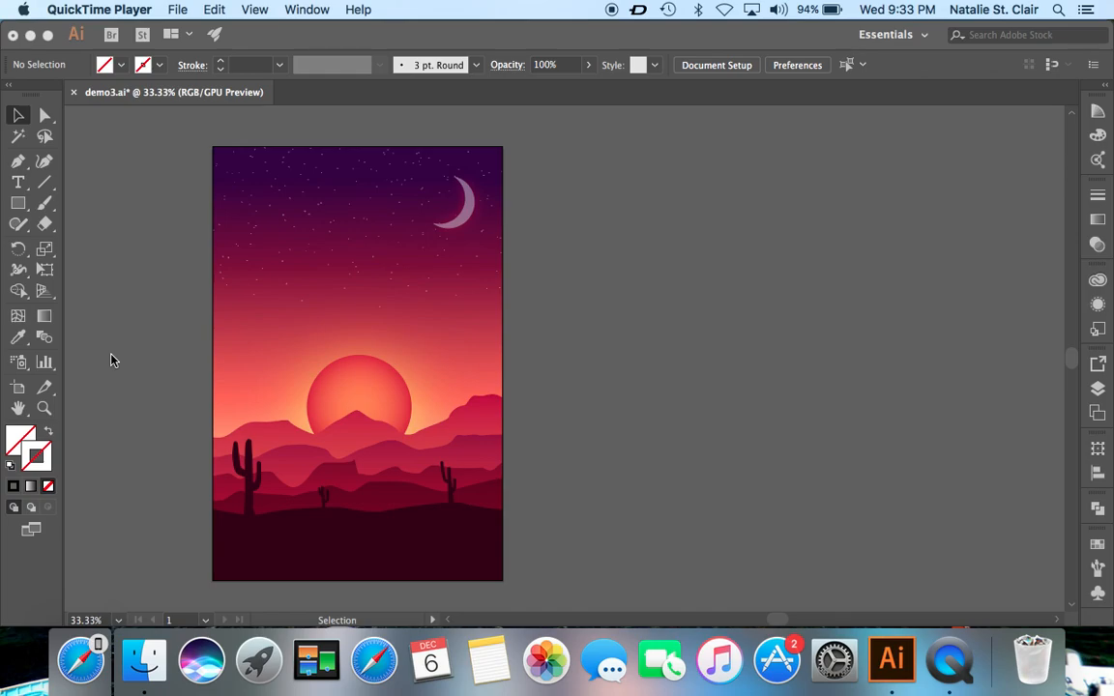
- Create a new 1000 x 1500 px RGB document, naming it with the author's surname followed by "_landscape"
{"action": "left_click", "coordinate": [136, 127]}
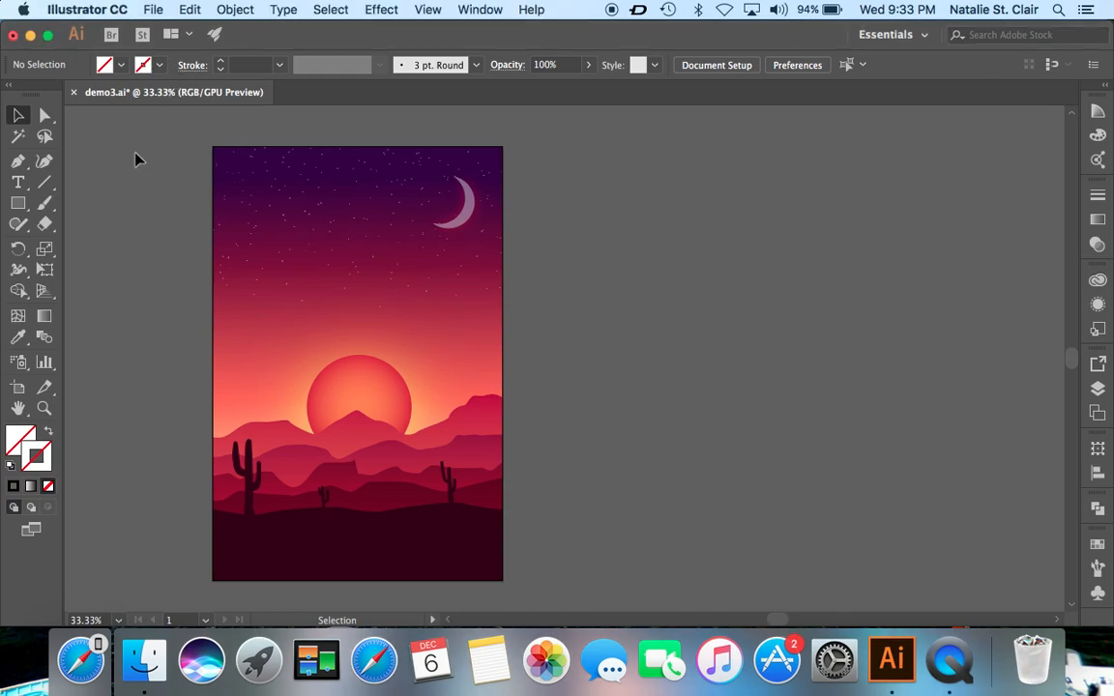
{"action": "left_click", "coordinate": [153, 10]}
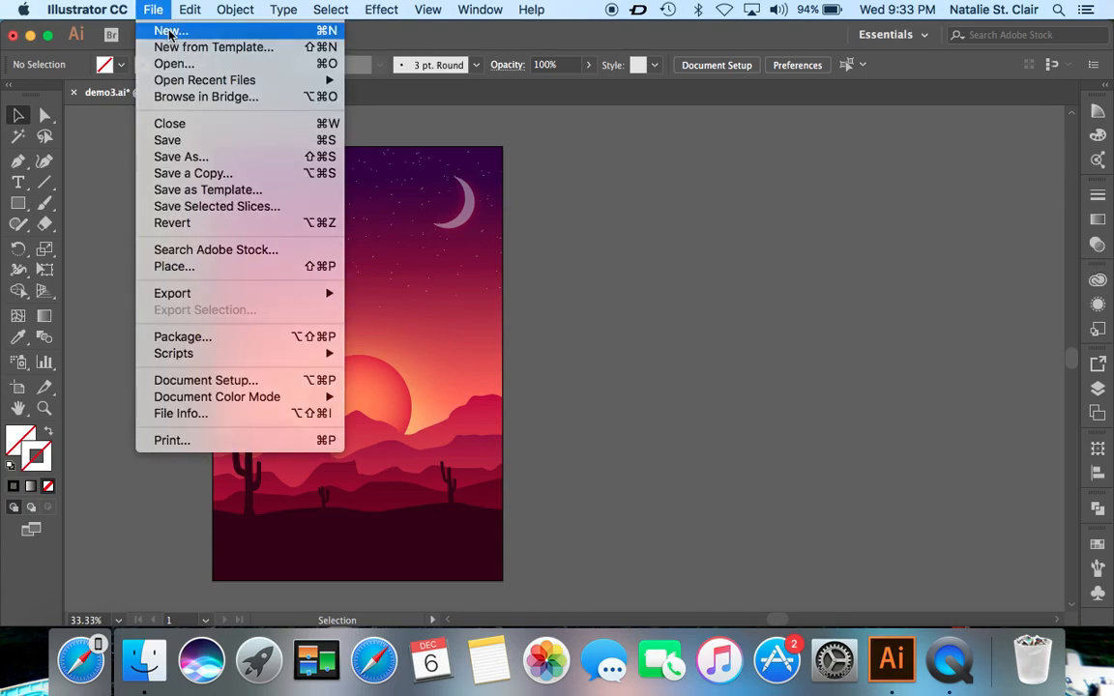
{"action": "left_click", "coordinate": [170, 34]}
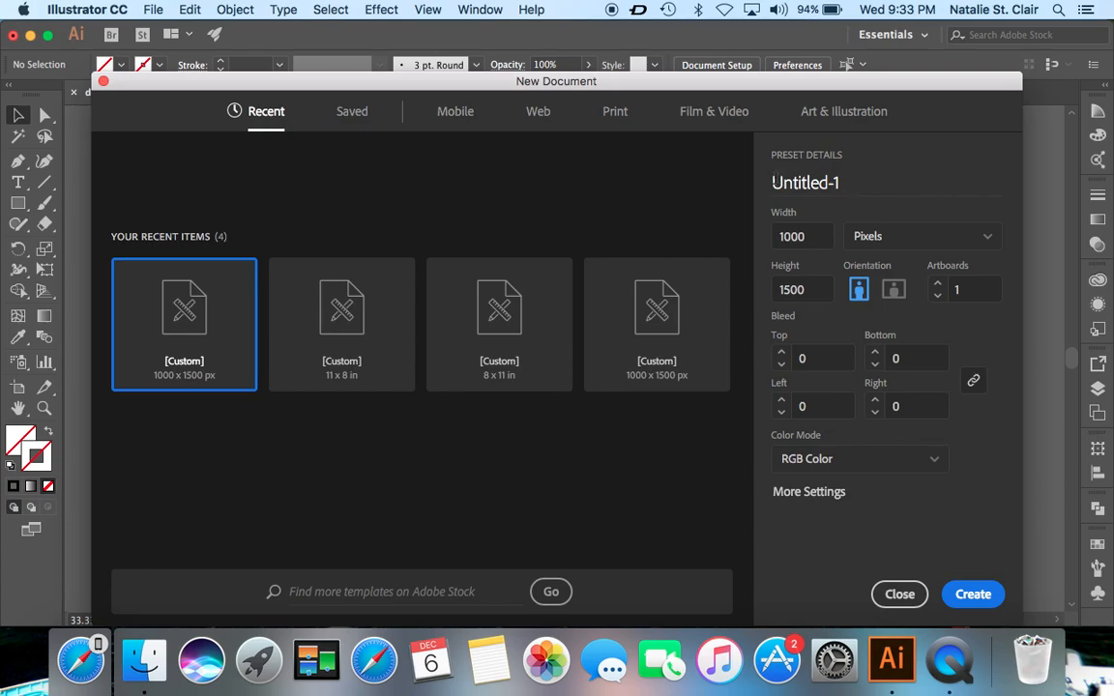
{"action": "left_click", "coordinate": [847, 199]}
{"action": "double_click", "coordinate": [847, 199]}
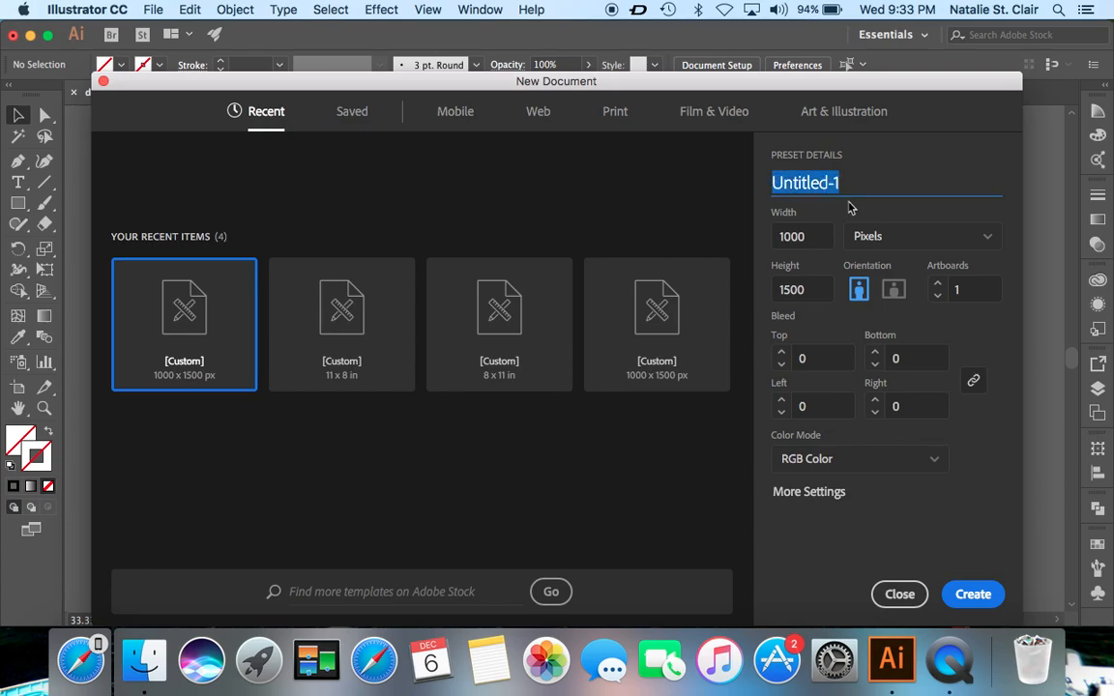
{"action": "key", "text": "BackSpace"}
{"action": "type", "text": "St"}
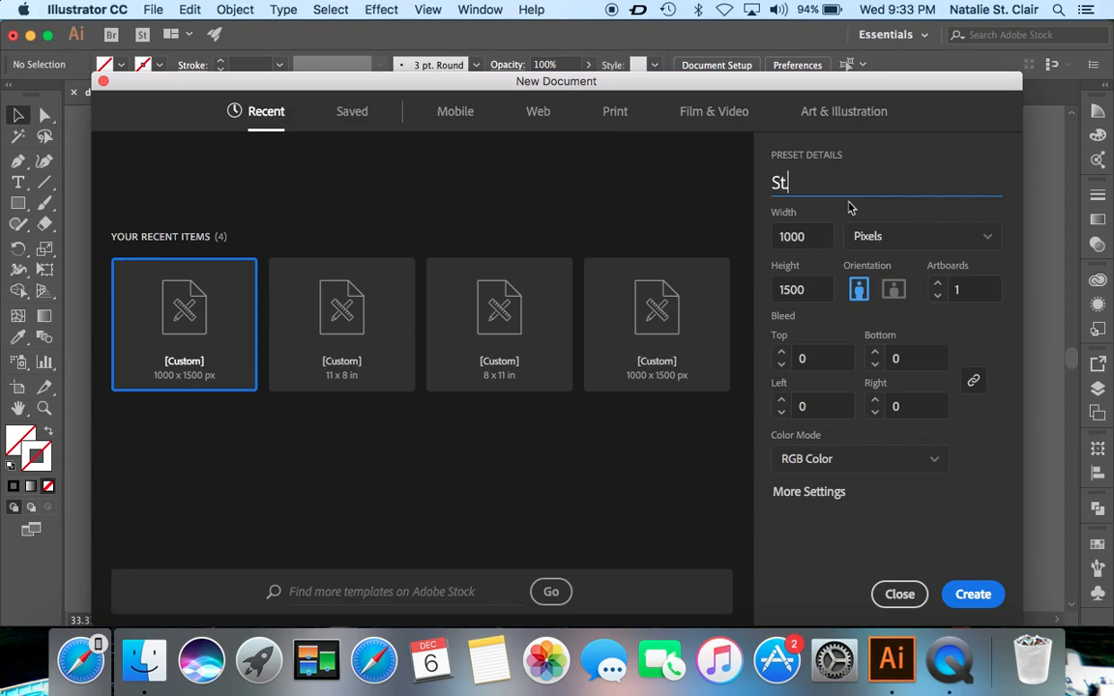
{"action": "type", "text": ".Clair_landsca"}
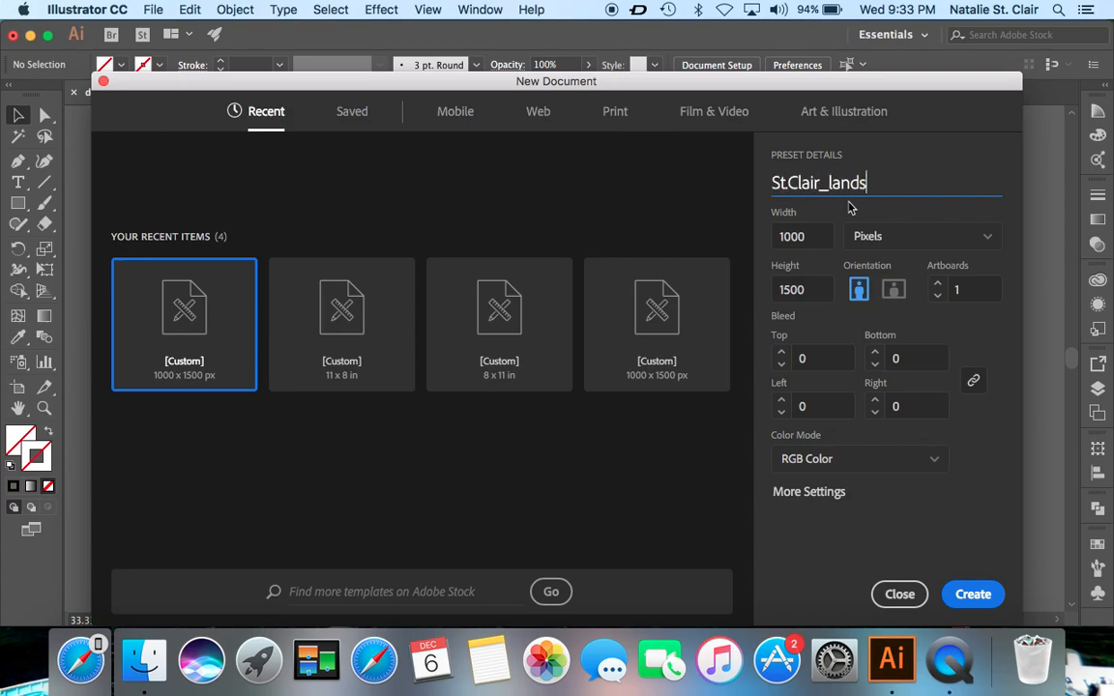
{"action": "type", "text": "pe"}
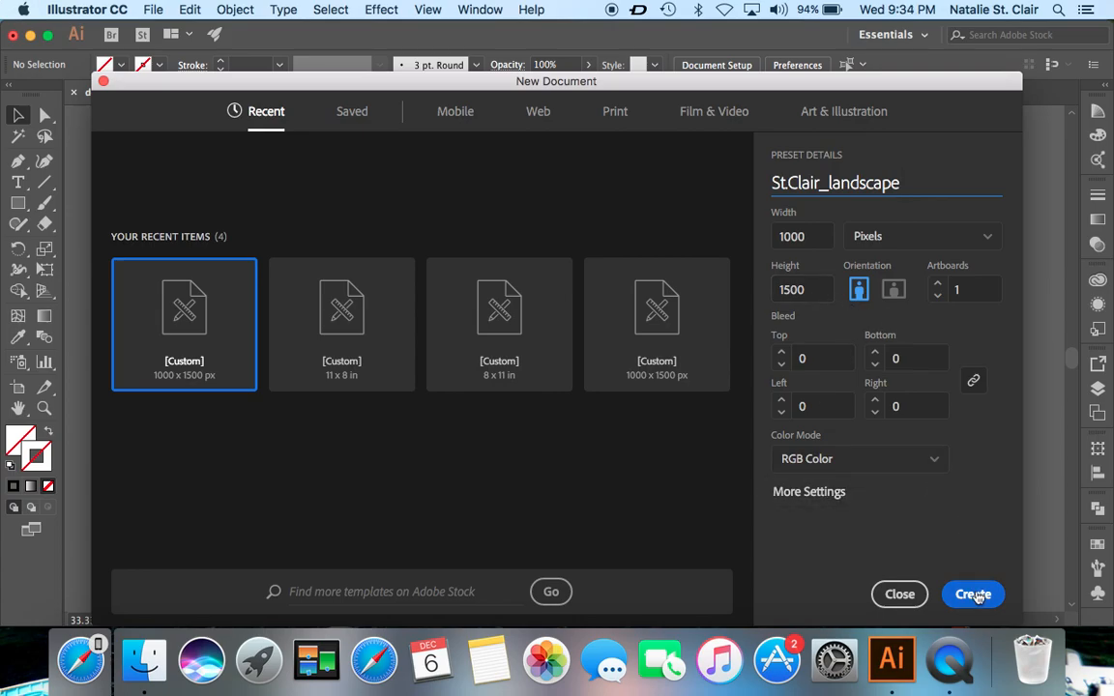
{"action": "left_click", "coordinate": [973, 595]}
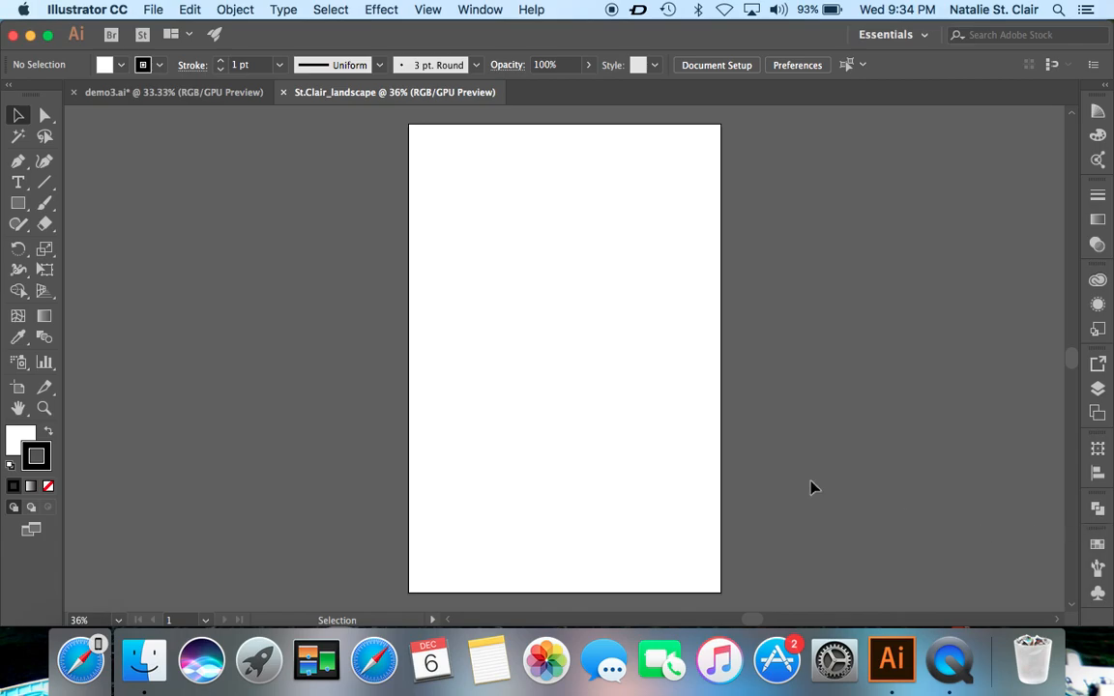
- Draw a 1000 x 1500 px rectangle that covers the whole artboard
{"action": "left_click", "coordinate": [18, 204]}
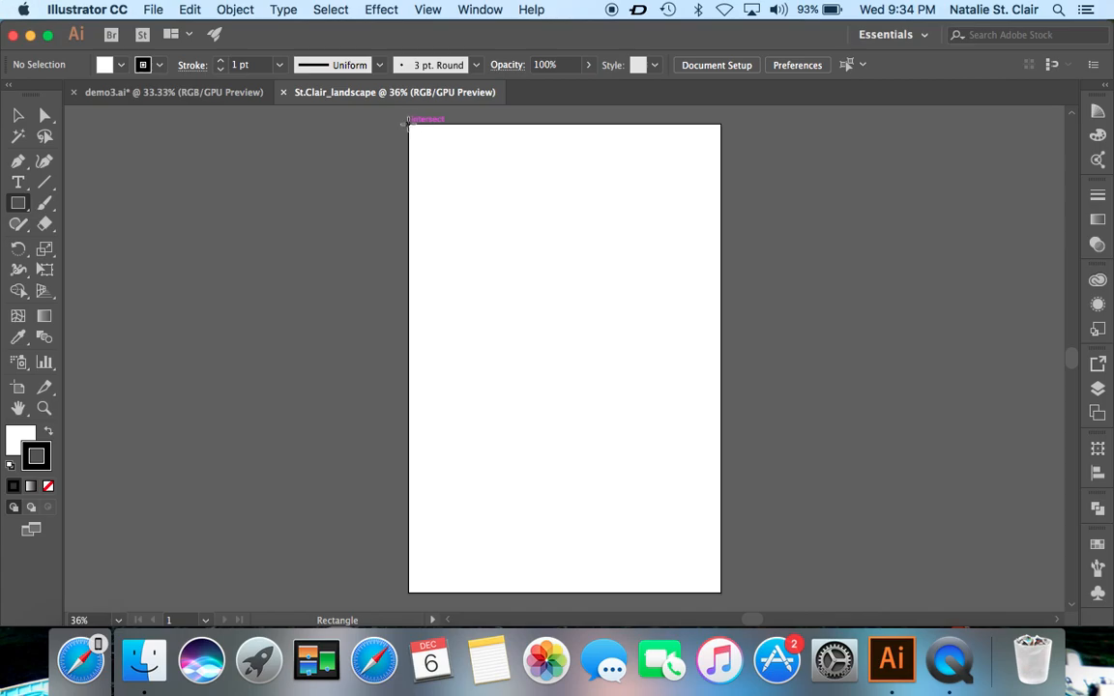
{"action": "left_click_drag", "start_coordinate": [408, 124], "coordinate": [718, 590]}
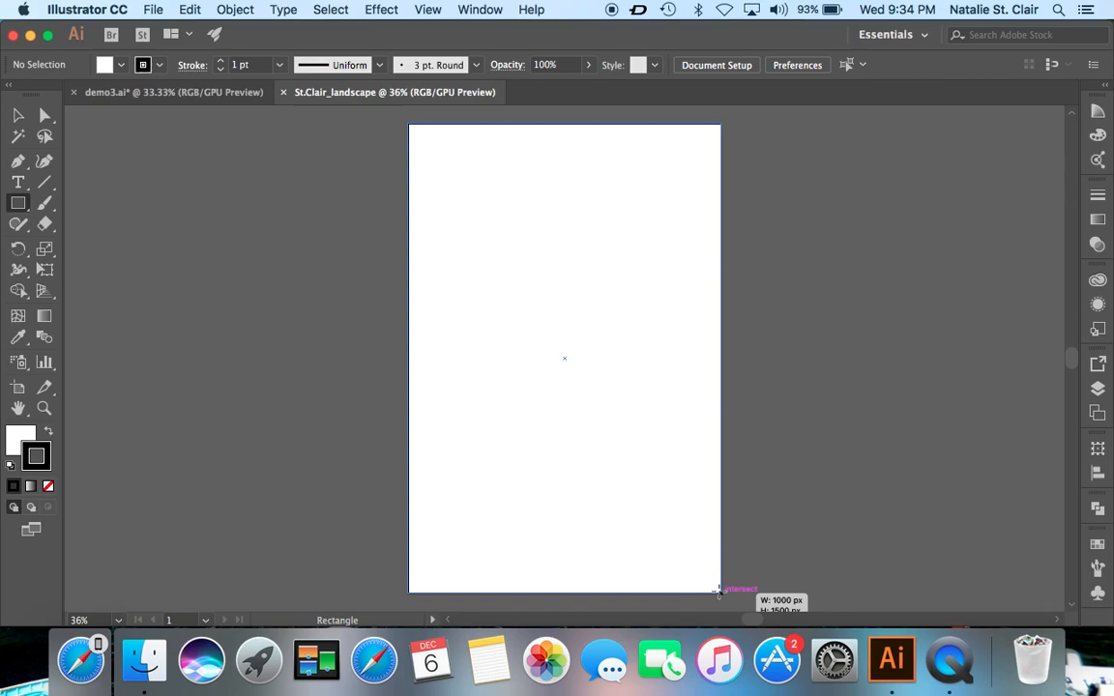
{"action": "left_click_drag", "start_coordinate": [717, 592], "coordinate": [719, 593]}
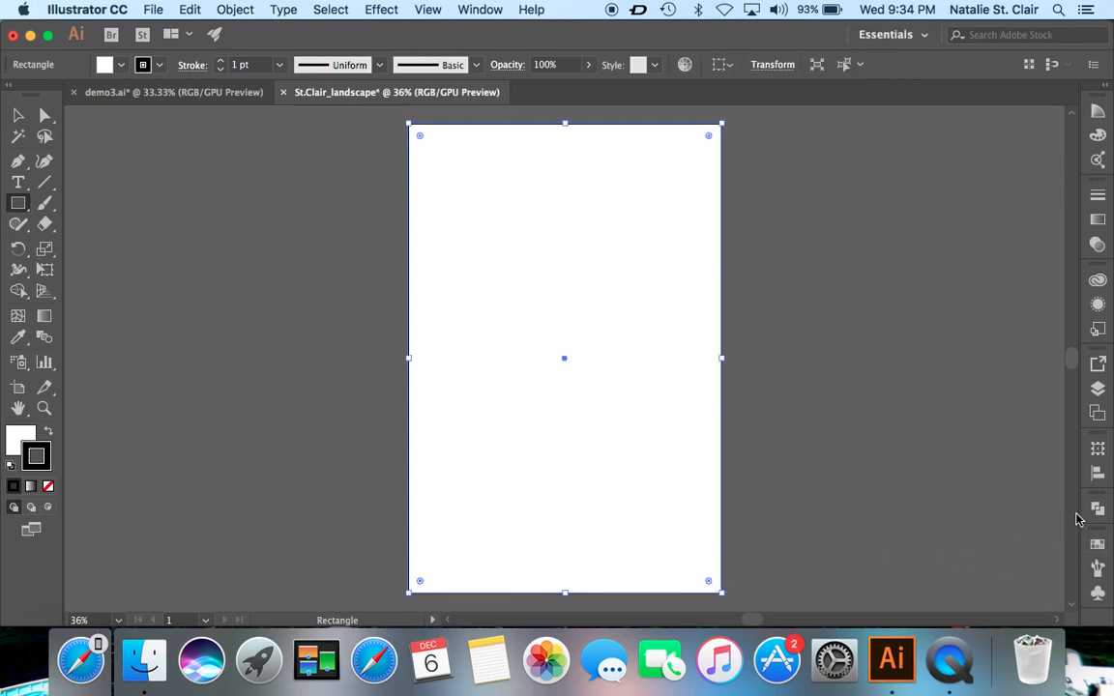
- Rename the document's only layer to "Background"
{"action": "left_click", "coordinate": [1098, 388]}
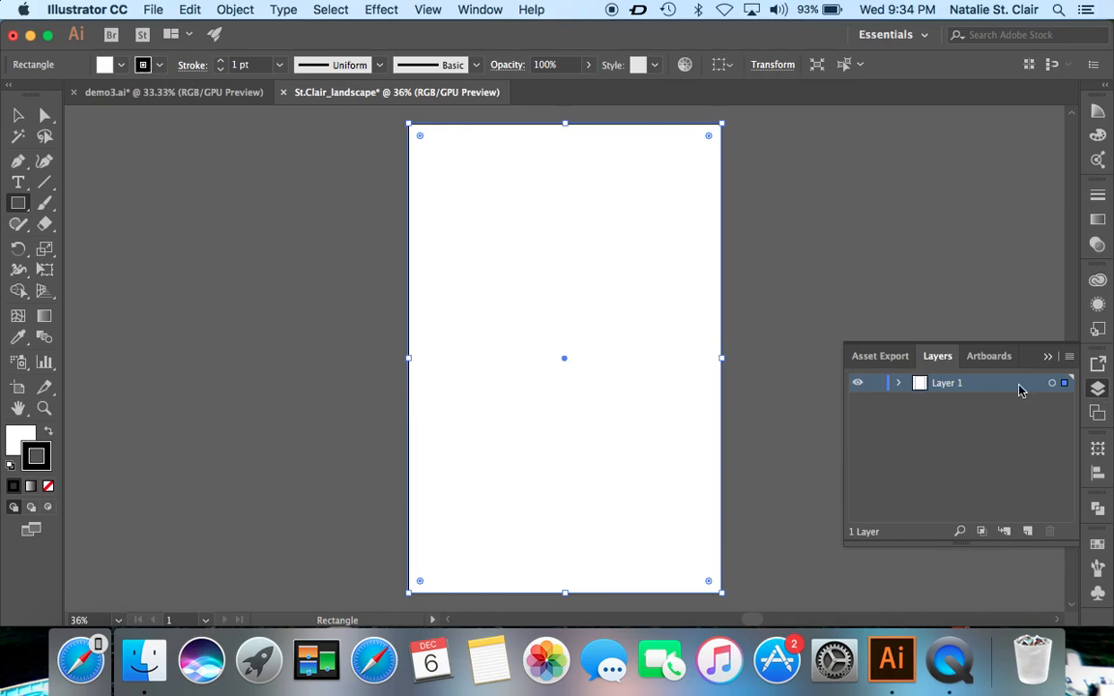
{"action": "double_click", "coordinate": [944, 384]}
{"action": "type", "text": "Ba"}
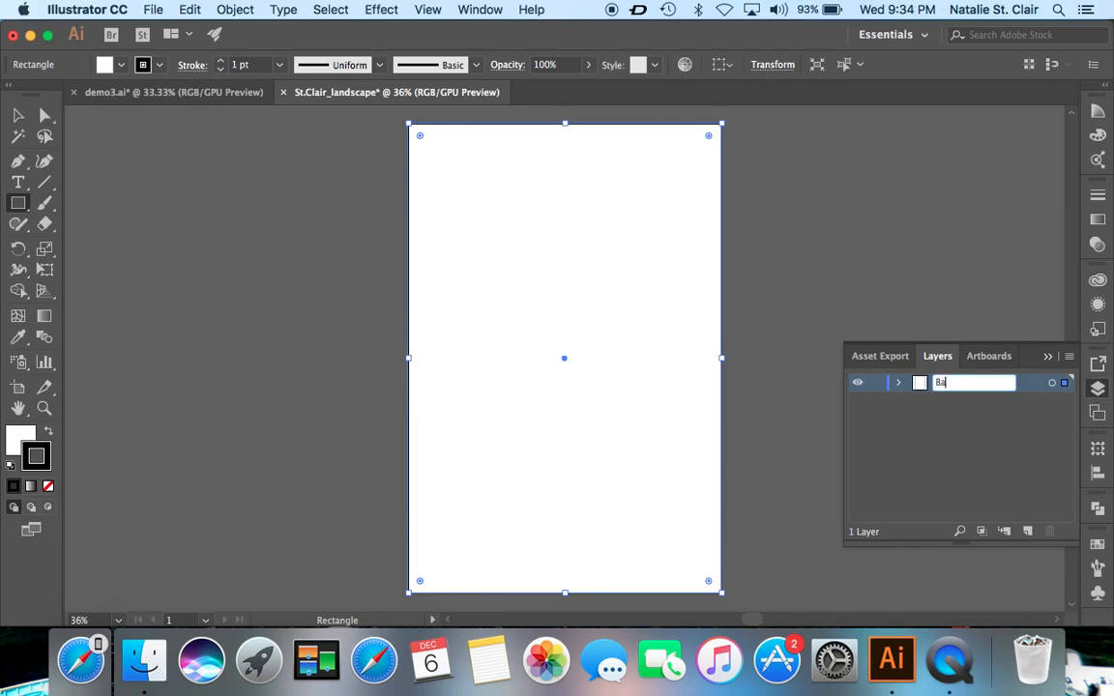
{"action": "type", "text": "ckground"}
{"action": "left_click", "coordinate": [1099, 388]}
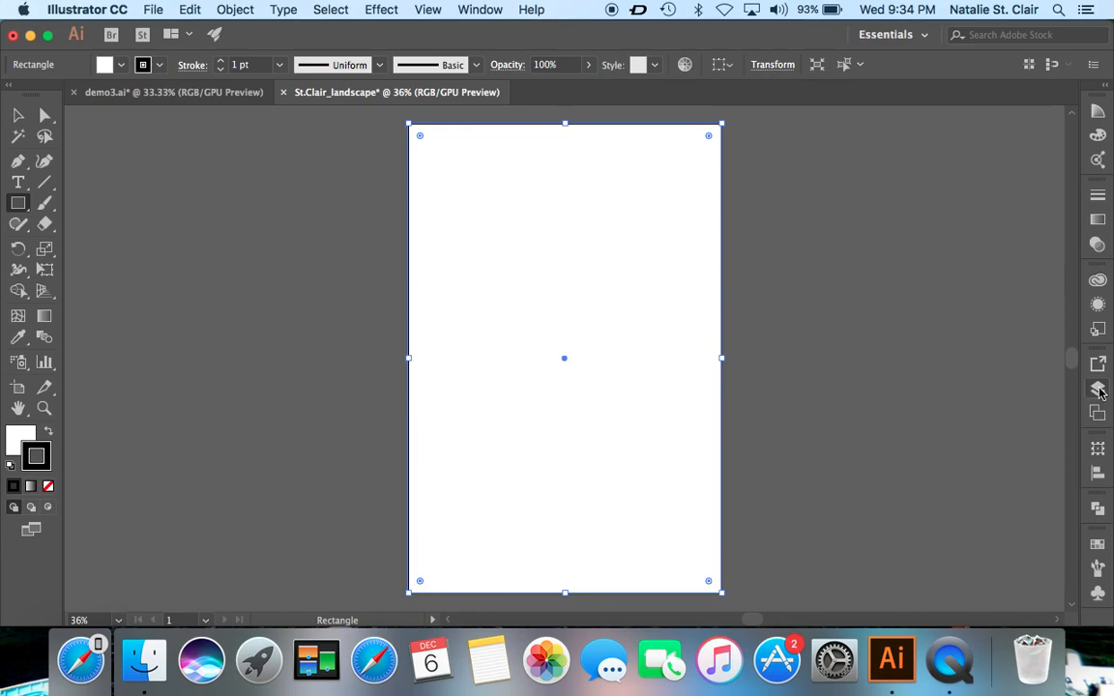
- Fill the rectangle with the default white-to-black linear gradient and enlarge the gradient slider for easier editing
{"action": "left_click", "coordinate": [14, 438]}
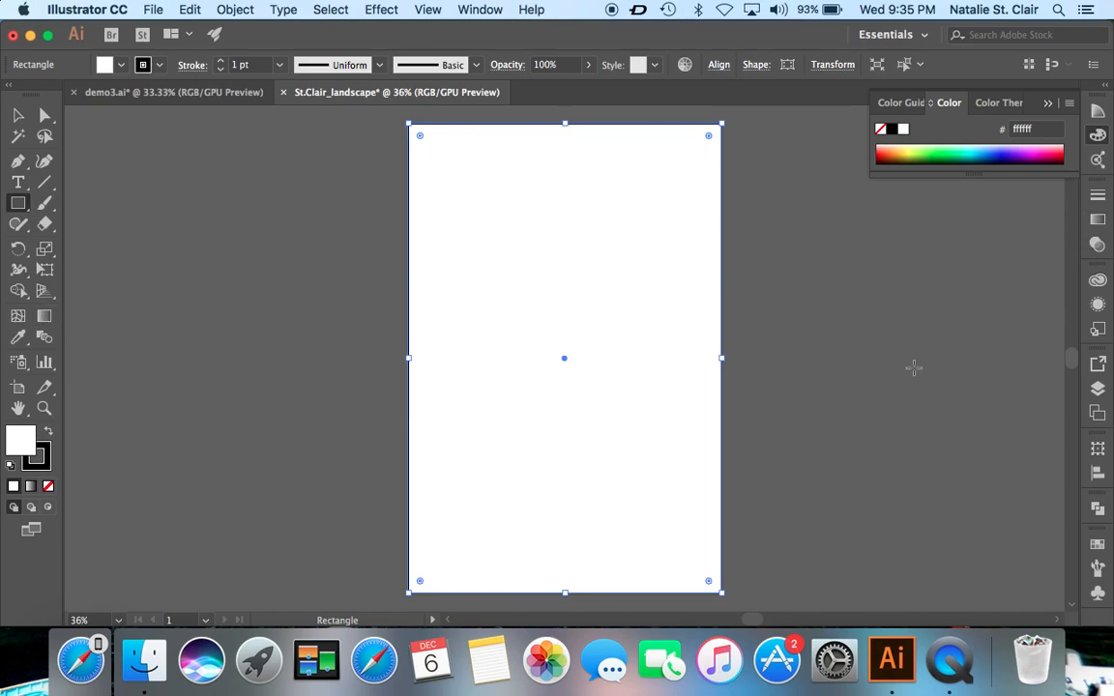
{"action": "left_click", "coordinate": [1098, 219]}
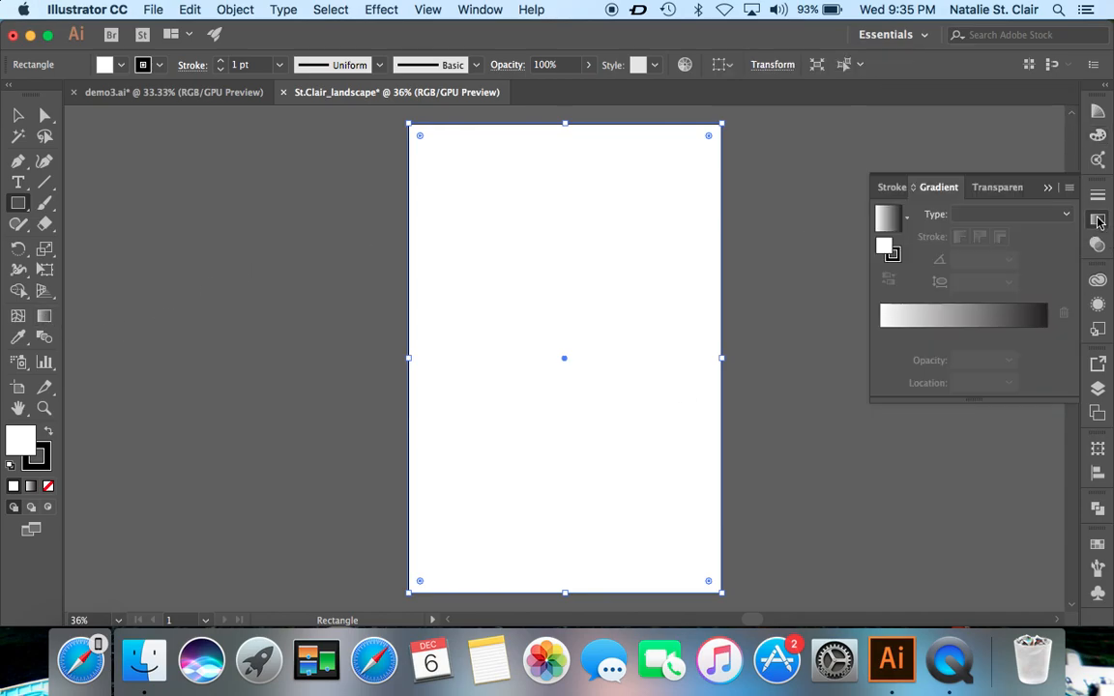
{"action": "left_click", "coordinate": [885, 317]}
{"action": "left_click_drag", "start_coordinate": [865, 321], "coordinate": [795, 314]}
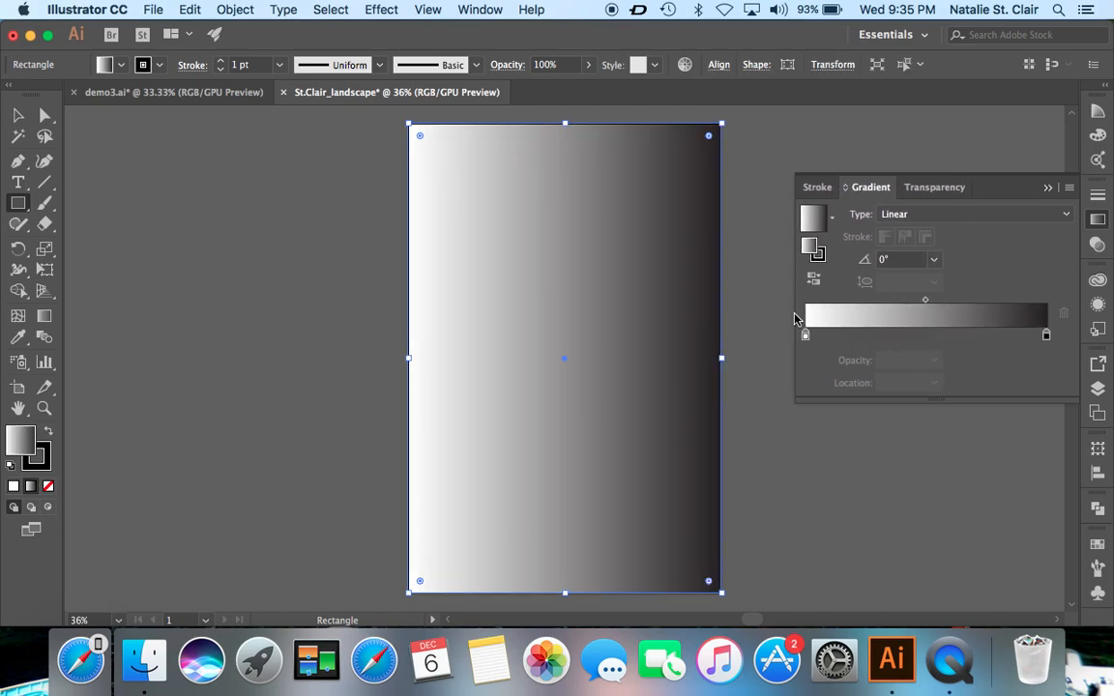
- Try recolouring the rectangle's fill with pink #d68e8e, and reapply the white-to-black linear gradient
{"action": "double_click", "coordinate": [20, 437]}
{"action": "left_click", "coordinate": [353, 158]}
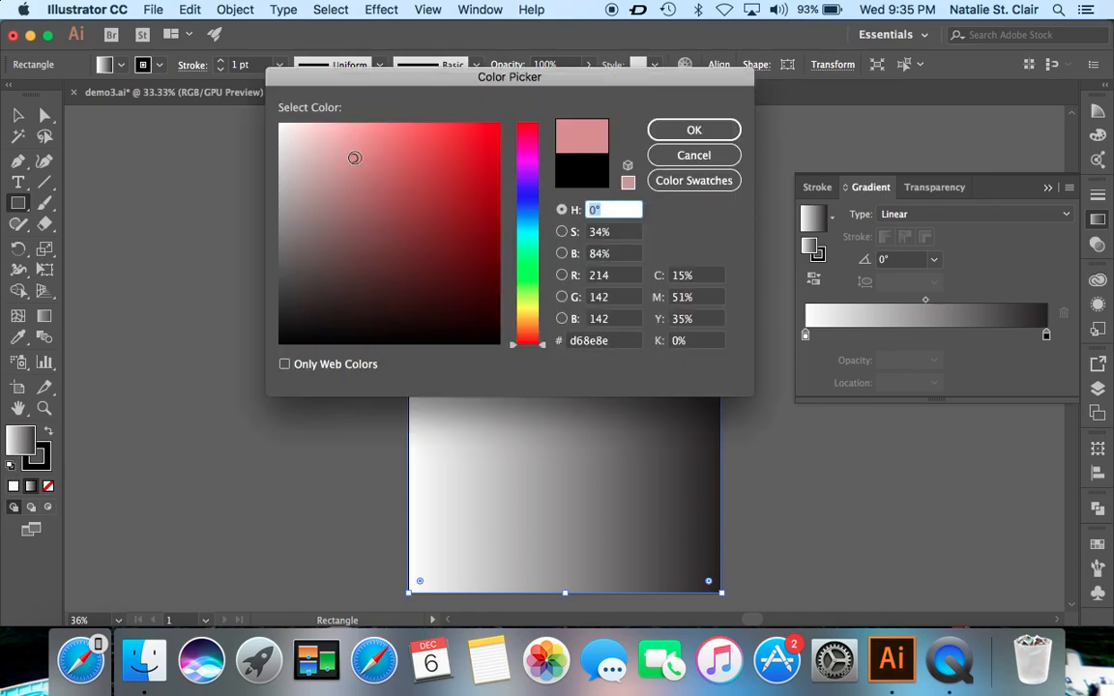
{"action": "left_click", "coordinate": [693, 129]}
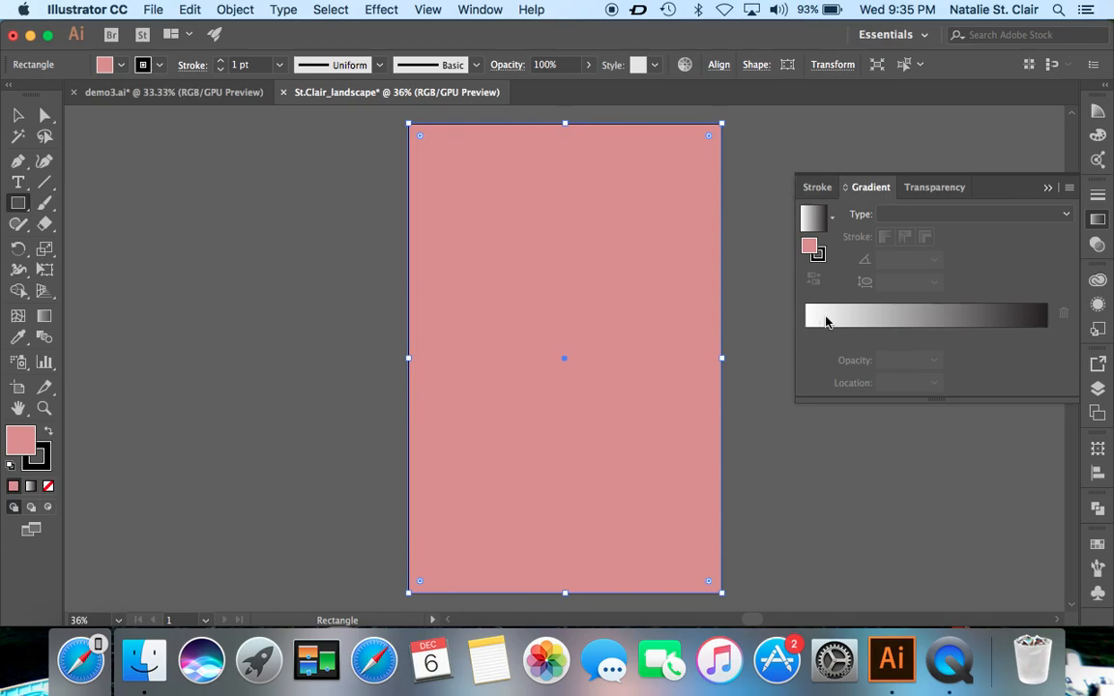
{"action": "left_click", "coordinate": [825, 319]}
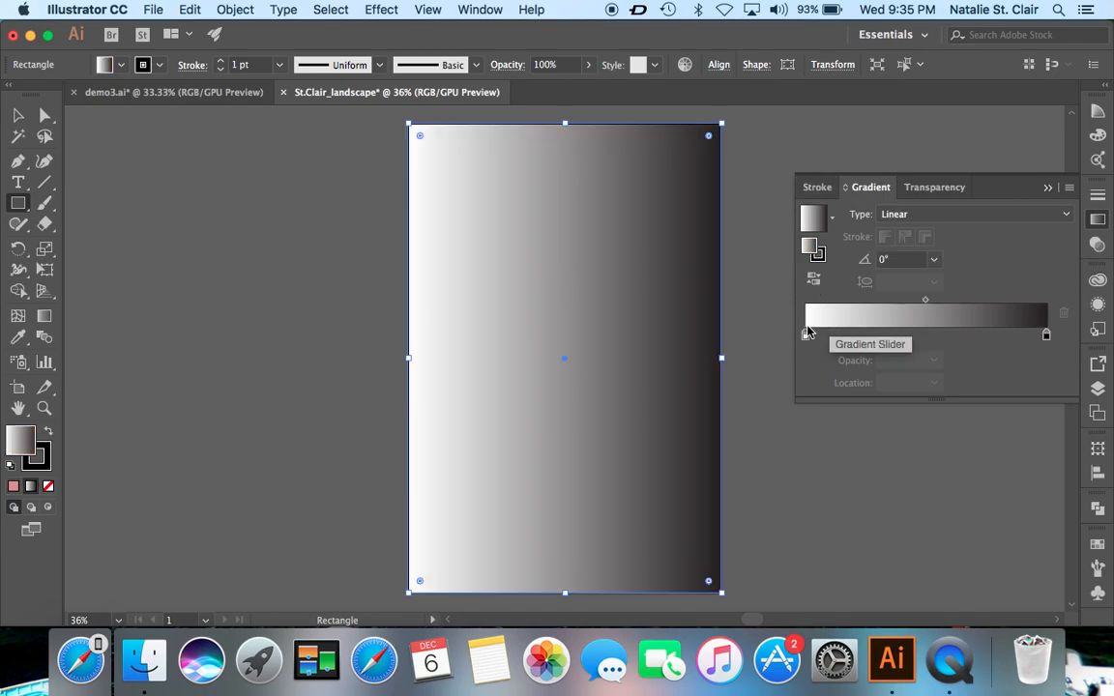
- Set the gradient's starting stop to the magenta swatch and show that stop's RGB colour values
{"action": "left_click", "coordinate": [805, 335]}
{"action": "double_click", "coordinate": [806, 334]}
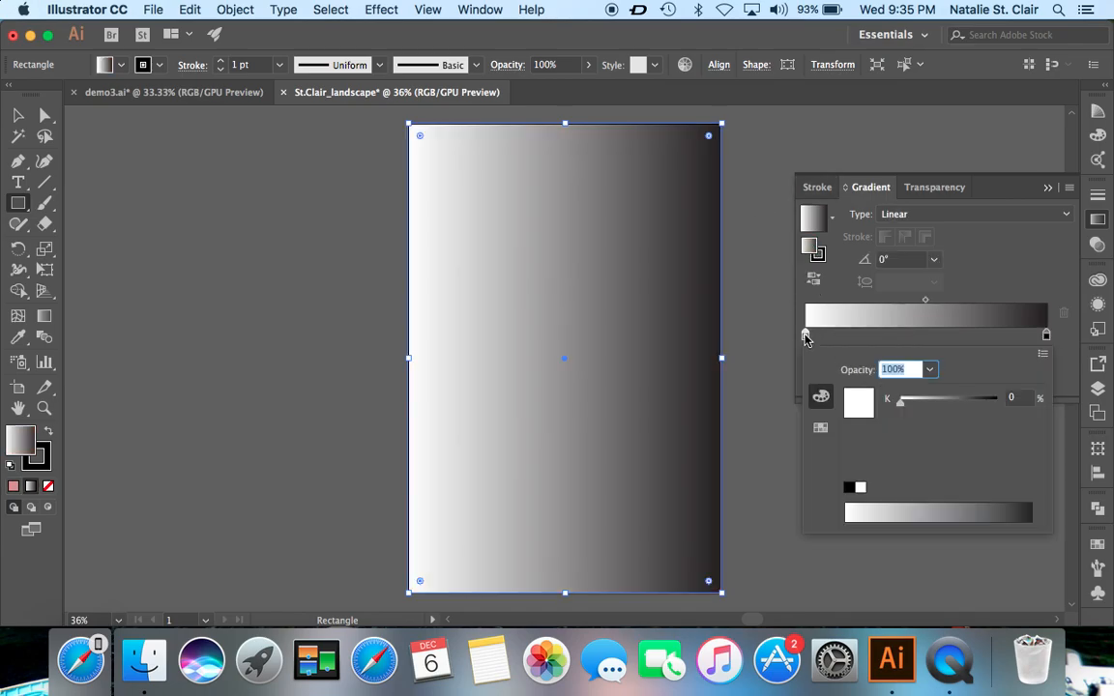
{"action": "left_click", "coordinate": [820, 427]}
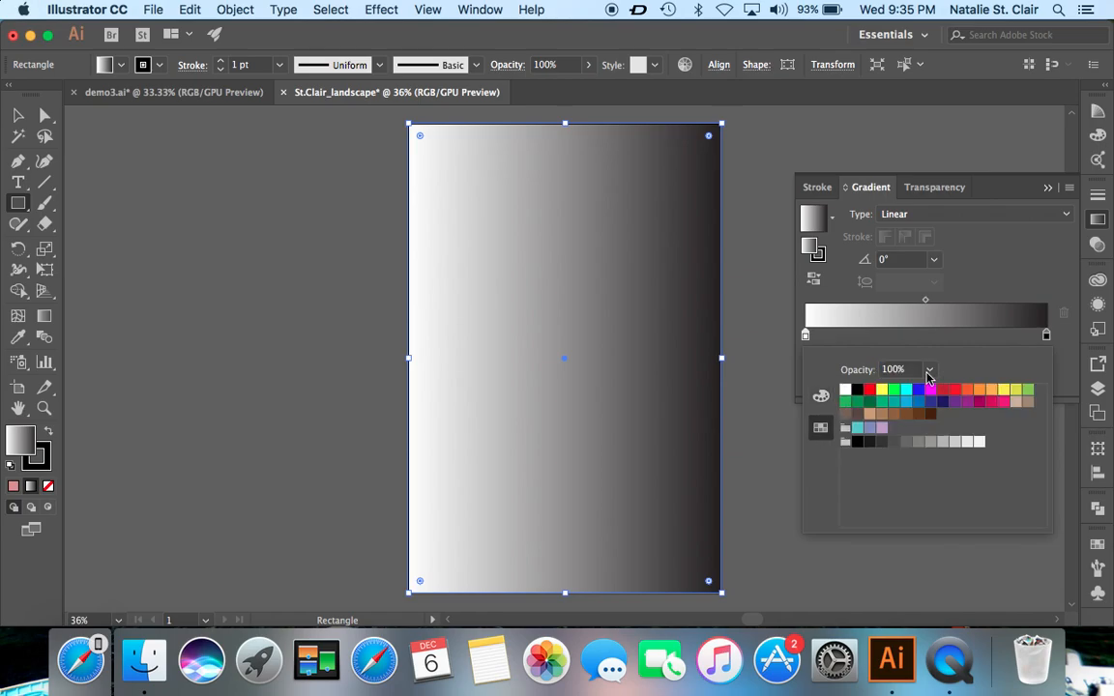
{"action": "left_click", "coordinate": [806, 334]}
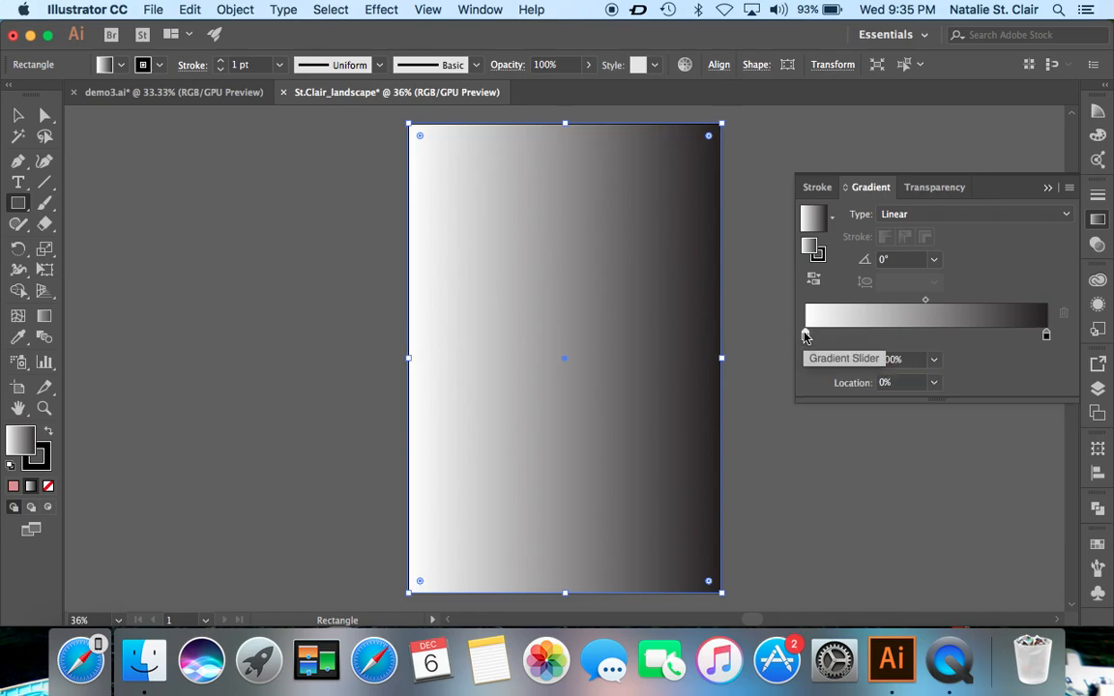
{"action": "double_click", "coordinate": [806, 335]}
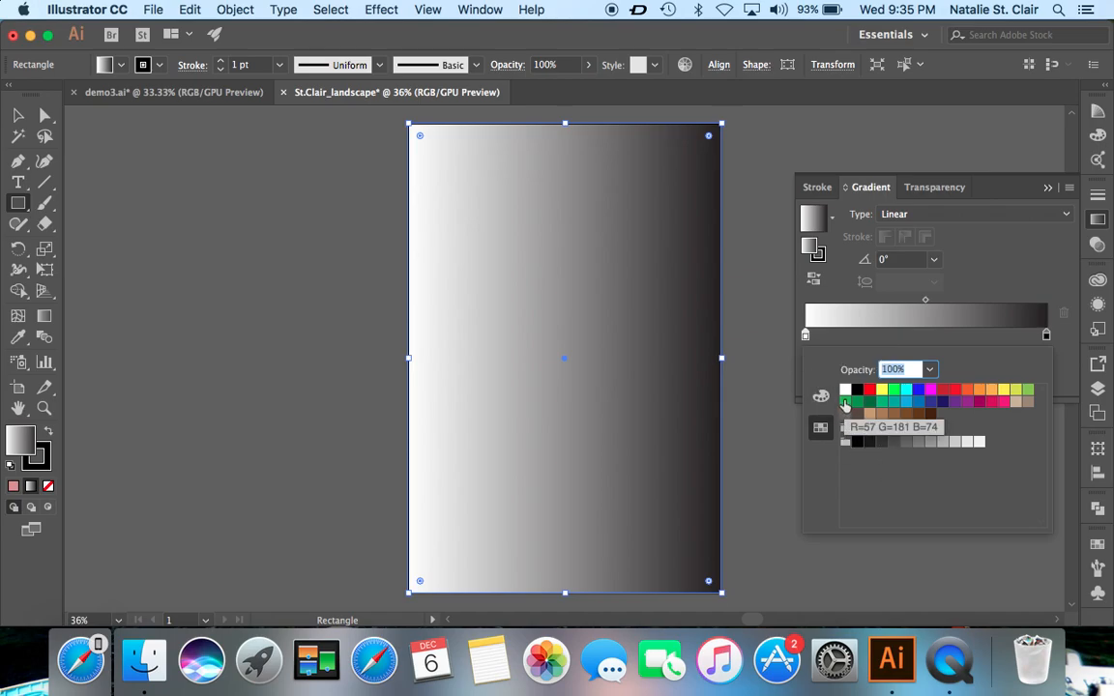
{"action": "left_click", "coordinate": [825, 402]}
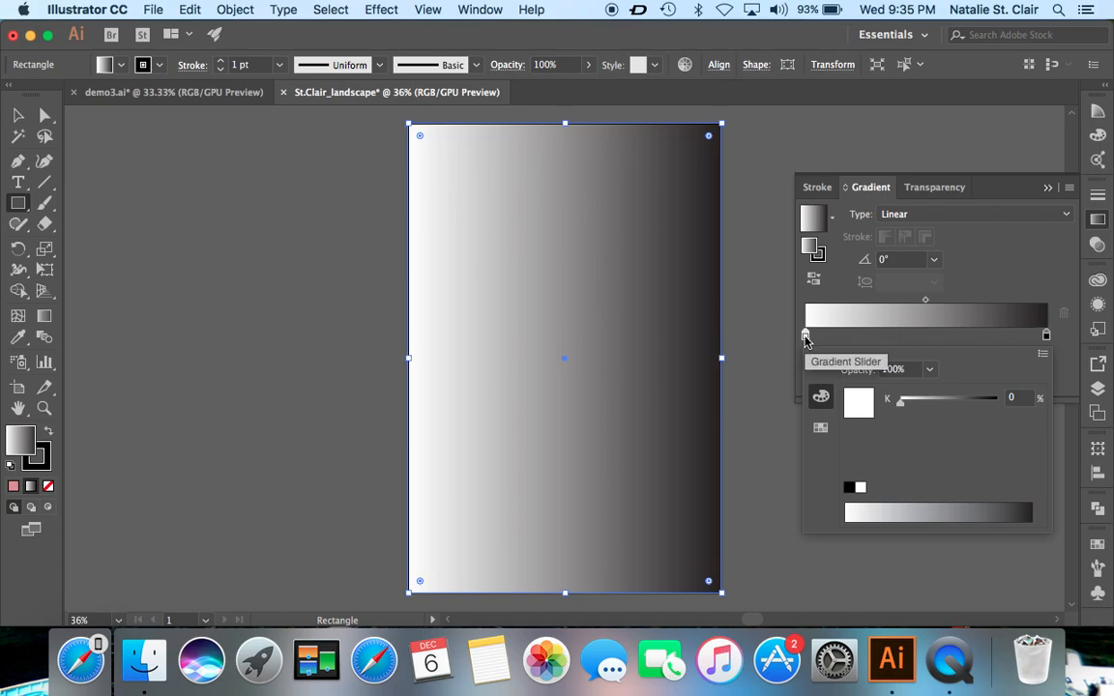
{"action": "left_click", "coordinate": [823, 427]}
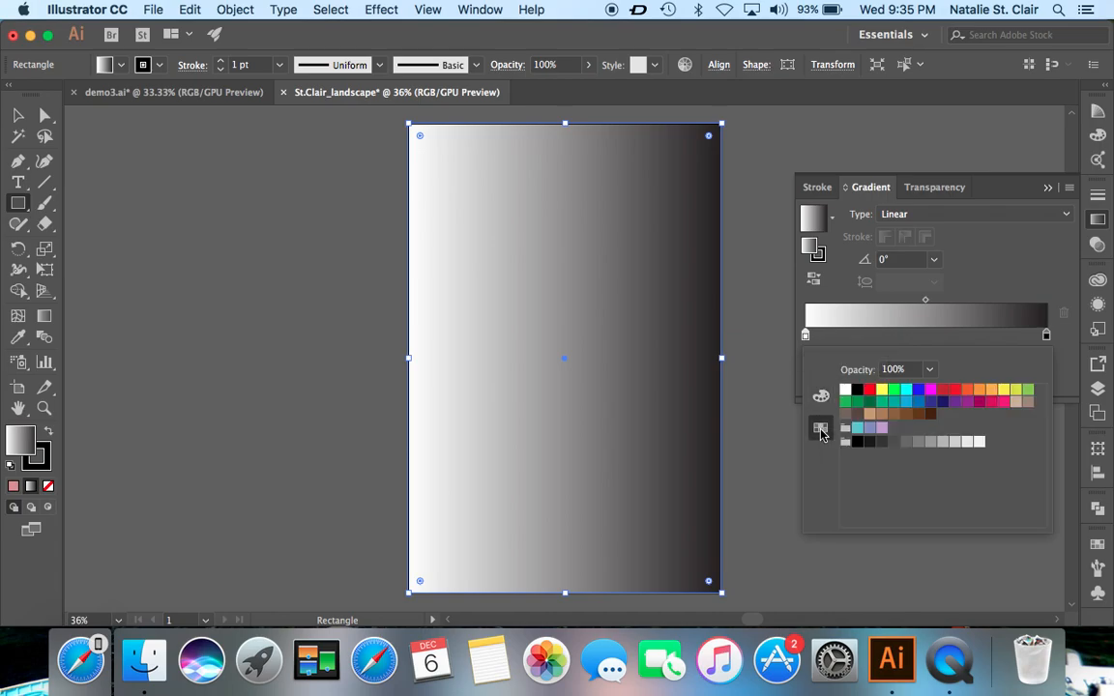
{"action": "left_click", "coordinate": [930, 391]}
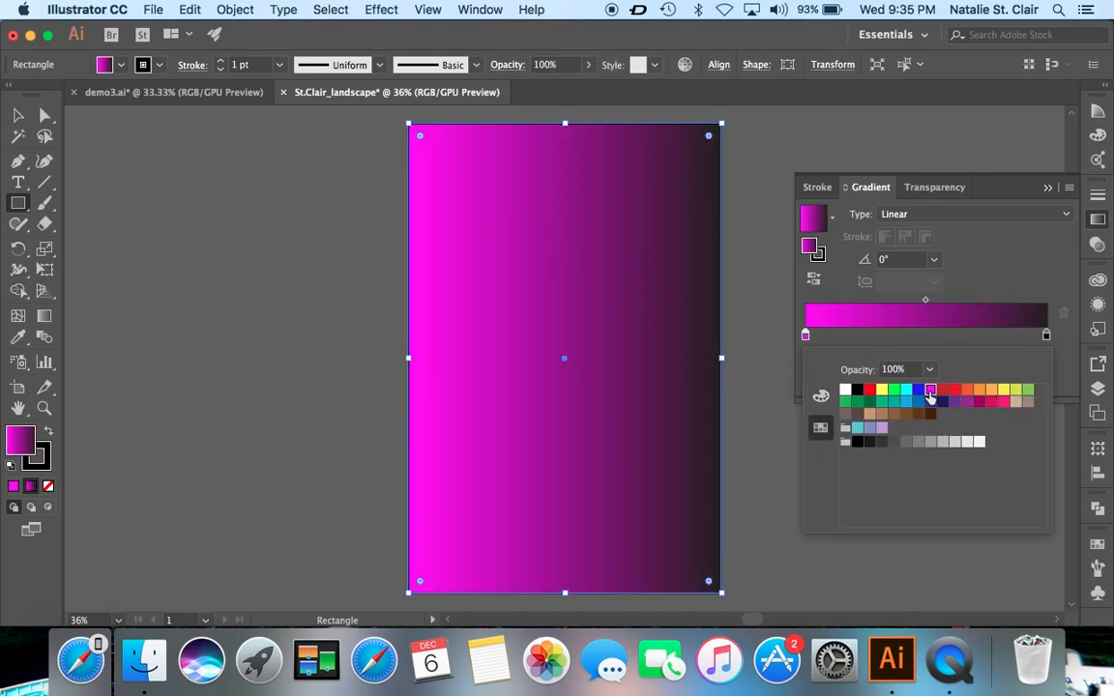
{"action": "left_click", "coordinate": [822, 400]}
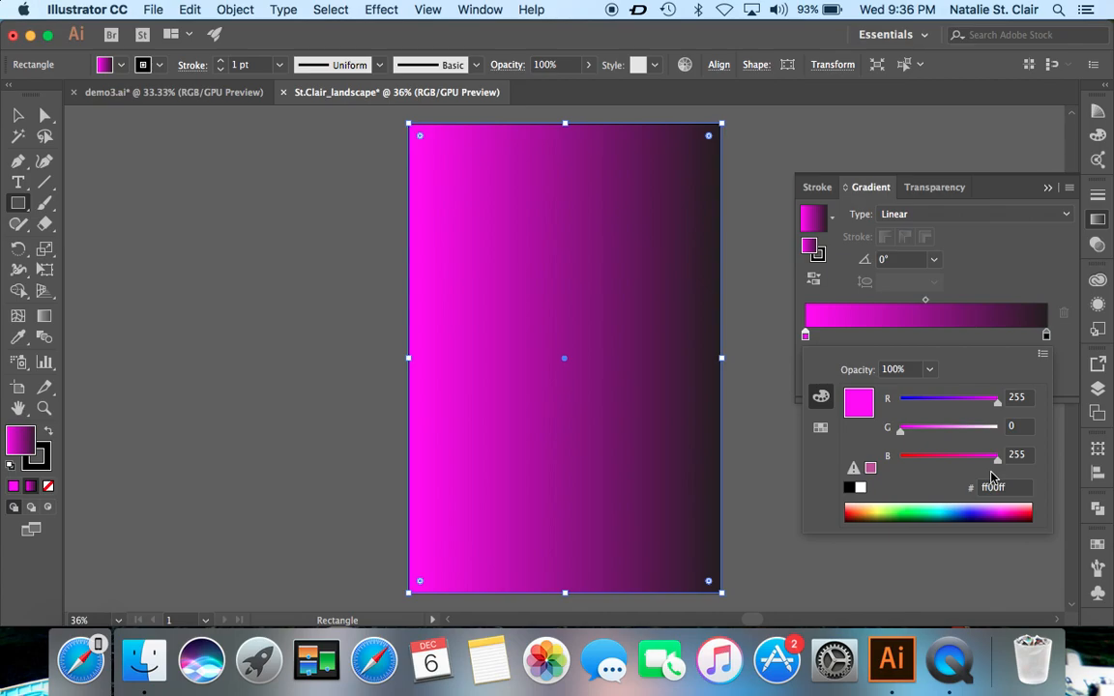
{"action": "left_click", "coordinate": [974, 289]}
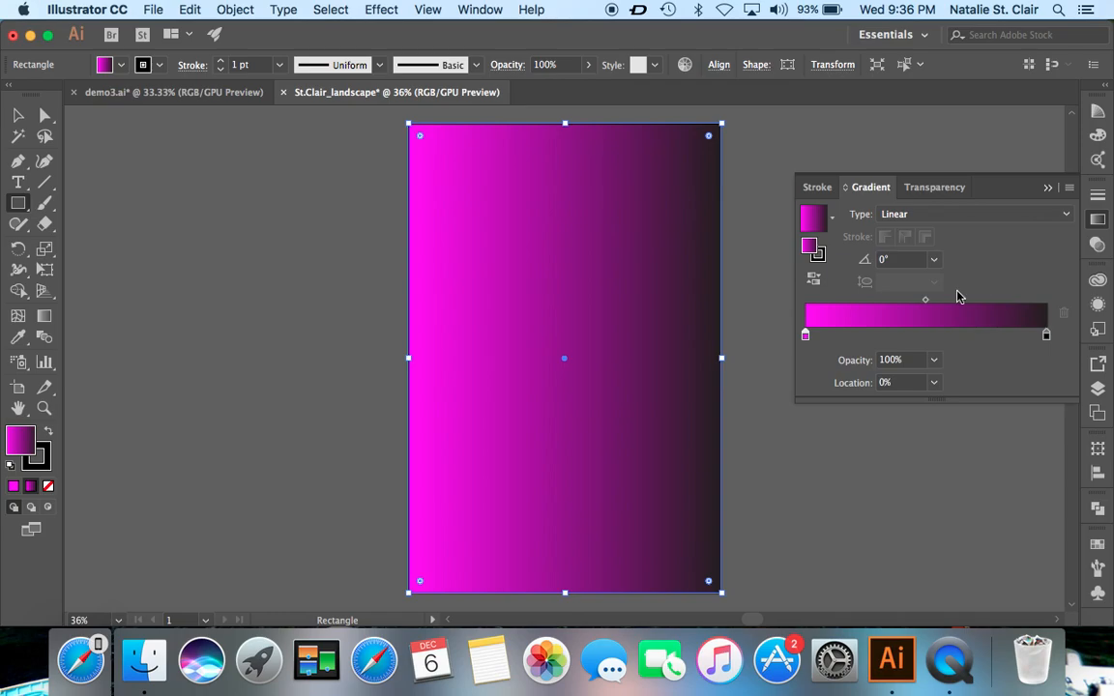
- Add two gradient stops at about 17% and 60%, and recolour the starting stop light orange by its hex code
{"action": "left_click", "coordinate": [846, 337]}
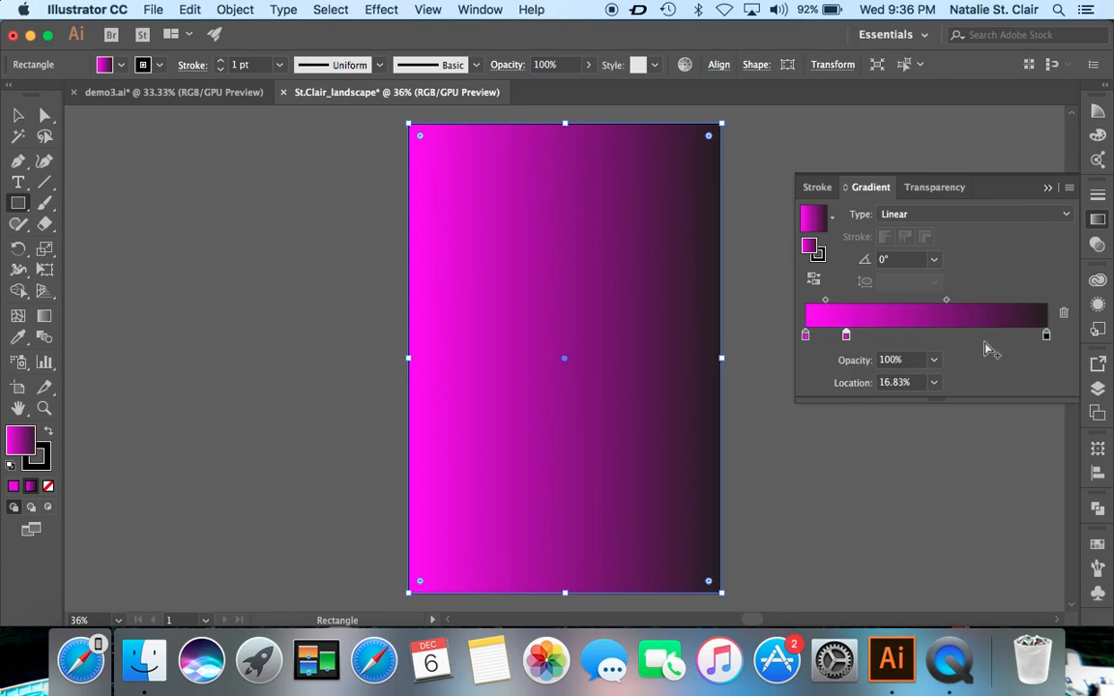
{"action": "left_click", "coordinate": [951, 337]}
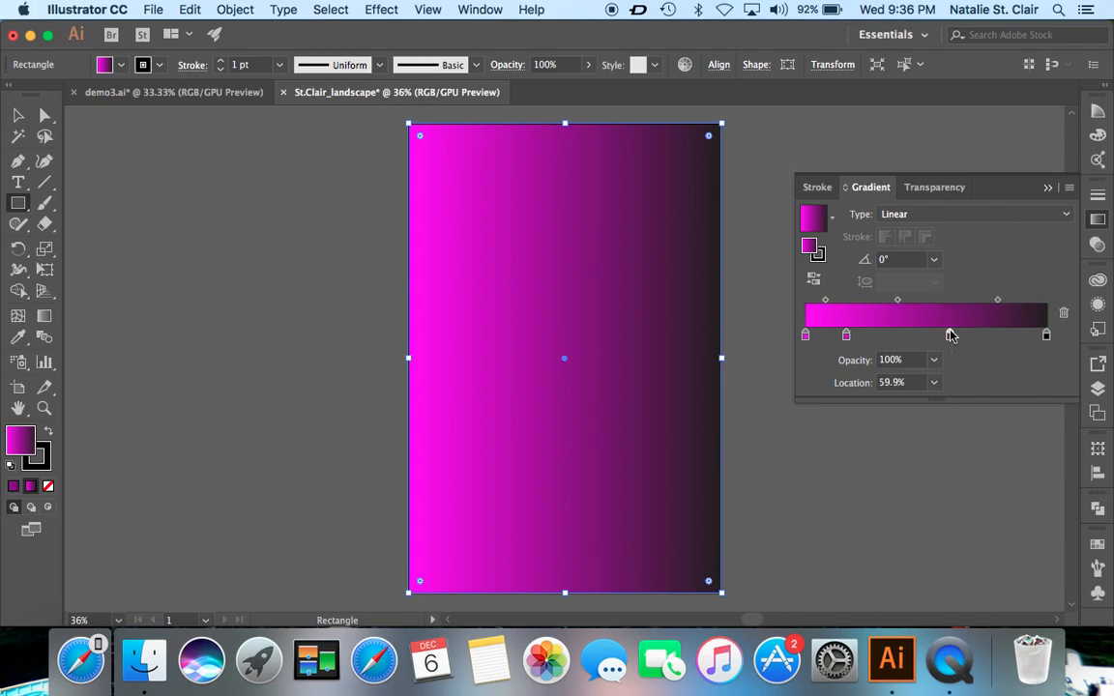
{"action": "double_click", "coordinate": [806, 337]}
{"action": "left_click", "coordinate": [1019, 490]}
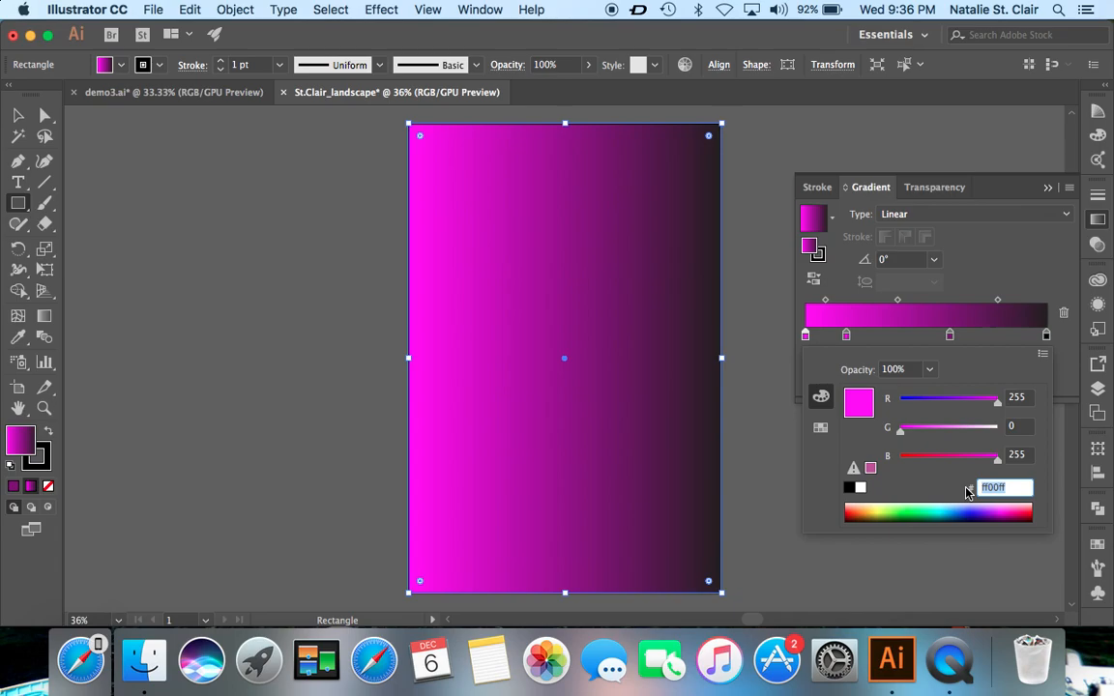
{"action": "type", "text": "f0"}
{"action": "type", "text": "983"}
{"action": "key", "text": "Return"}
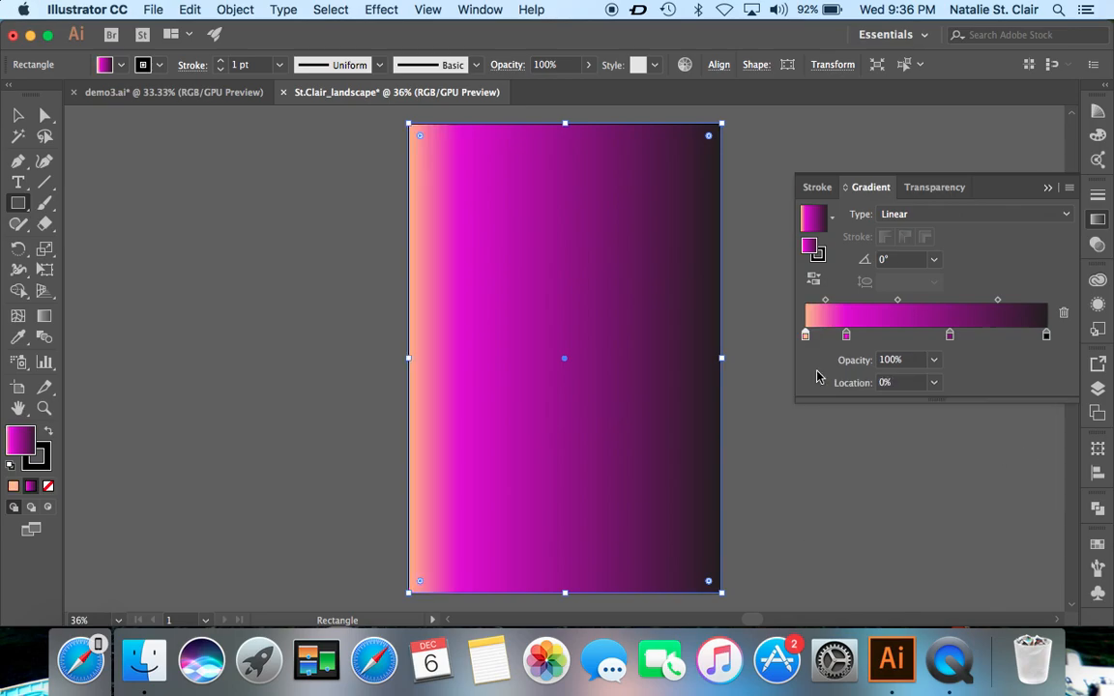
- Recolour the second gradient stop, at about 17%, coral with hex code ff6655
{"action": "double_click", "coordinate": [847, 335]}
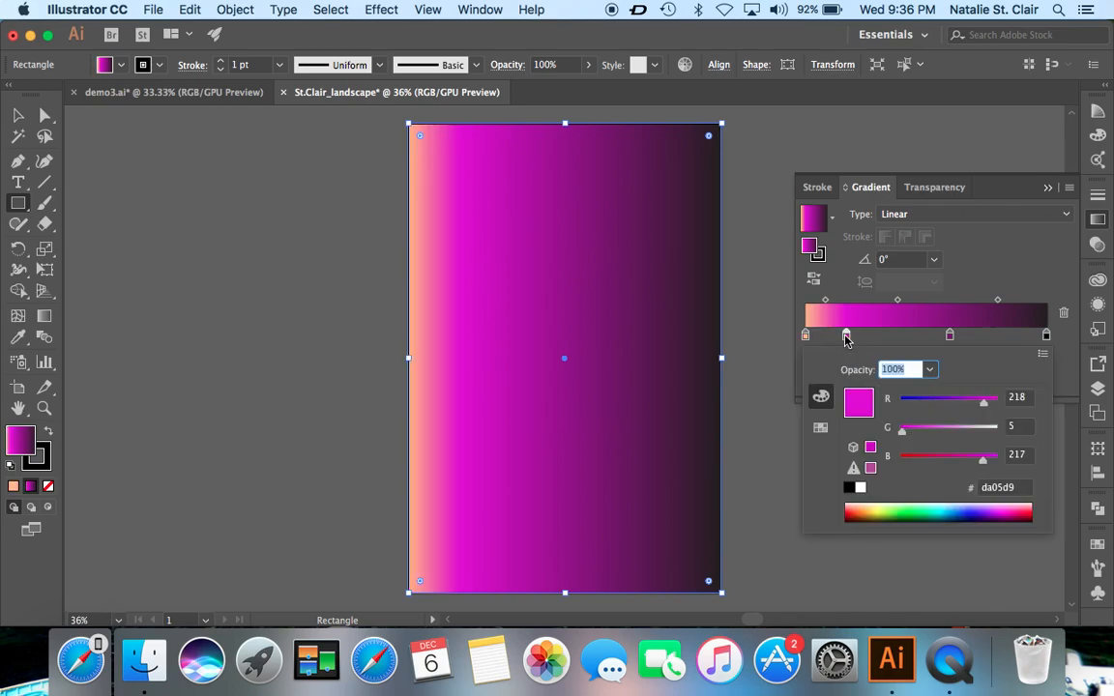
{"action": "left_click", "coordinate": [1018, 489]}
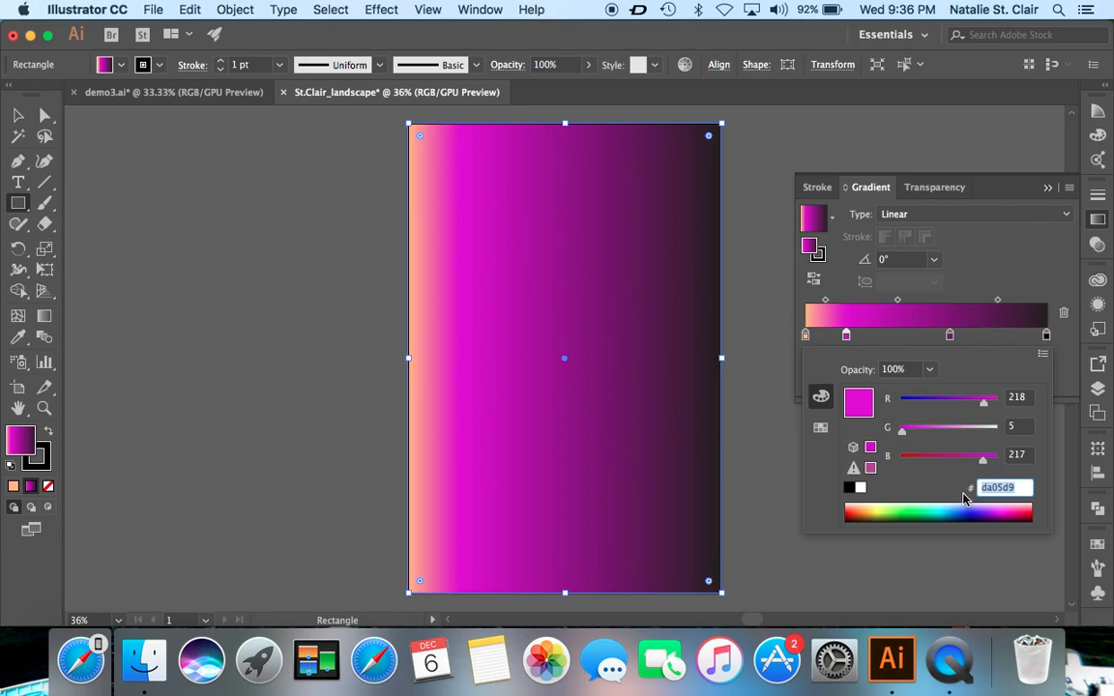
{"action": "type", "text": "ff6655"}
{"action": "key", "text": "Return"}
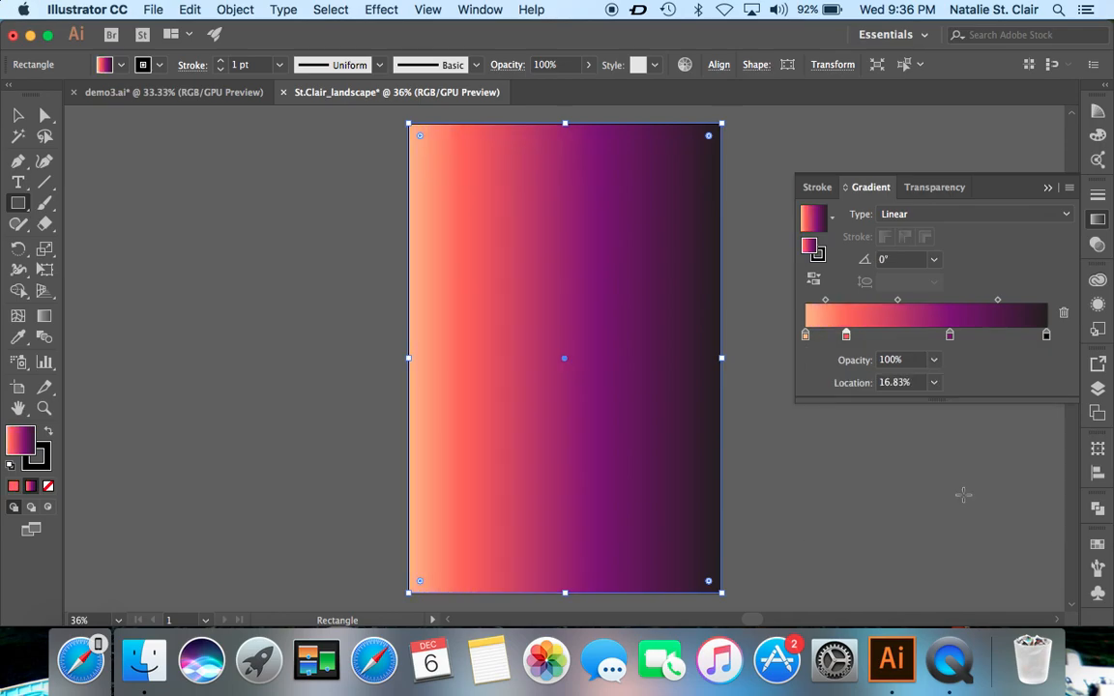
- Recolour the third gradient stop, at about 60%, dark maroon with hex code 7b0f38
{"action": "double_click", "coordinate": [950, 334]}
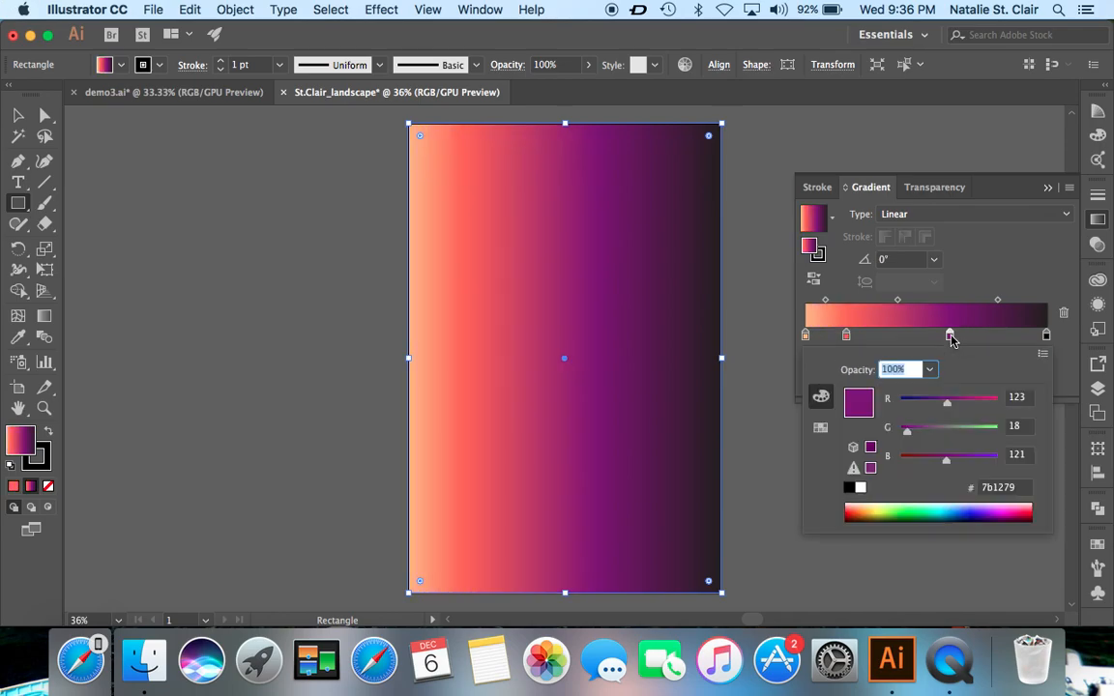
{"action": "left_click", "coordinate": [1017, 488]}
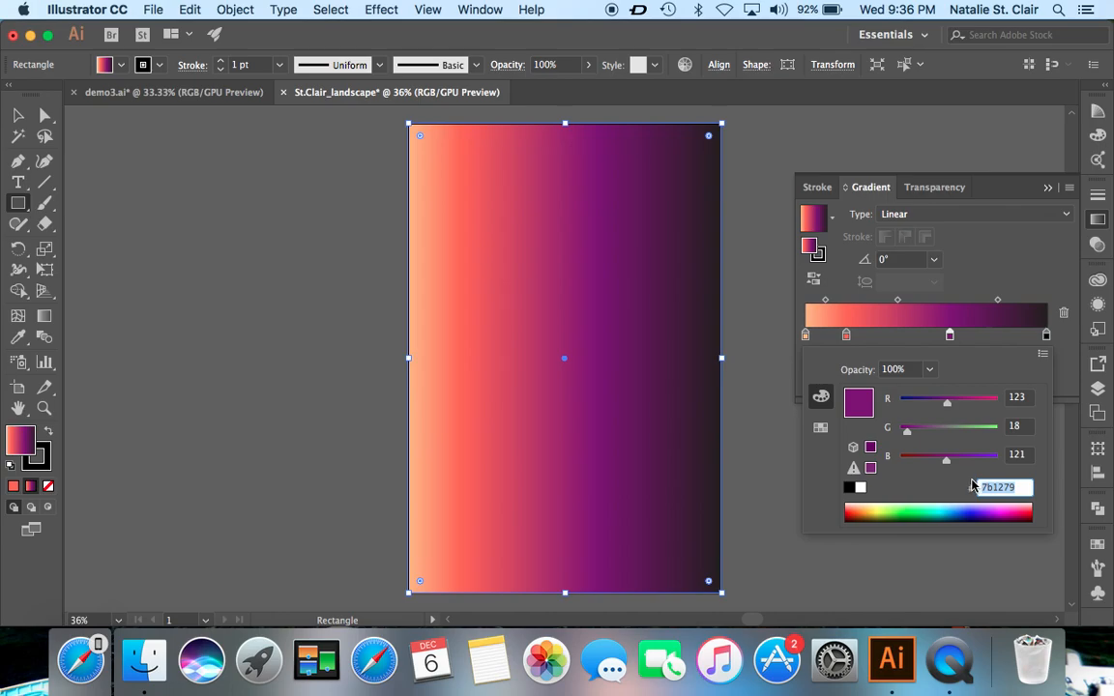
{"action": "type", "text": "7b0f"}
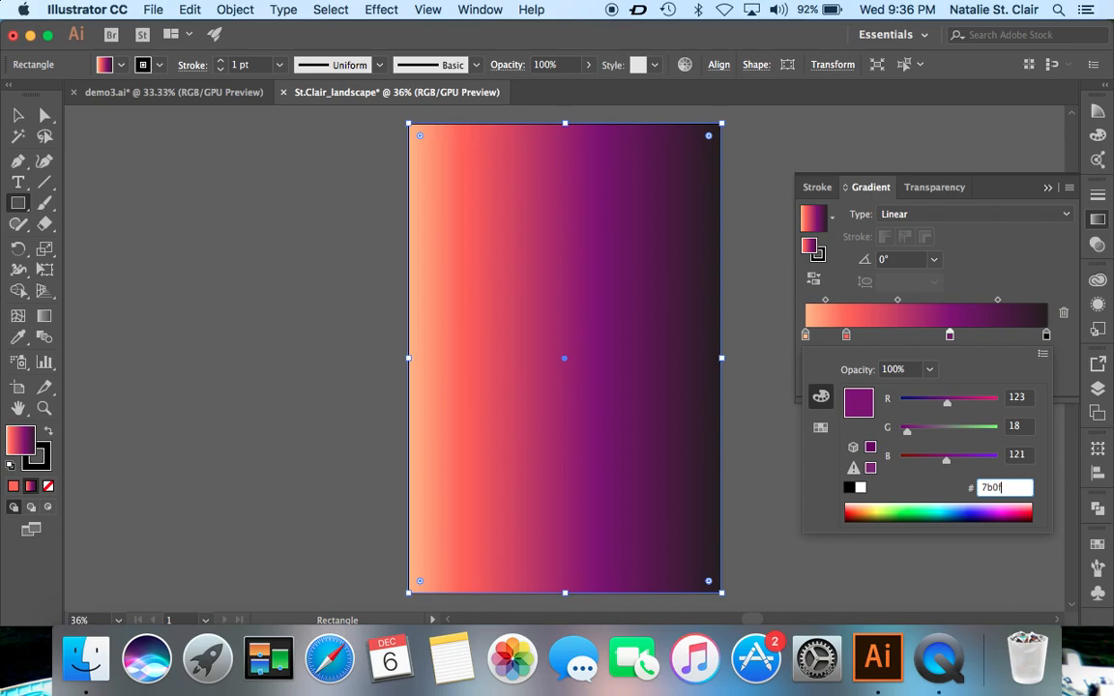
{"action": "type", "text": "38"}
{"action": "key", "text": "Return"}
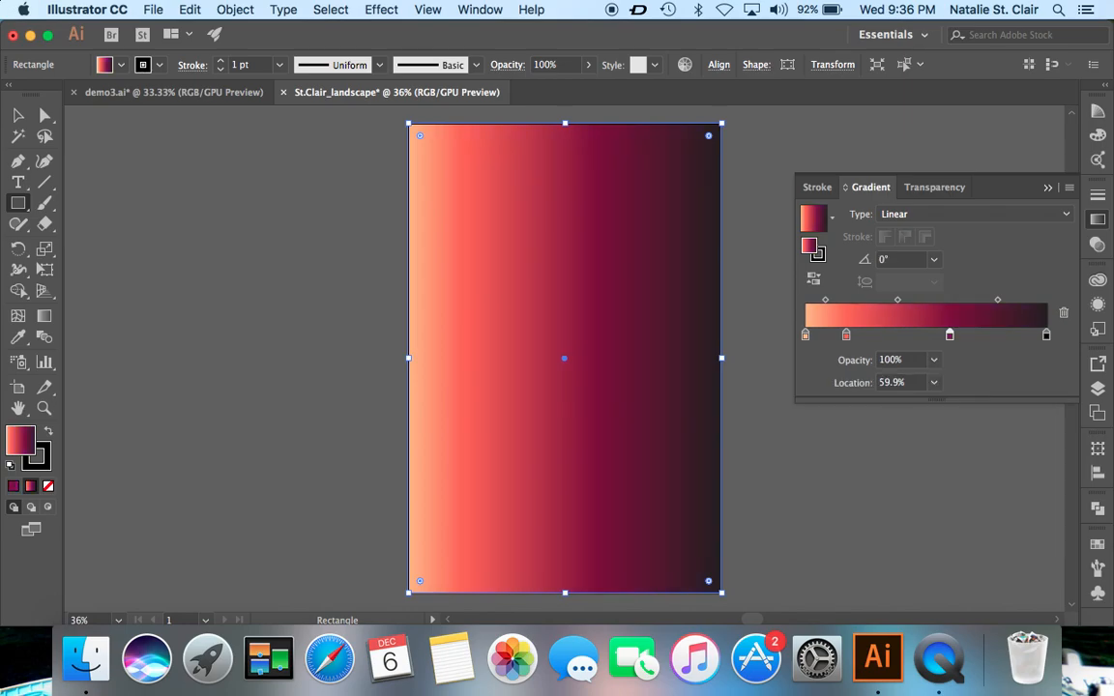
- Change the black end stop to a colour swatch with RGB values and recolour it deep purple with hex code 310045
{"action": "double_click", "coordinate": [1046, 335]}
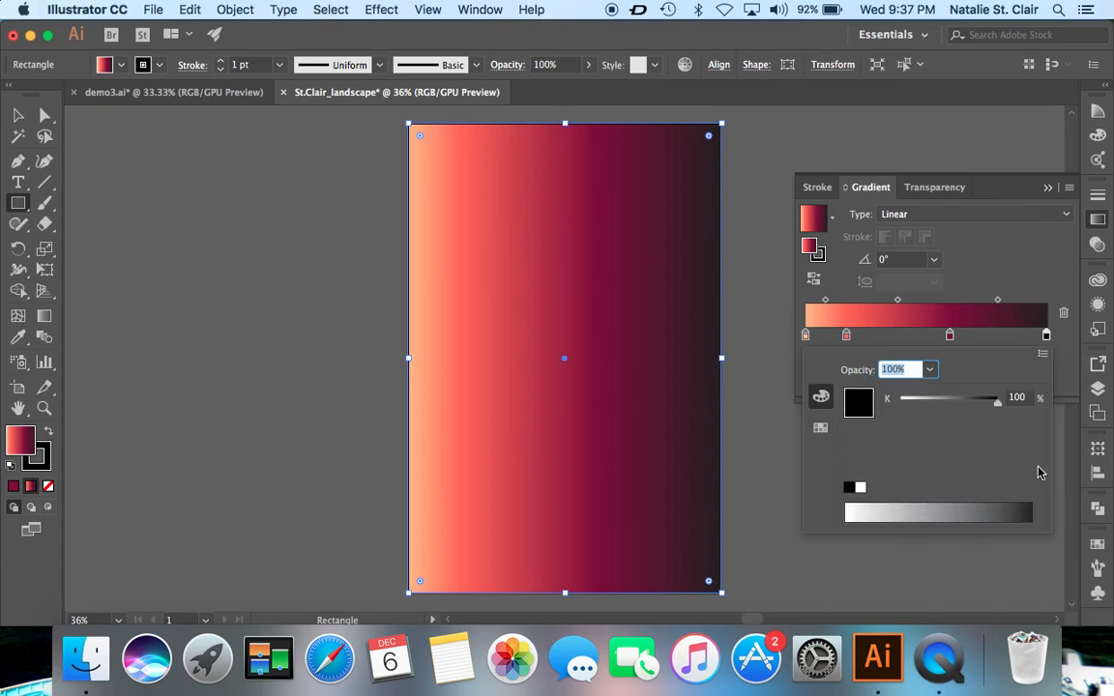
{"action": "left_click", "coordinate": [821, 431]}
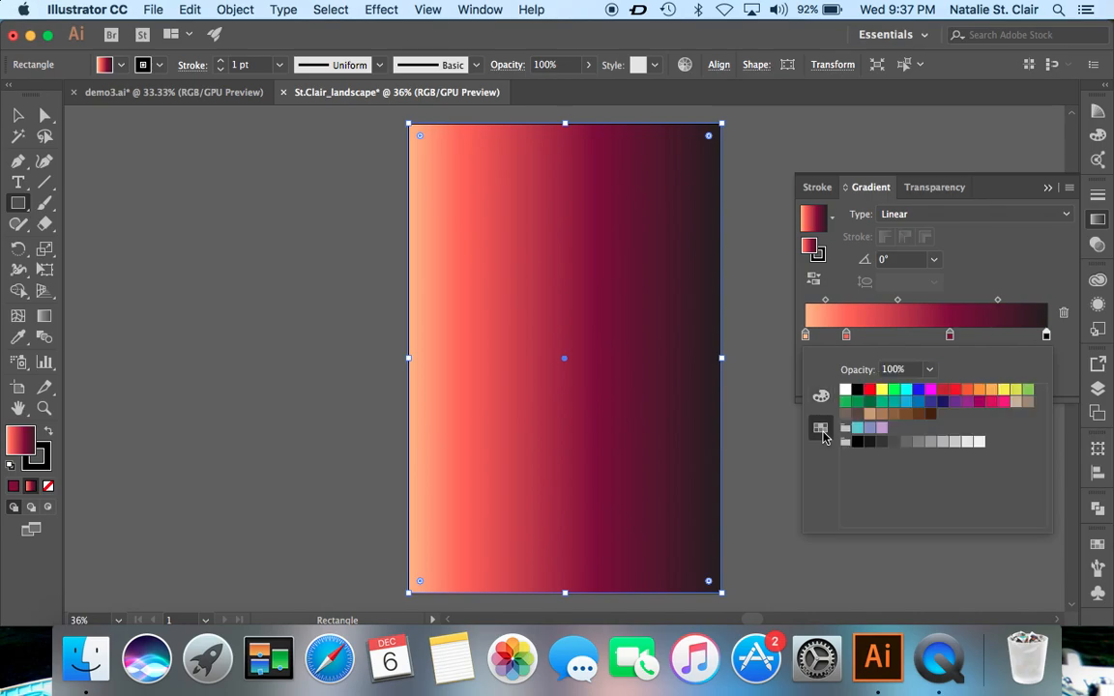
{"action": "left_click", "coordinate": [905, 403]}
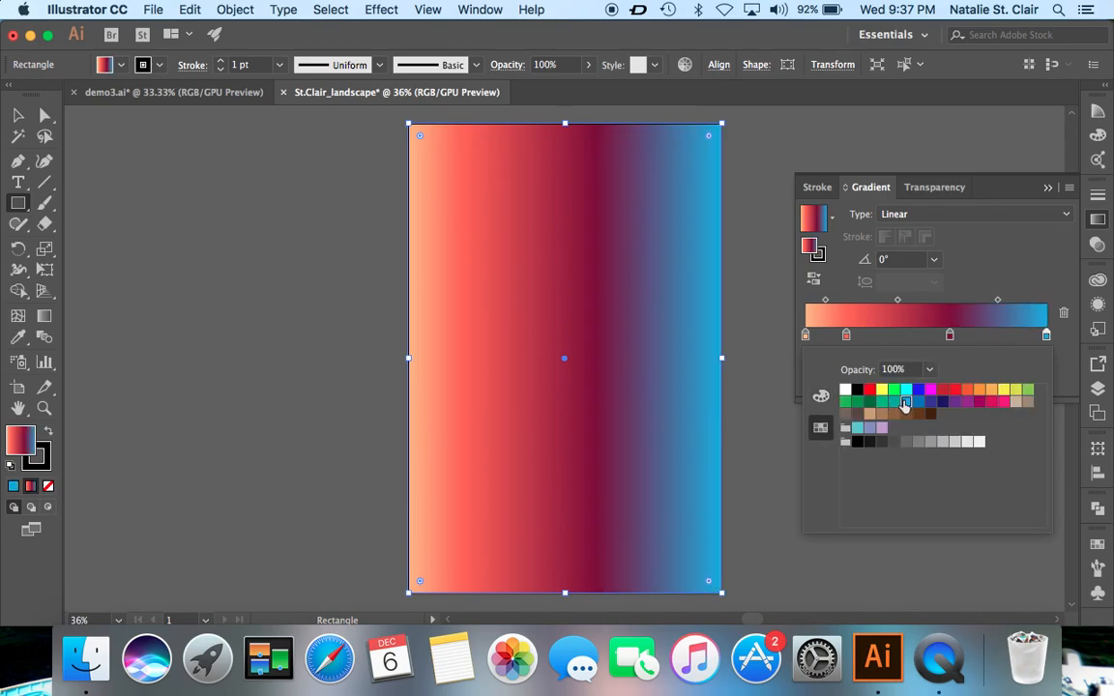
{"action": "left_click", "coordinate": [821, 397]}
{"action": "left_click", "coordinate": [1001, 488]}
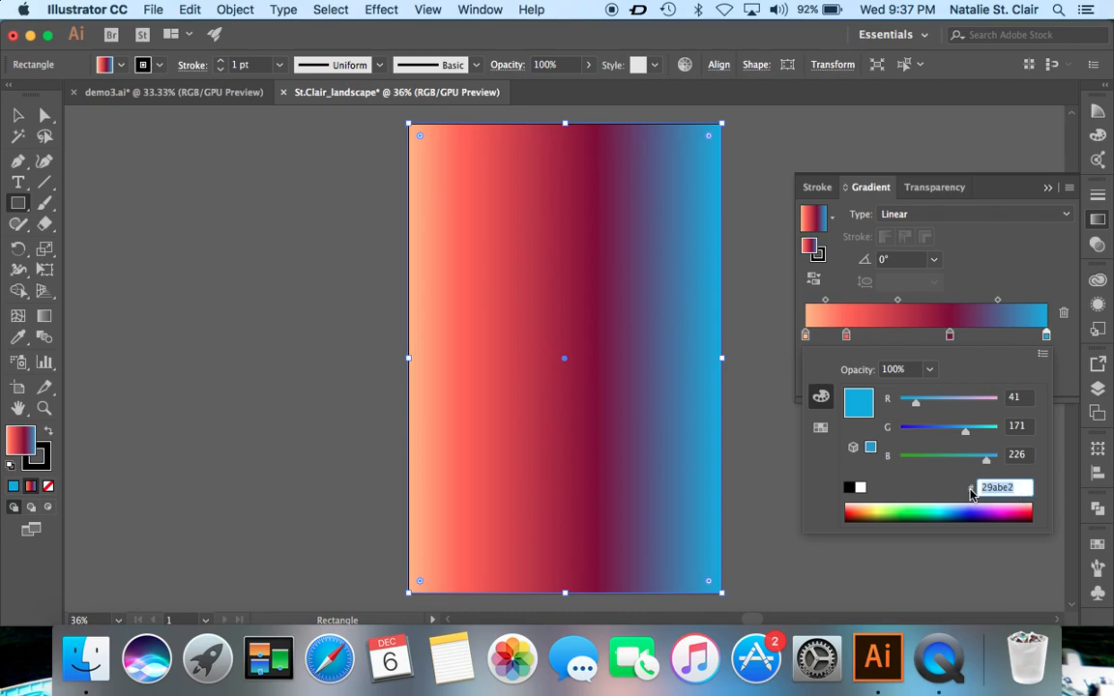
{"action": "type", "text": "310045"}
{"action": "key", "text": "Return"}
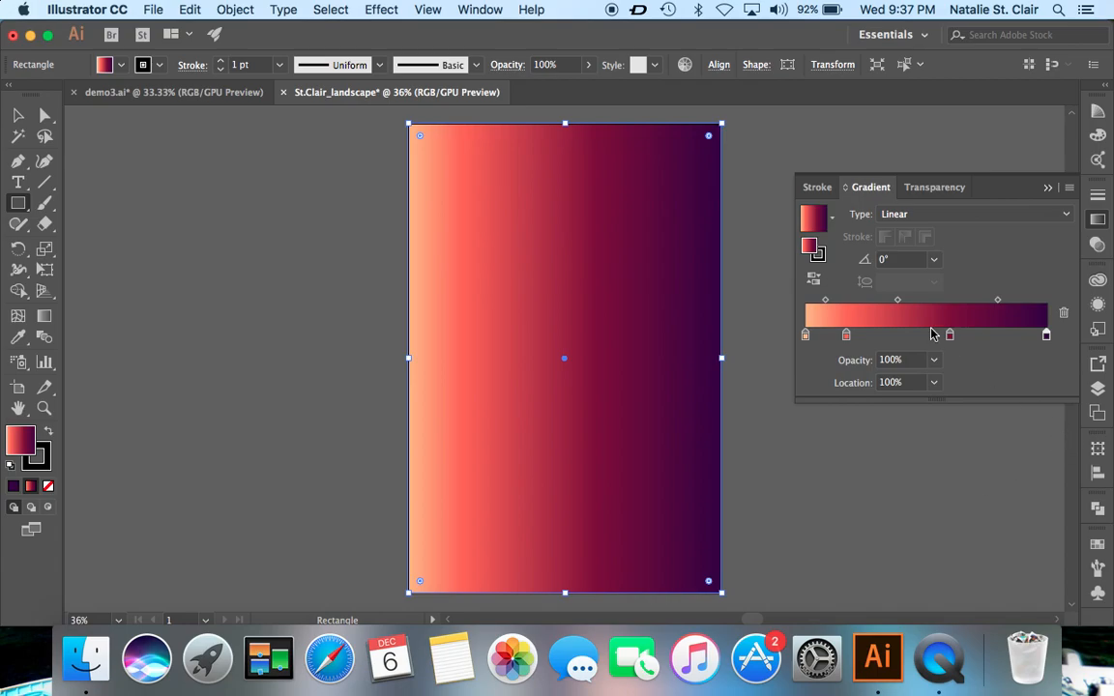
- Set the gradient angle to 90° so the purple end is at the top of the rectangle
{"action": "left_click", "coordinate": [885, 259]}
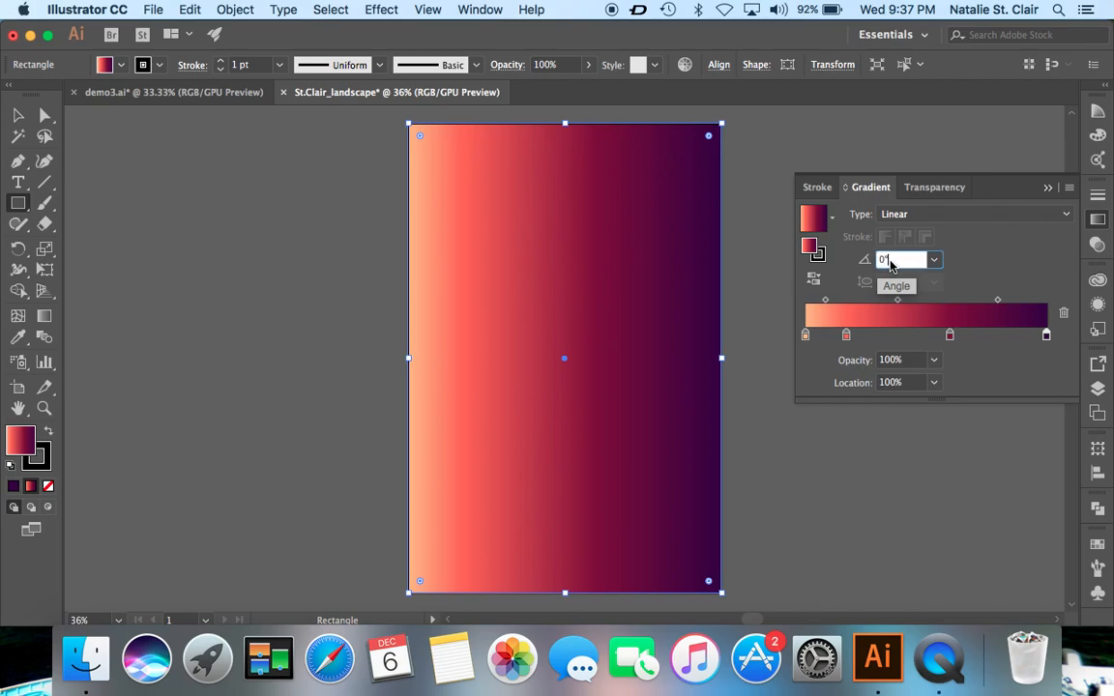
{"action": "key", "text": "BackSpace"}
{"action": "type", "text": "90"}
{"action": "key", "text": "Return"}
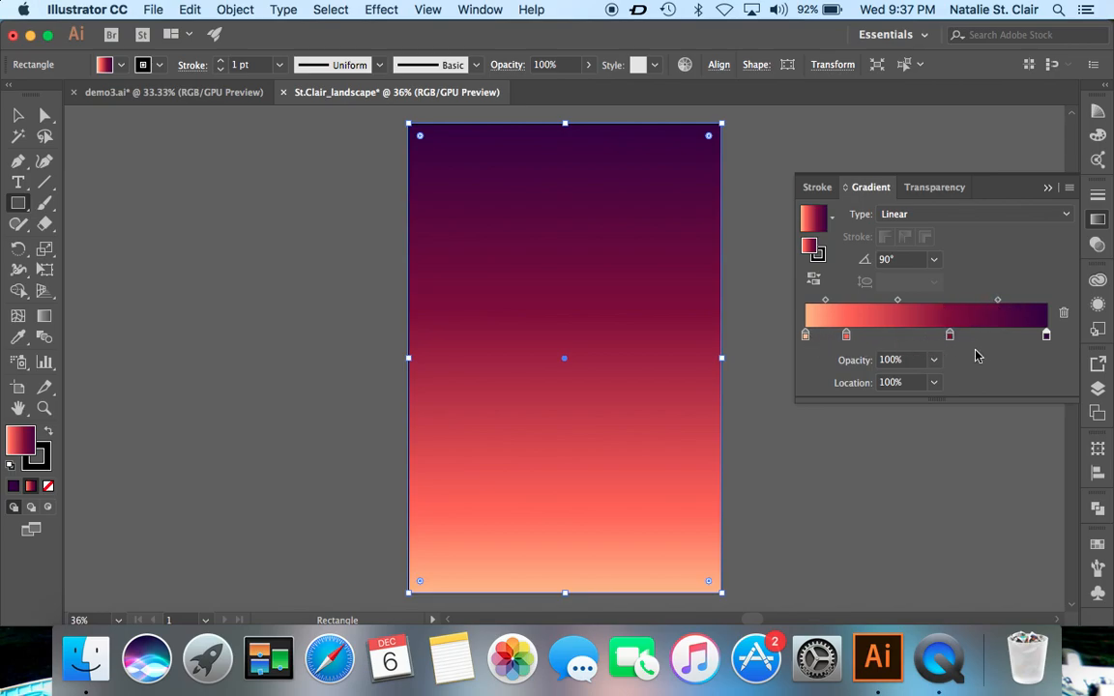
- Reposition the gradient stops: maroon to about 77%, coral to about 45% and light orange to about 25%
{"action": "left_click", "coordinate": [950, 336]}
{"action": "left_click_drag", "start_coordinate": [950, 338], "coordinate": [990, 340]}
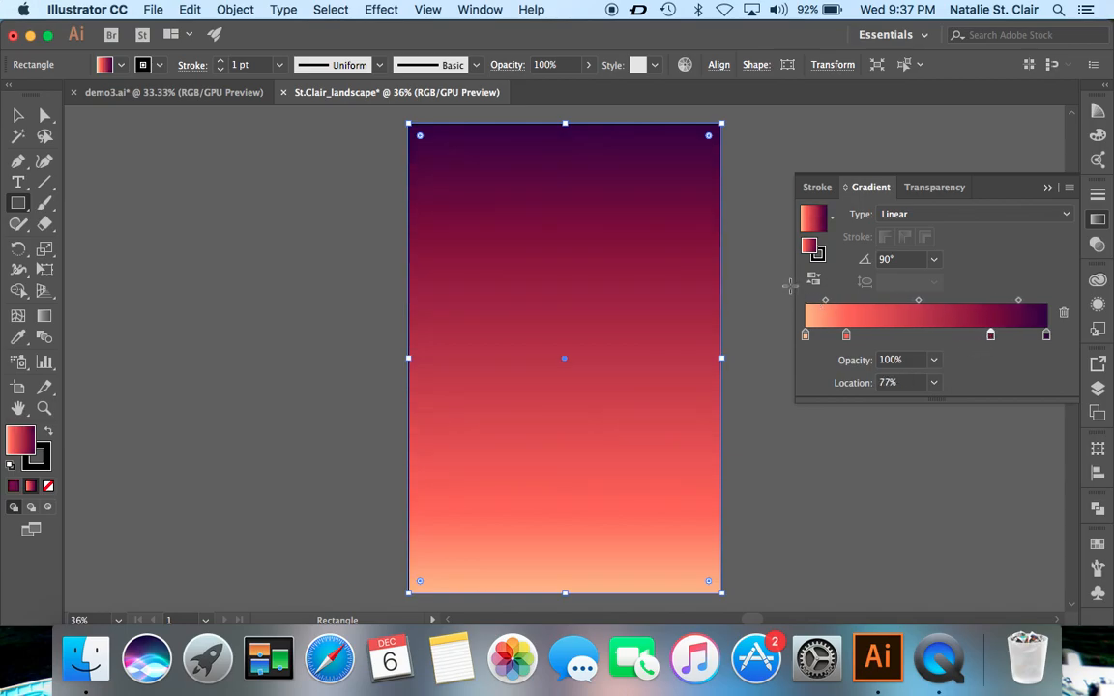
{"action": "left_click_drag", "start_coordinate": [796, 285], "coordinate": [870, 285]}
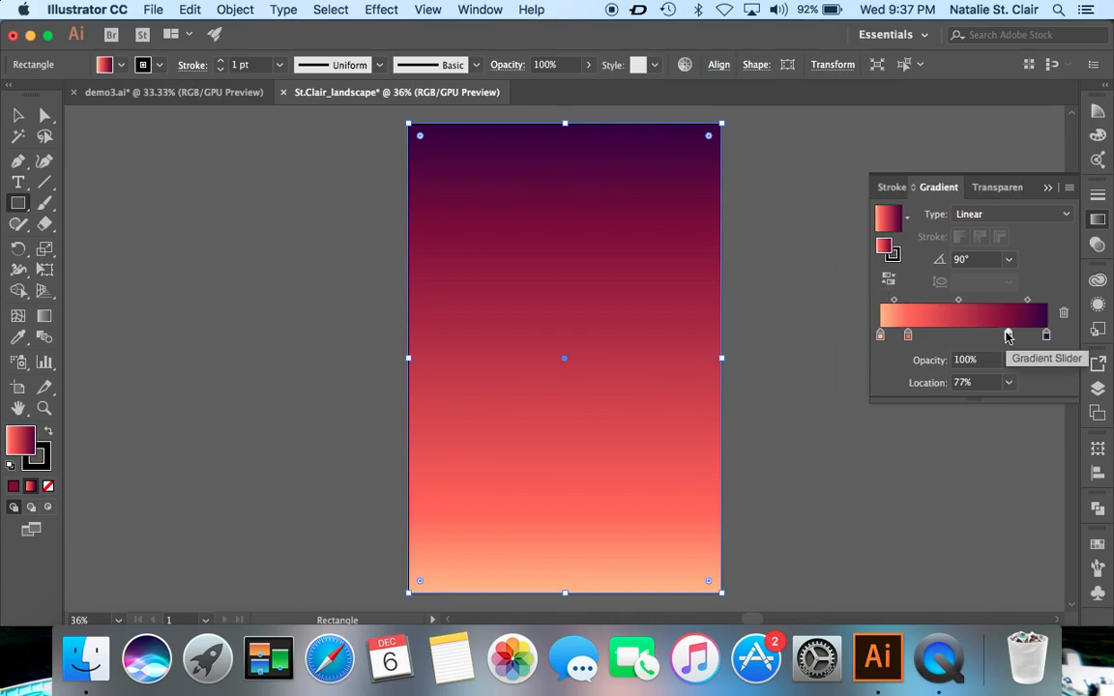
{"action": "left_click", "coordinate": [906, 336]}
{"action": "left_click_drag", "start_coordinate": [907, 336], "coordinate": [956, 337]}
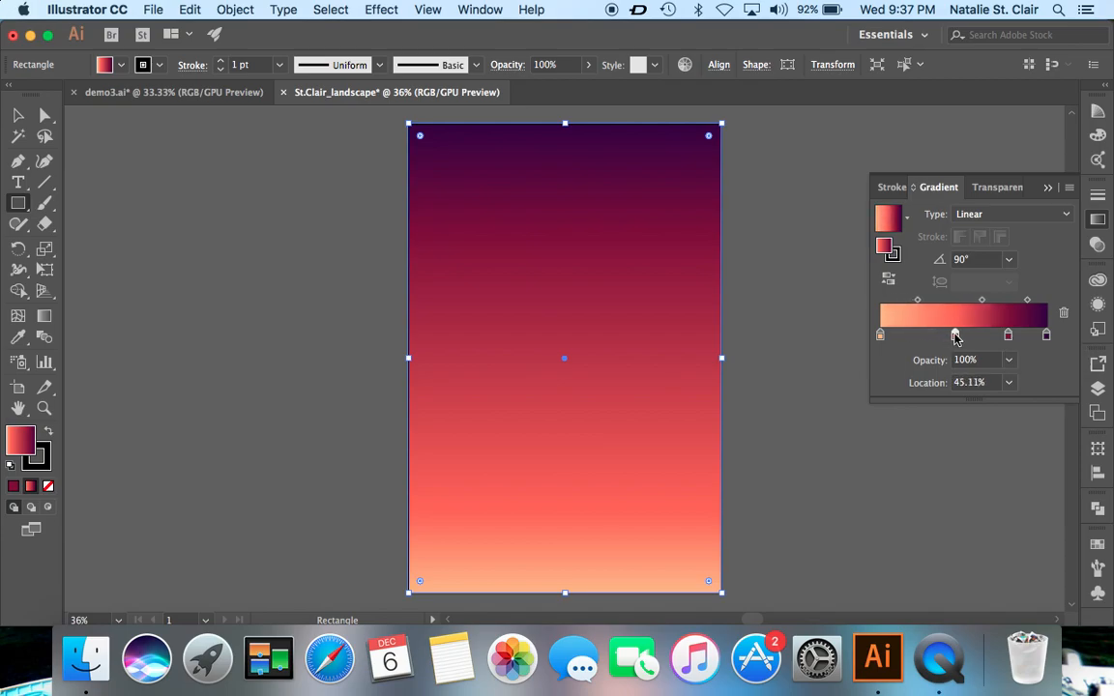
{"action": "left_click_drag", "start_coordinate": [880, 336], "coordinate": [921, 337]}
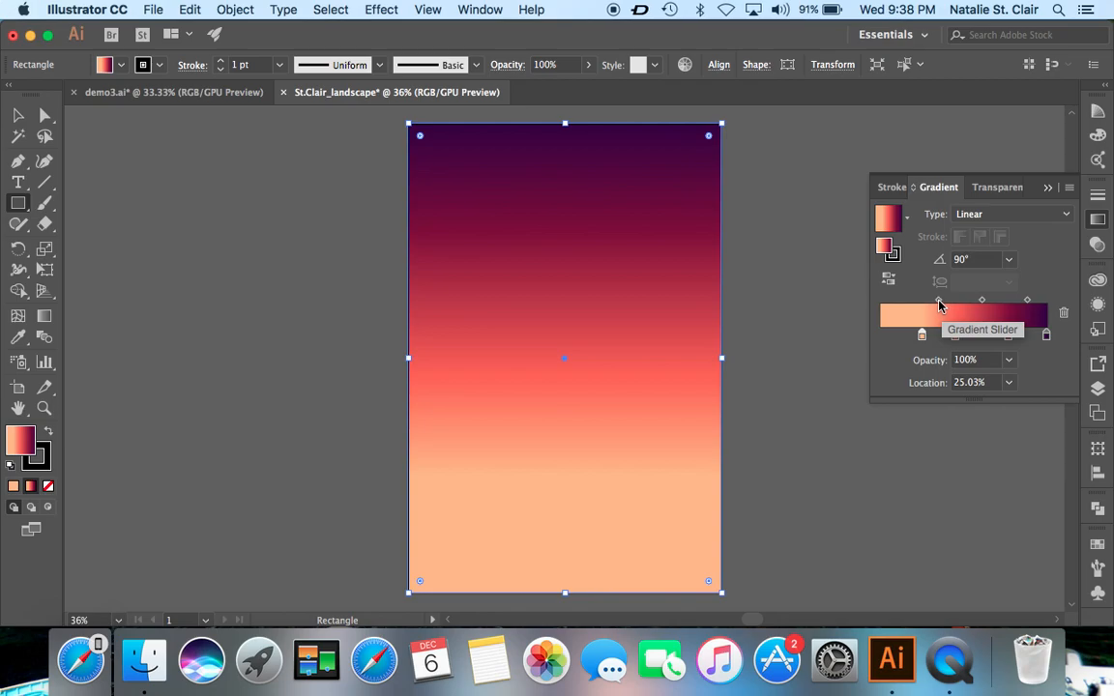
- Adjust the midpoint between the light orange and coral stops to about 57%
{"action": "left_click_drag", "start_coordinate": [938, 306], "coordinate": [949, 307]}
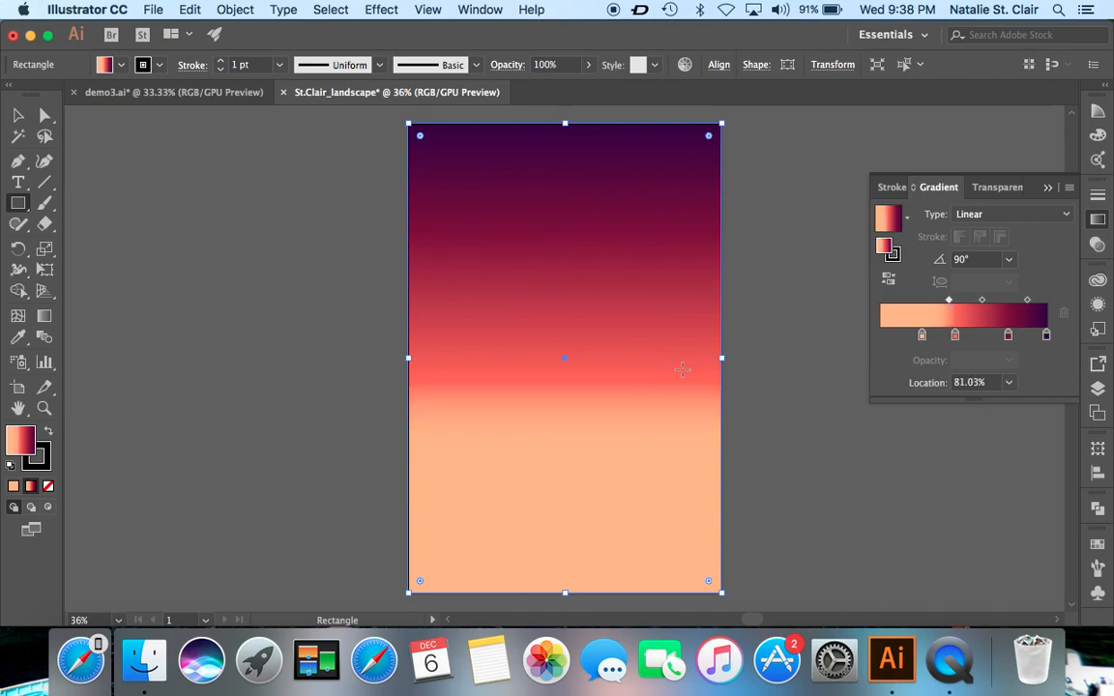
{"action": "left_click_drag", "start_coordinate": [949, 306], "coordinate": [935, 307]}
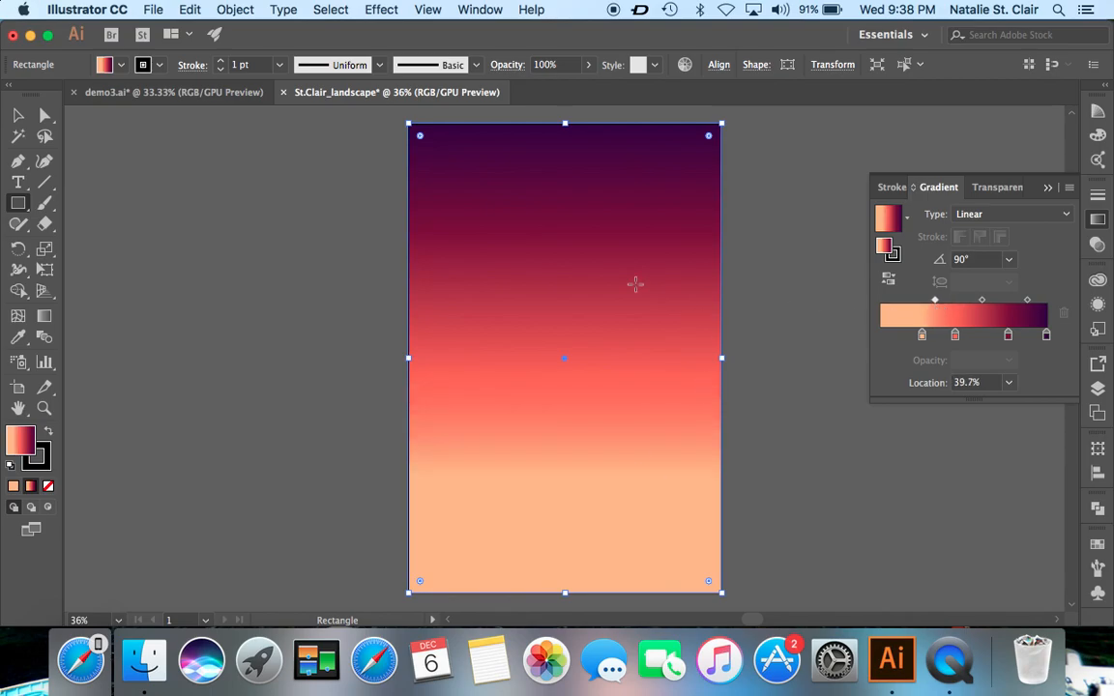
{"action": "left_click_drag", "start_coordinate": [935, 307], "coordinate": [938, 306]}
{"action": "left_click_drag", "start_coordinate": [937, 306], "coordinate": [943, 306]}
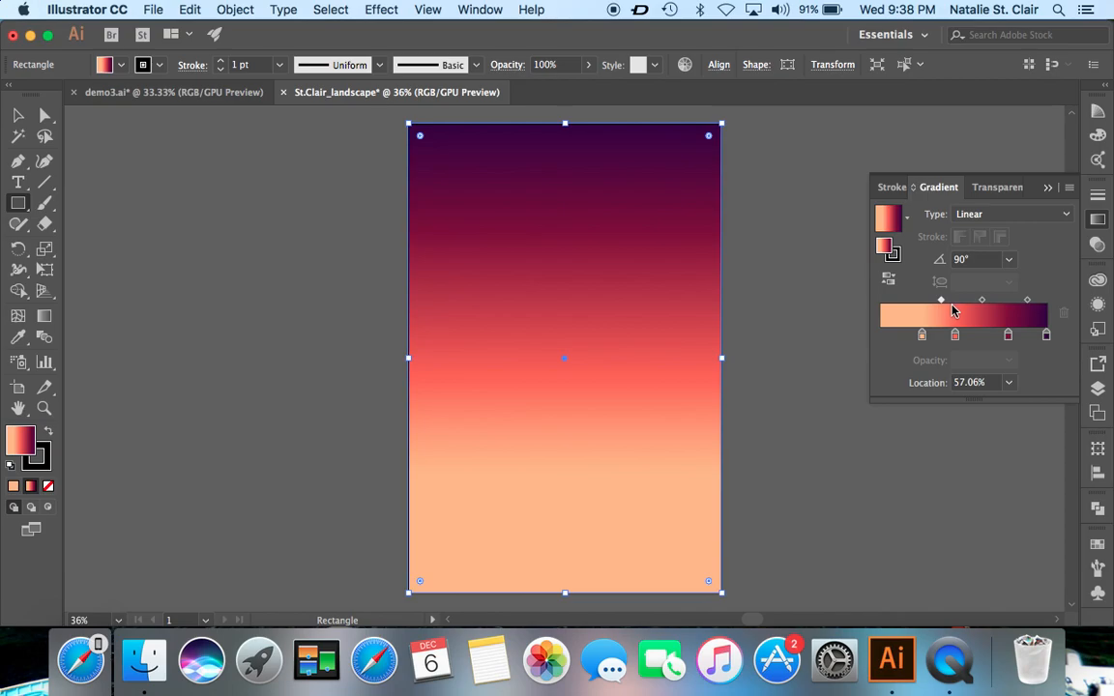
- Move the coral stop to about 48% and the purple end stop to about 94%, and close the gradient settings
{"action": "left_click_drag", "start_coordinate": [956, 334], "coordinate": [961, 335]}
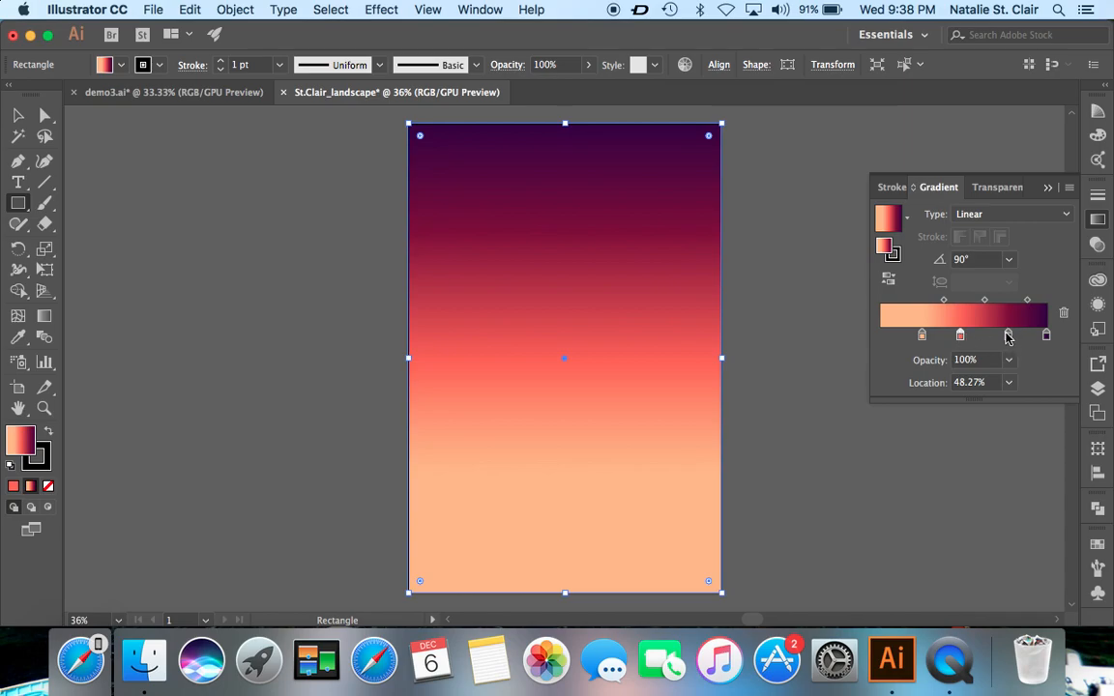
{"action": "left_click_drag", "start_coordinate": [1045, 335], "coordinate": [1037, 337]}
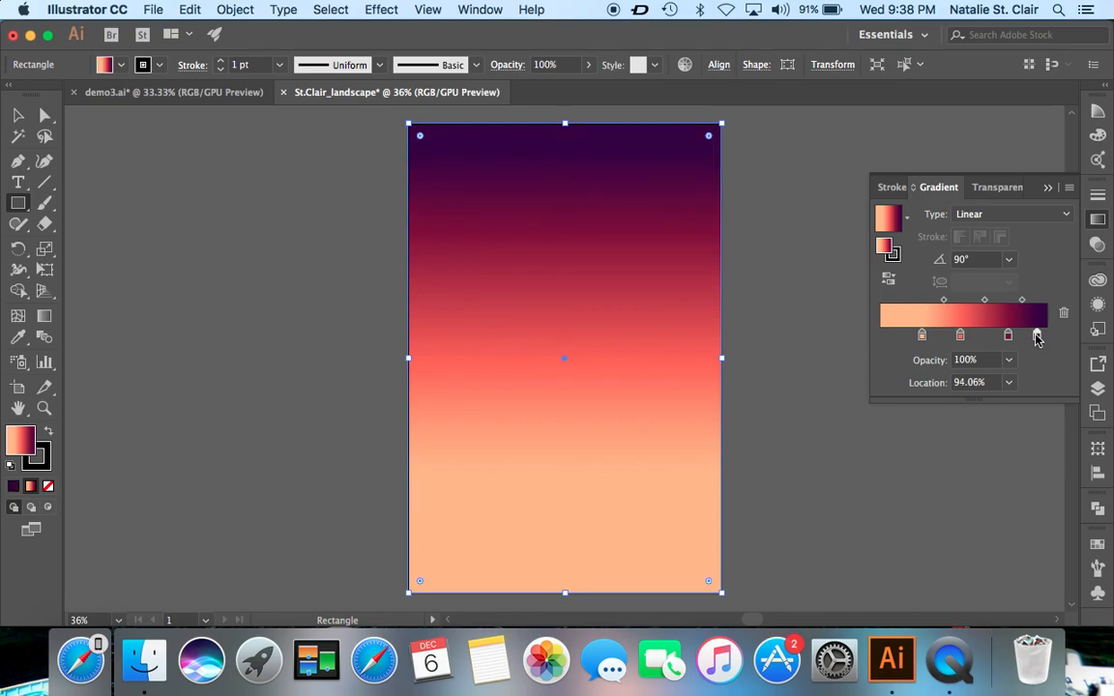
{"action": "left_click", "coordinate": [1098, 219]}
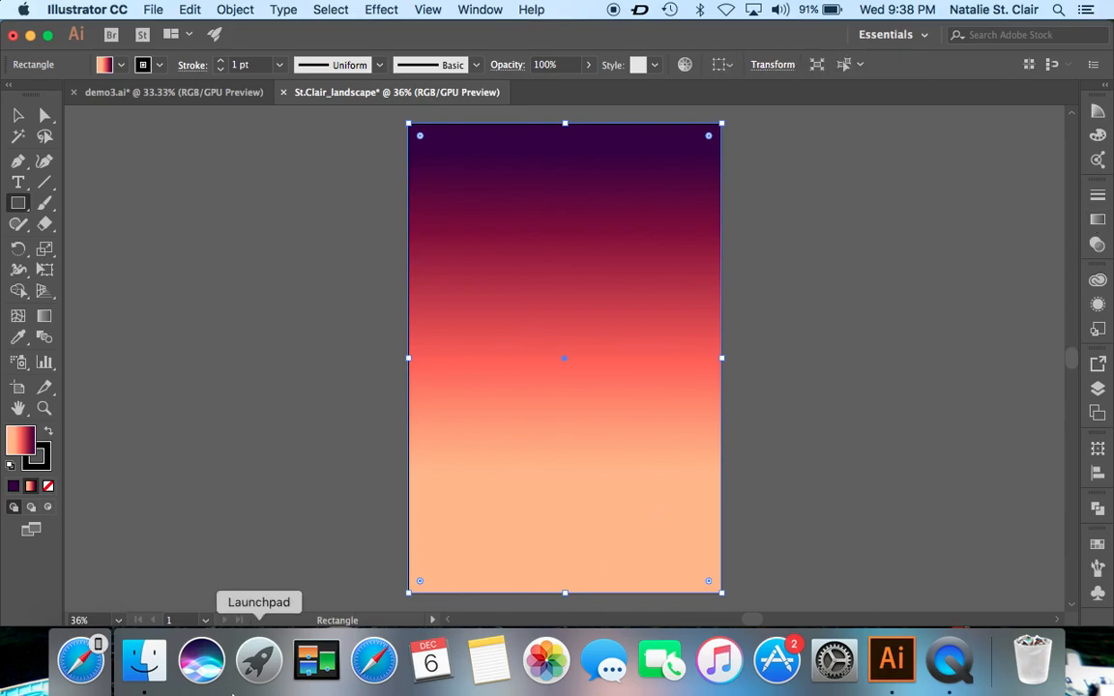
- Check the finished artwork in demo3.ai, return to the landscape document, and add a layer named Hills above Background
{"action": "left_click", "coordinate": [179, 92]}
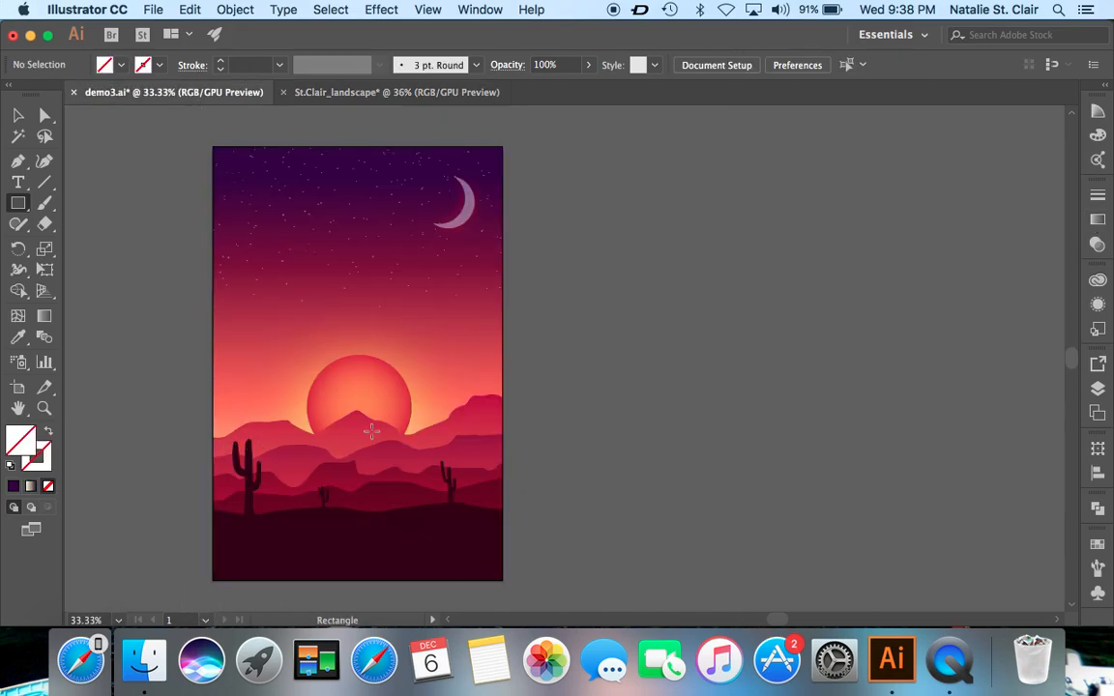
{"action": "left_click", "coordinate": [366, 92]}
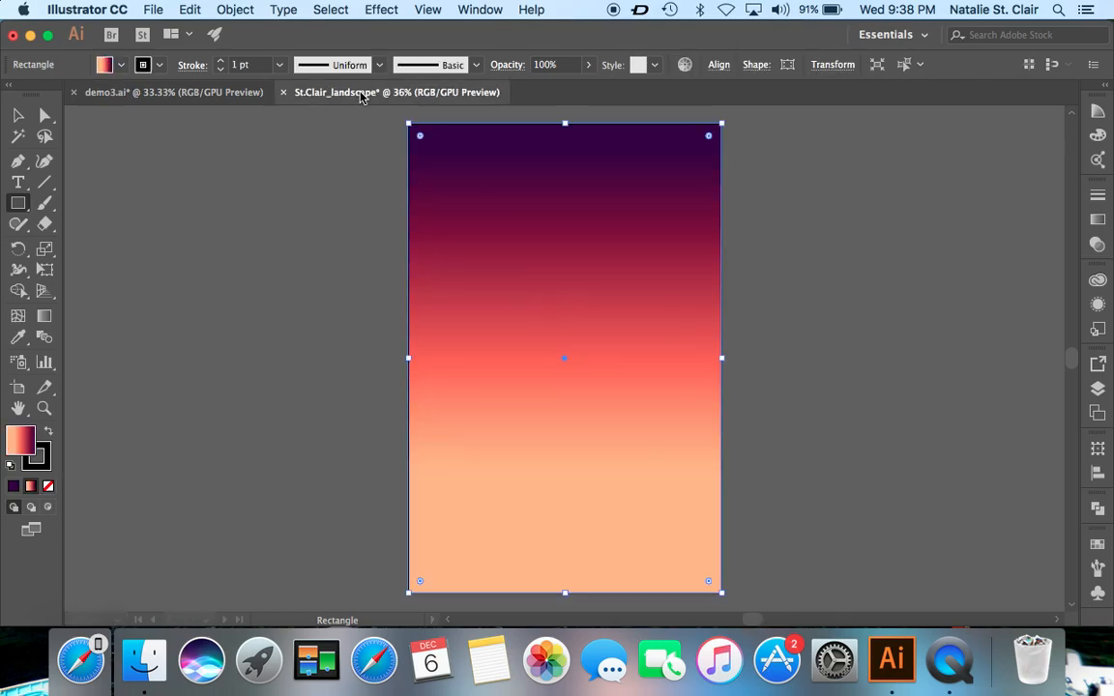
{"action": "left_click", "coordinate": [1099, 389]}
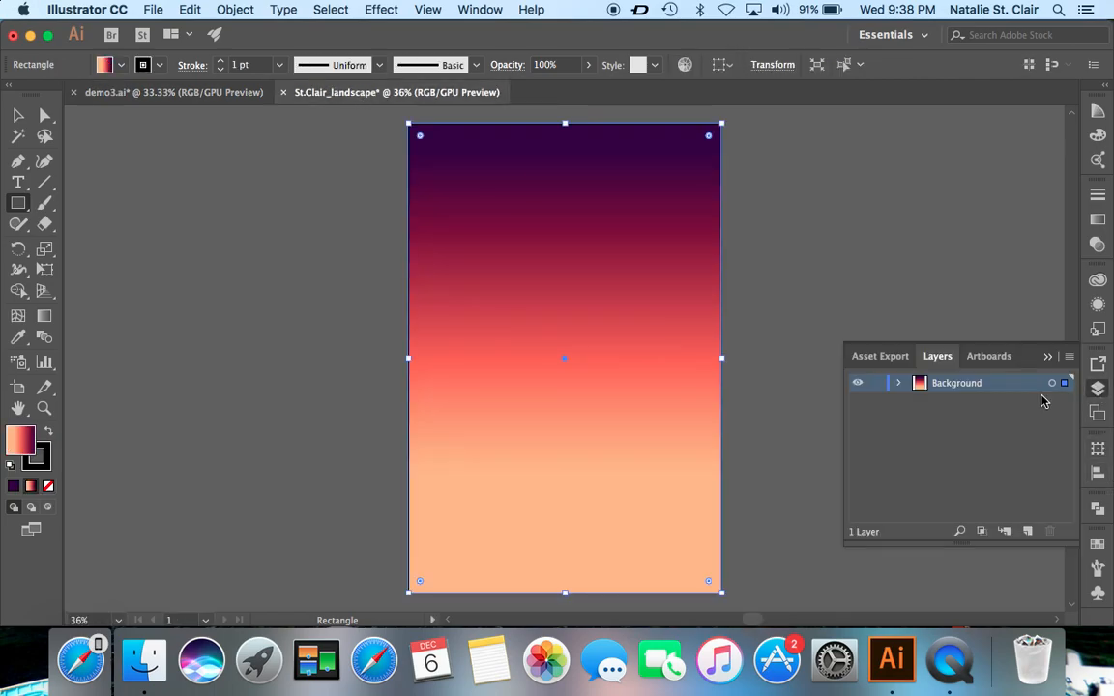
{"action": "left_click", "coordinate": [1029, 535]}
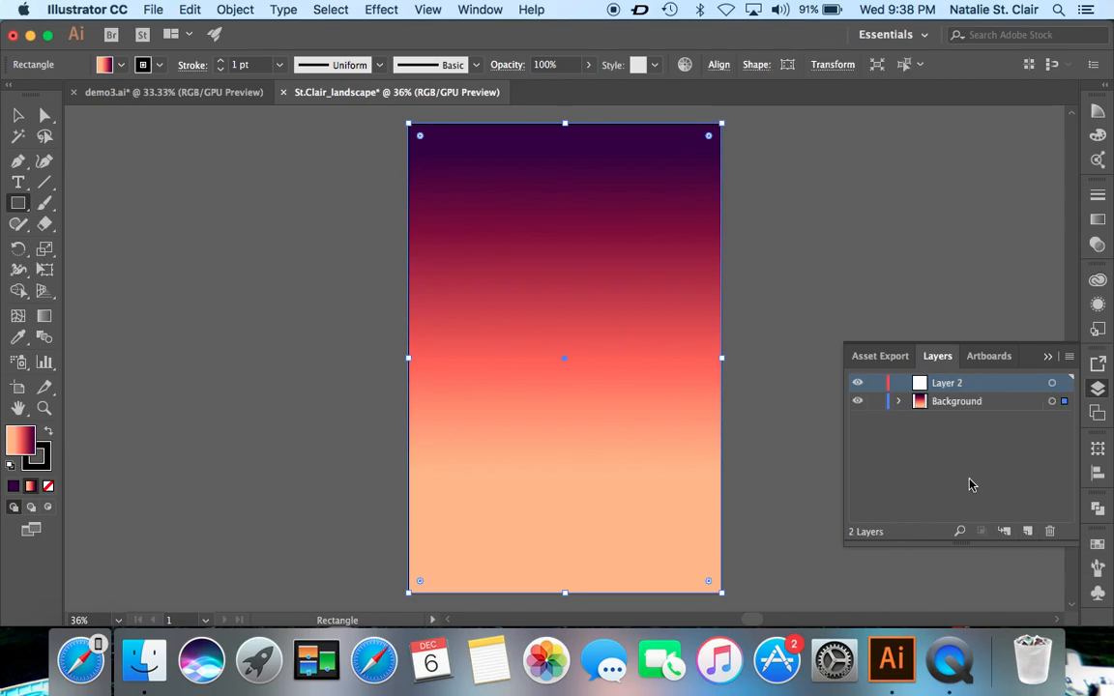
{"action": "double_click", "coordinate": [944, 385]}
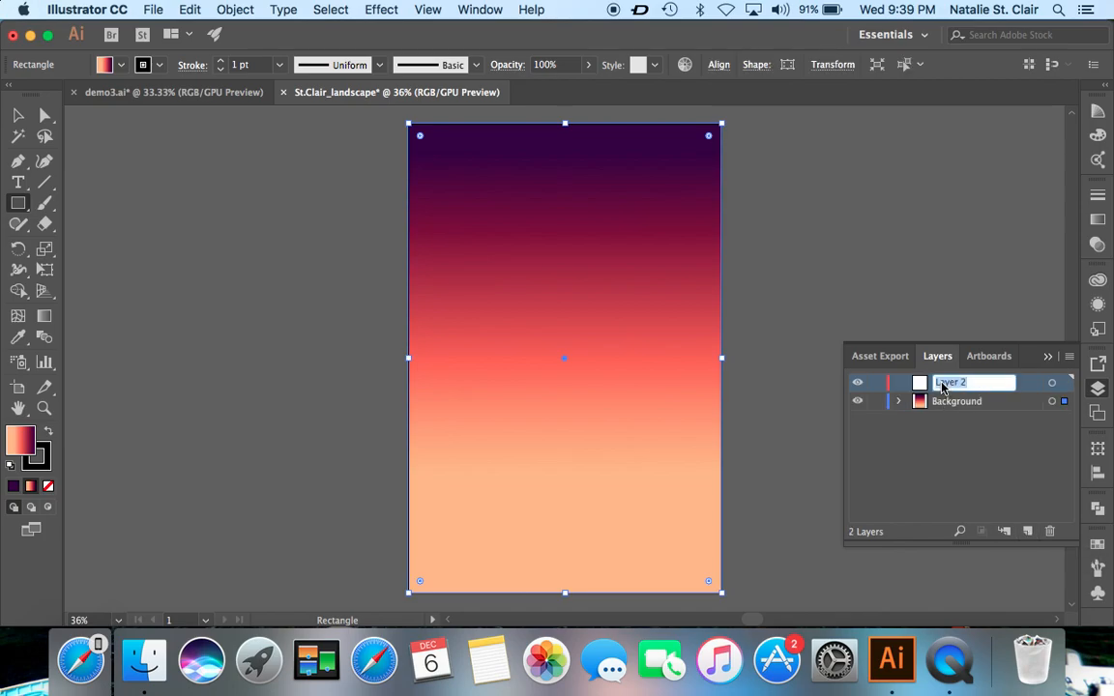
{"action": "type", "text": "Hills"}
{"action": "key", "text": "Return"}
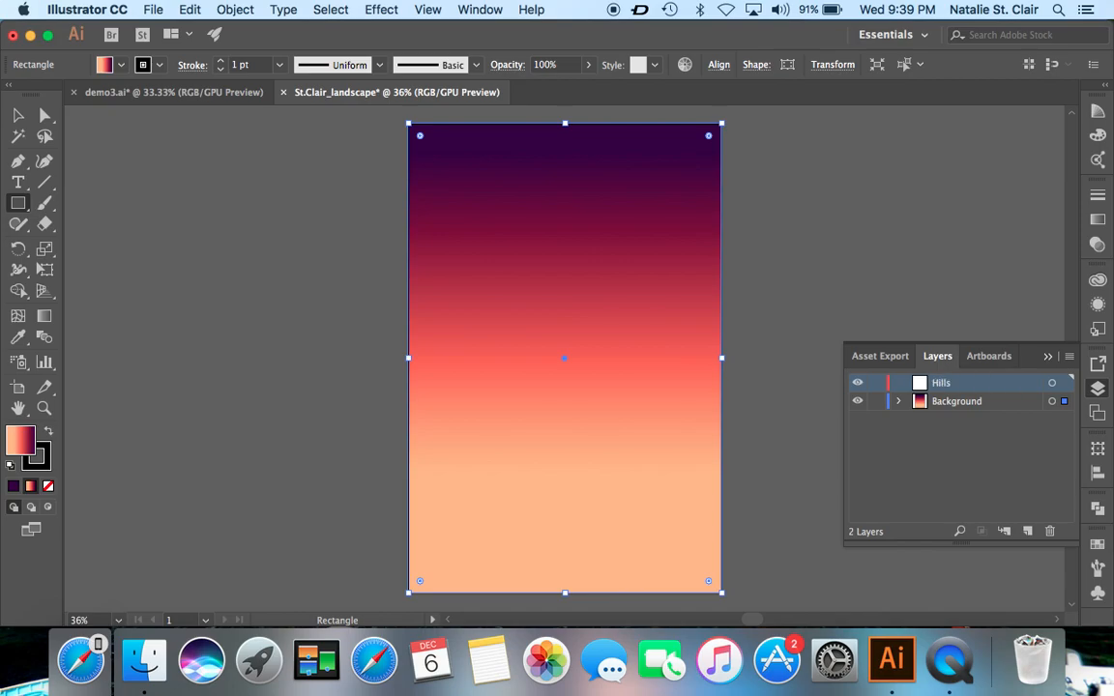
- Deselect the sky and start a Pen path on the Hills layer from outside the artboard's left edge, curving to about X 101, Y 925 px
{"action": "left_click", "coordinate": [1063, 387]}
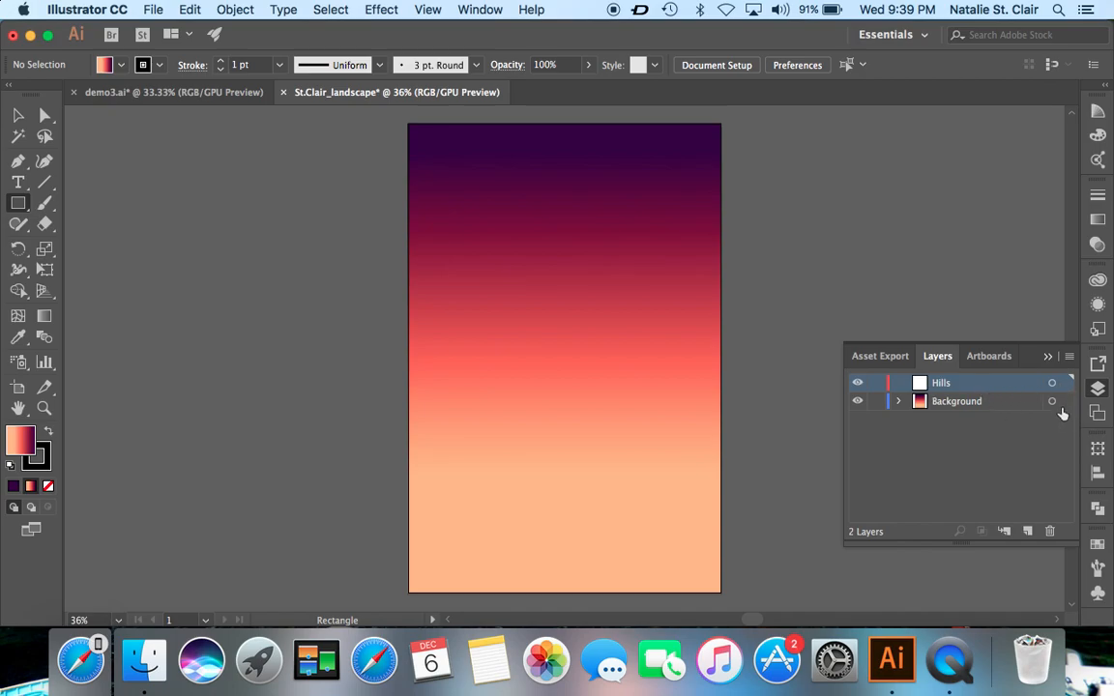
{"action": "left_click", "coordinate": [18, 165]}
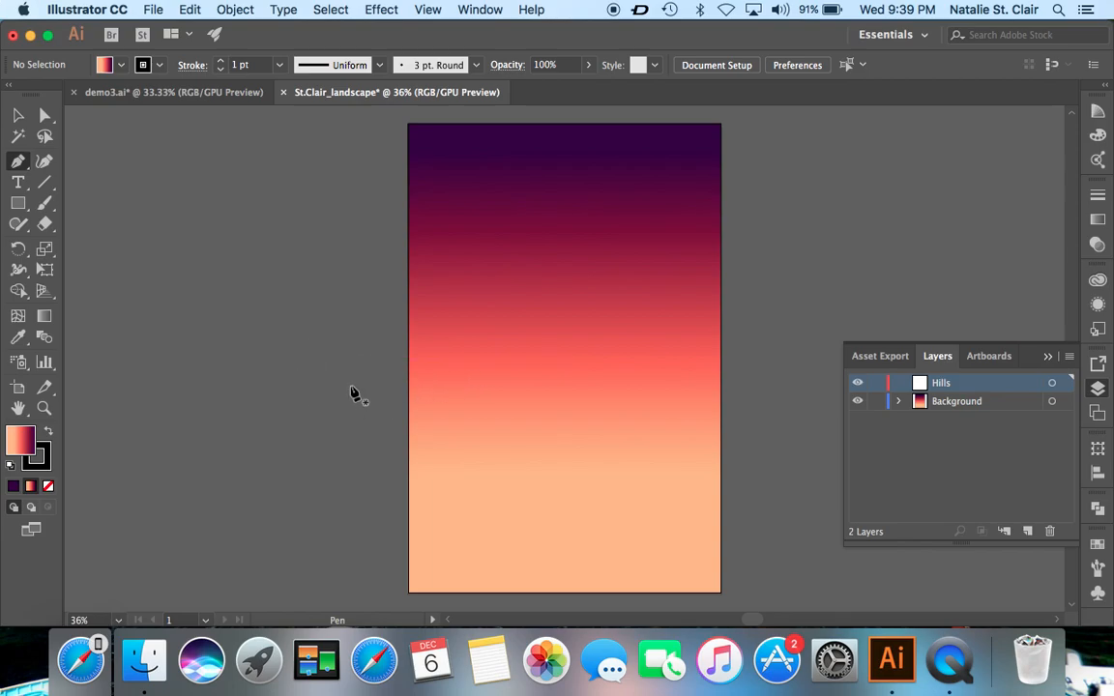
{"action": "scroll", "coordinate": [352, 389], "scroll_direction": "down", "scroll_amount": 1}
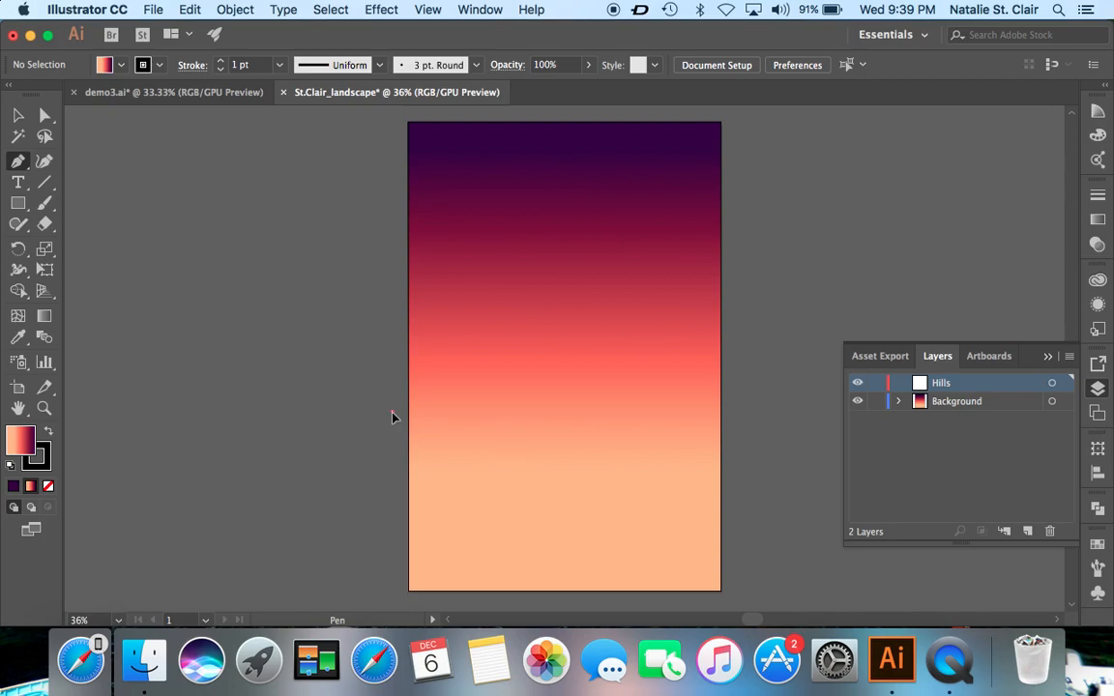
{"action": "left_click", "coordinate": [392, 413]}
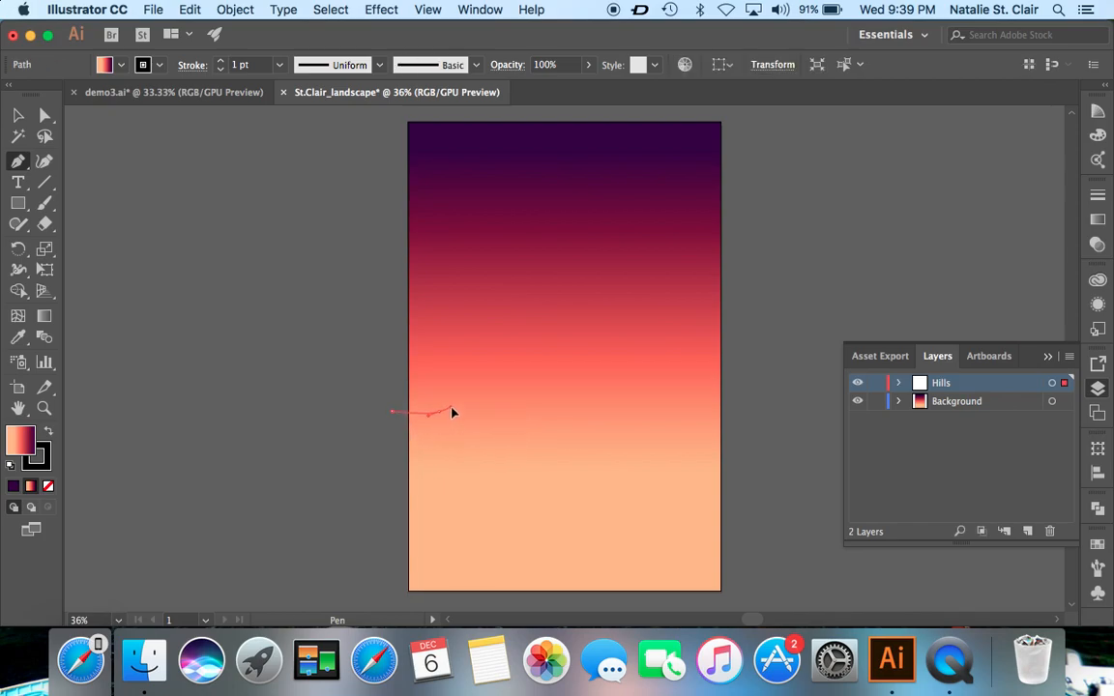
{"action": "left_click", "coordinate": [454, 411]}
{"action": "key", "text": "super+equal"}
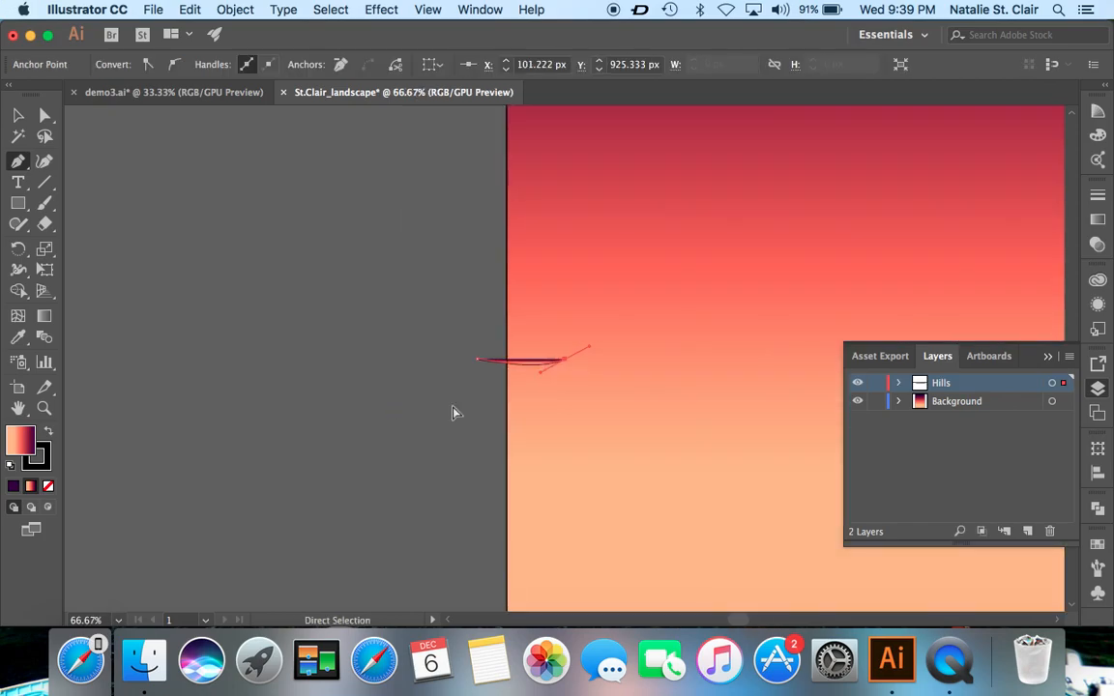
{"action": "scroll", "coordinate": [454, 413], "scroll_direction": "right", "scroll_amount": 5}
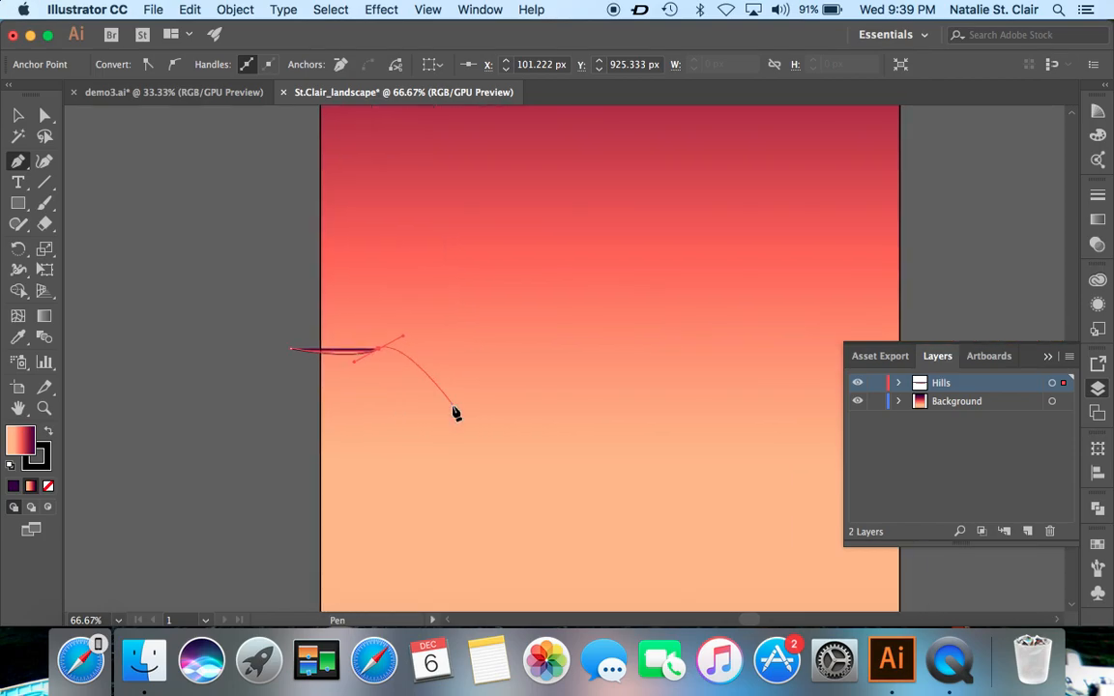
- Give the path a black stroke without fill and continue its wavy ridge across the artboard to about X 1042, Y 801 px
{"action": "left_click", "coordinate": [10, 466]}
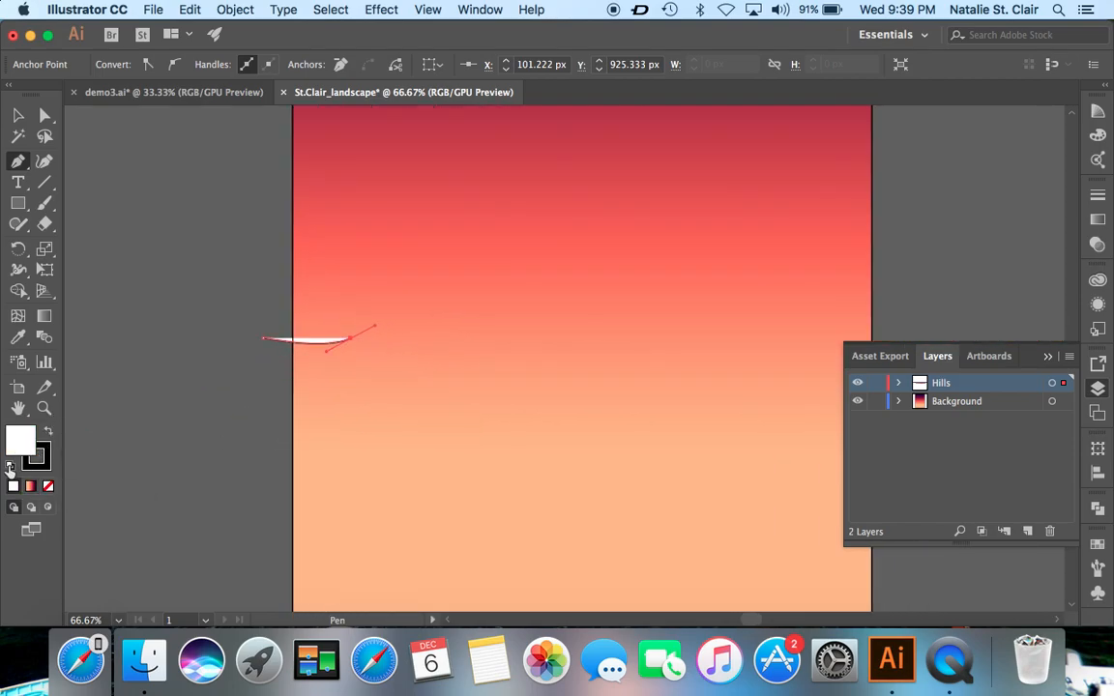
{"action": "left_click", "coordinate": [49, 487]}
{"action": "left_click", "coordinate": [44, 447]}
{"action": "left_click_drag", "start_coordinate": [406, 327], "coordinate": [659, 288]}
{"action": "left_click", "coordinate": [687, 331], "text": "super"}
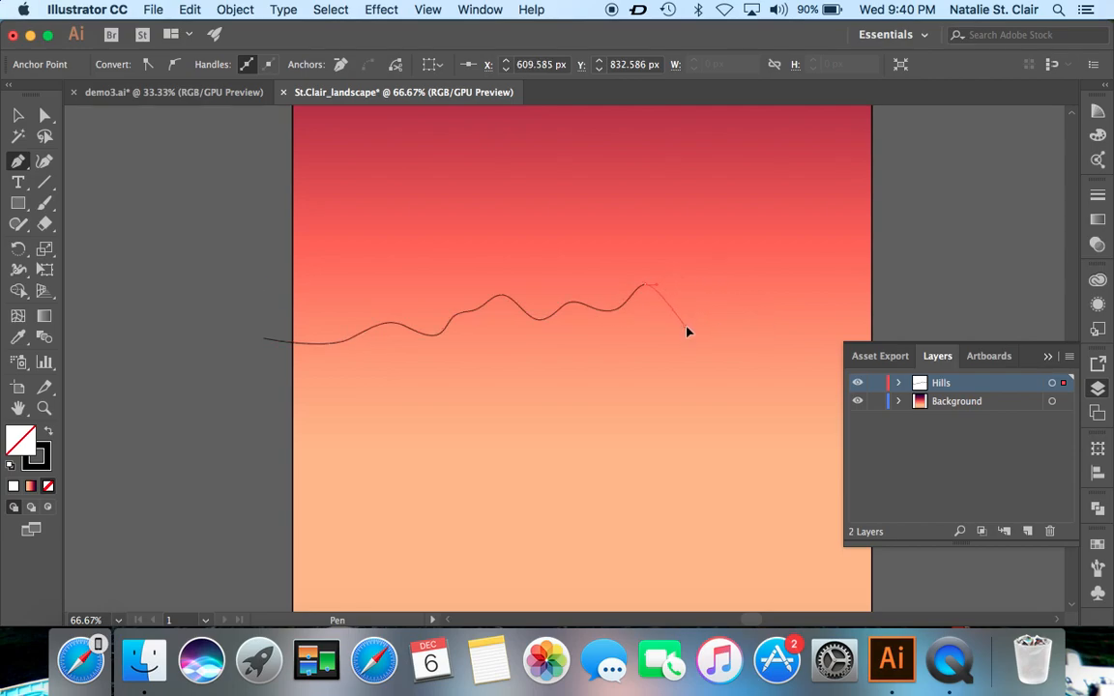
{"action": "left_click_drag", "start_coordinate": [697, 327], "coordinate": [899, 278]}
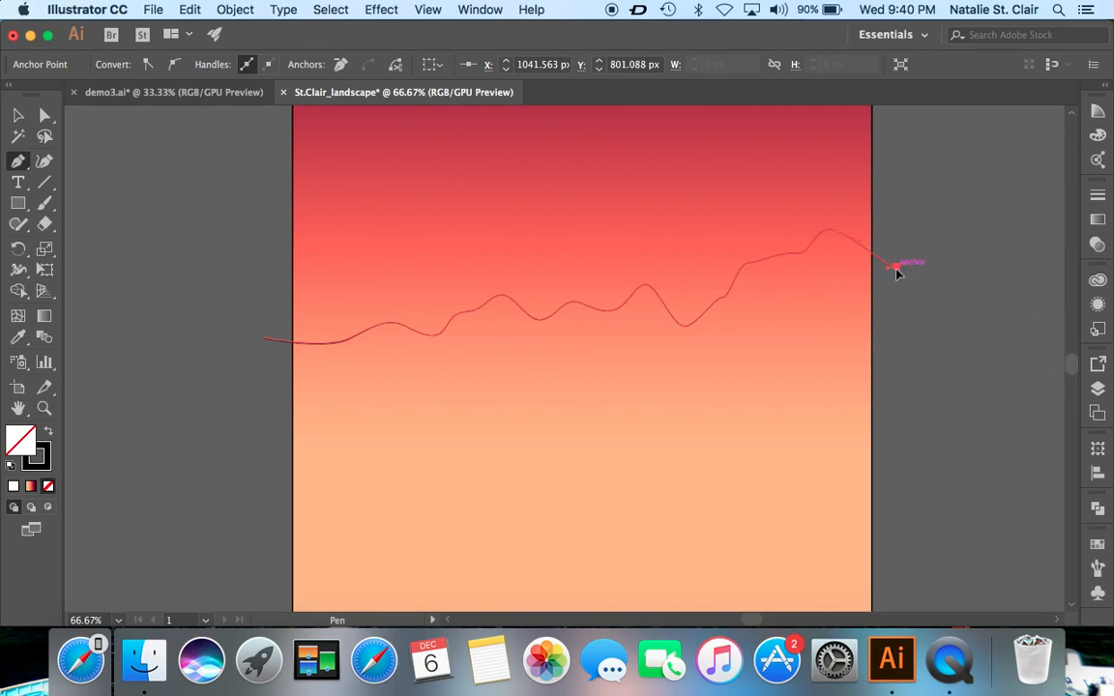
- Close the hill path around the lower artboard, placing two corners below it at about Y 1538 px and ending at the starting anchor
{"action": "scroll", "coordinate": [903, 320], "scroll_direction": "down", "scroll_amount": 4}
{"action": "left_click_drag", "start_coordinate": [904, 322], "coordinate": [882, 594]}
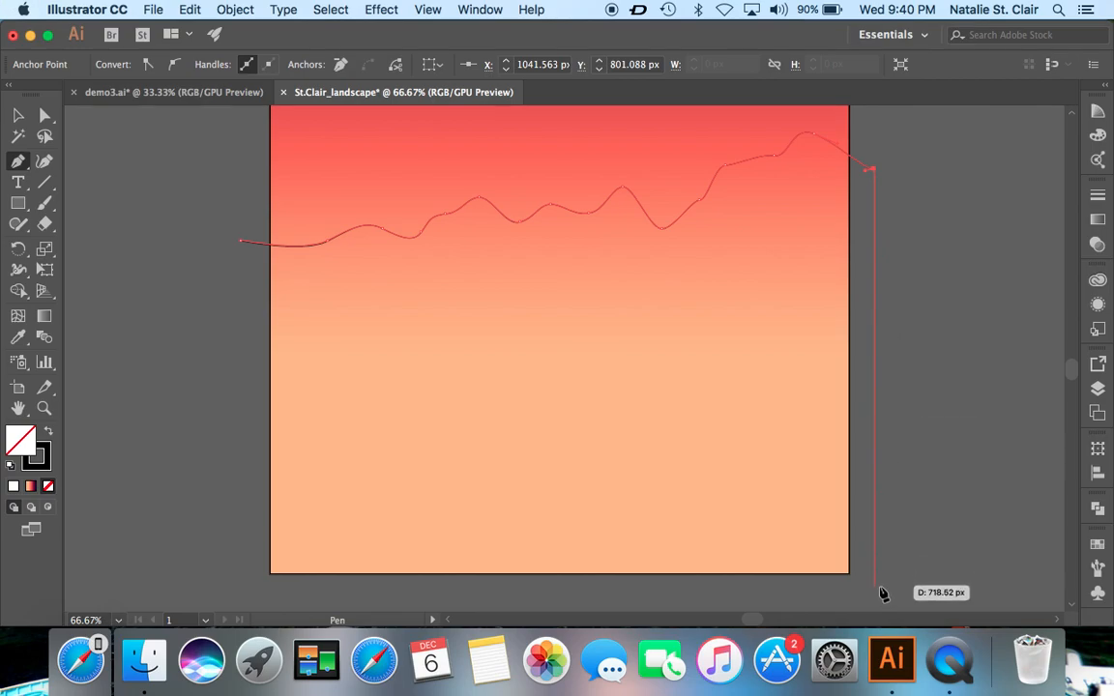
{"action": "left_click", "coordinate": [880, 598], "text": "shift"}
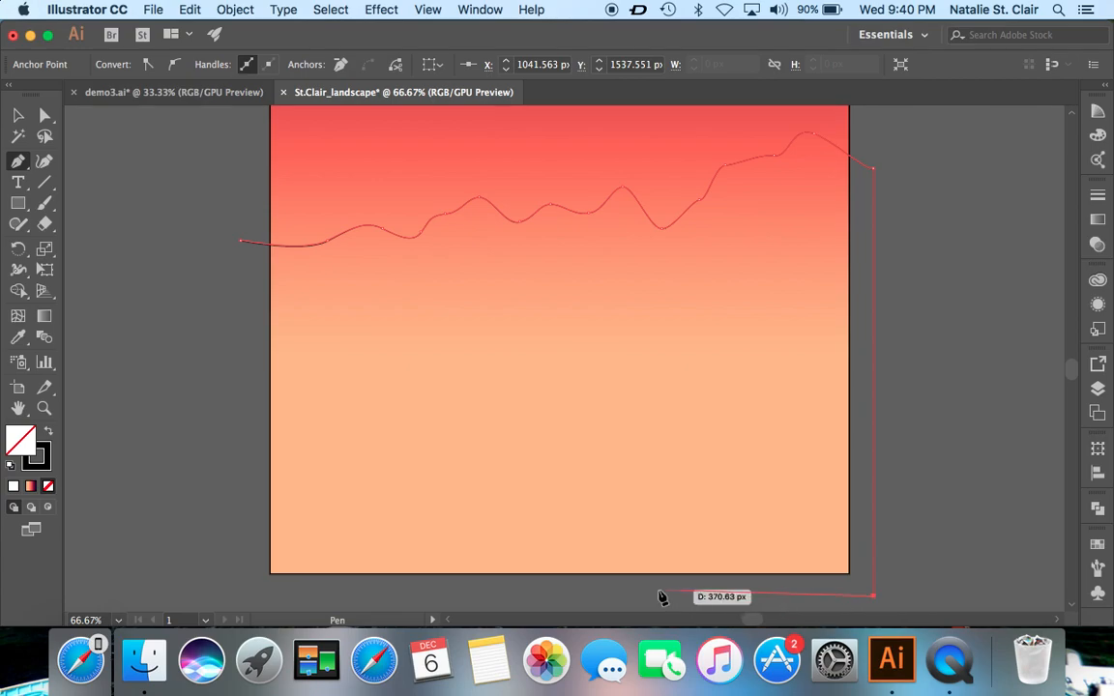
{"action": "left_click", "coordinate": [242, 597]}
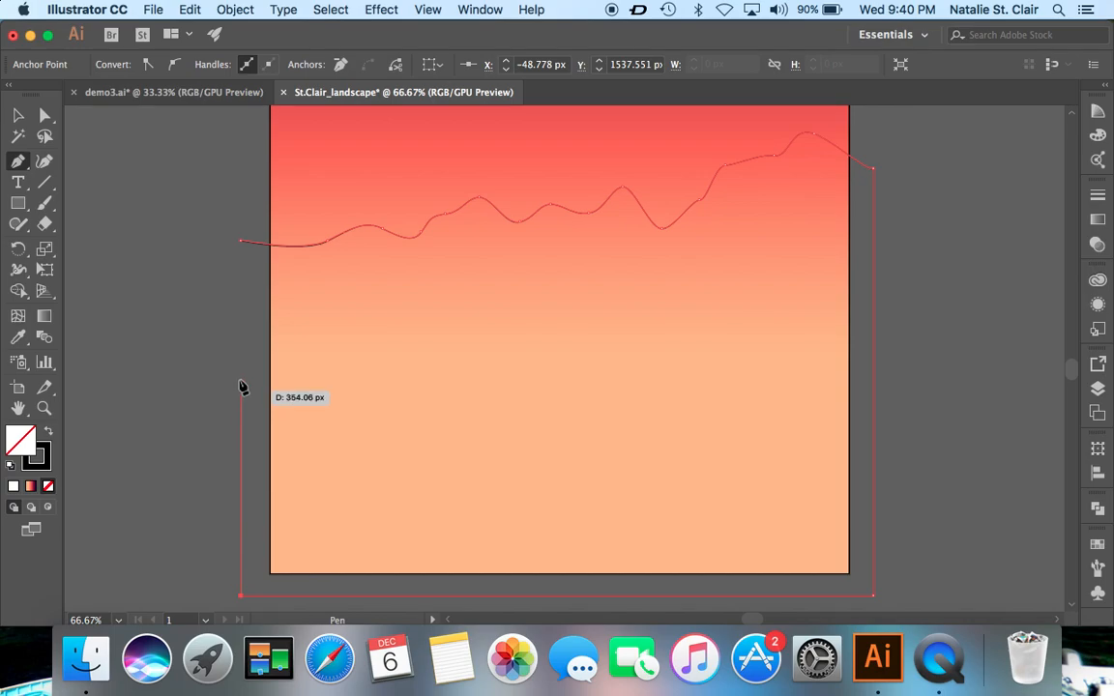
{"action": "left_click", "coordinate": [243, 244]}
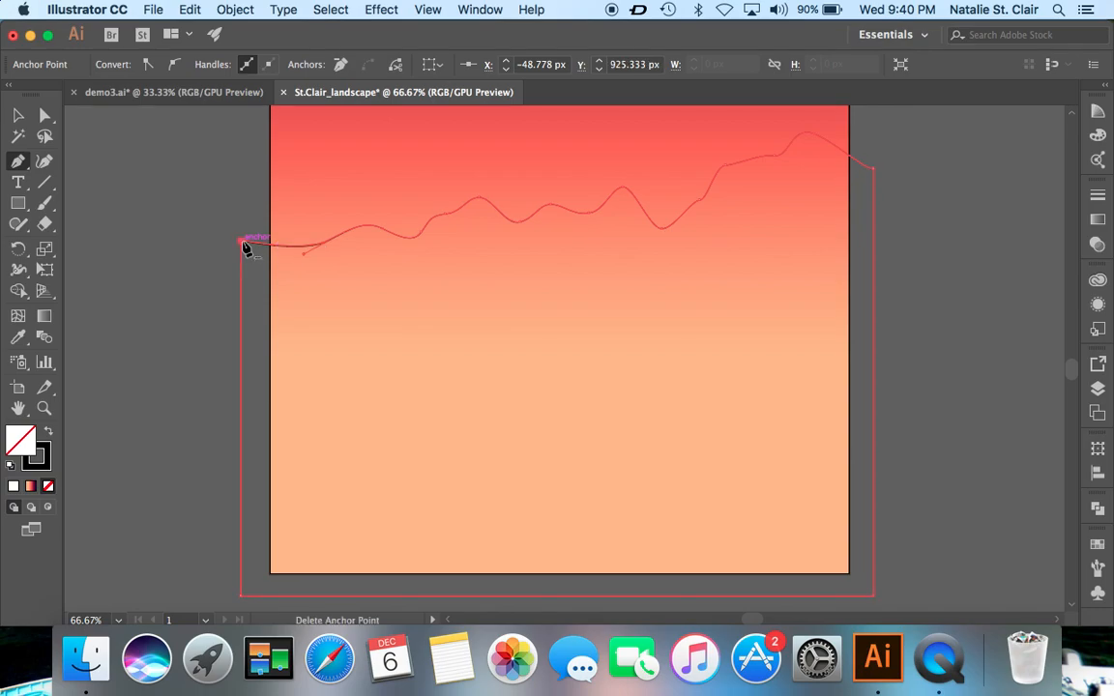
- Rename the hill path inside the Hills layer as 1st
{"action": "left_click", "coordinate": [1098, 390]}
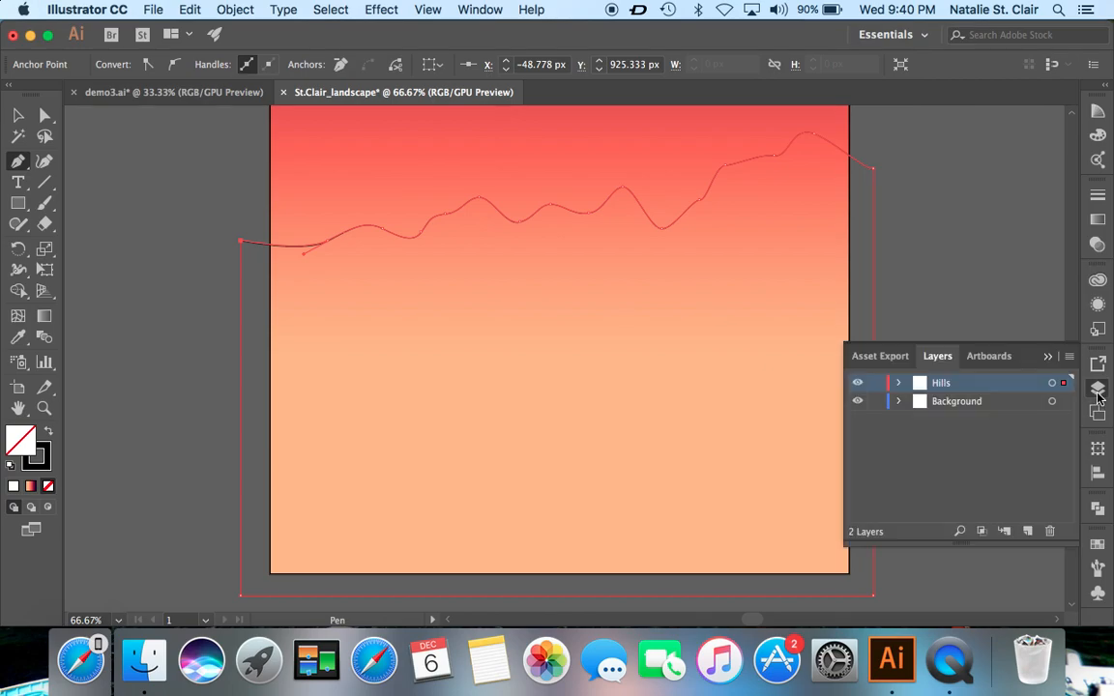
{"action": "left_click", "coordinate": [898, 385]}
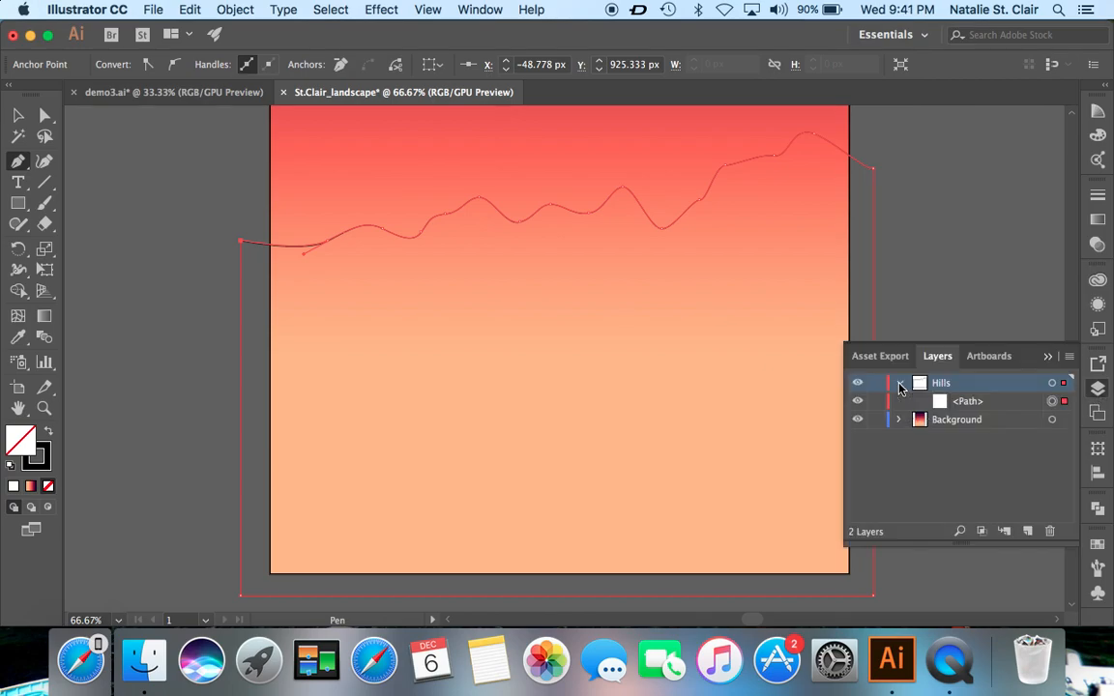
{"action": "double_click", "coordinate": [971, 405]}
{"action": "type", "text": "1st"}
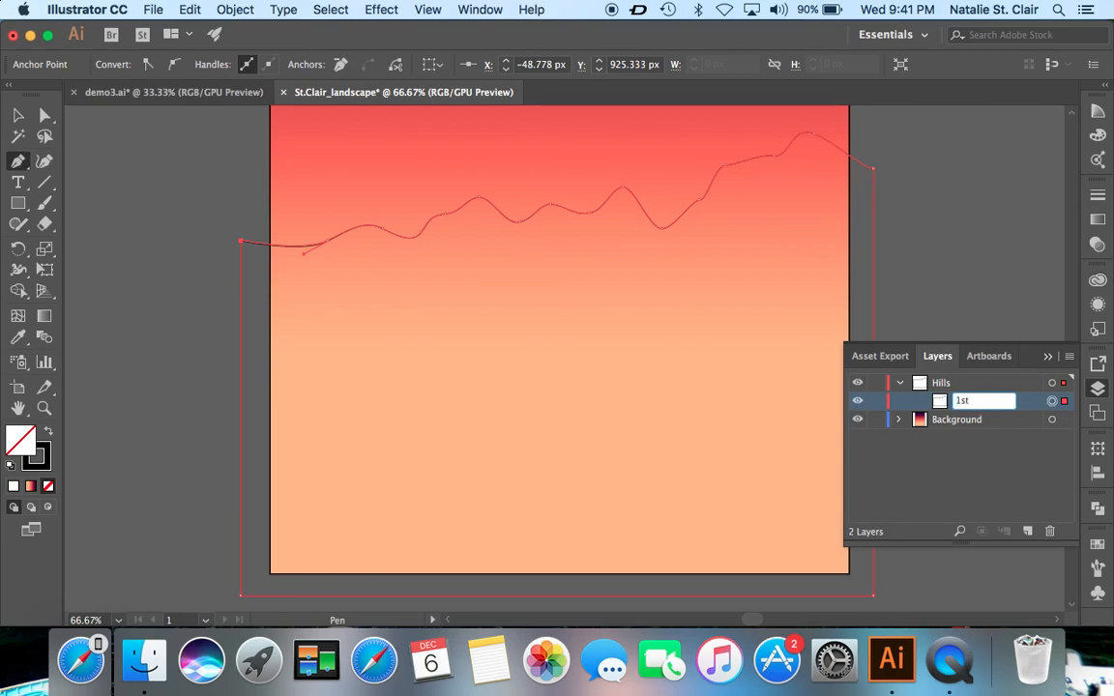
{"action": "key", "text": "Return"}
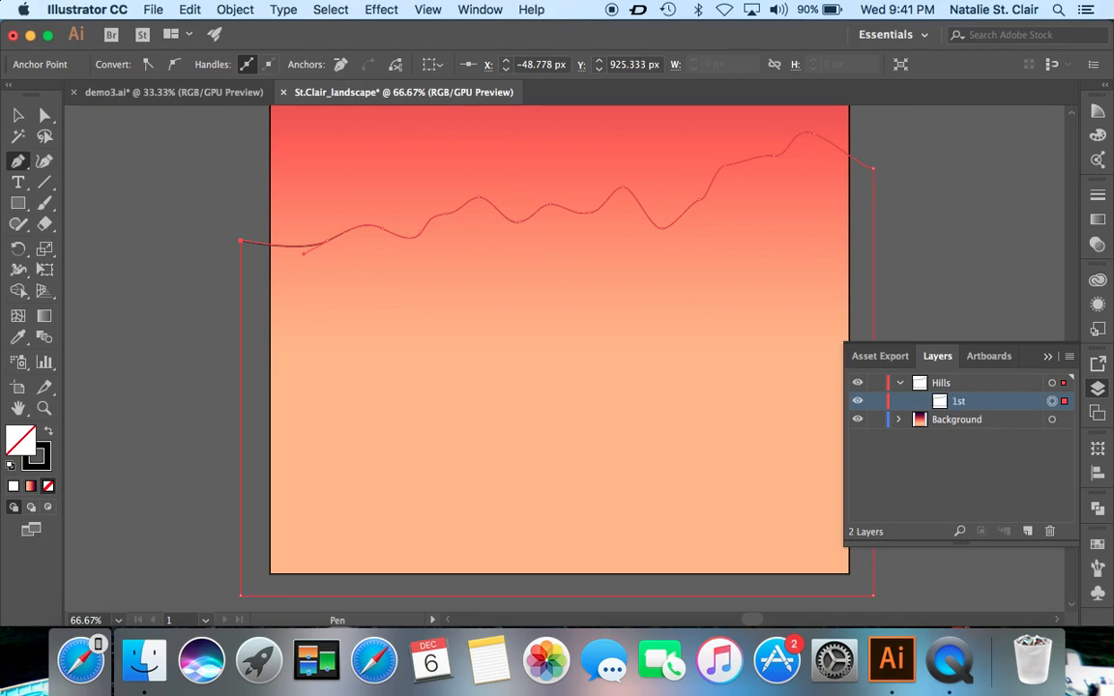
{"action": "left_click", "coordinate": [1096, 391]}
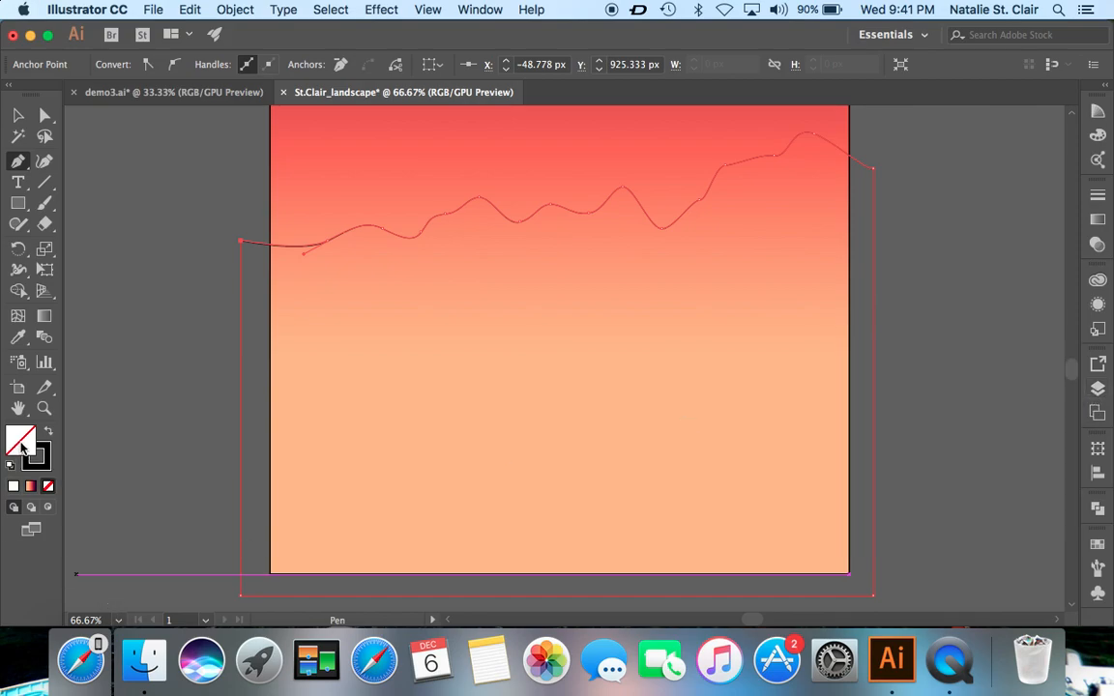
- Fill the hill with the sky's linear gradient, shift the light orange and coral stops to 0%, and remove the maroon stop
{"action": "left_click", "coordinate": [1100, 221]}
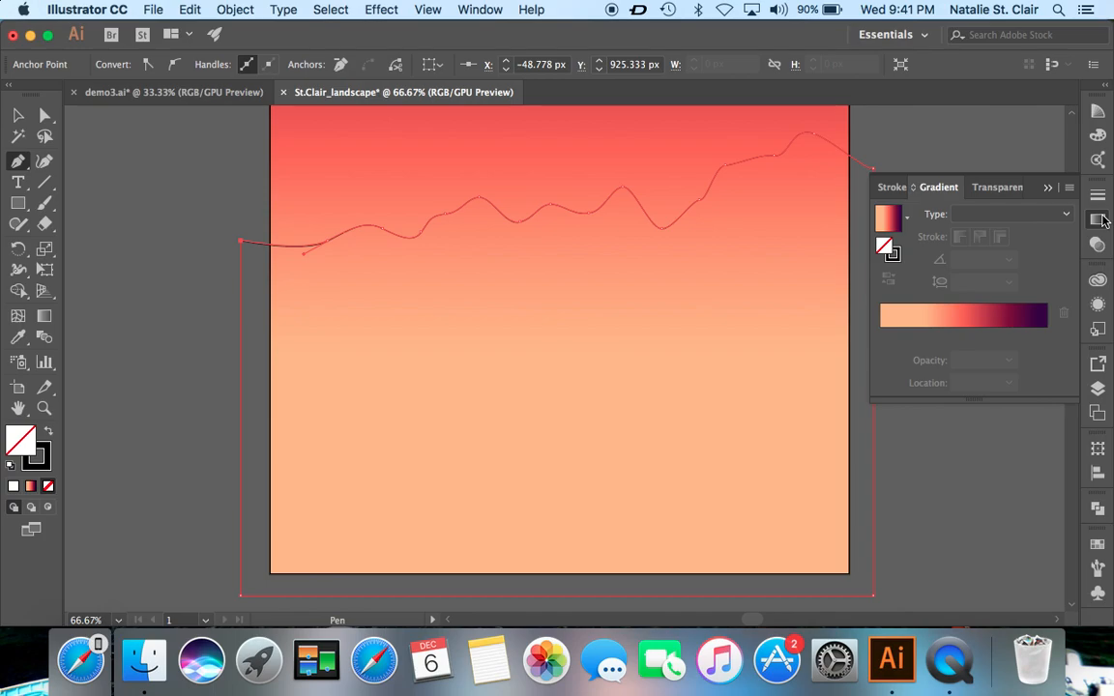
{"action": "left_click", "coordinate": [936, 322]}
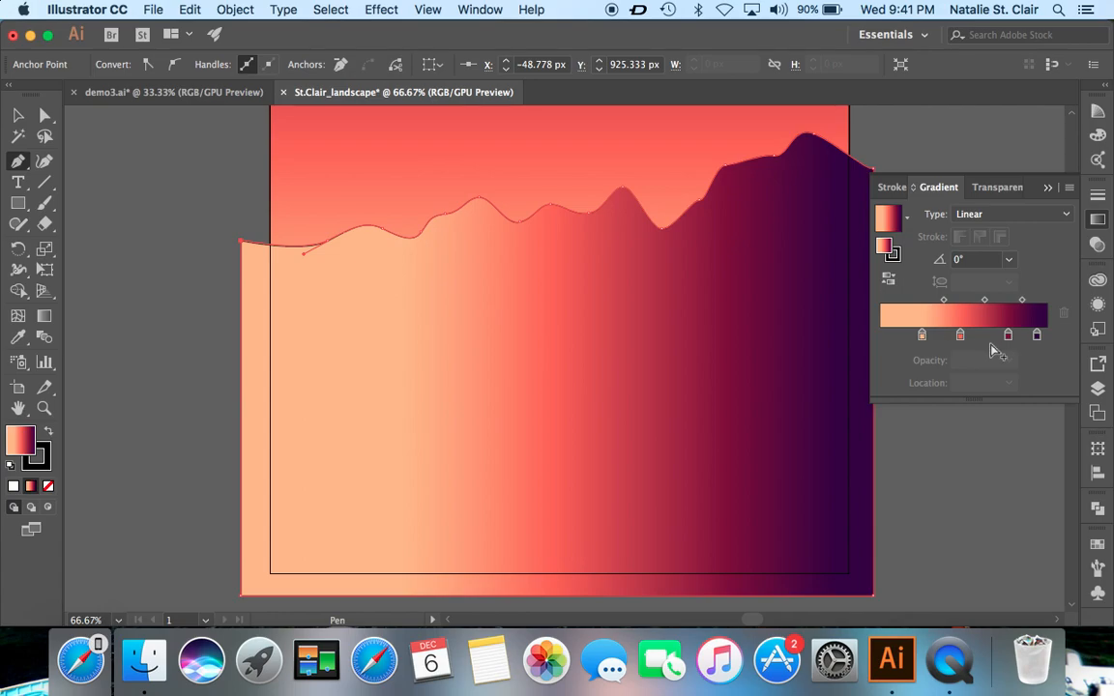
{"action": "left_click", "coordinate": [919, 336]}
{"action": "left_click_drag", "start_coordinate": [910, 335], "coordinate": [733, 310]}
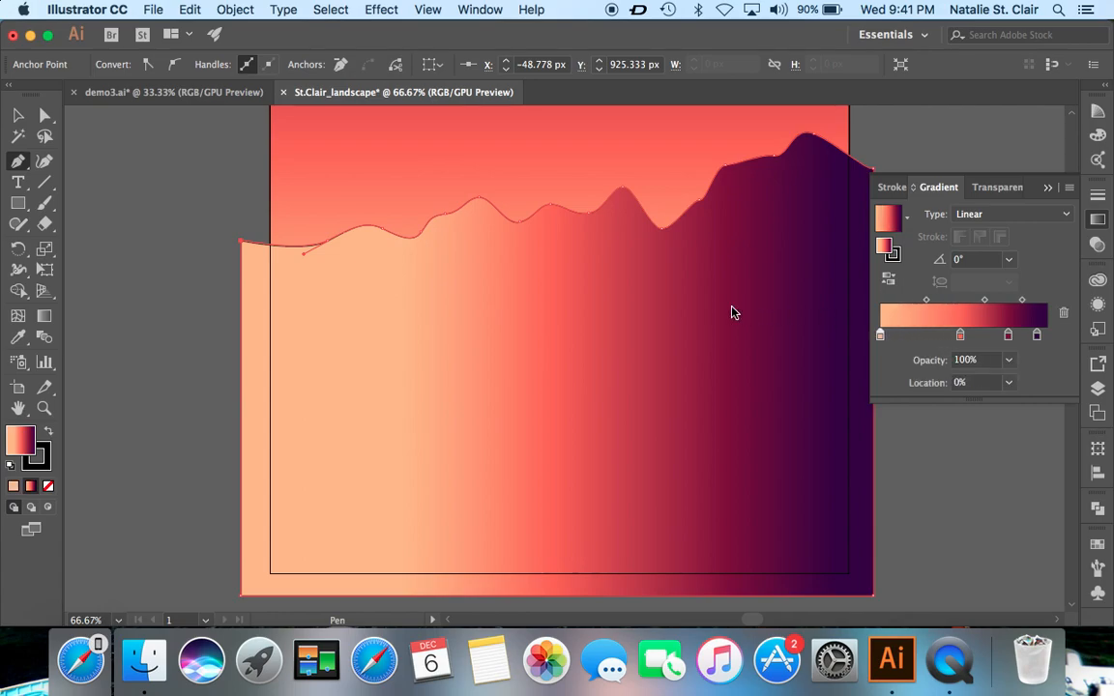
{"action": "left_click_drag", "start_coordinate": [960, 338], "coordinate": [704, 344]}
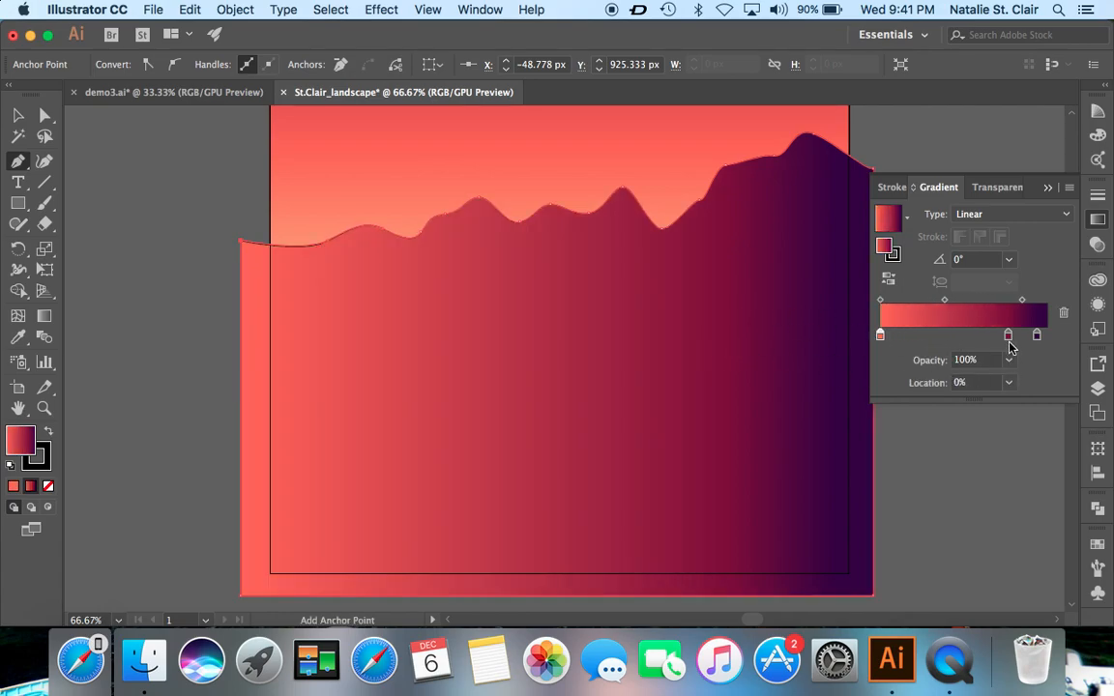
{"action": "left_click_drag", "start_coordinate": [1008, 335], "coordinate": [836, 345]}
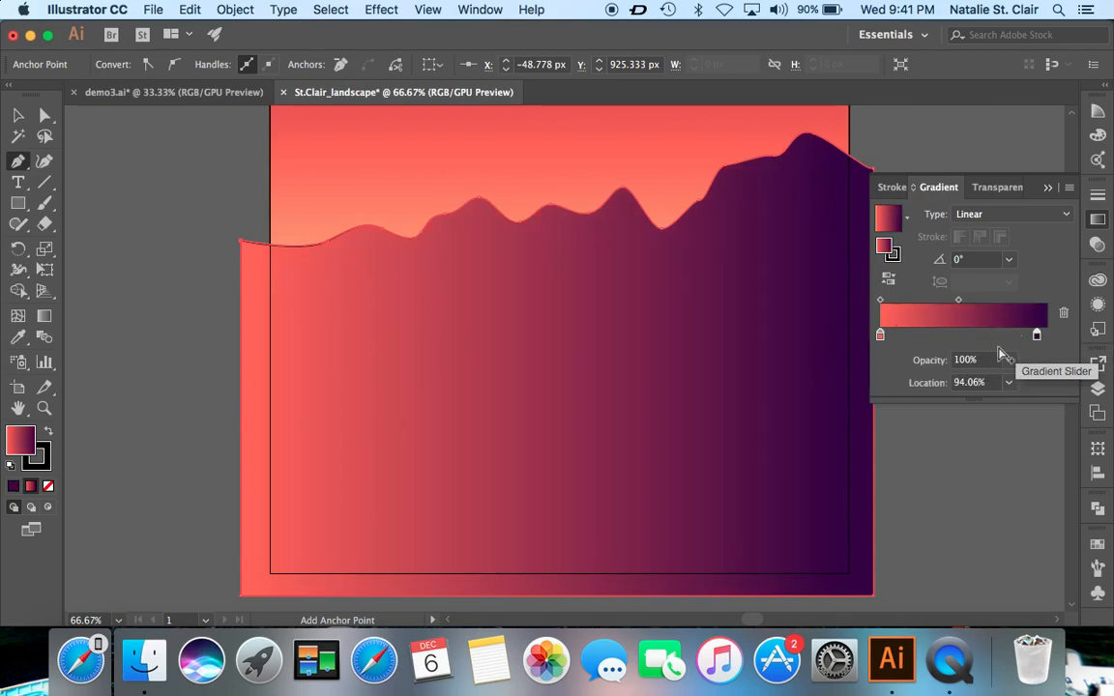
- Remove the coral stop and place the light orange stop at about 17% and the purple stop at about 91%
{"action": "left_click", "coordinate": [880, 335]}
{"action": "left_click", "coordinate": [961, 335]}
{"action": "left_click_drag", "start_coordinate": [974, 333], "coordinate": [909, 334]}
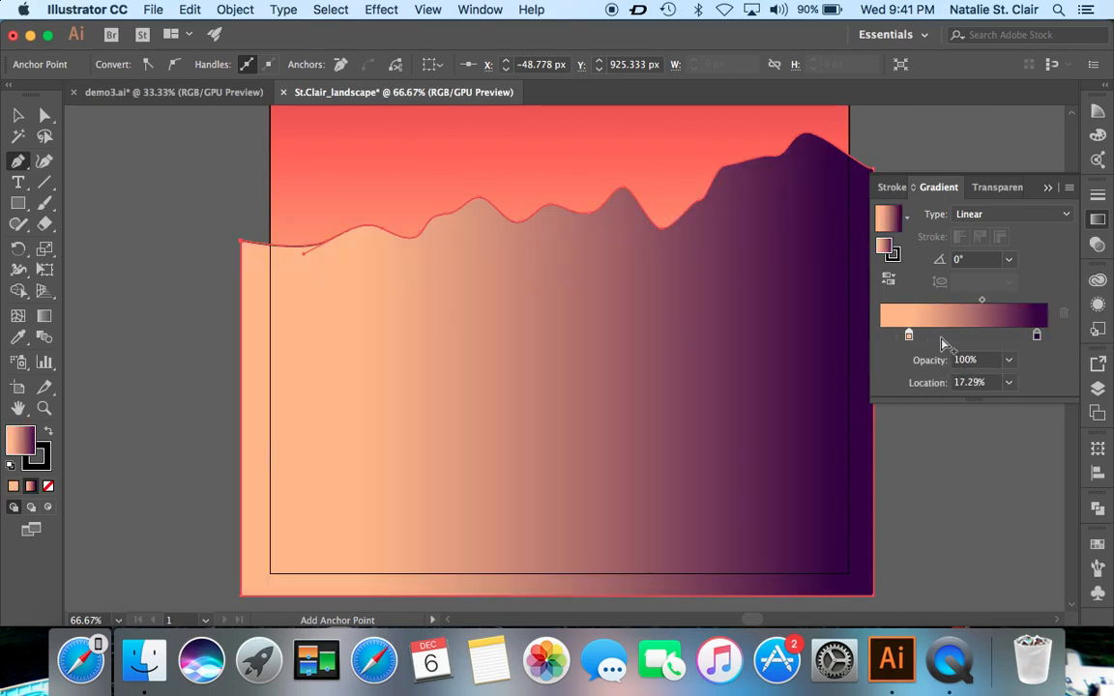
{"action": "left_click_drag", "start_coordinate": [1040, 337], "coordinate": [1032, 337]}
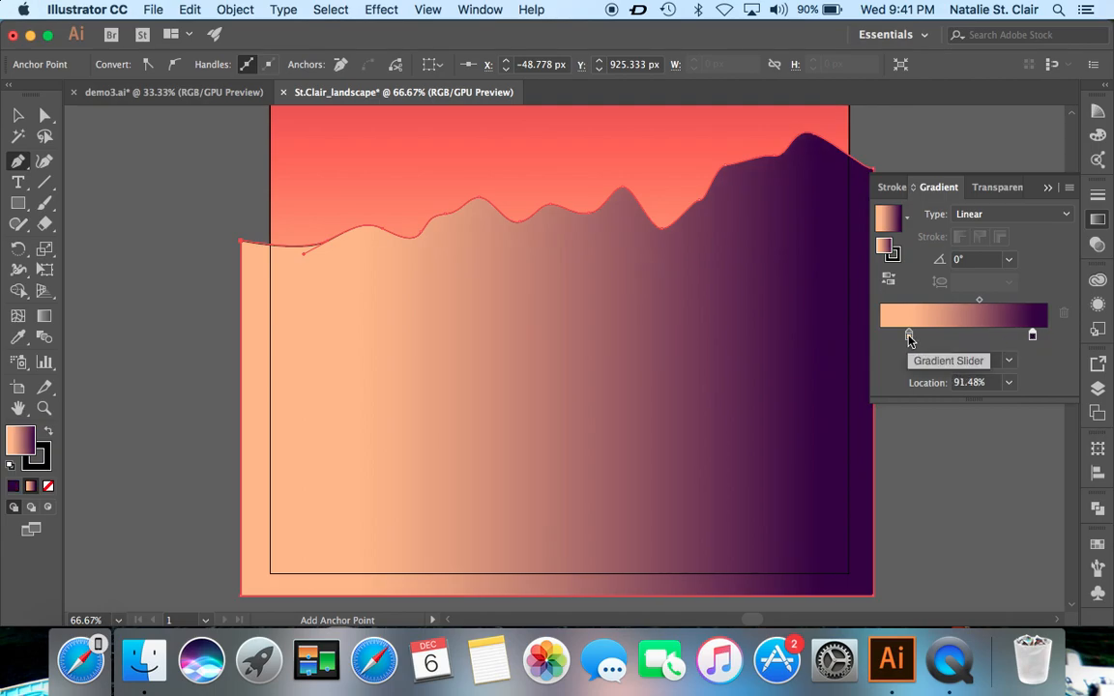
- Set the light orange gradient stop's colour to hex e05f4d
{"action": "double_click", "coordinate": [909, 336]}
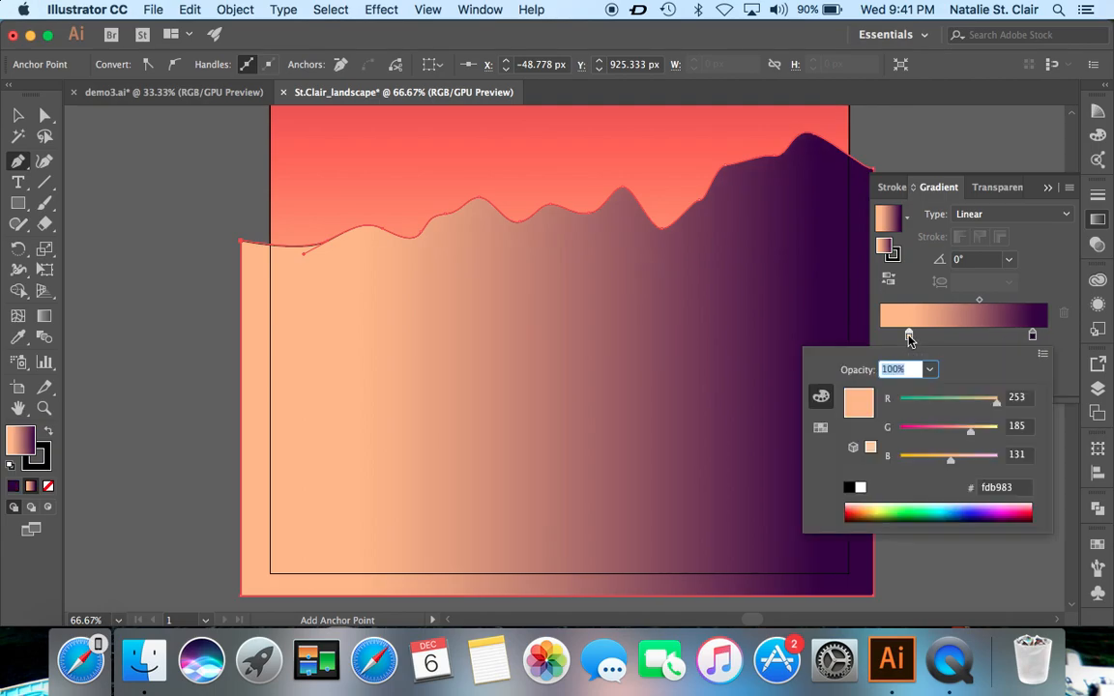
{"action": "left_click", "coordinate": [1021, 488]}
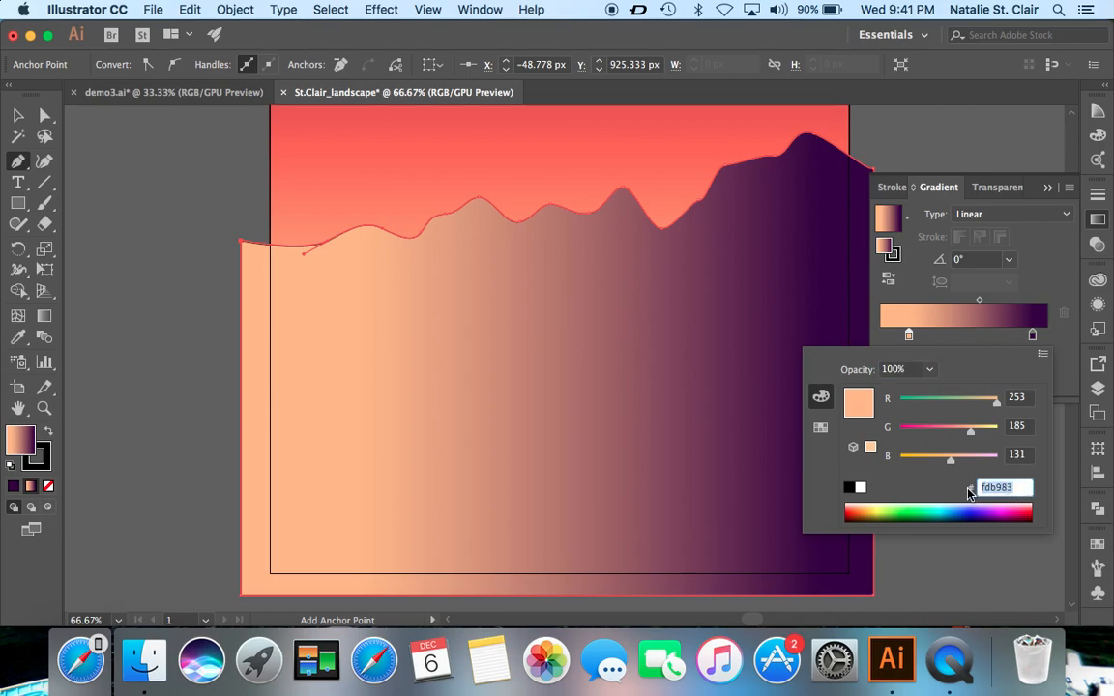
{"action": "type", "text": "e05f4d"}
{"action": "key", "text": "Return"}
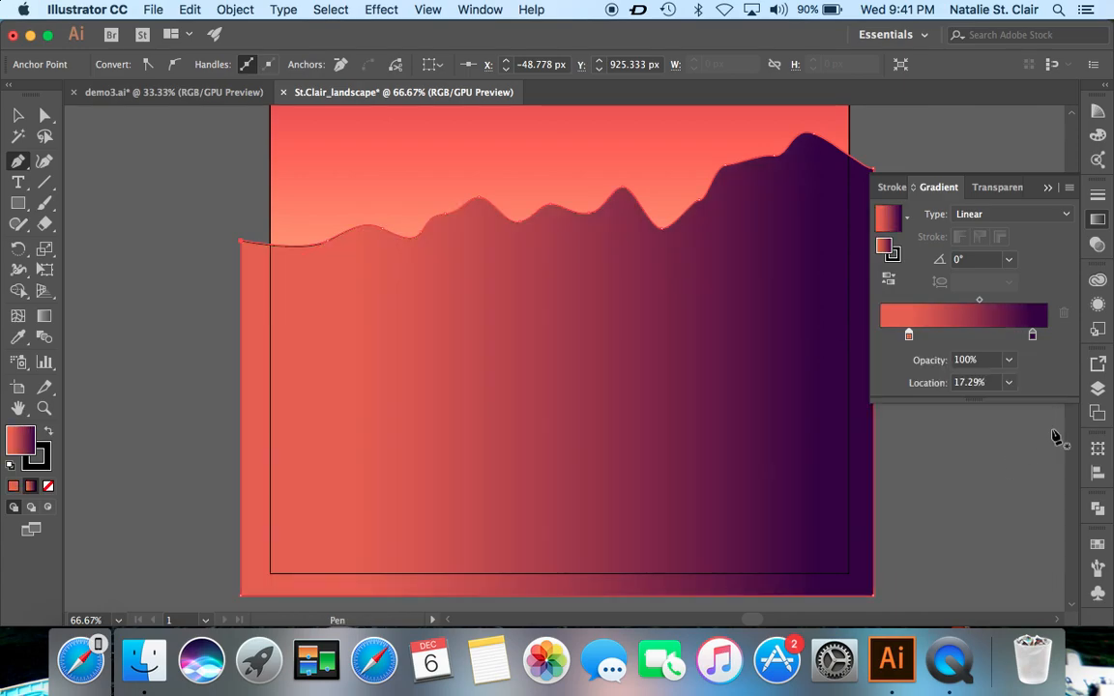
- Set the purple gradient stop's colour to hex bc0e40
{"action": "double_click", "coordinate": [1033, 336]}
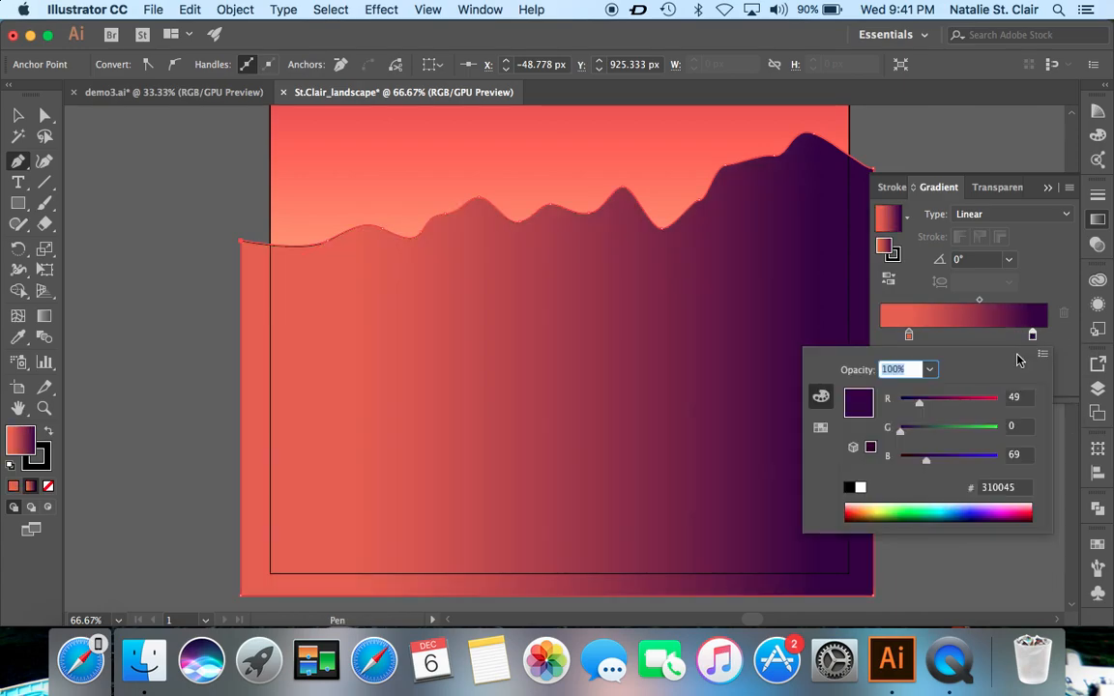
{"action": "left_click", "coordinate": [979, 489]}
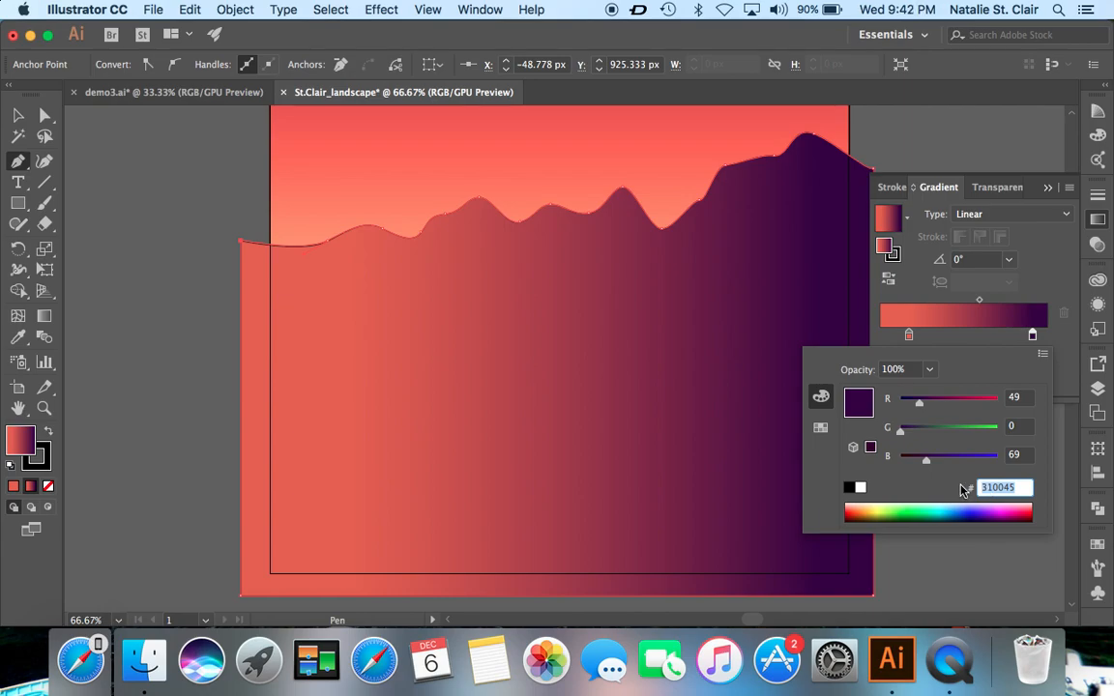
{"action": "type", "text": "bc0e40"}
{"action": "key", "text": "Return"}
- Set the hill's gradient angle to 90°
{"action": "left_click", "coordinate": [971, 263]}
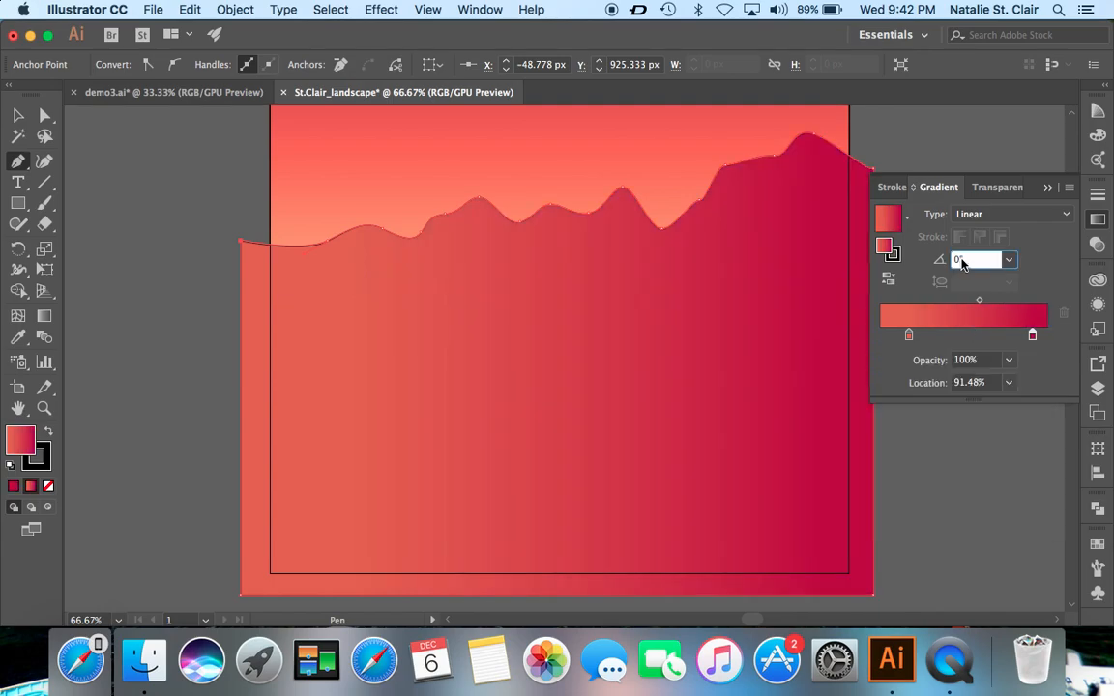
{"action": "type", "text": "9"}
{"action": "key", "text": "Return"}
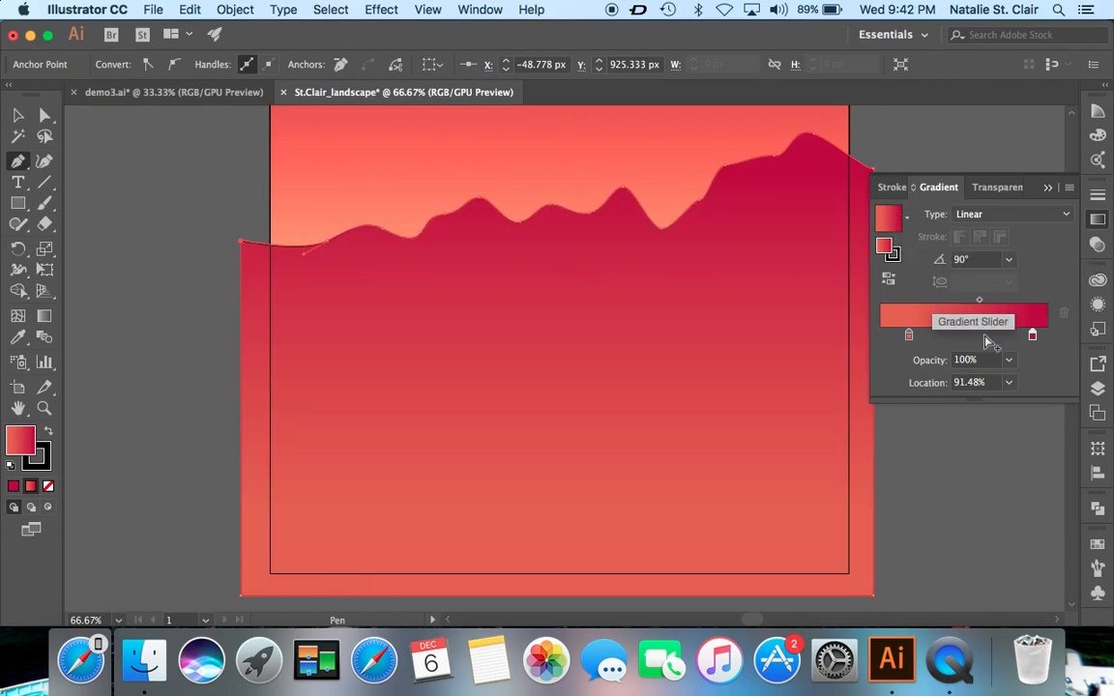
- Move the hill's gradient stops to 0% and 100% and shift their midpoint to about 74%
{"action": "left_click_drag", "start_coordinate": [908, 336], "coordinate": [878, 339]}
{"action": "left_click_drag", "start_coordinate": [1031, 335], "coordinate": [1070, 337]}
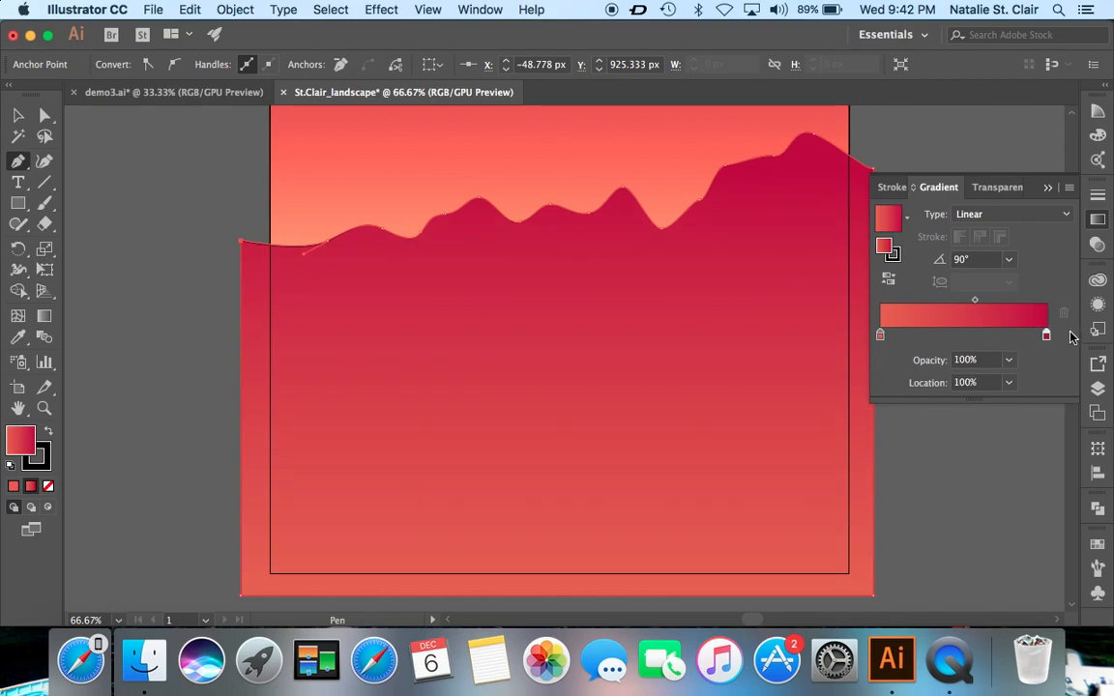
{"action": "left_click_drag", "start_coordinate": [975, 301], "coordinate": [1002, 306]}
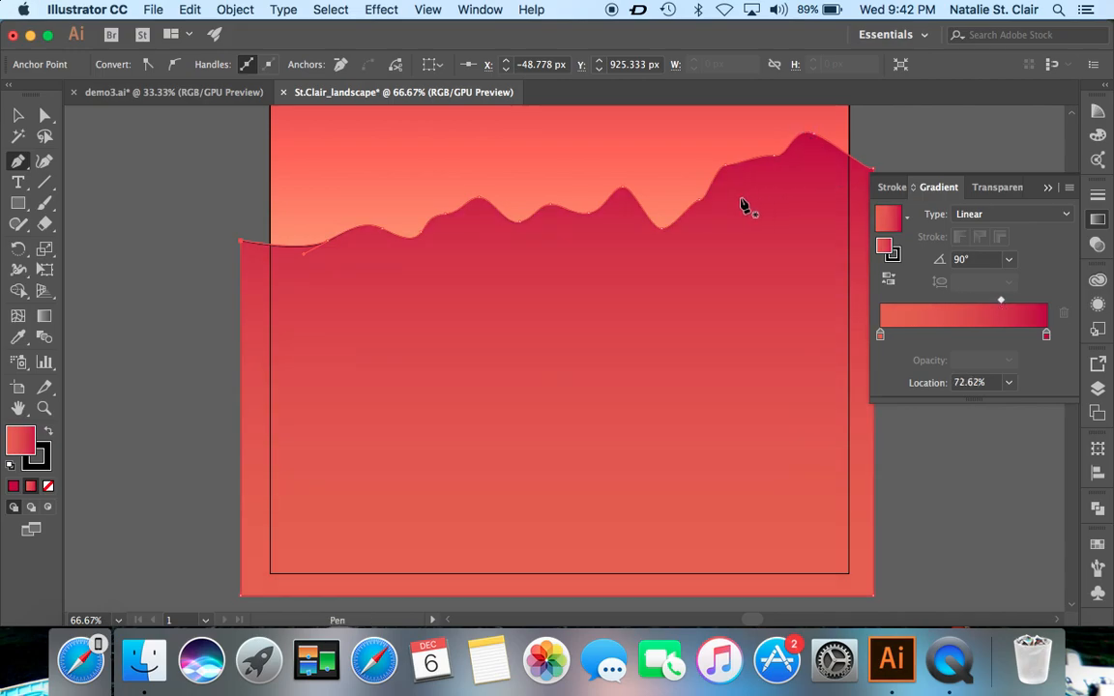
{"action": "left_click_drag", "start_coordinate": [1001, 304], "coordinate": [1003, 307]}
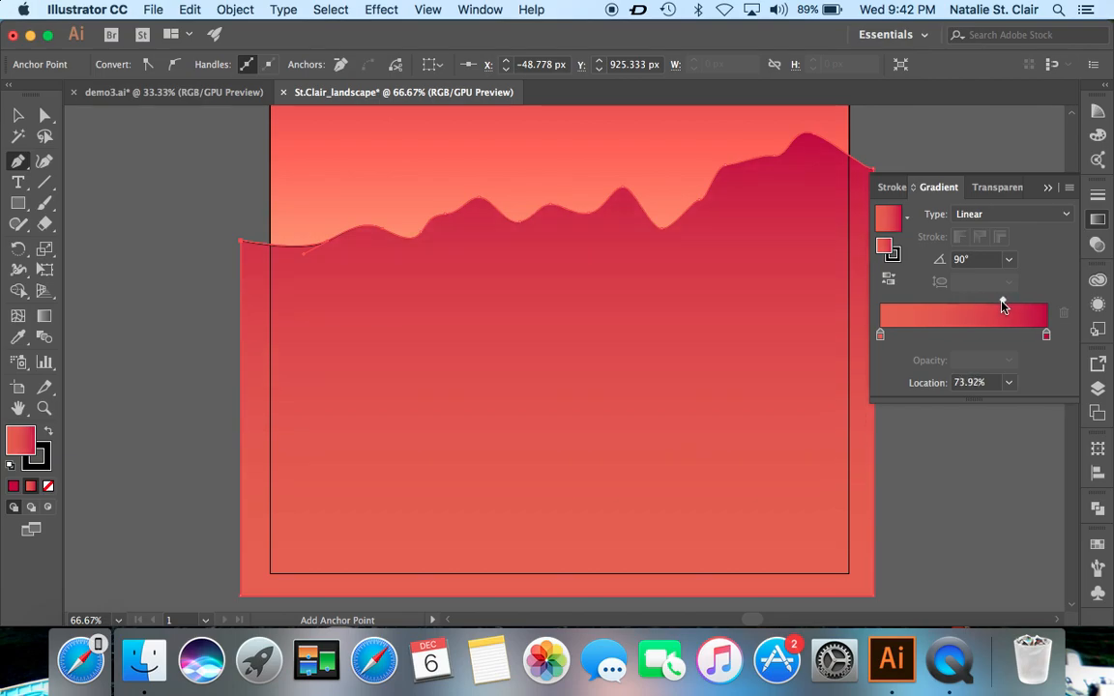
{"action": "left_click", "coordinate": [1098, 388]}
{"action": "left_click", "coordinate": [1098, 388]}
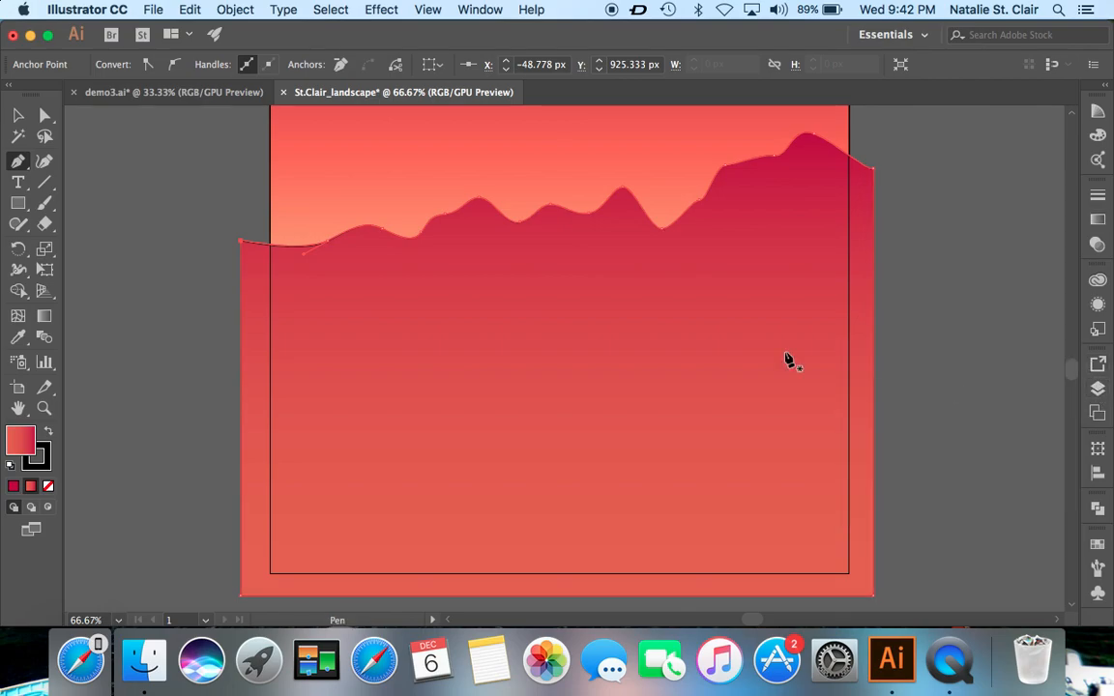
- Start a second hill ridge below the first, from outside the artboard's left edge, with curved path segments, and set its fill to none
{"action": "left_click", "coordinate": [43, 163]}
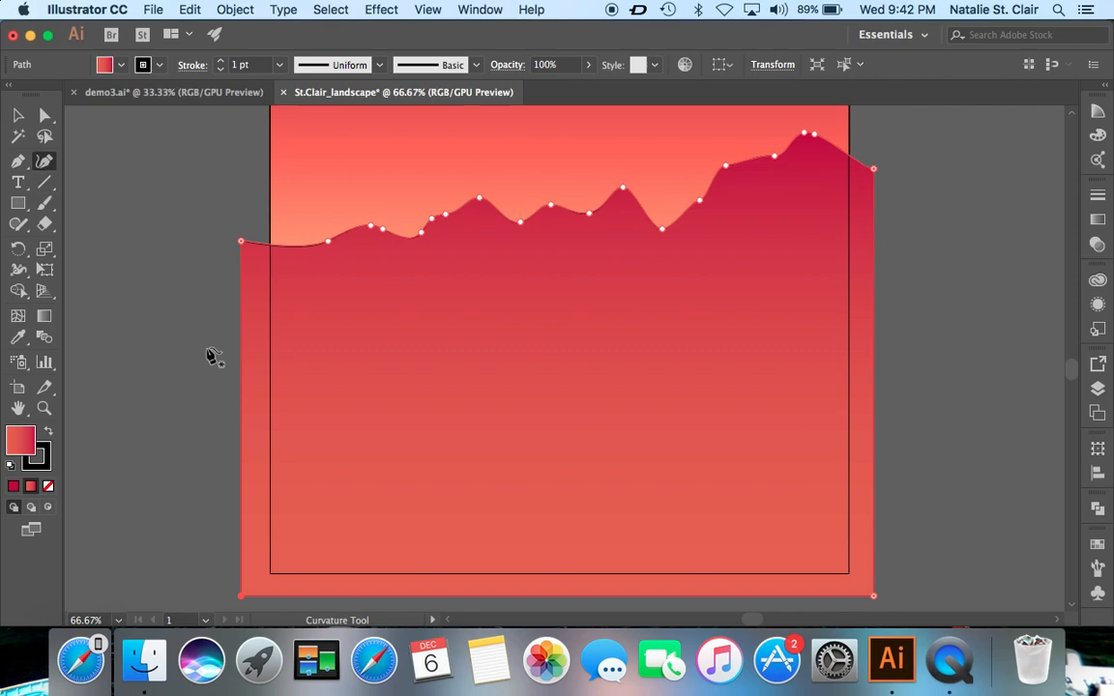
{"action": "left_click", "coordinate": [227, 298]}
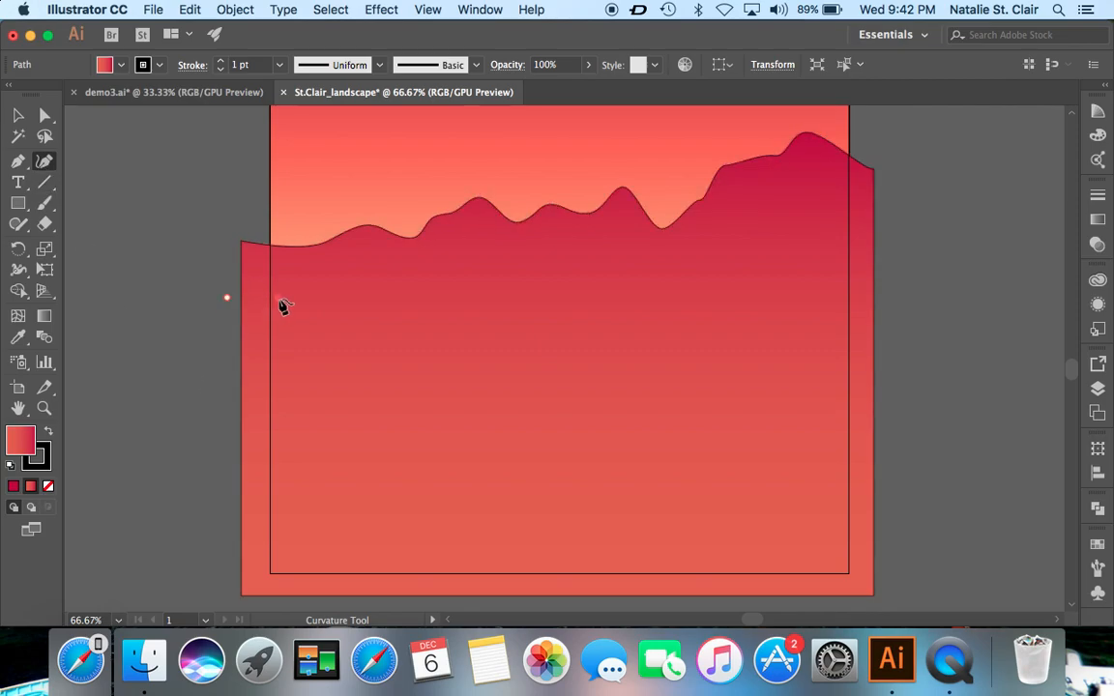
{"action": "left_click", "coordinate": [301, 287]}
{"action": "left_click", "coordinate": [321, 278]}
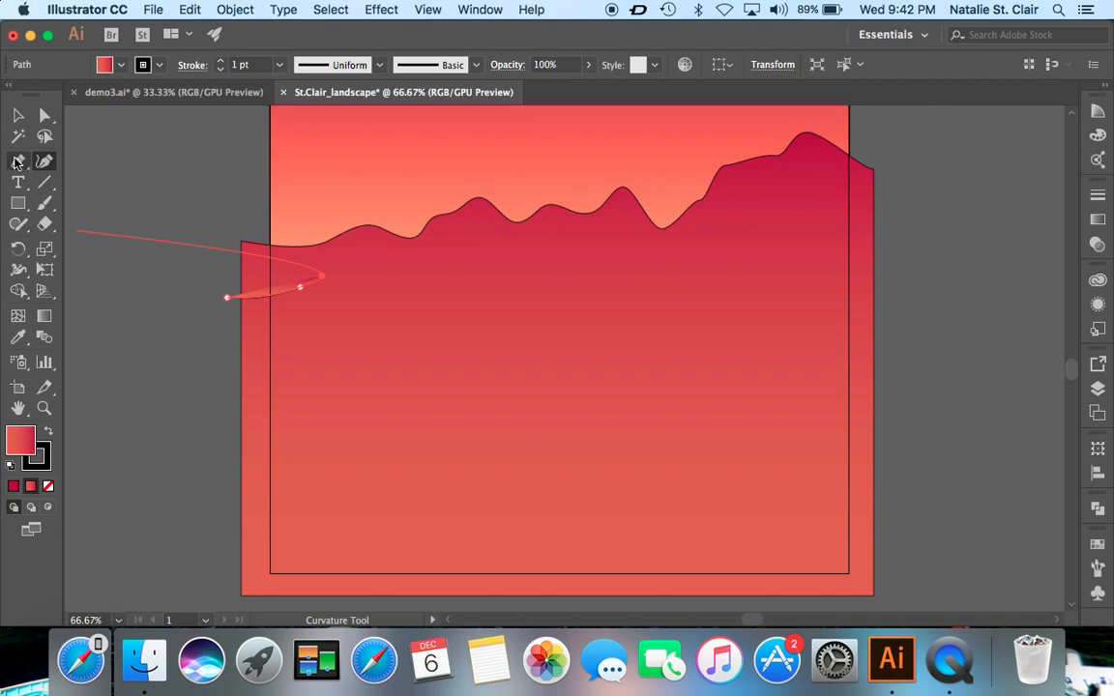
{"action": "left_click", "coordinate": [17, 163]}
{"action": "left_click_drag", "start_coordinate": [323, 281], "coordinate": [397, 281]}
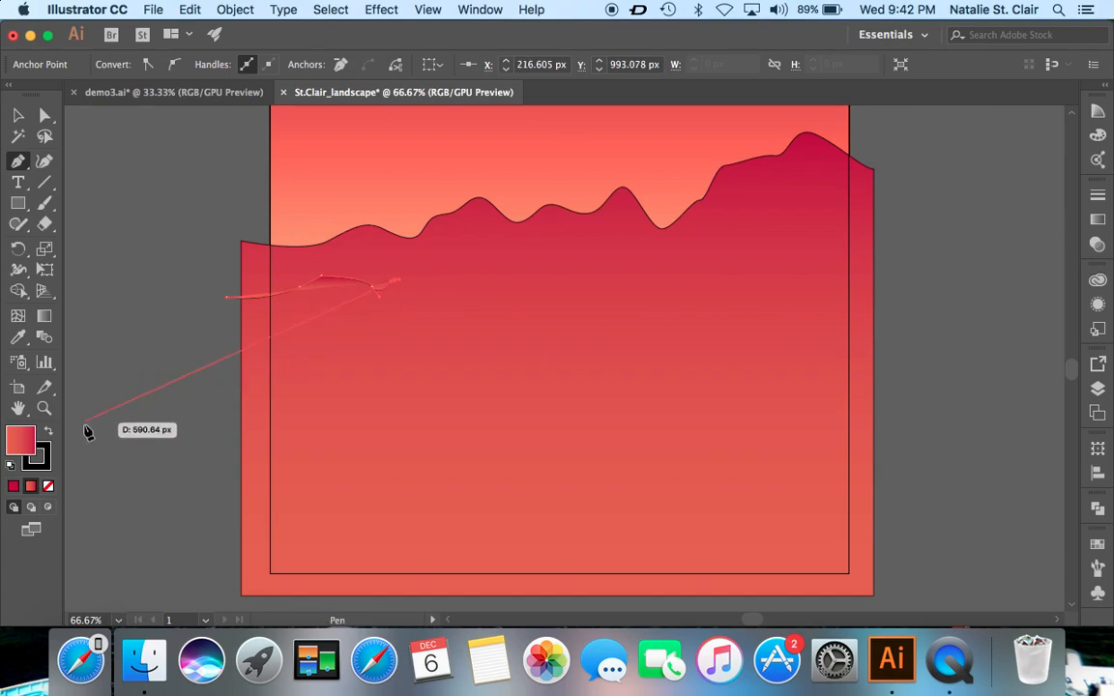
{"action": "left_click", "coordinate": [9, 467]}
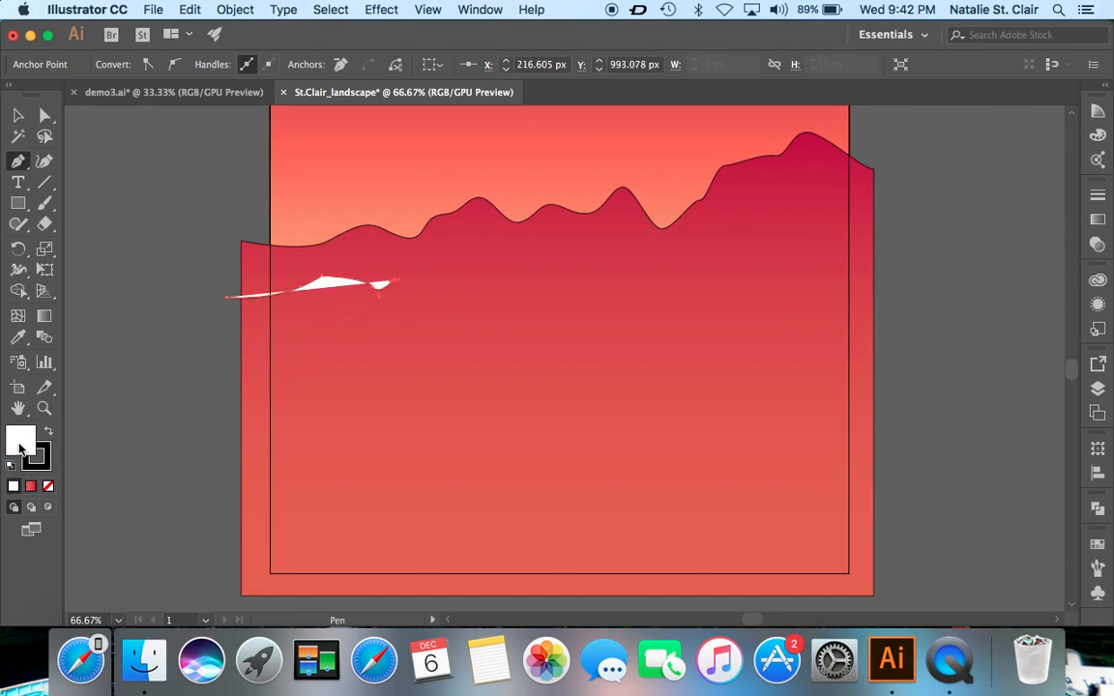
{"action": "left_click", "coordinate": [49, 485]}
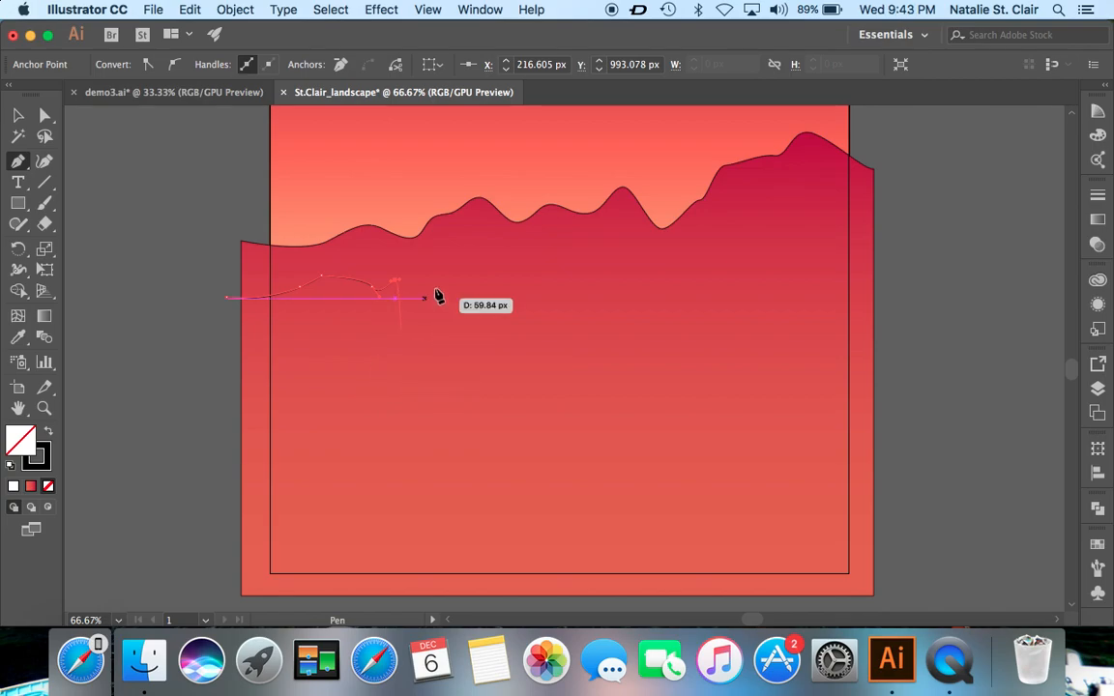
- Continue the second ridge in uneven curves past the artboard's right edge and close the hill shape below the artboard
{"action": "left_click_drag", "start_coordinate": [443, 281], "coordinate": [602, 274]}
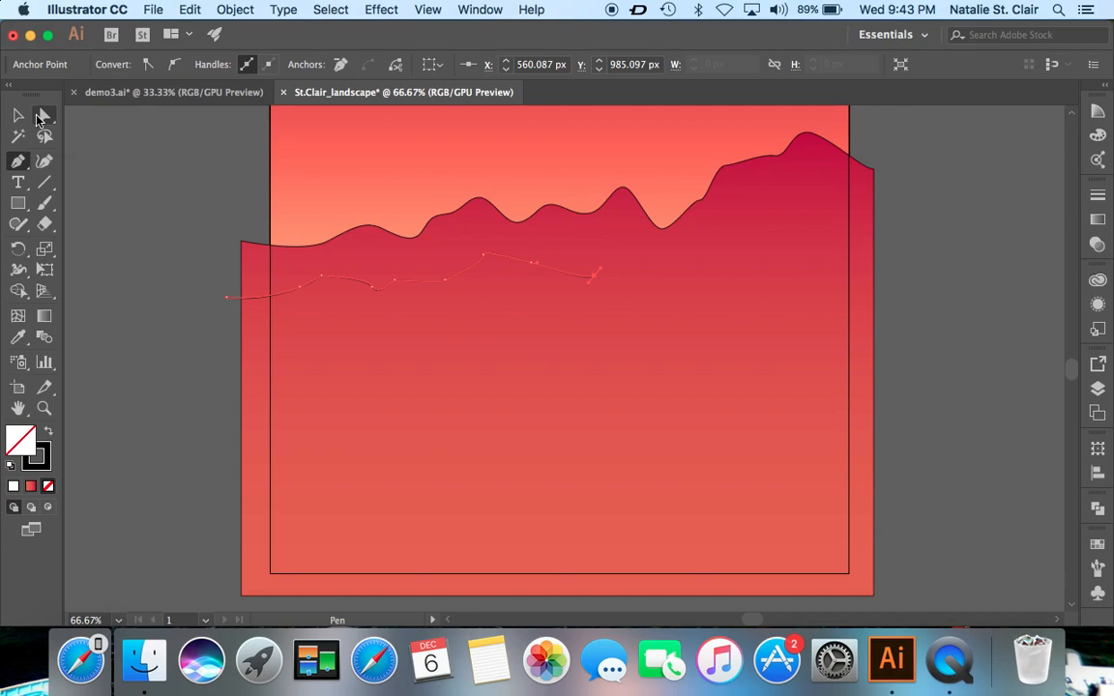
{"action": "left_click_drag", "start_coordinate": [635, 268], "coordinate": [890, 240]}
{"action": "left_click", "coordinate": [887, 233]}
{"action": "scroll", "coordinate": [887, 235], "scroll_direction": "down", "scroll_amount": 1}
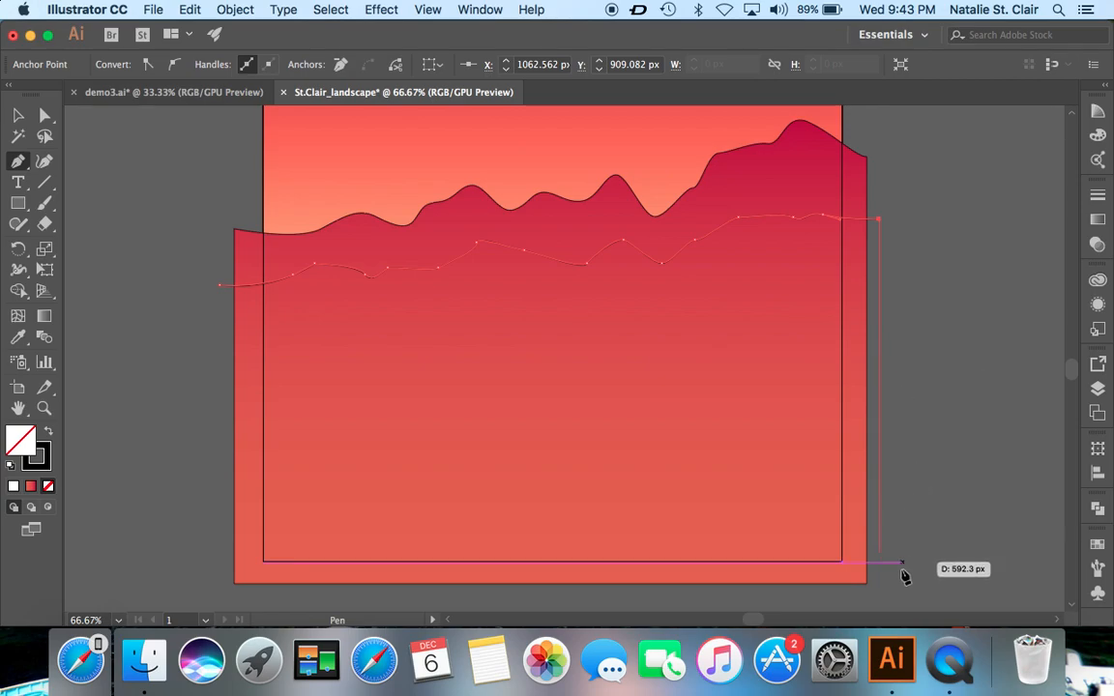
{"action": "left_click", "coordinate": [878, 601]}
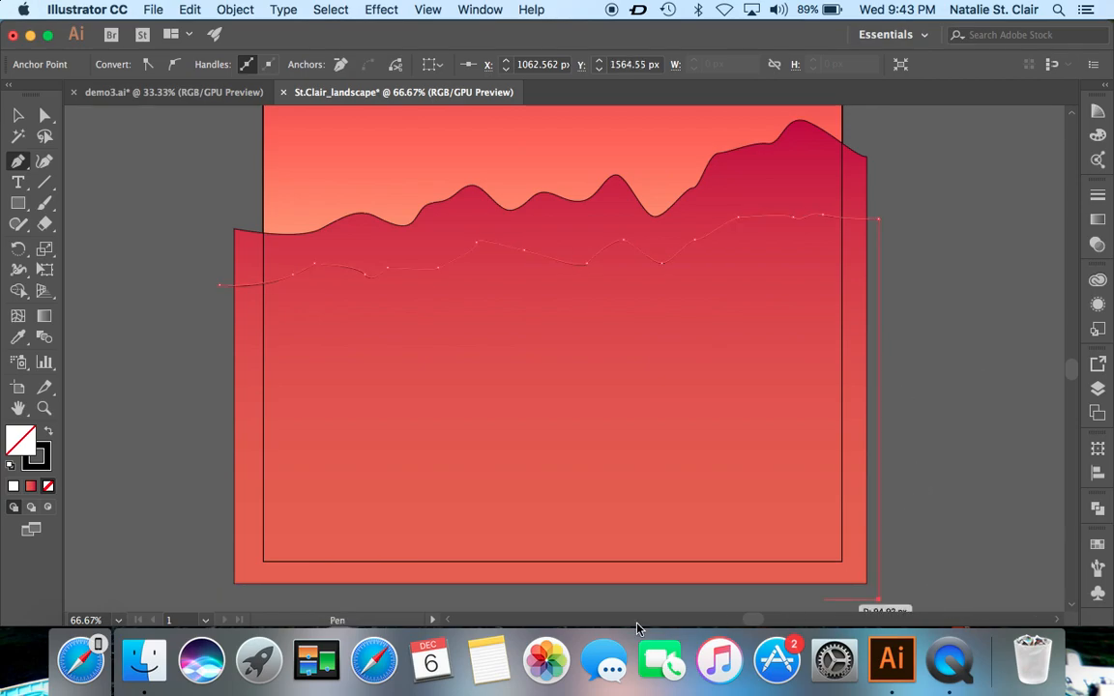
{"action": "left_click", "coordinate": [220, 601]}
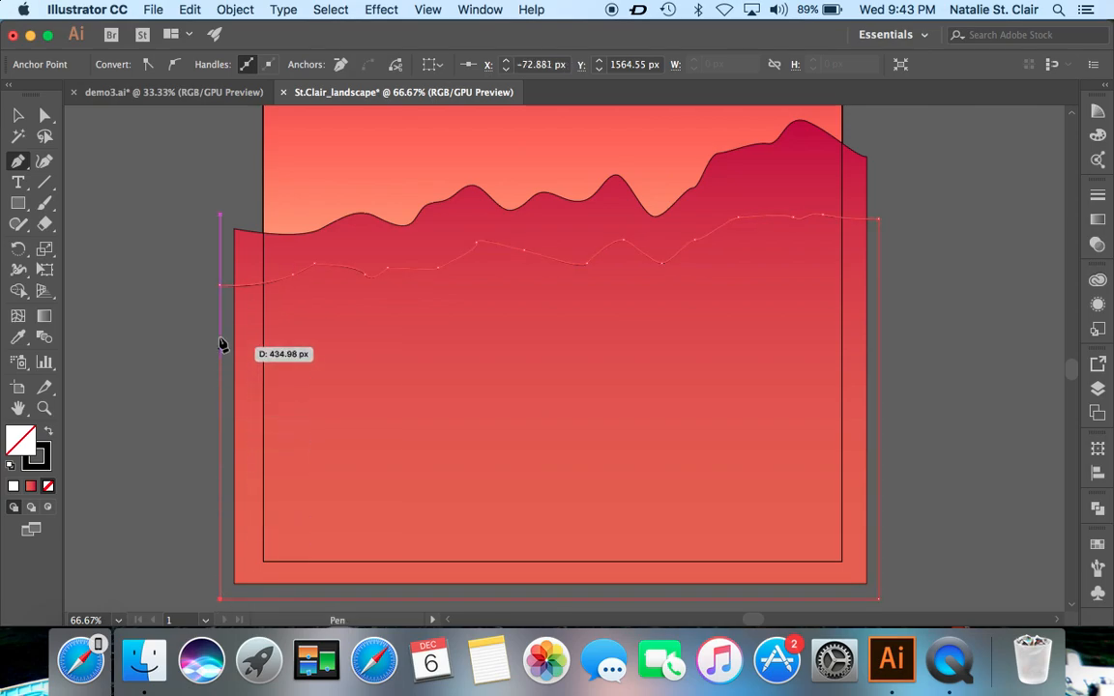
{"action": "left_click", "coordinate": [221, 288]}
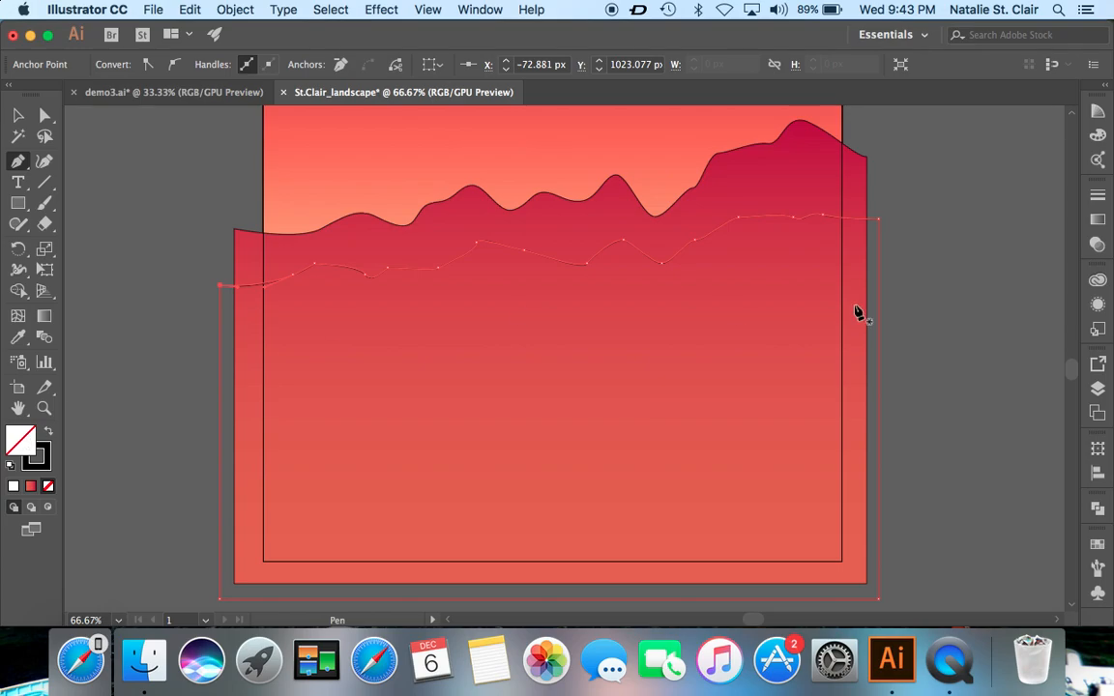
- Fill the second hill with the linear gradient and set its 0% stop's colour to hex d9263d
{"action": "left_click", "coordinate": [1098, 219]}
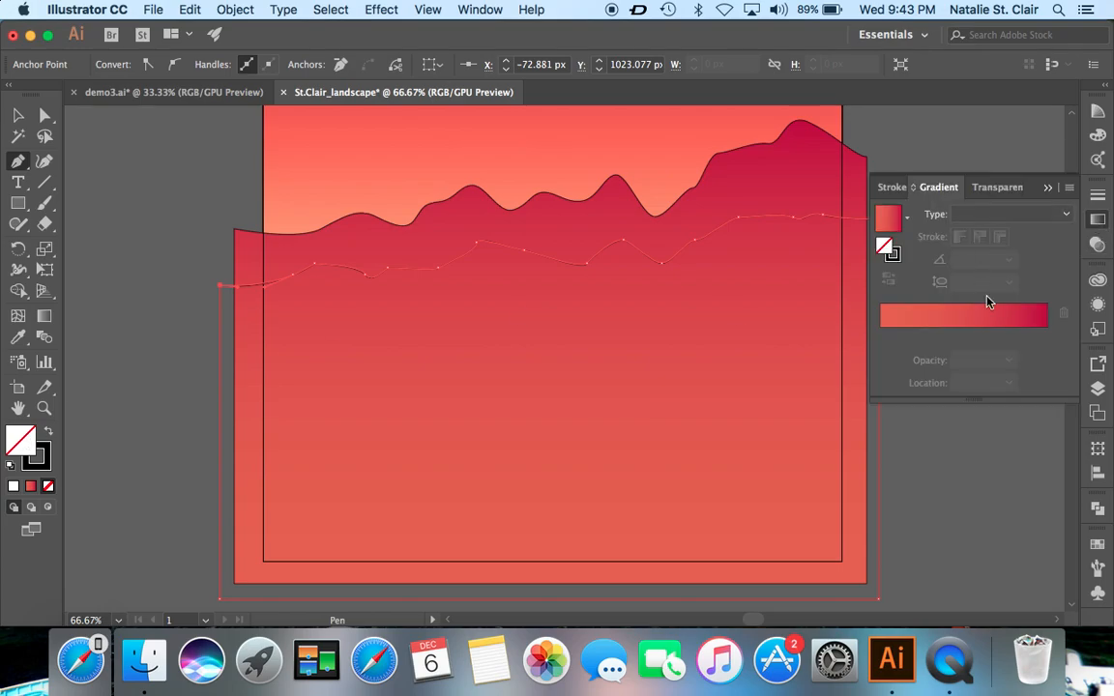
{"action": "left_click", "coordinate": [1015, 321]}
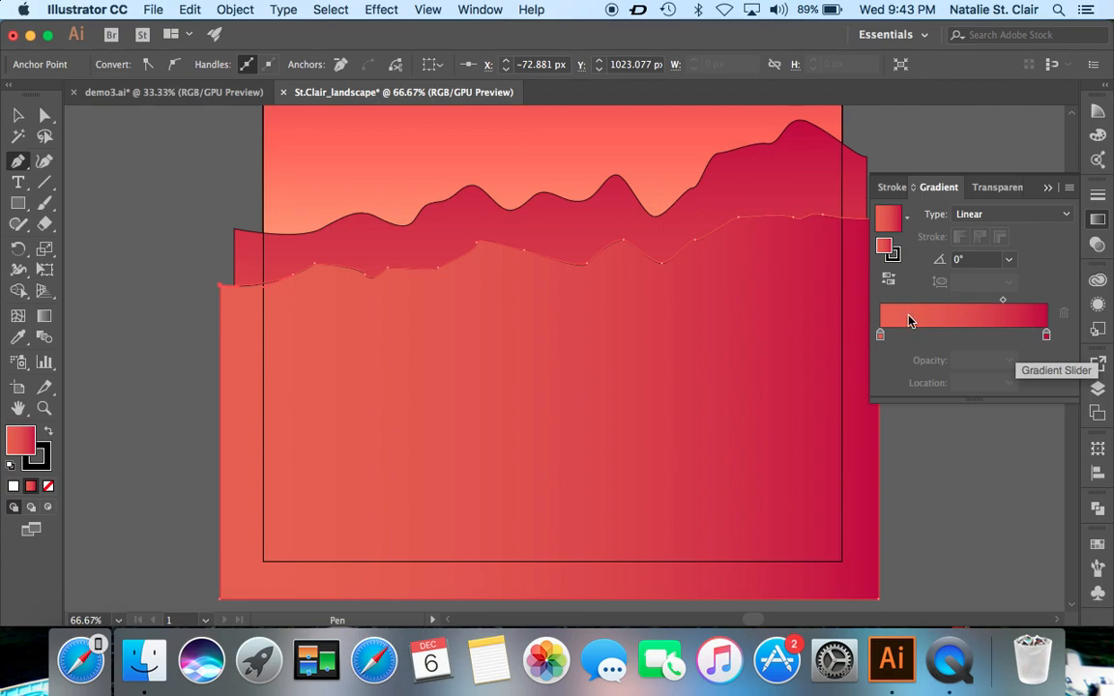
{"action": "double_click", "coordinate": [880, 337]}
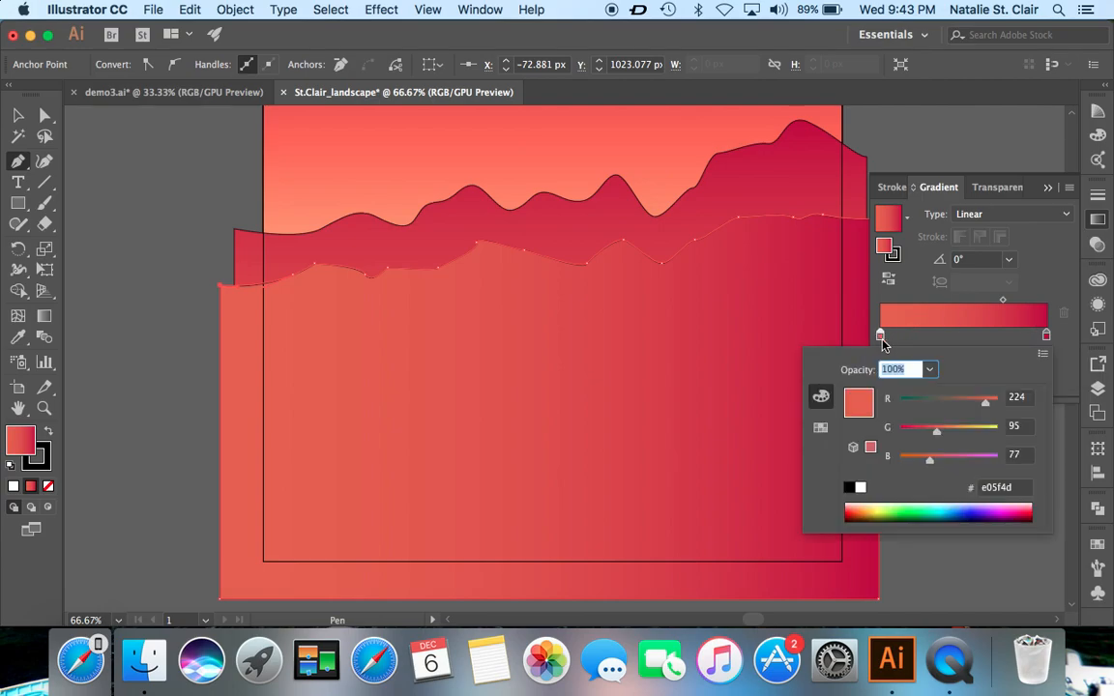
{"action": "left_click", "coordinate": [1001, 488]}
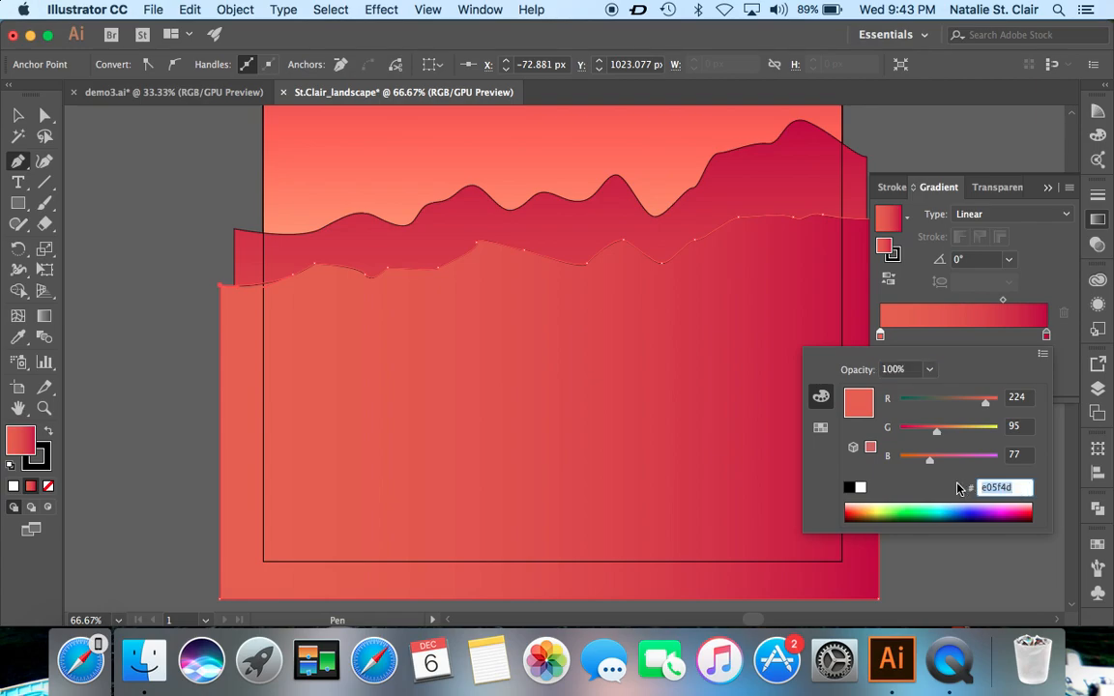
{"action": "type", "text": "d9263d"}
{"action": "key", "text": "Return"}
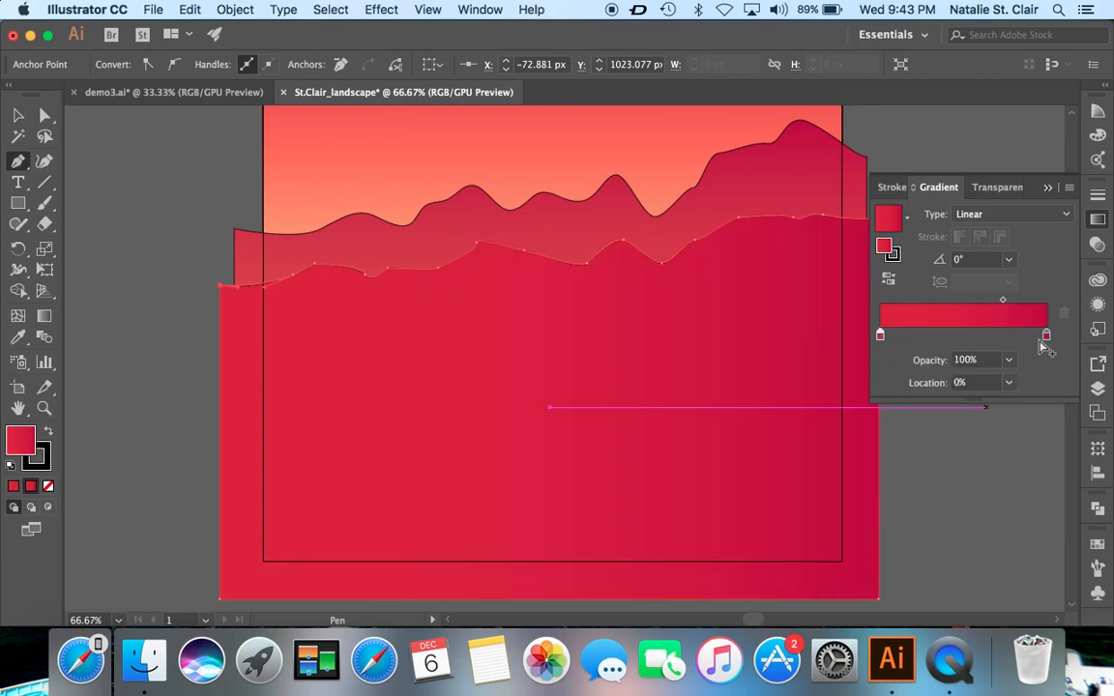
- Set the colour of the second hill's 100% gradient stop to hex 7d053d
{"action": "double_click", "coordinate": [1046, 334]}
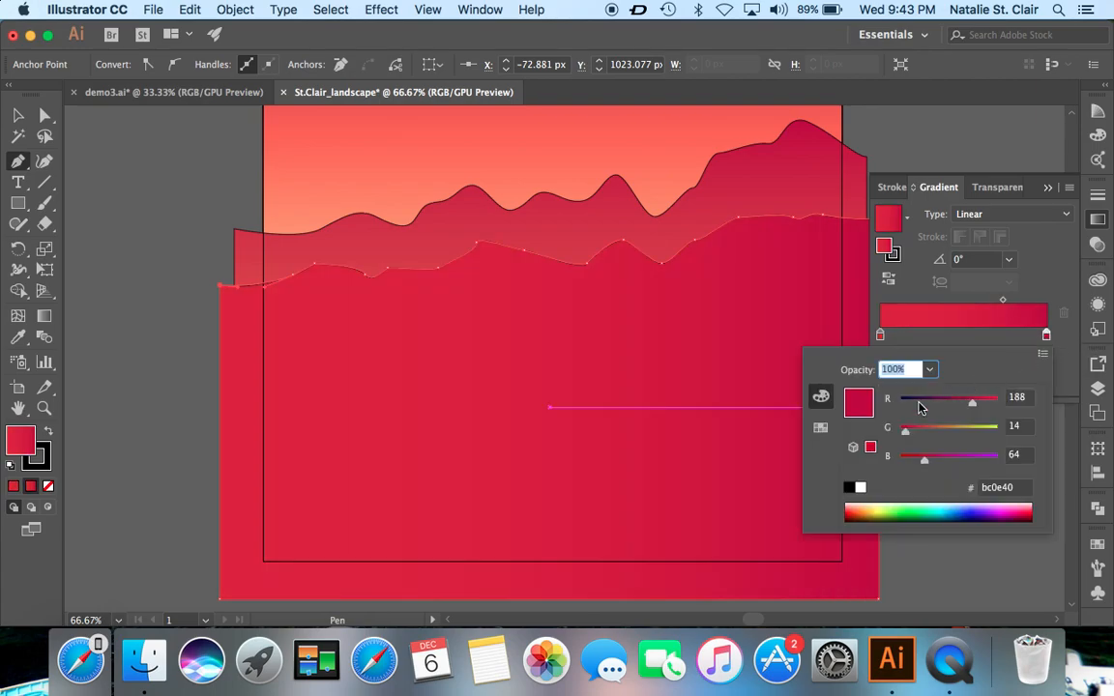
{"action": "left_click", "coordinate": [1013, 489]}
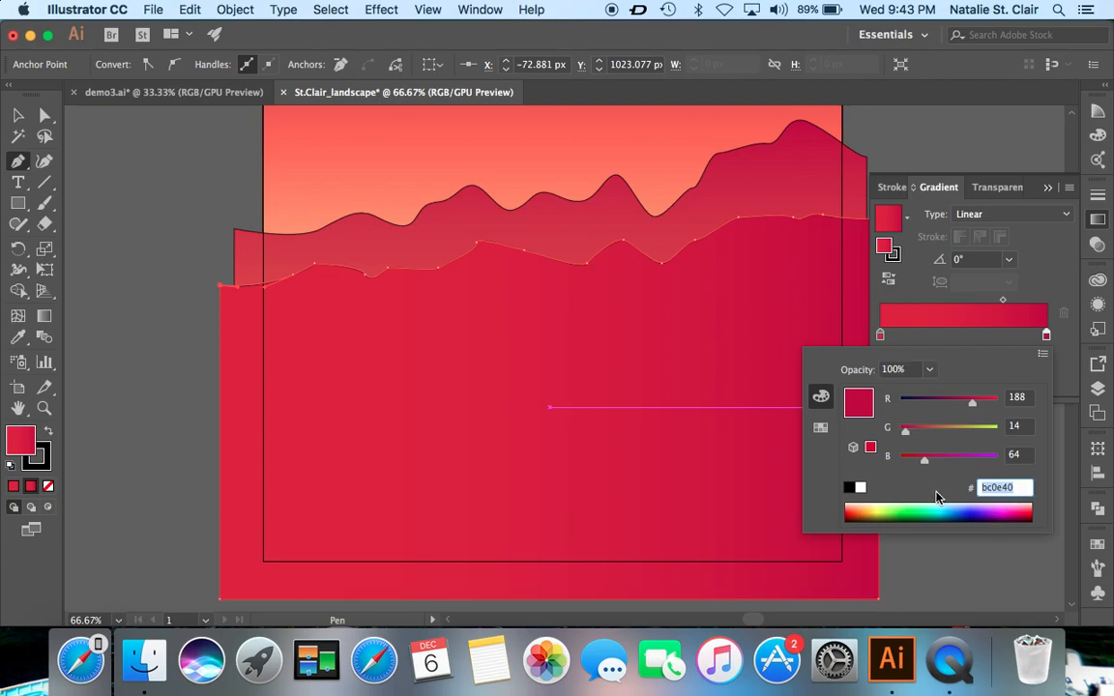
{"action": "type", "text": "7d053d"}
{"action": "key", "text": "Return"}
- Set the second hill's gradient angle to 90° and shift the gradient midpoint to about 69%
{"action": "left_click", "coordinate": [972, 259]}
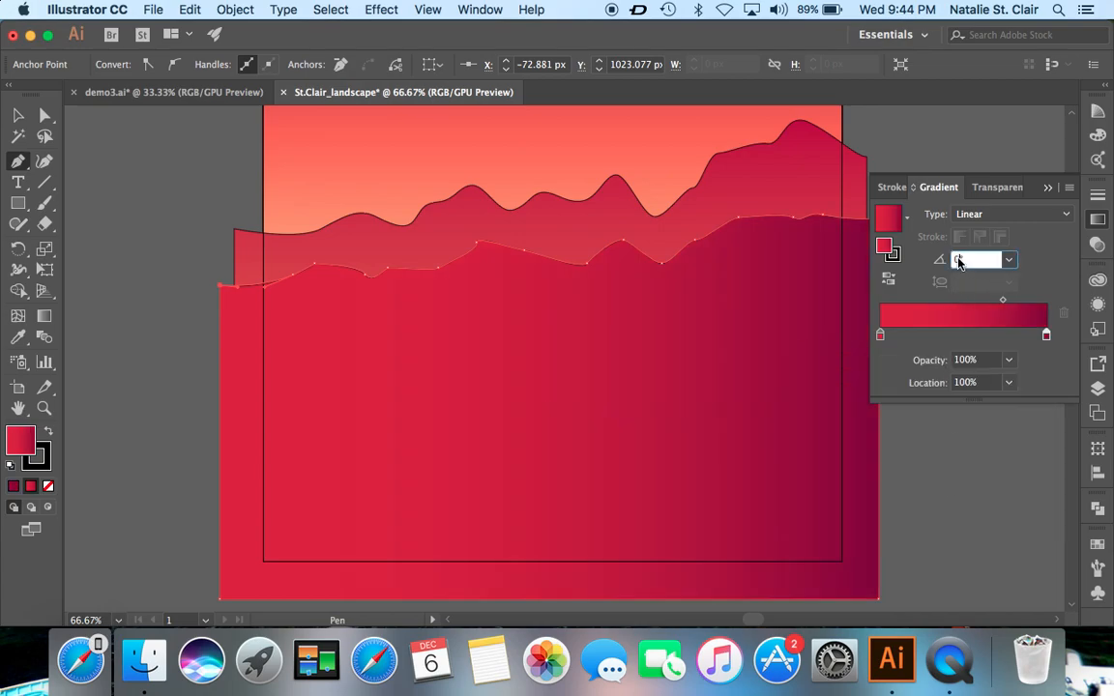
{"action": "type", "text": "90"}
{"action": "key", "text": "Return"}
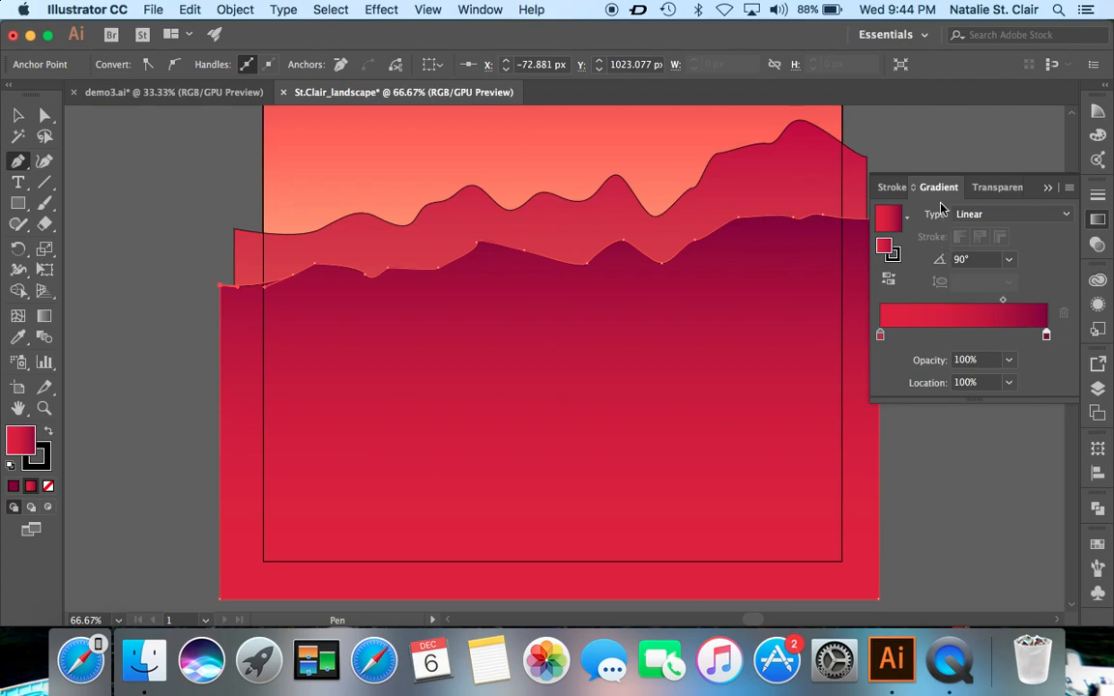
{"action": "left_click", "coordinate": [1003, 303]}
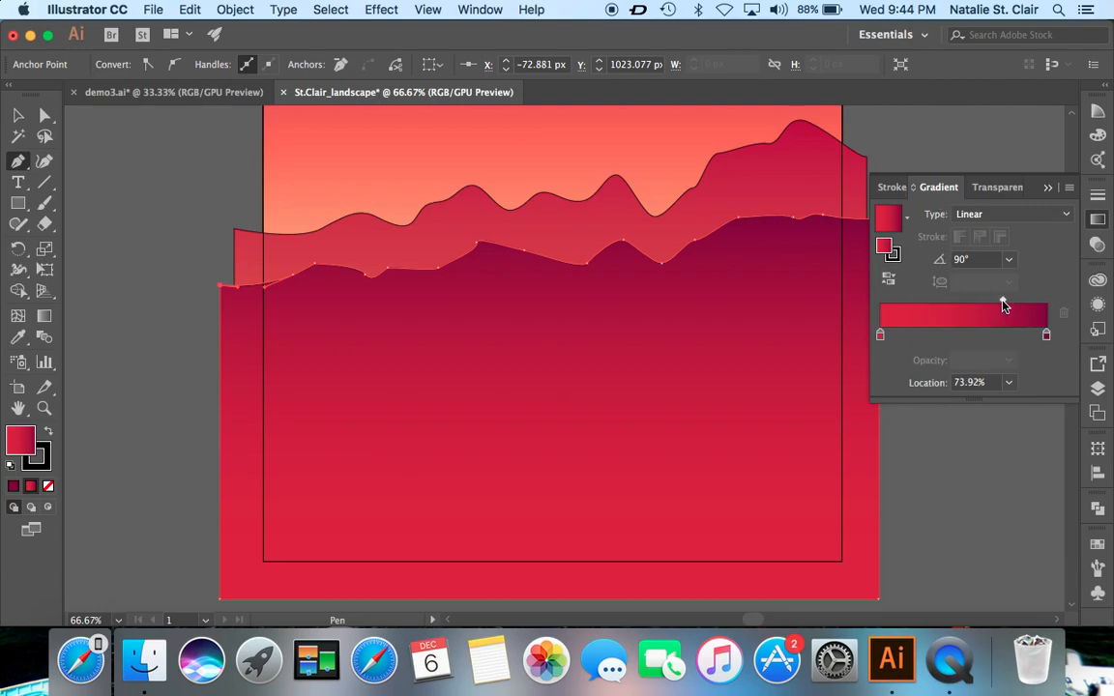
{"action": "left_click_drag", "start_coordinate": [1005, 305], "coordinate": [1007, 306]}
{"action": "left_click_drag", "start_coordinate": [999, 307], "coordinate": [996, 307]}
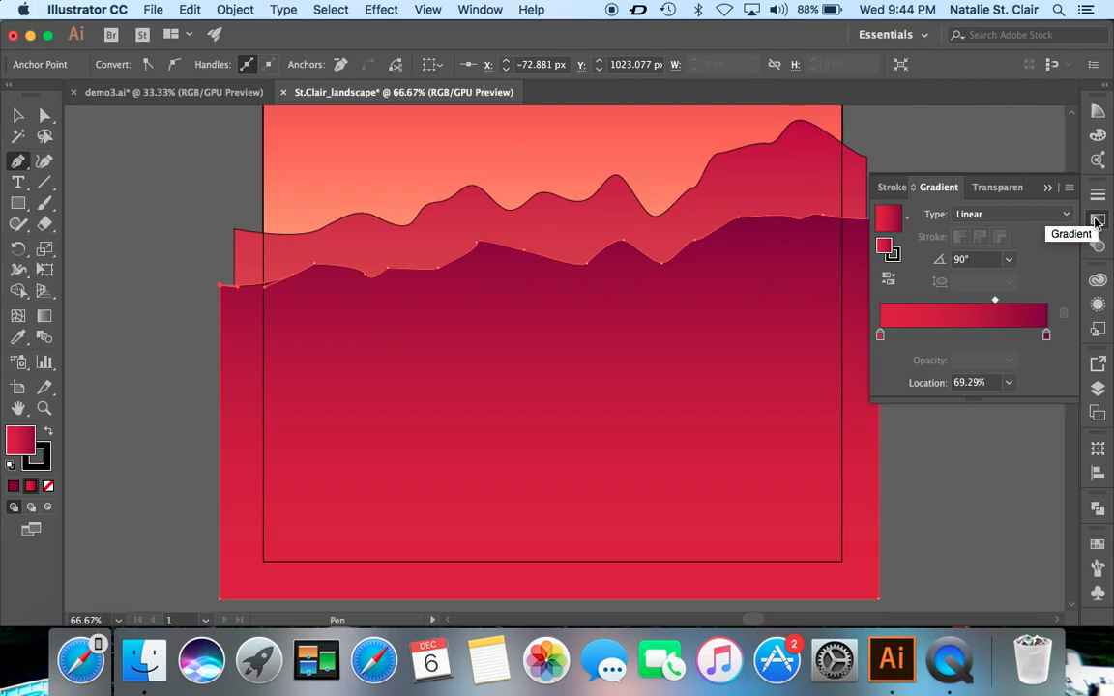
- Rename the second hill's path in the Hills layer as 2nd
{"action": "left_click", "coordinate": [1098, 388]}
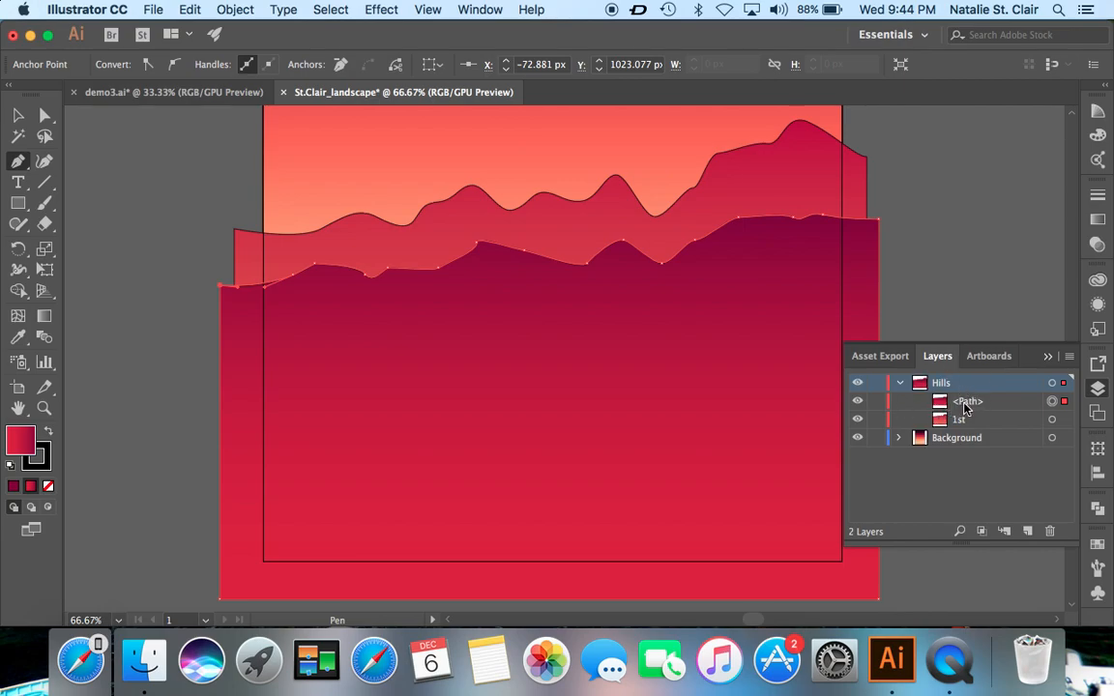
{"action": "double_click", "coordinate": [969, 403]}
{"action": "type", "text": "2nd"}
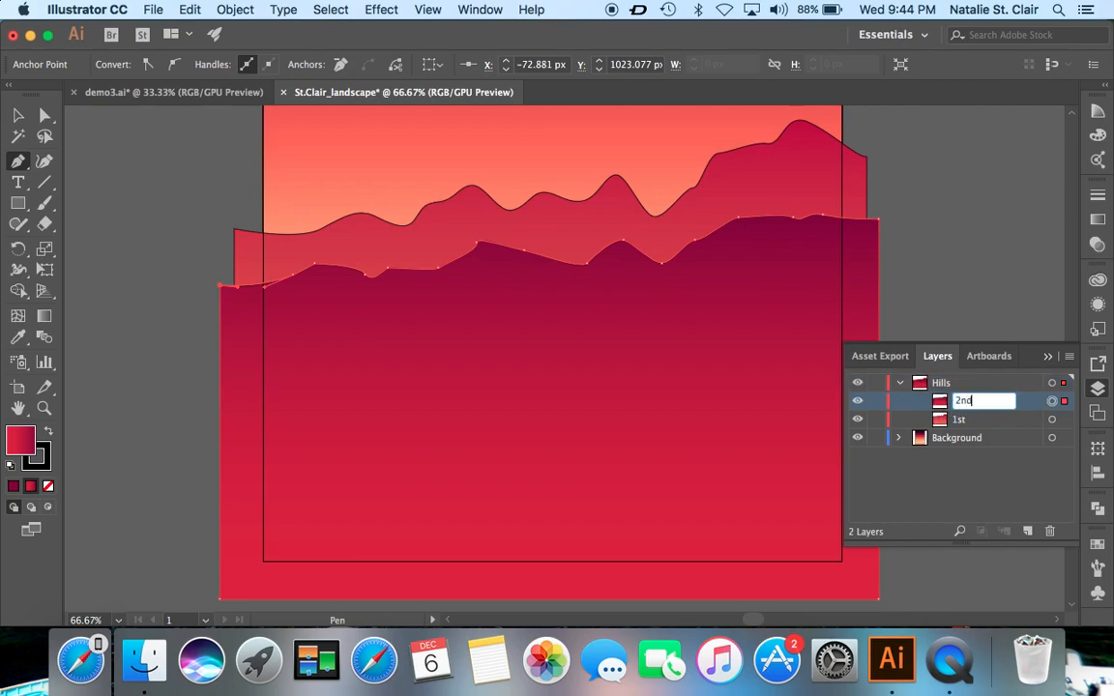
{"action": "key", "text": "Return"}
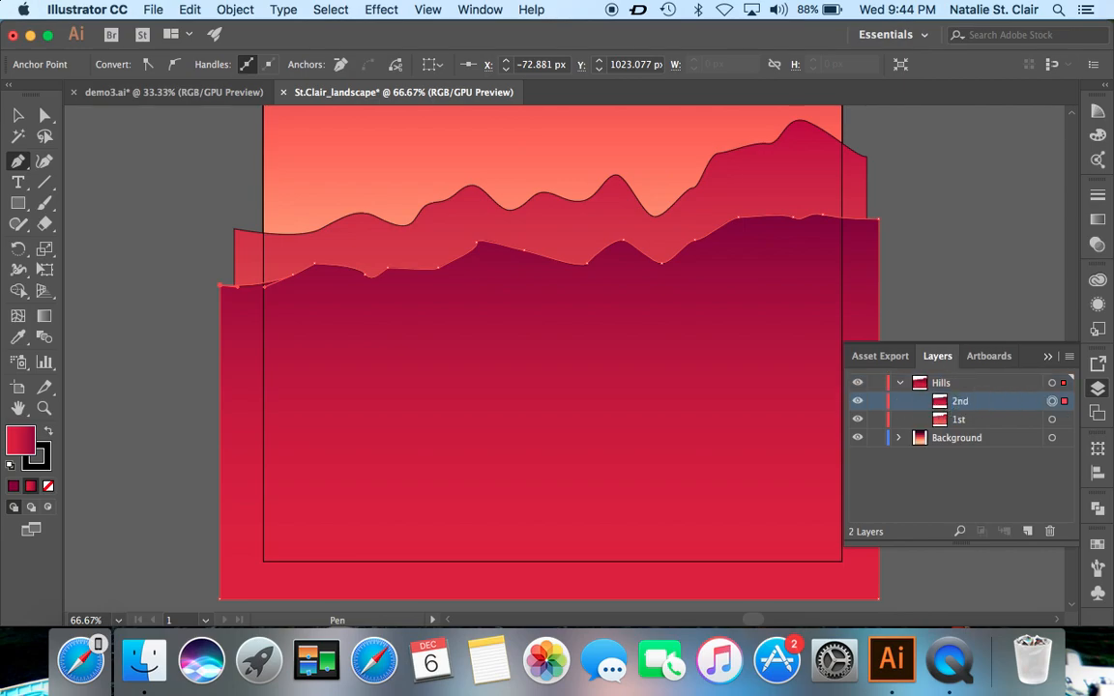
{"action": "left_click", "coordinate": [1100, 393]}
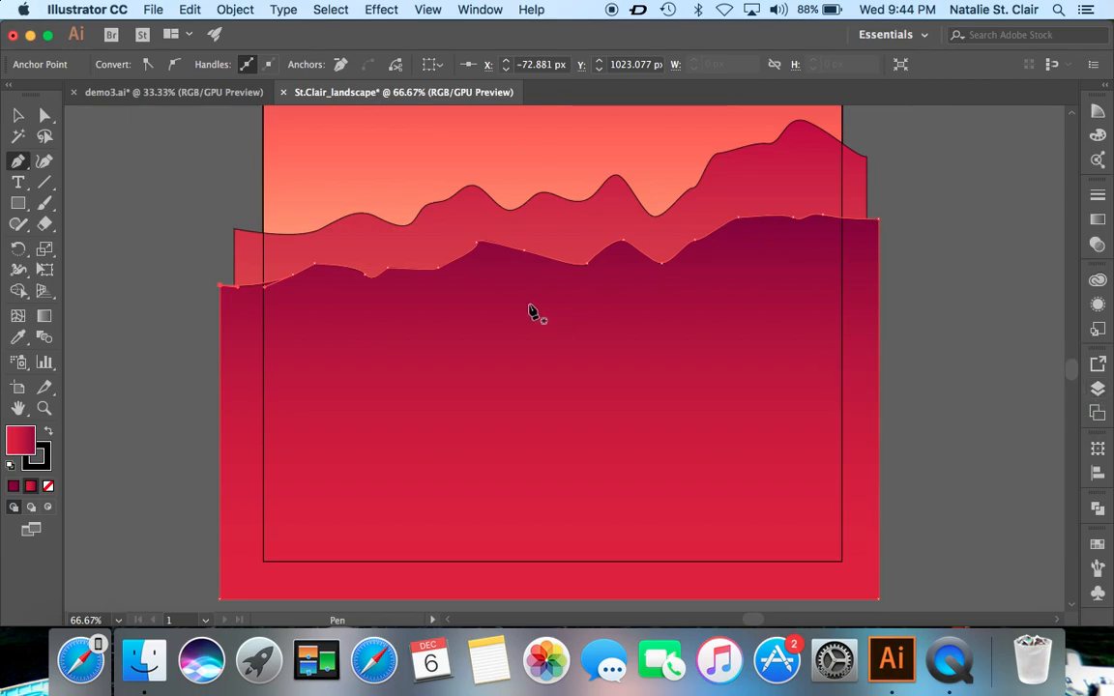
- Start a third hill ridge below the second with the Pen tool, from outside the artboard's left edge, and set its fill to none
{"action": "left_click", "coordinate": [17, 162]}
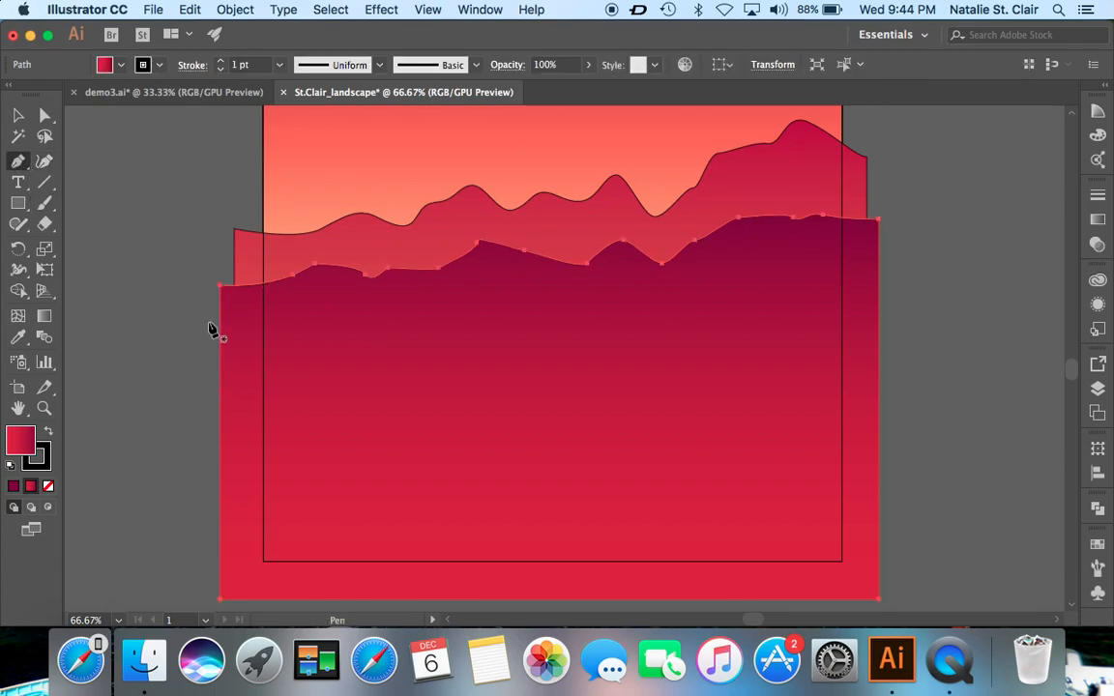
{"action": "left_click", "coordinate": [212, 352]}
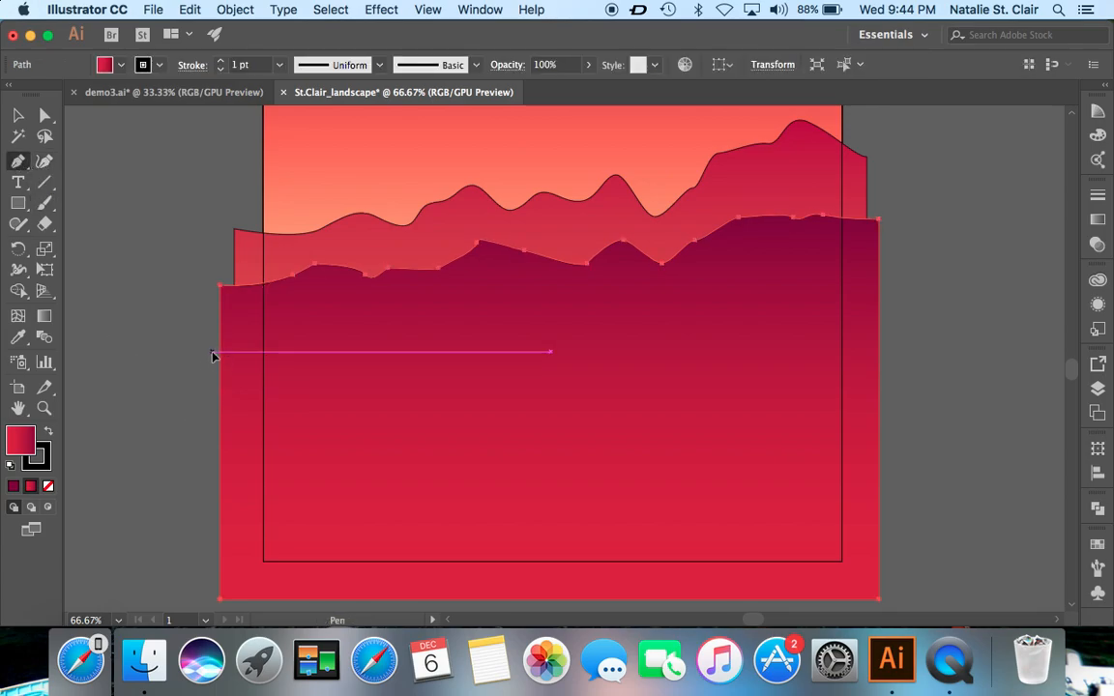
{"action": "left_click_drag", "start_coordinate": [306, 360], "coordinate": [133, 315]}
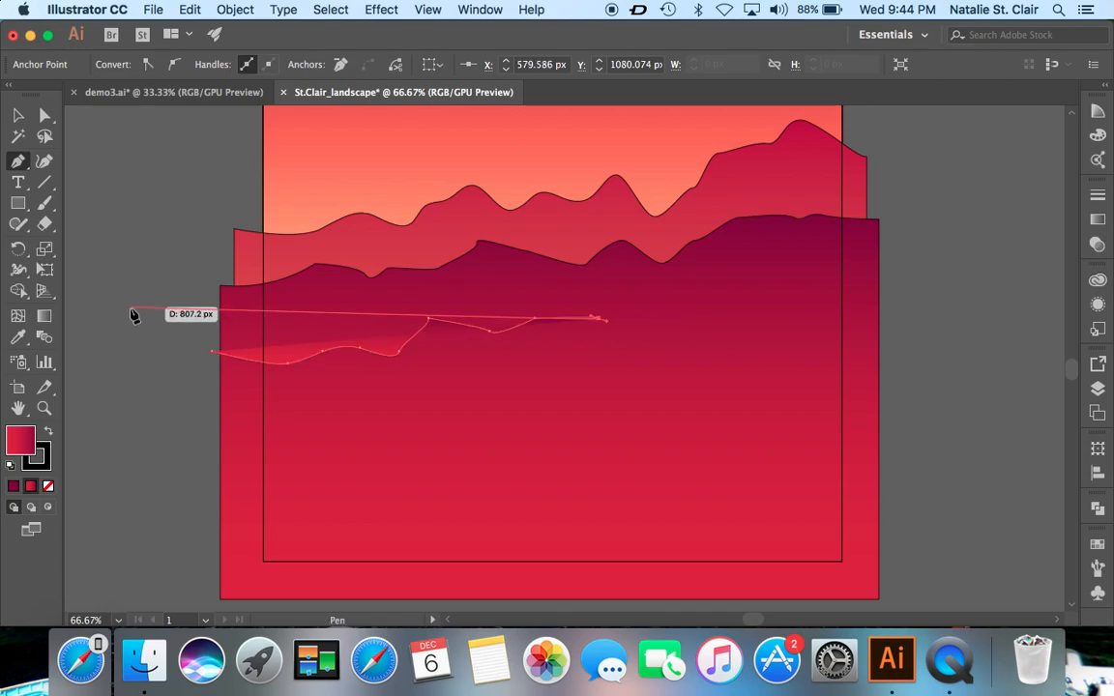
{"action": "left_click", "coordinate": [11, 466]}
{"action": "left_click", "coordinate": [49, 486]}
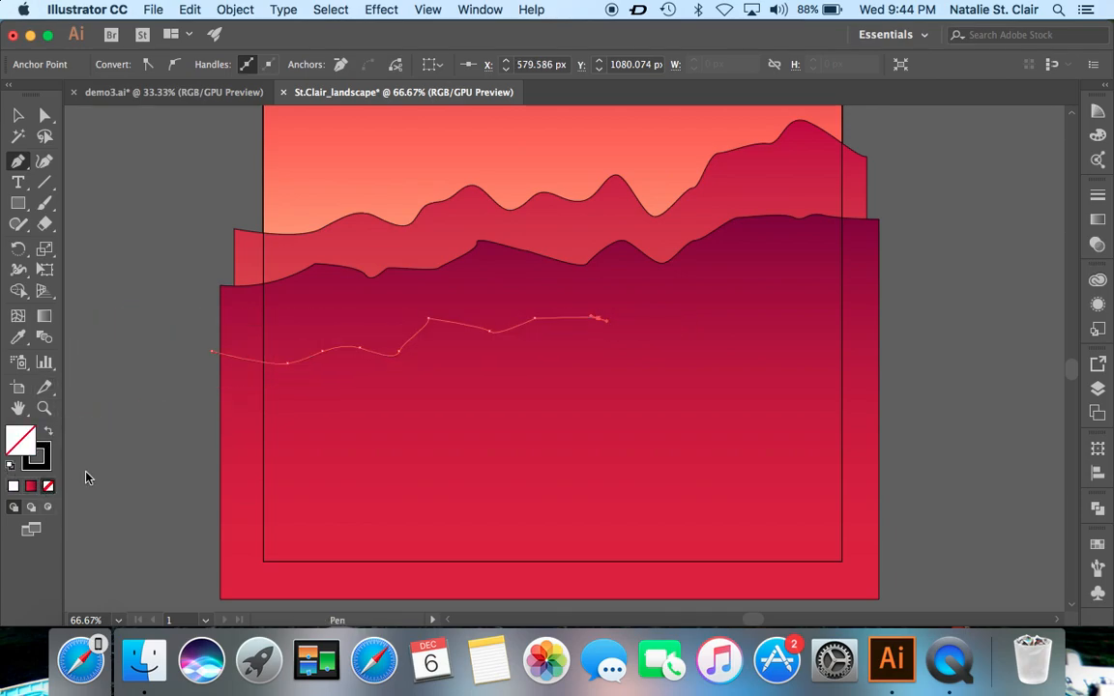
- Continue the third hill's ridge past the artboard's right edge with the Pen tool and close the shape below the artboard
{"action": "left_click_drag", "start_coordinate": [673, 340], "coordinate": [685, 337]}
{"action": "left_click", "coordinate": [703, 312]}
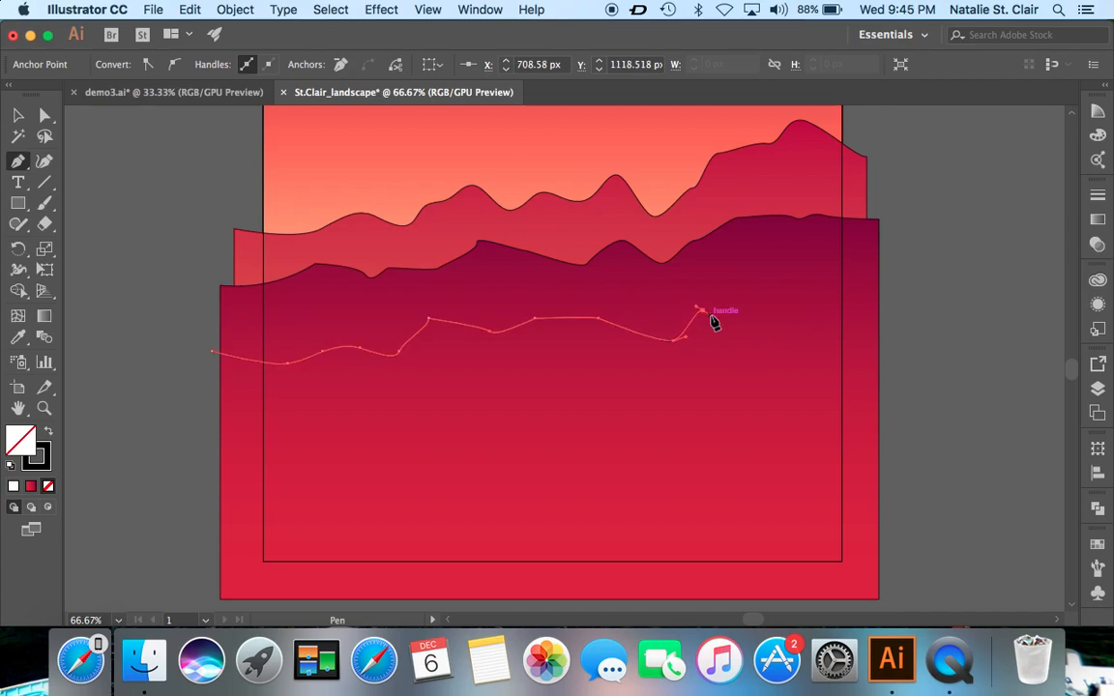
{"action": "left_click_drag", "start_coordinate": [762, 361], "coordinate": [764, 358]}
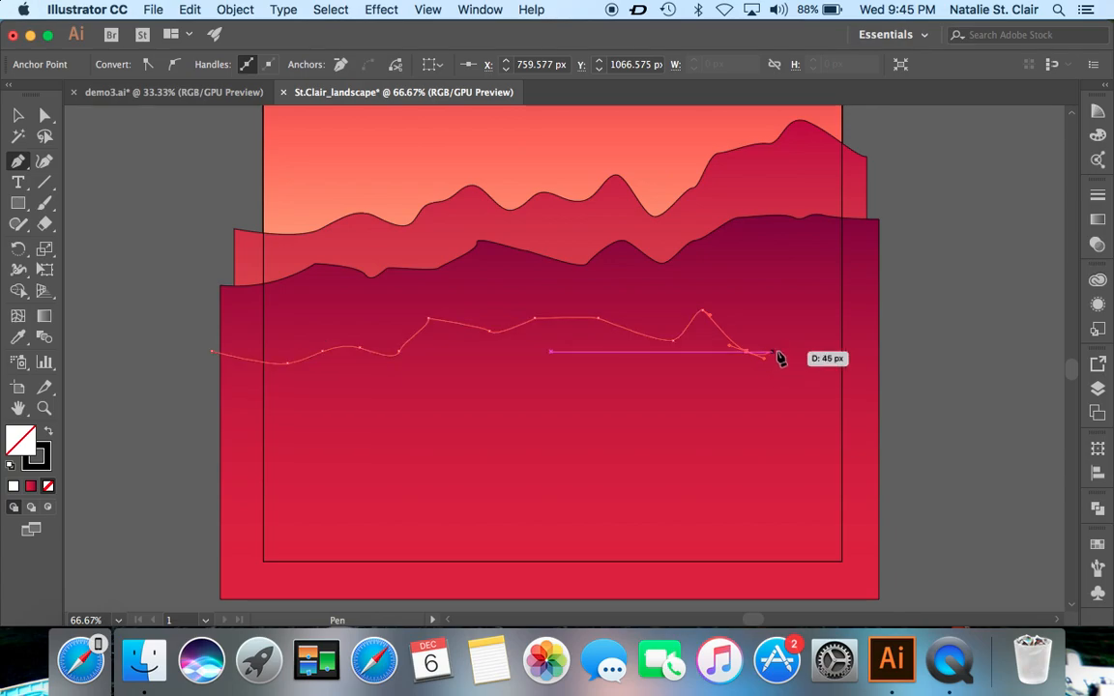
{"action": "left_click_drag", "start_coordinate": [799, 322], "coordinate": [890, 310]}
{"action": "scroll", "coordinate": [890, 309], "scroll_direction": "down", "scroll_amount": 1}
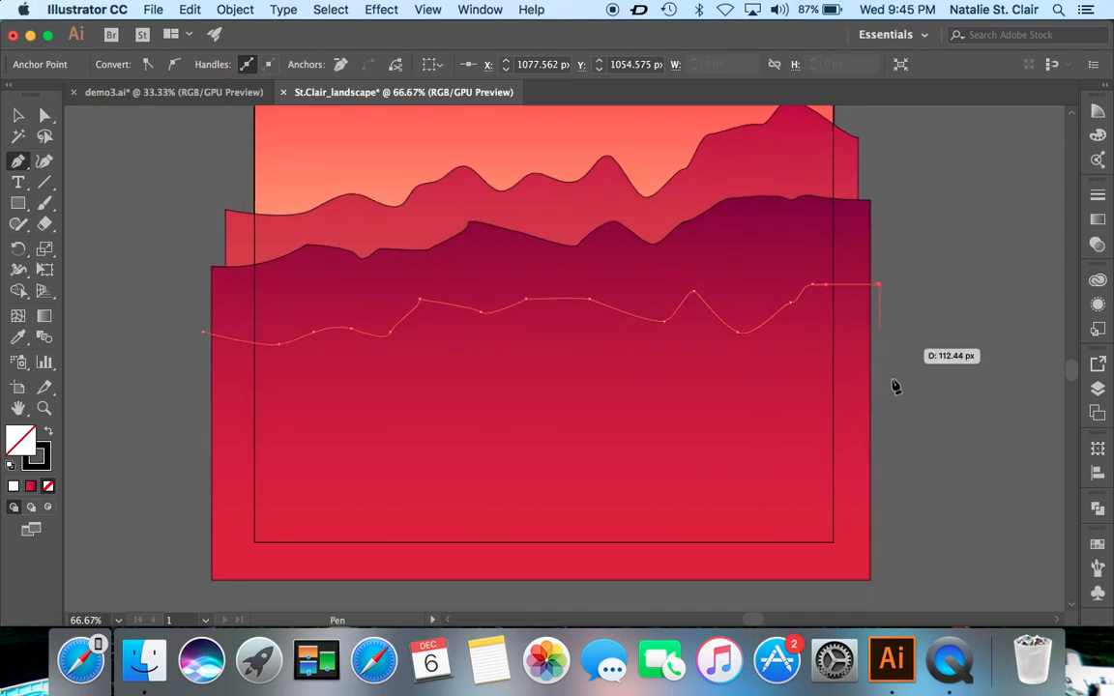
{"action": "left_click", "coordinate": [898, 595], "text": "shift"}
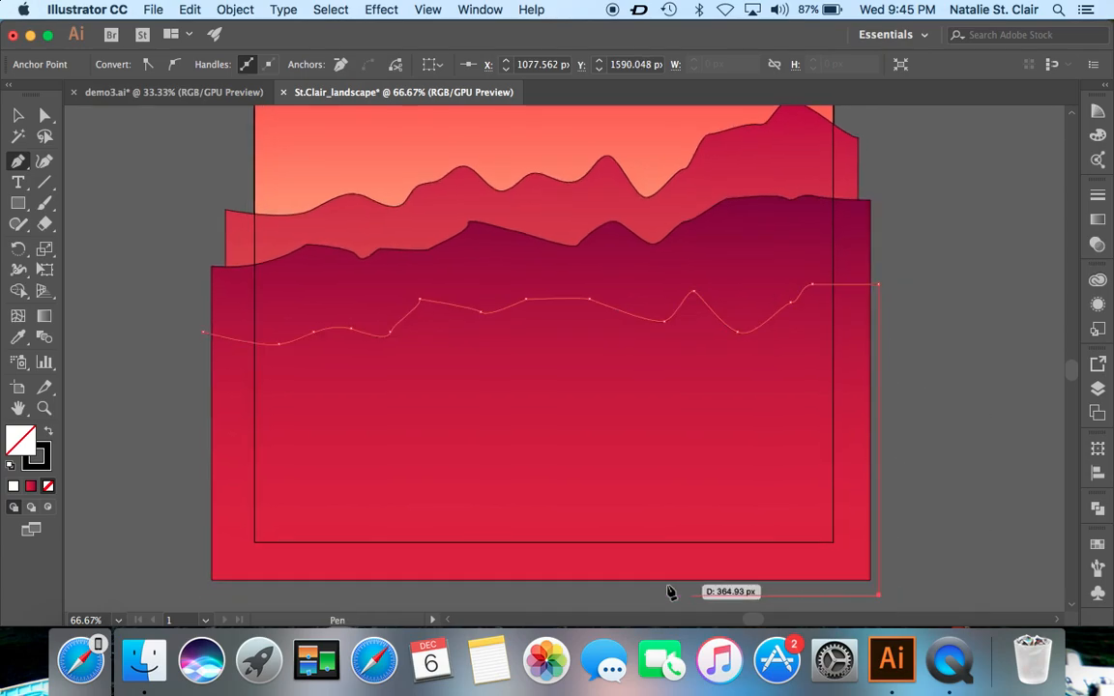
{"action": "left_click", "coordinate": [204, 596]}
{"action": "left_click", "coordinate": [203, 331]}
- Fill the third hill with a linear gradient and set the colour of its 0% stop to hex ad0536
{"action": "left_click", "coordinate": [1099, 221]}
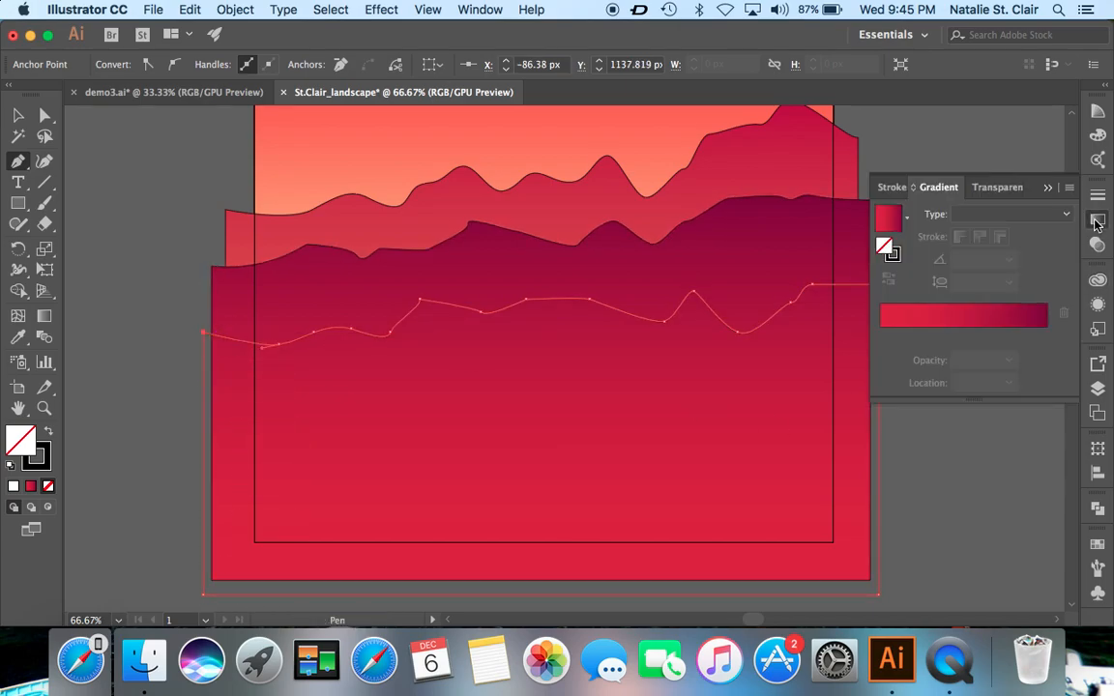
{"action": "left_click", "coordinate": [908, 323]}
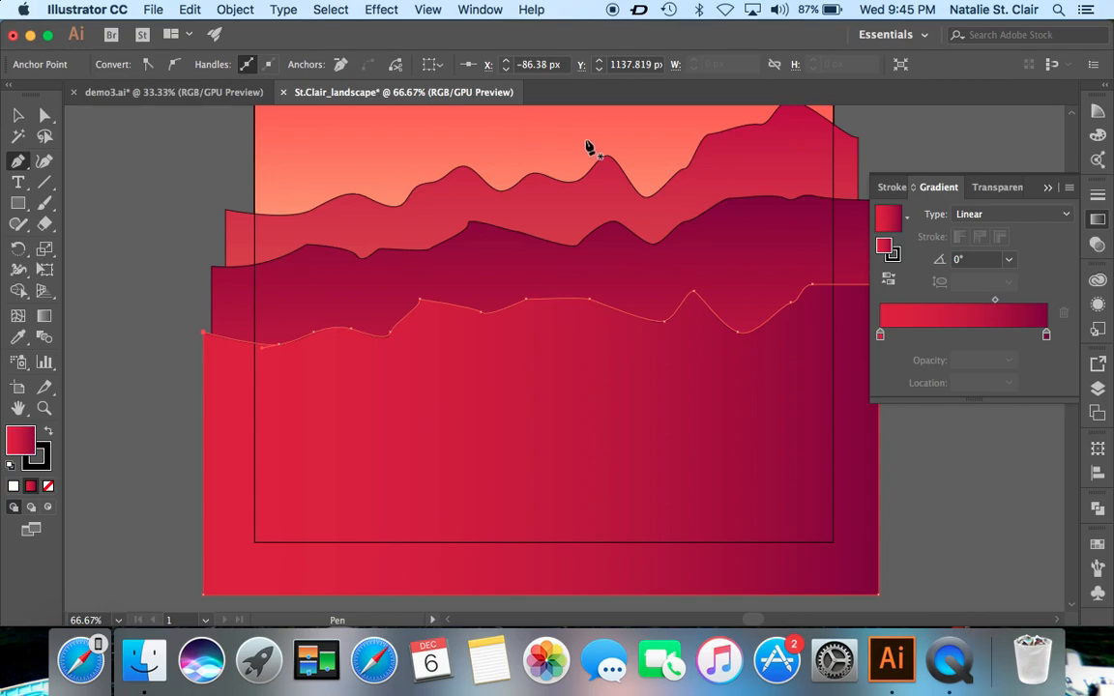
{"action": "scroll", "coordinate": [543, 168], "scroll_direction": "up", "scroll_amount": 3}
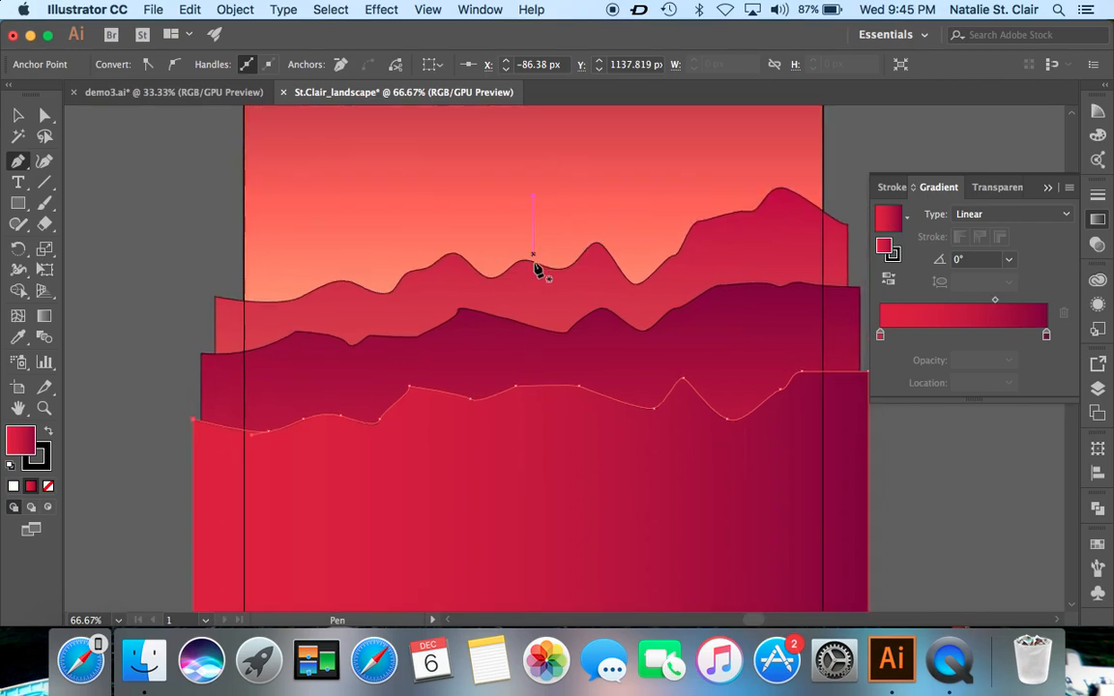
{"action": "double_click", "coordinate": [880, 337]}
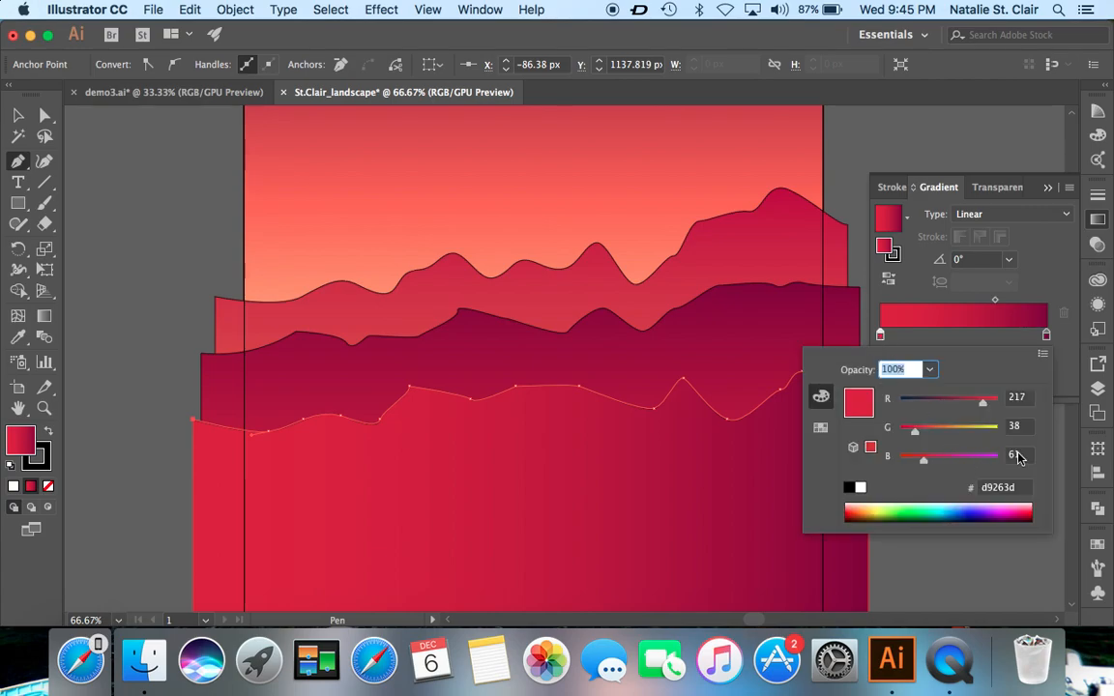
{"action": "left_click", "coordinate": [986, 488]}
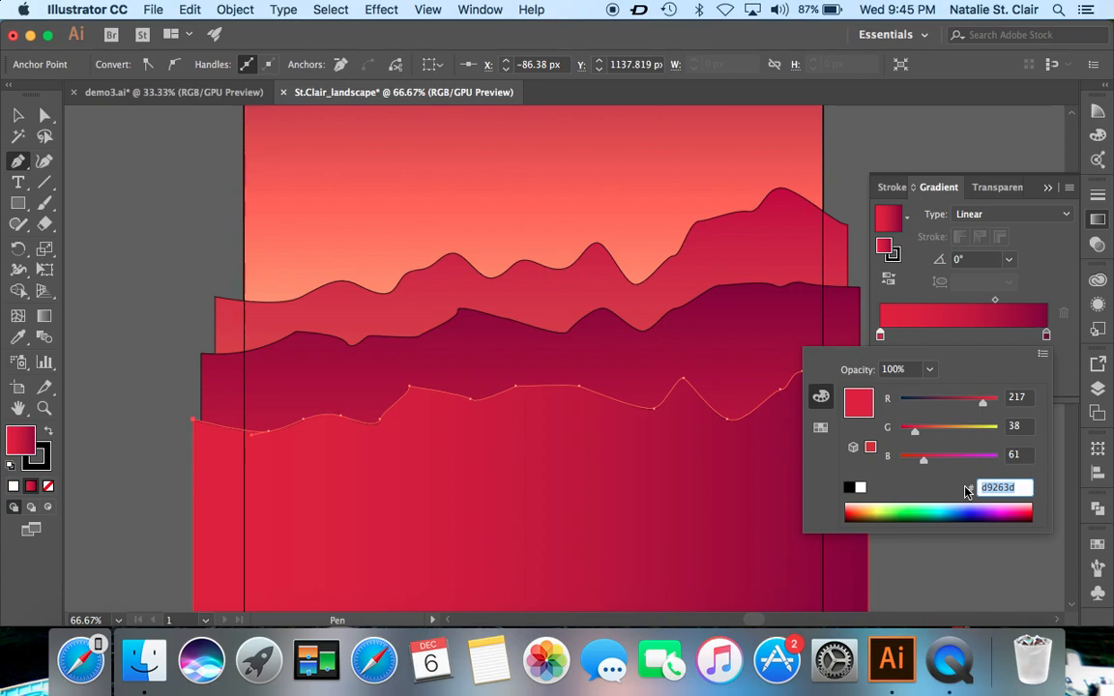
{"action": "type", "text": "ac"}
{"action": "key", "text": "Return"}
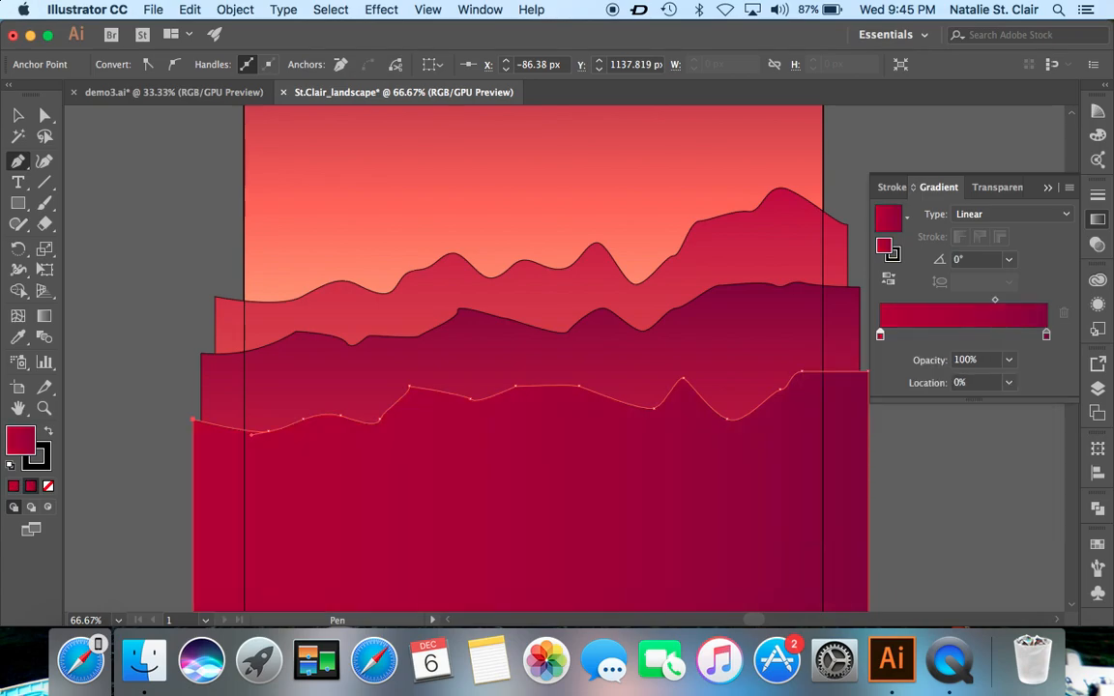
- Set the colour of the third hill's 100% gradient stop to hex 5f001e
{"action": "double_click", "coordinate": [1045, 335]}
{"action": "left_click", "coordinate": [1022, 493]}
{"action": "left_click_drag", "start_coordinate": [1022, 495], "coordinate": [962, 492]}
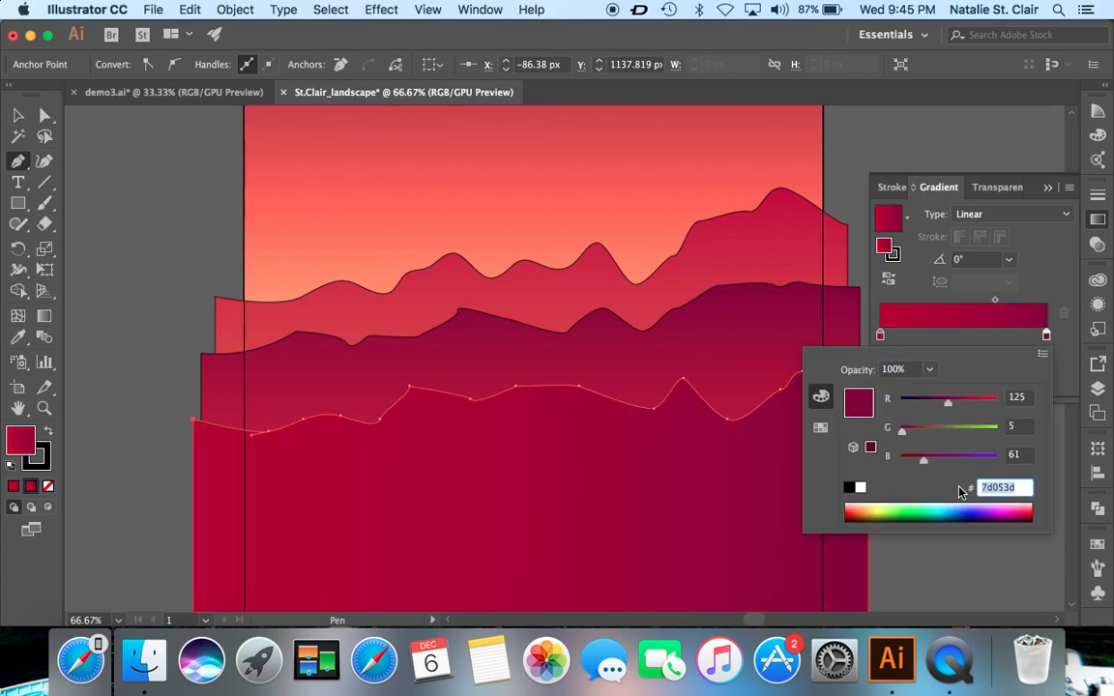
{"action": "type", "text": "1e"}
{"action": "key", "text": "Return"}
- Set the third hill's gradient angle to 90° and shift the gradient midpoint to about 74%
{"action": "left_click", "coordinate": [943, 261]}
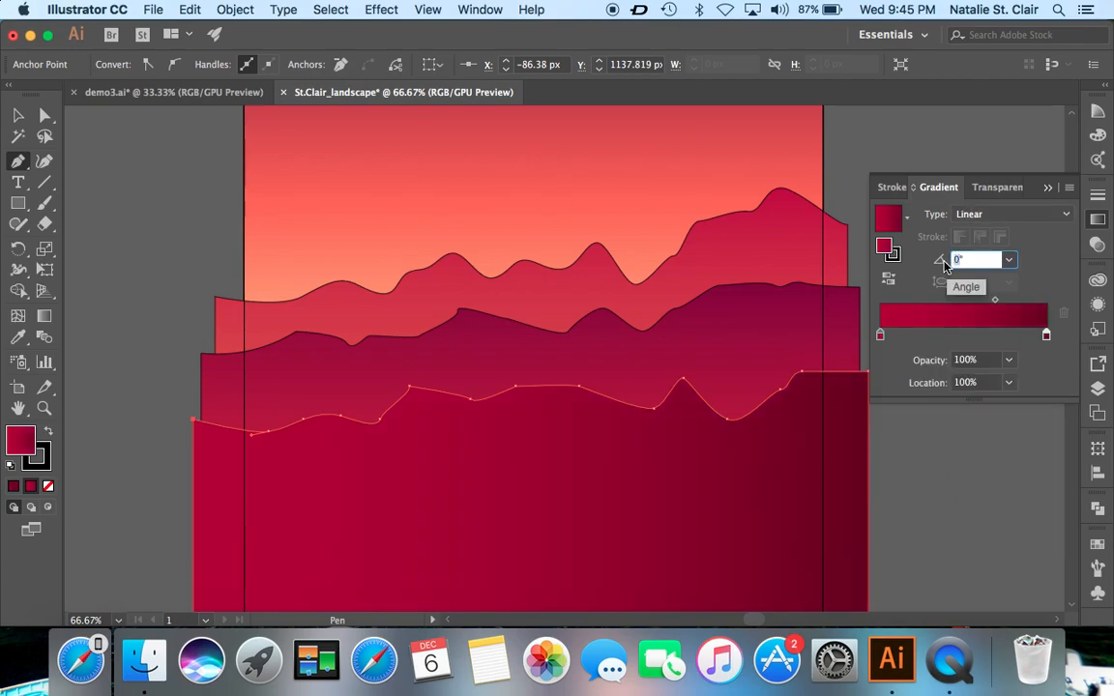
{"action": "type", "text": "90"}
{"action": "key", "text": "Return"}
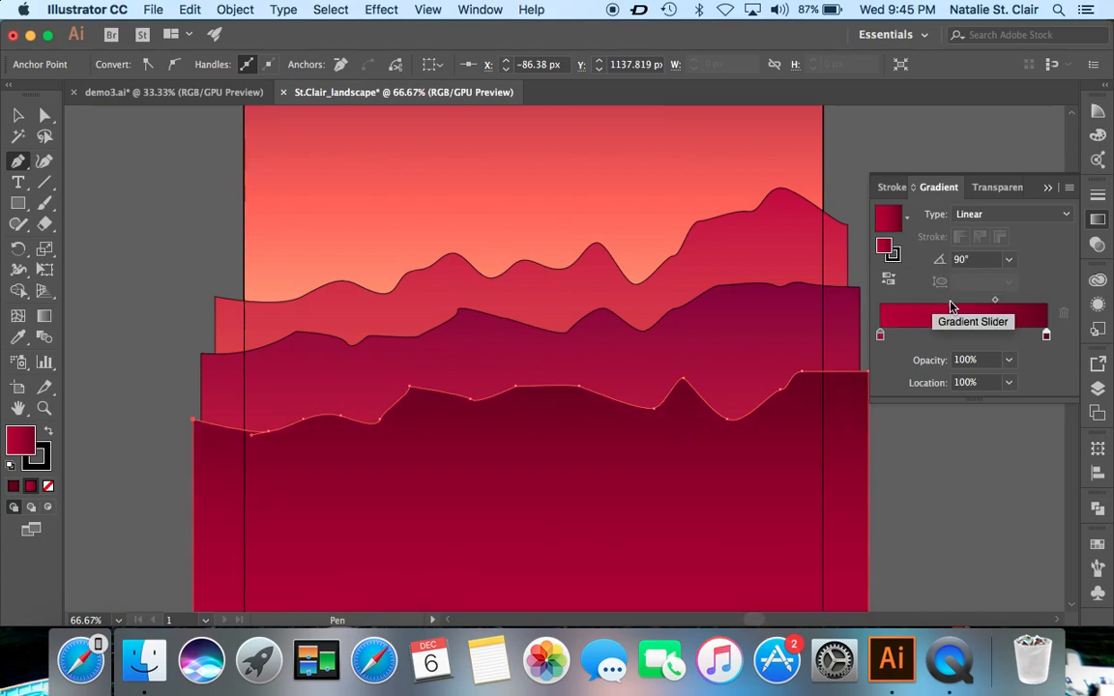
{"action": "left_click", "coordinate": [996, 302]}
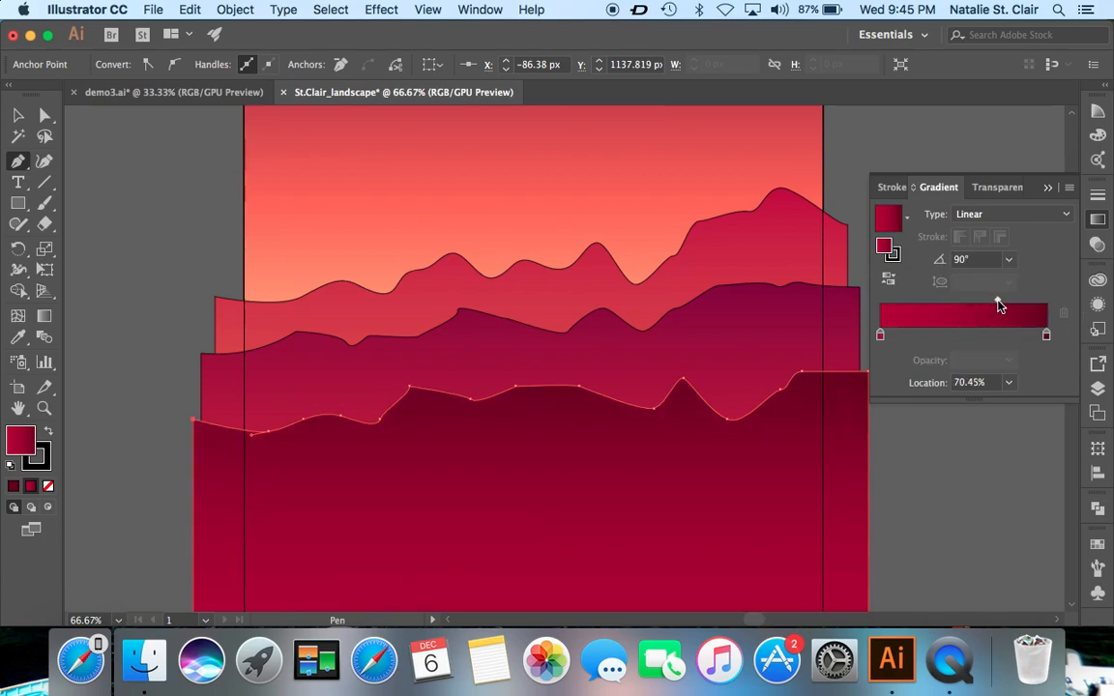
{"action": "left_click_drag", "start_coordinate": [1000, 301], "coordinate": [1005, 300]}
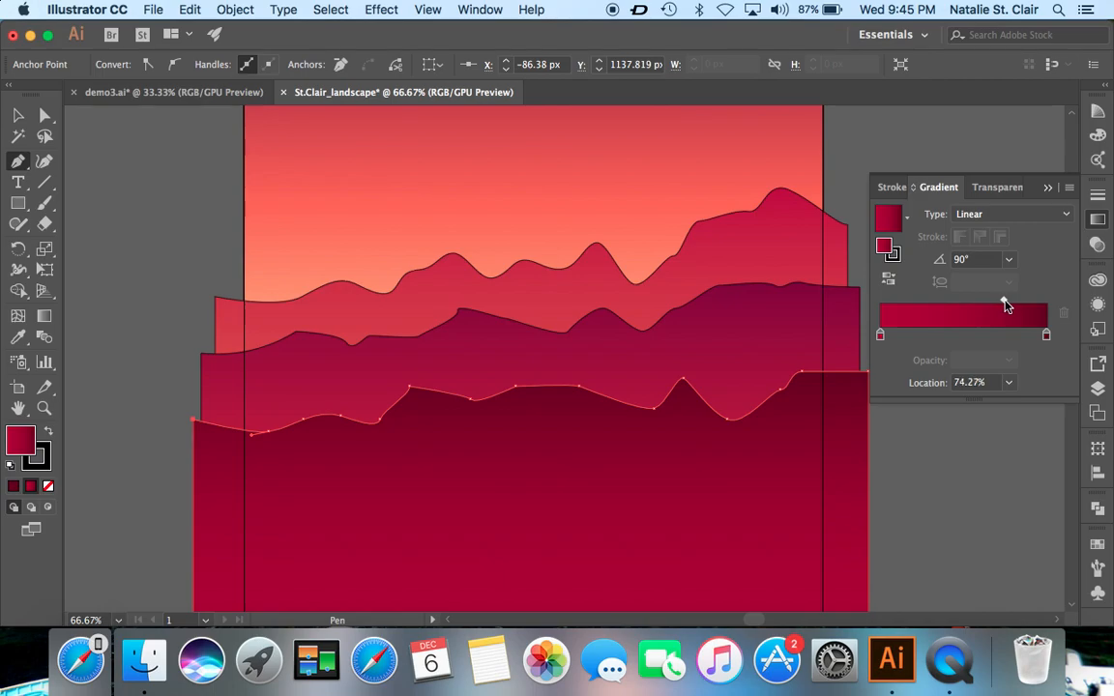
- Rename the third hill's path in the Hills layer as 3rd
{"action": "left_click", "coordinate": [1099, 221]}
{"action": "left_click", "coordinate": [1098, 388]}
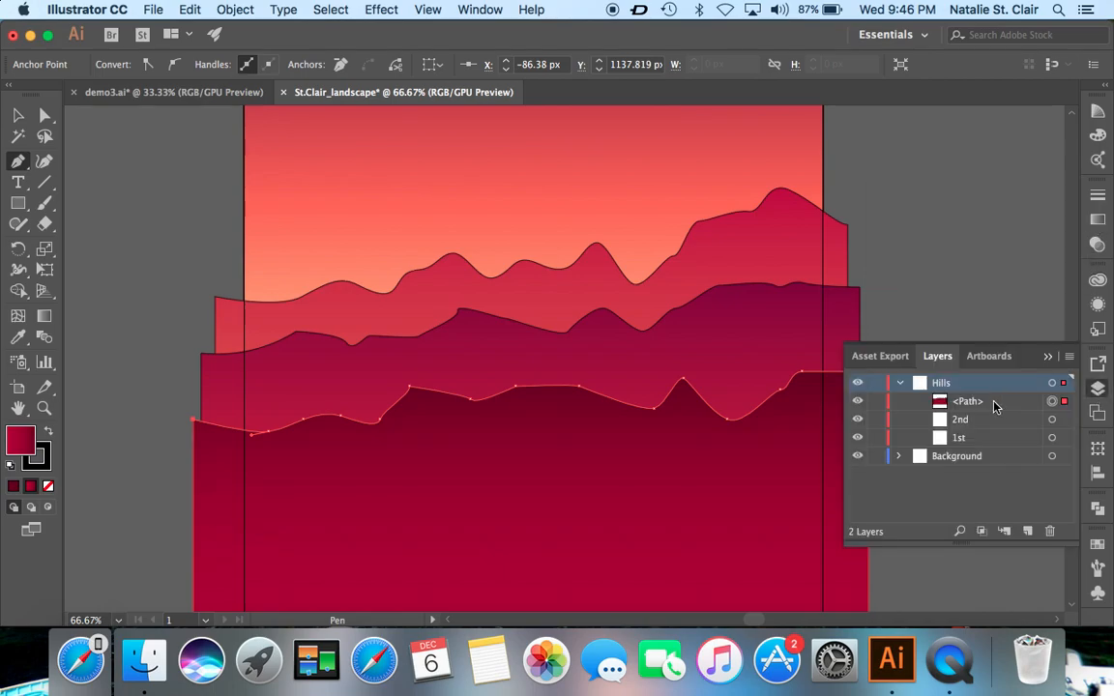
{"action": "double_click", "coordinate": [967, 401]}
{"action": "type", "text": "3rd"}
{"action": "key", "text": "Return"}
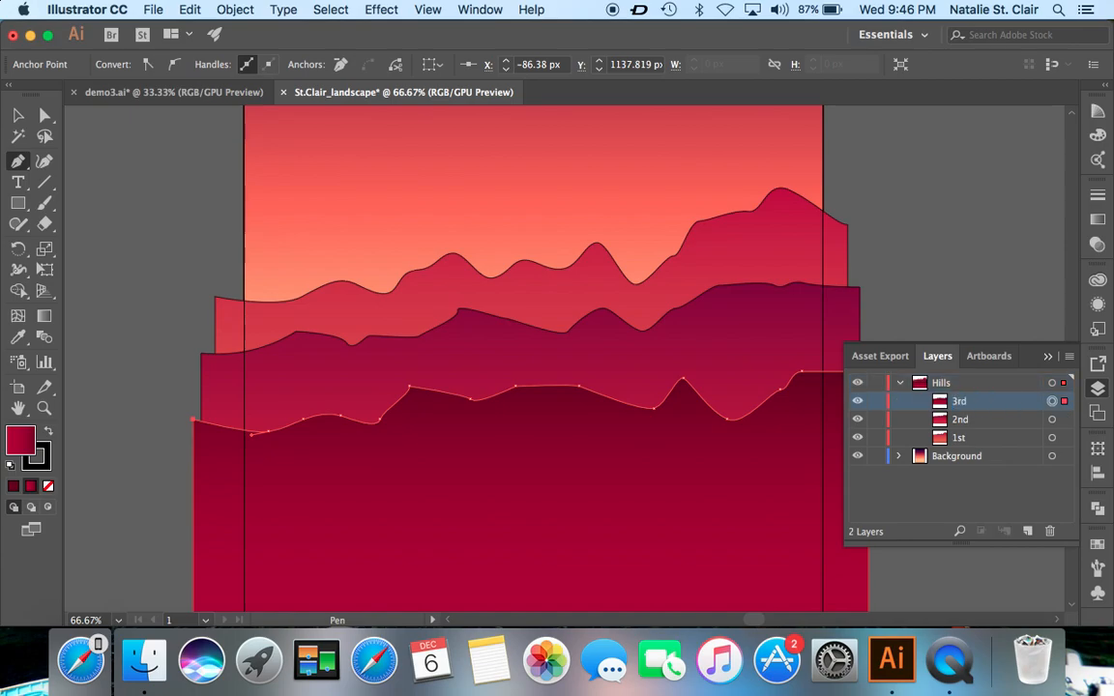
{"action": "left_click", "coordinate": [1098, 388]}
- Start a fourth hill ridge below the third with the Pen tool, from outside the artboard's left edge, and set its fill to none
{"action": "scroll", "coordinate": [881, 474], "scroll_direction": "down", "scroll_amount": 5}
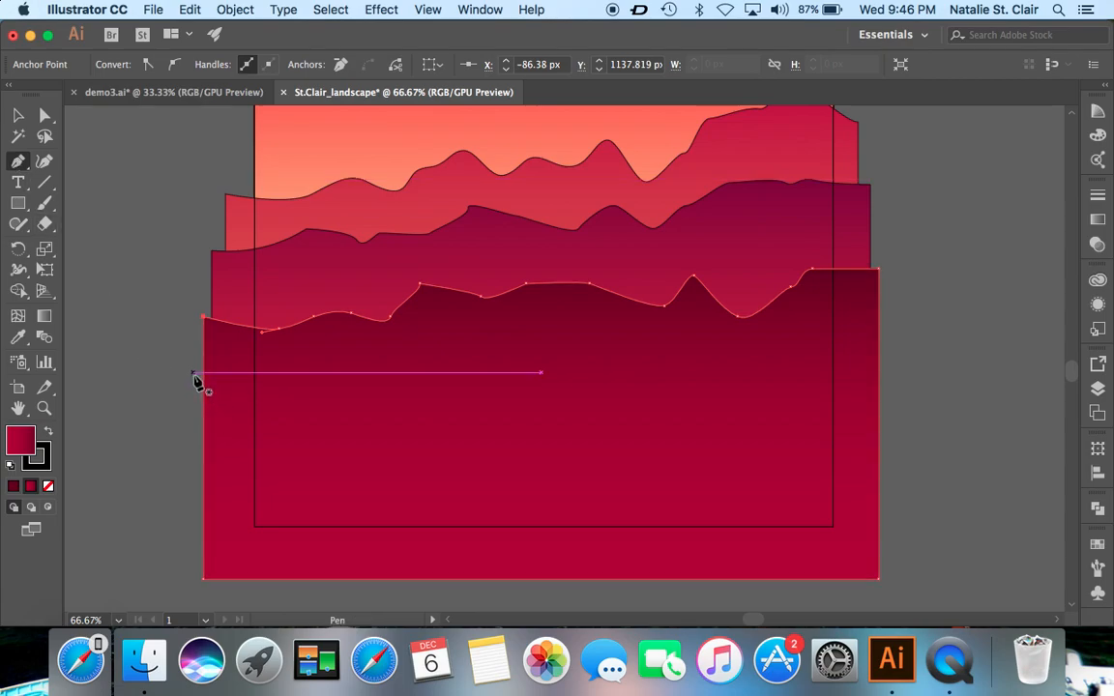
{"action": "left_click_drag", "start_coordinate": [194, 373], "coordinate": [200, 373]}
{"action": "left_click_drag", "start_coordinate": [273, 372], "coordinate": [373, 379]}
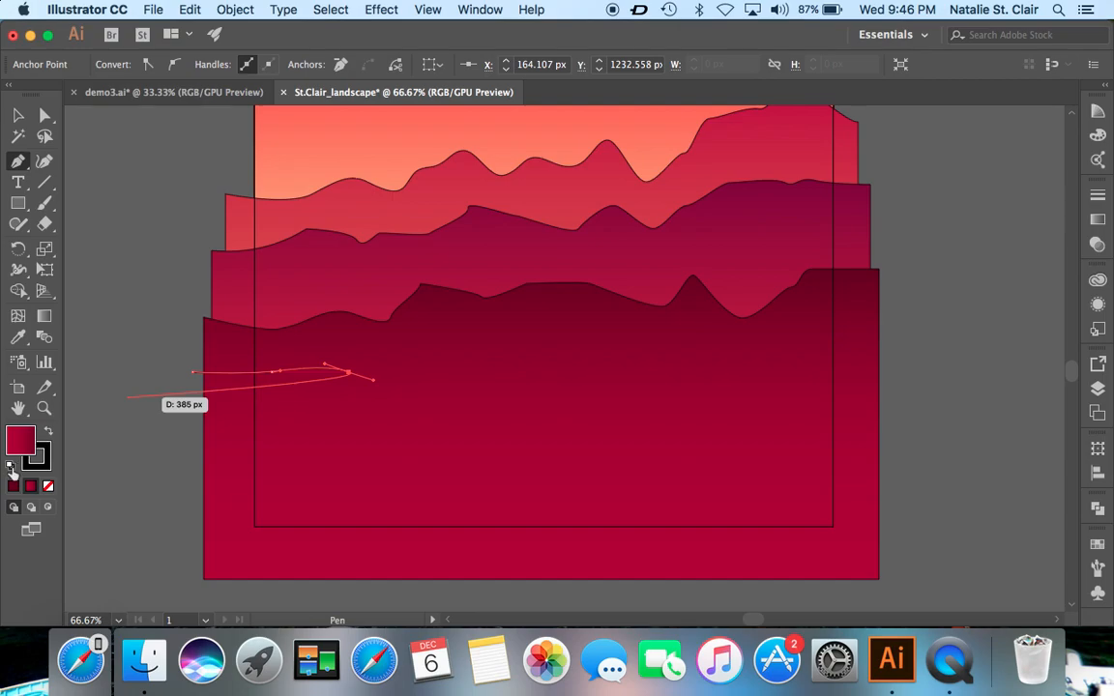
{"action": "left_click", "coordinate": [10, 467]}
{"action": "left_click", "coordinate": [49, 487]}
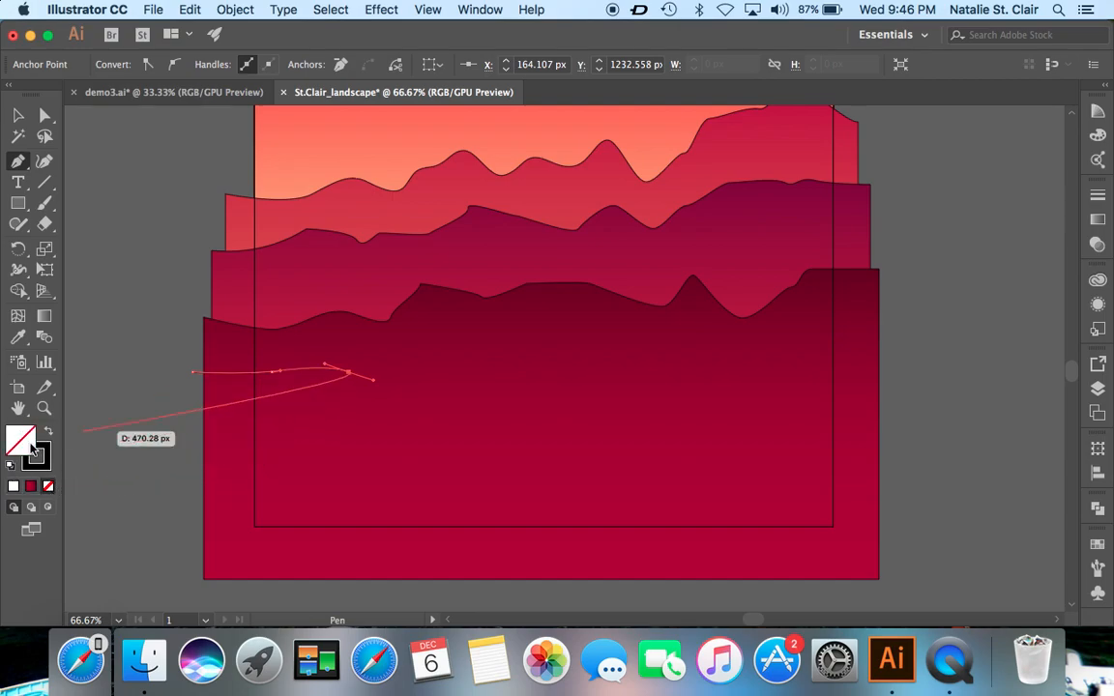
- Continue the fourth hill's gently waving ridge past the artboard's right edge and close the shape below the artboard
{"action": "left_click_drag", "start_coordinate": [448, 358], "coordinate": [458, 356]}
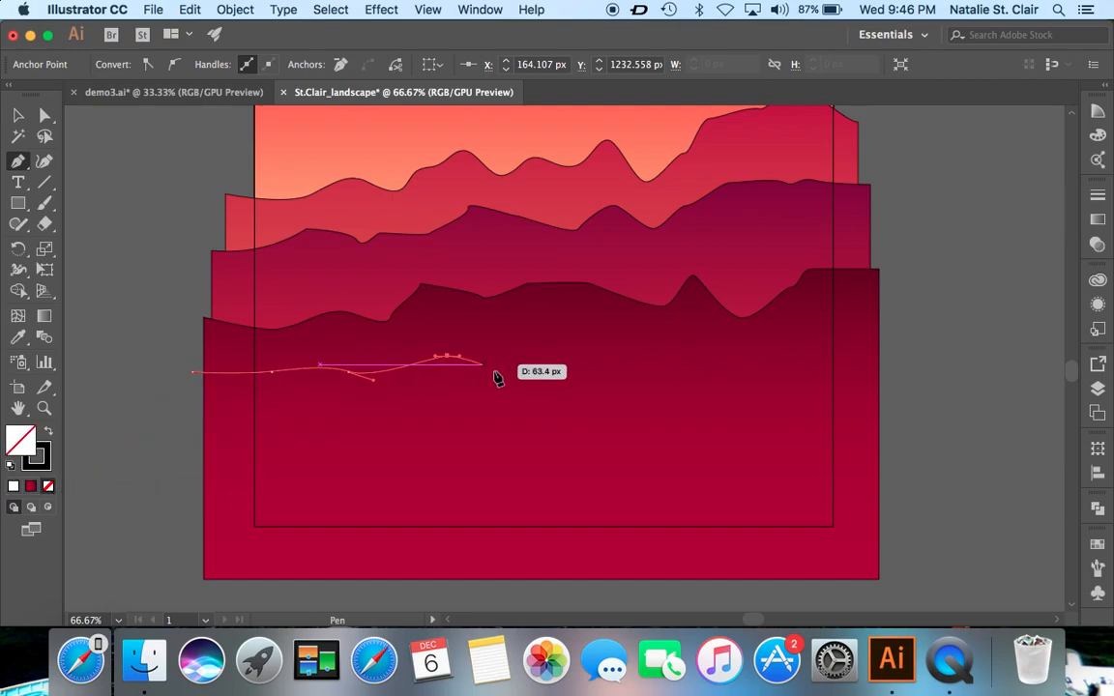
{"action": "left_click_drag", "start_coordinate": [511, 382], "coordinate": [577, 358]}
{"action": "left_click_drag", "start_coordinate": [666, 356], "coordinate": [843, 354]}
{"action": "left_click_drag", "start_coordinate": [884, 357], "coordinate": [890, 356]}
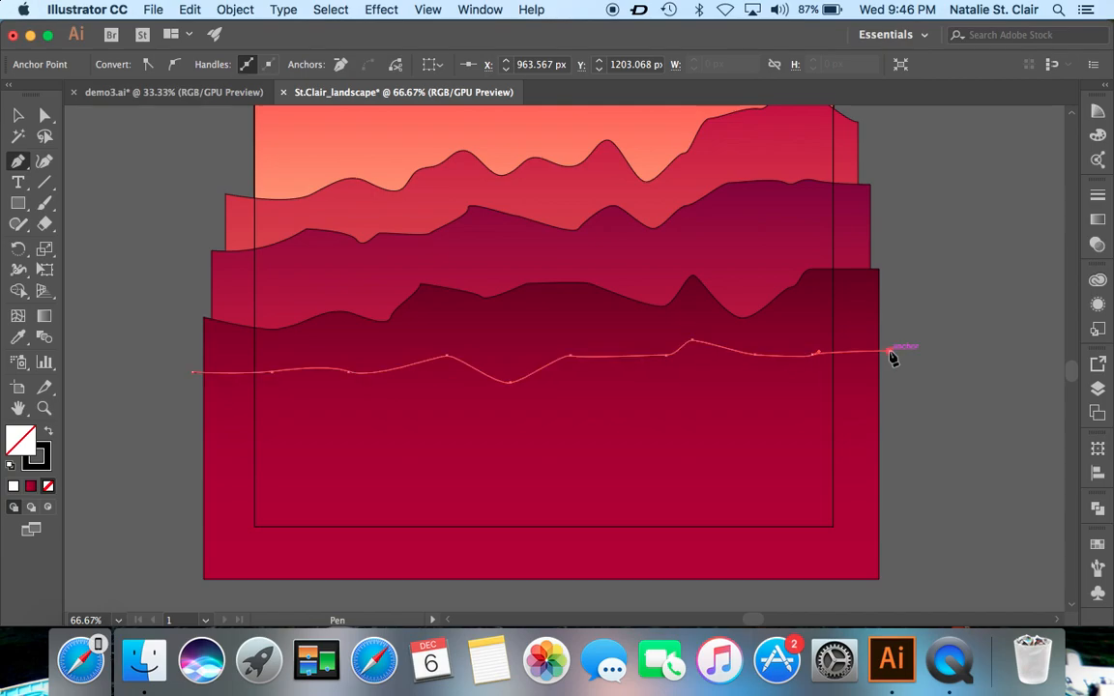
{"action": "left_click", "coordinate": [888, 590]}
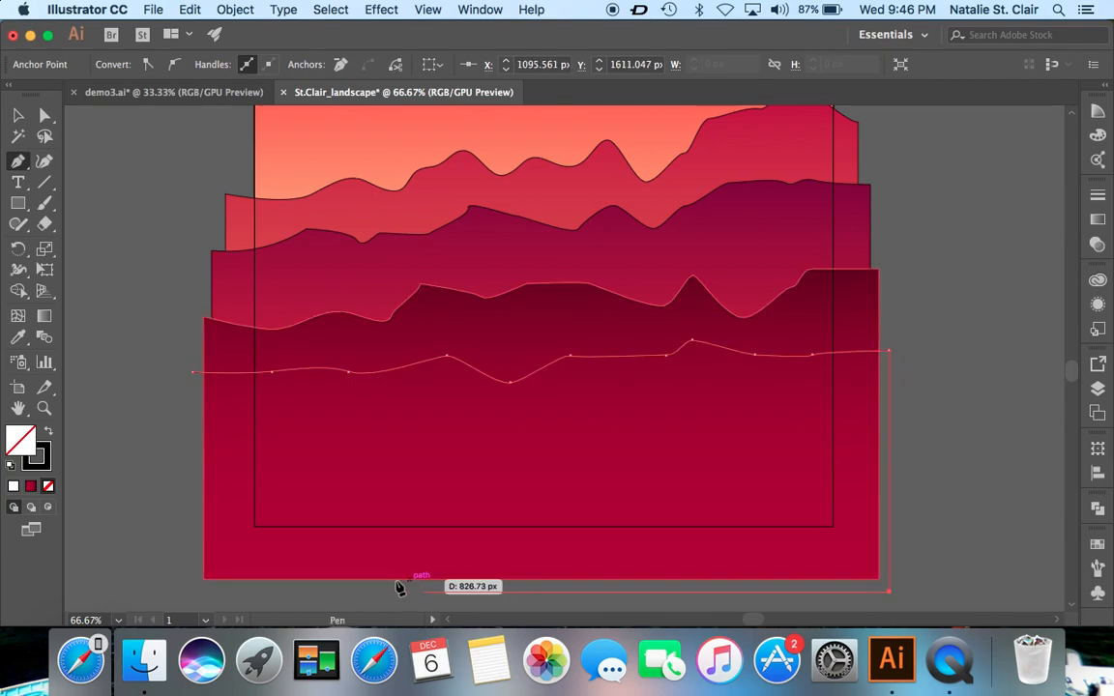
{"action": "left_click", "coordinate": [193, 590]}
{"action": "left_click", "coordinate": [195, 372]}
- Fill the fourth hill with a linear gradient and set the colour of its 0% stop to hex 5f001e
{"action": "left_click", "coordinate": [1097, 222]}
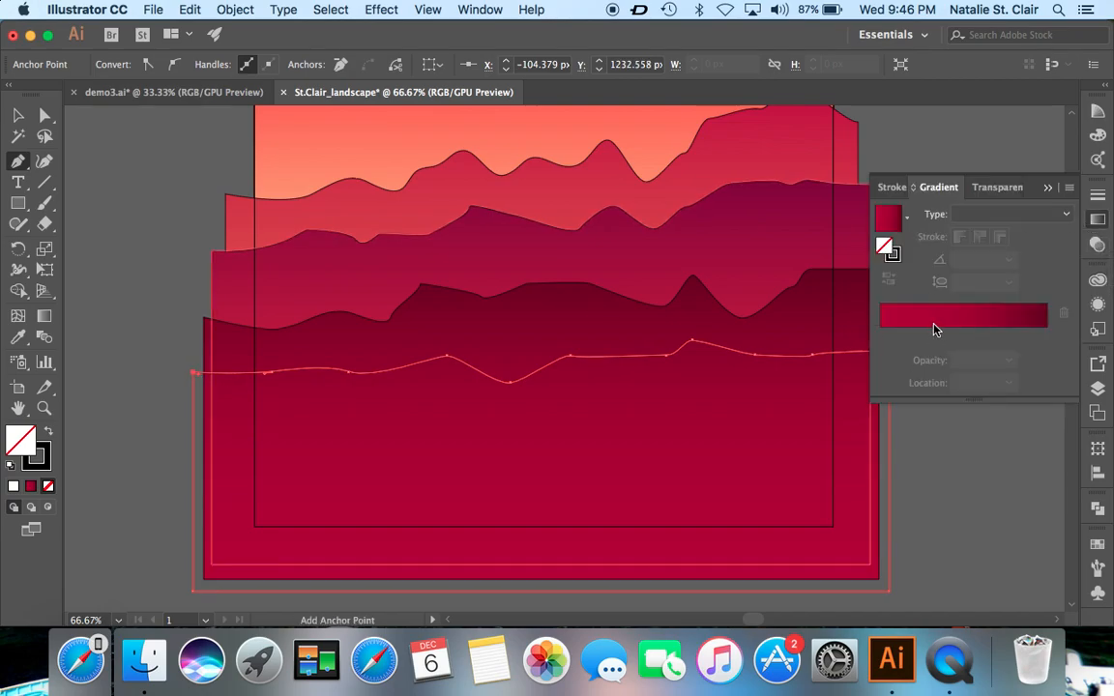
{"action": "left_click", "coordinate": [935, 319]}
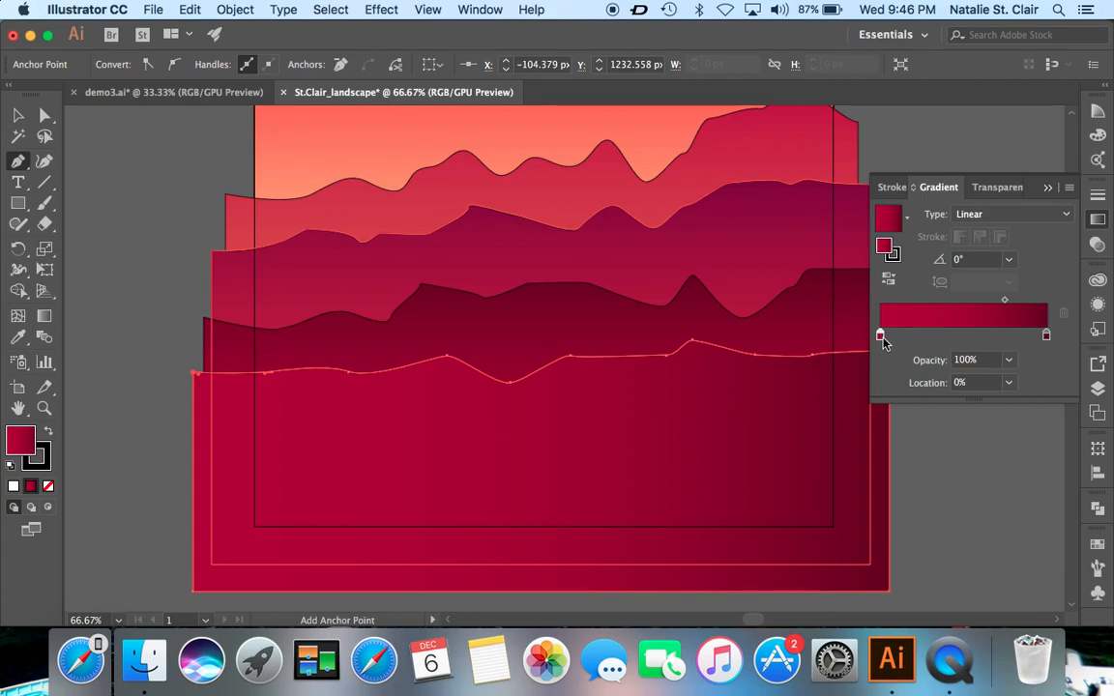
{"action": "double_click", "coordinate": [880, 336]}
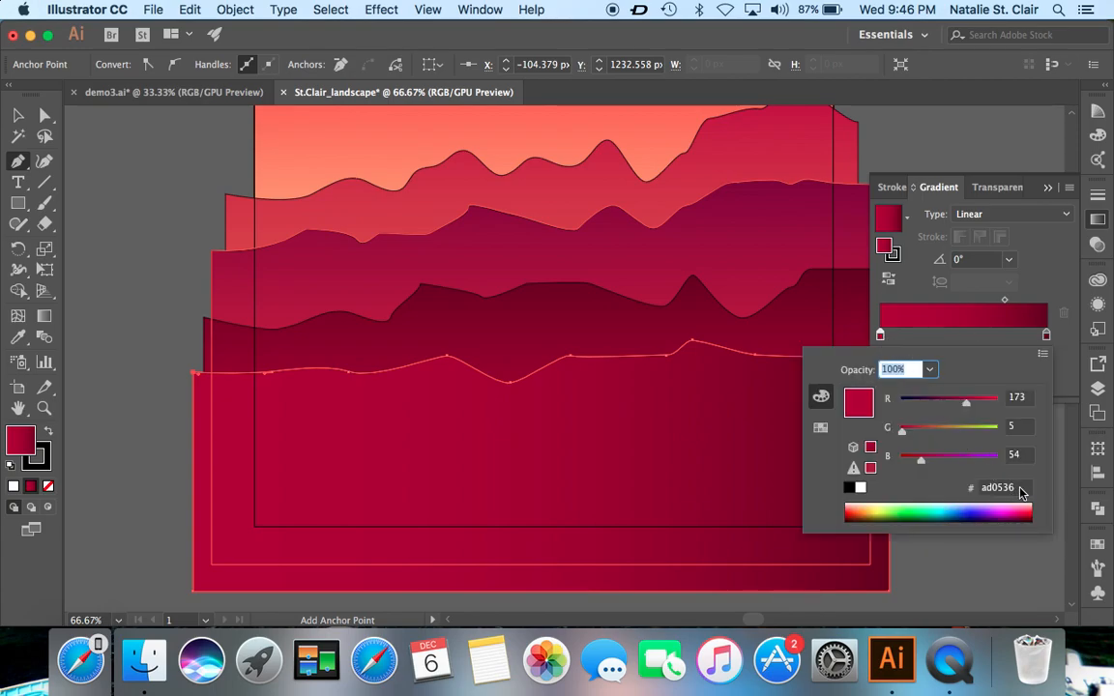
{"action": "left_click", "coordinate": [979, 488]}
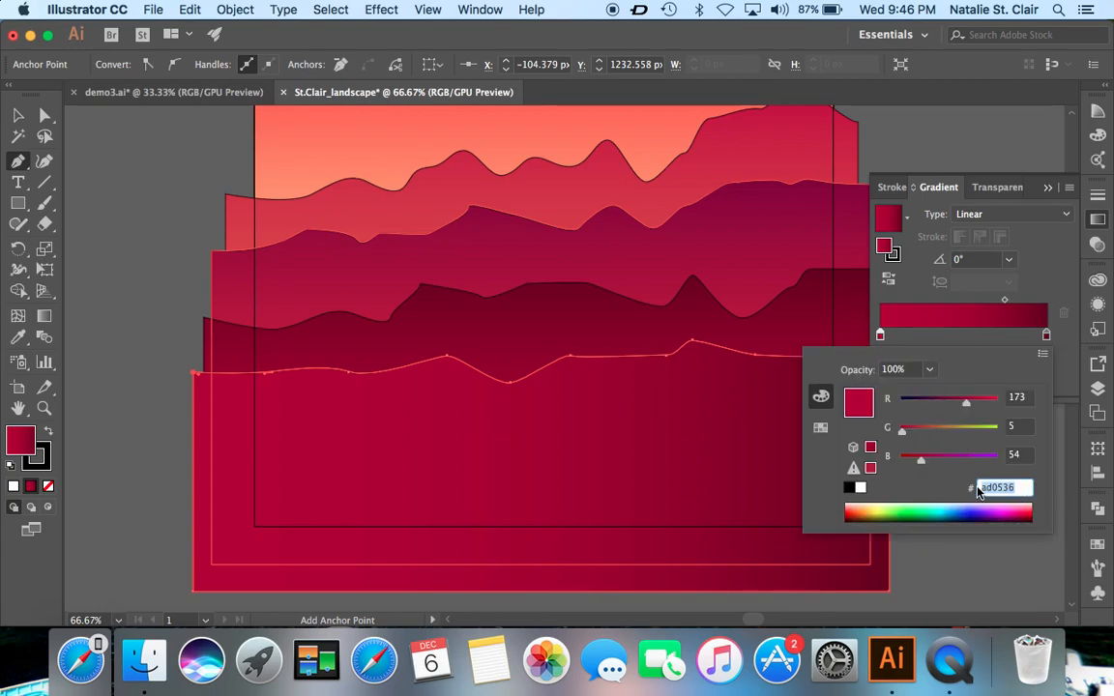
{"action": "type", "text": "5f001a"}
{"action": "key", "text": "Return"}
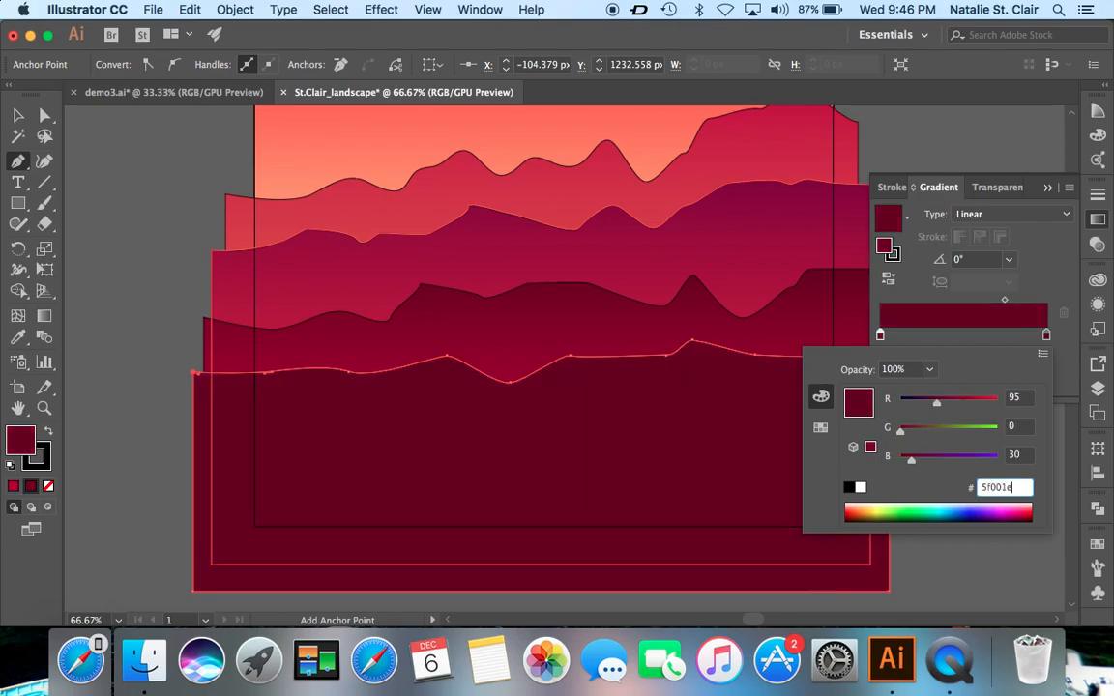
- Set the colour of the fourth hill's 100% gradient stop to a very dark maroon
{"action": "left_click", "coordinate": [1046, 336]}
{"action": "double_click", "coordinate": [1047, 336]}
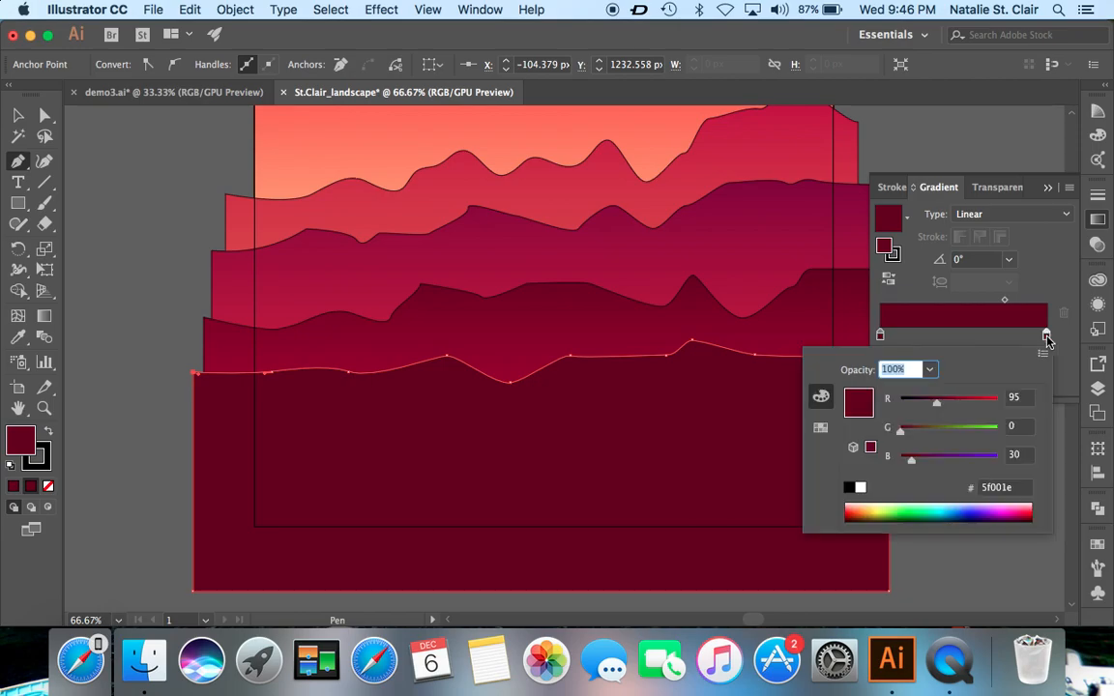
{"action": "left_click", "coordinate": [1006, 487]}
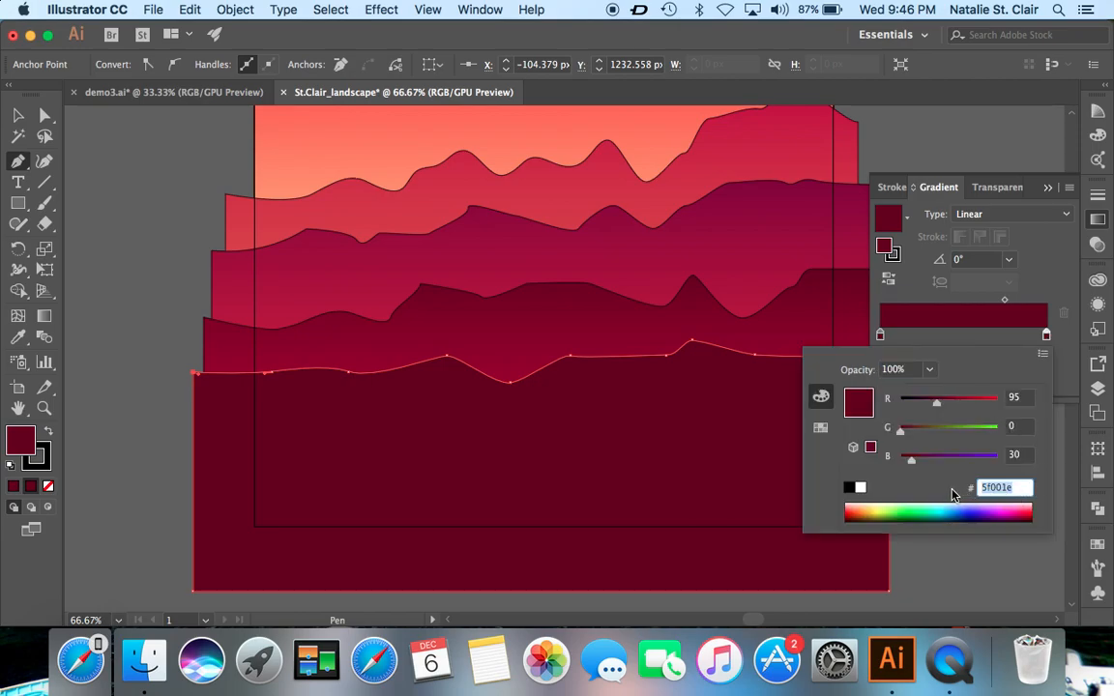
{"action": "type", "text": "430"}
{"action": "key", "text": "Return"}
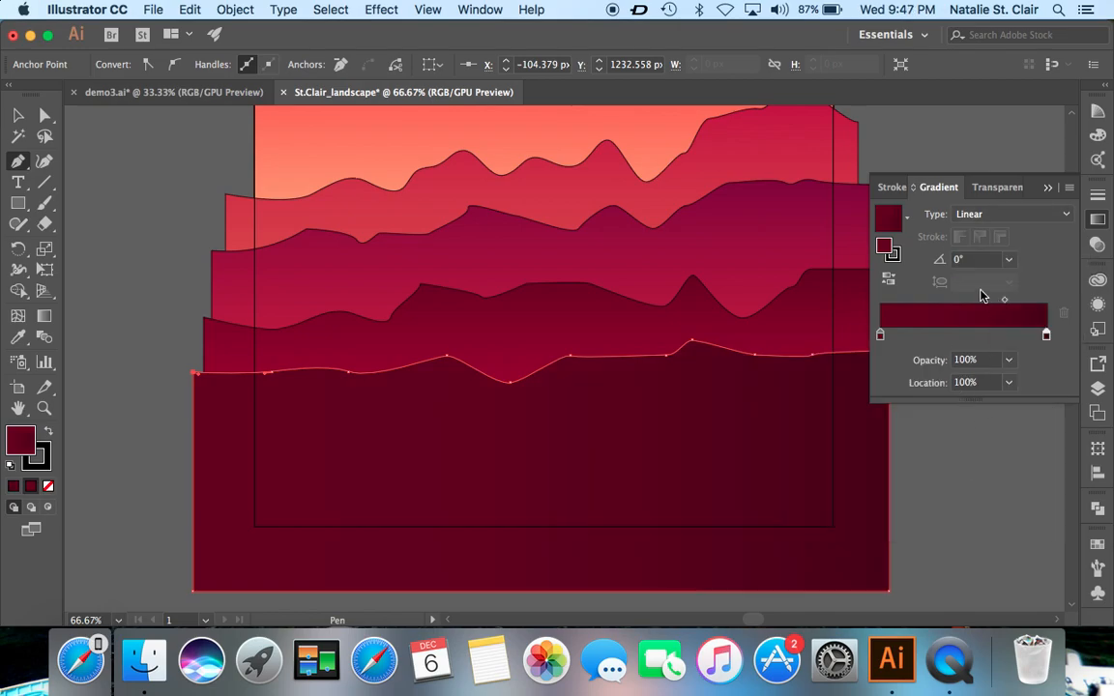
- Set the fourth hill's gradient angle to 90°
{"action": "left_click", "coordinate": [939, 261]}
{"action": "type", "text": "90"}
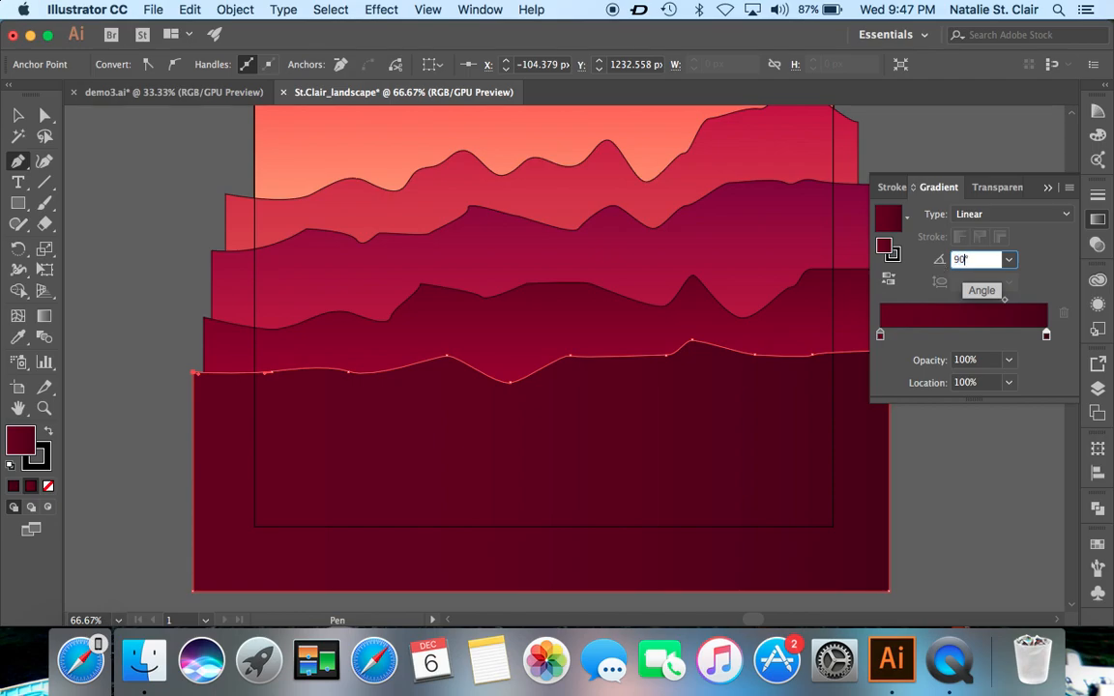
{"action": "key", "text": "Return"}
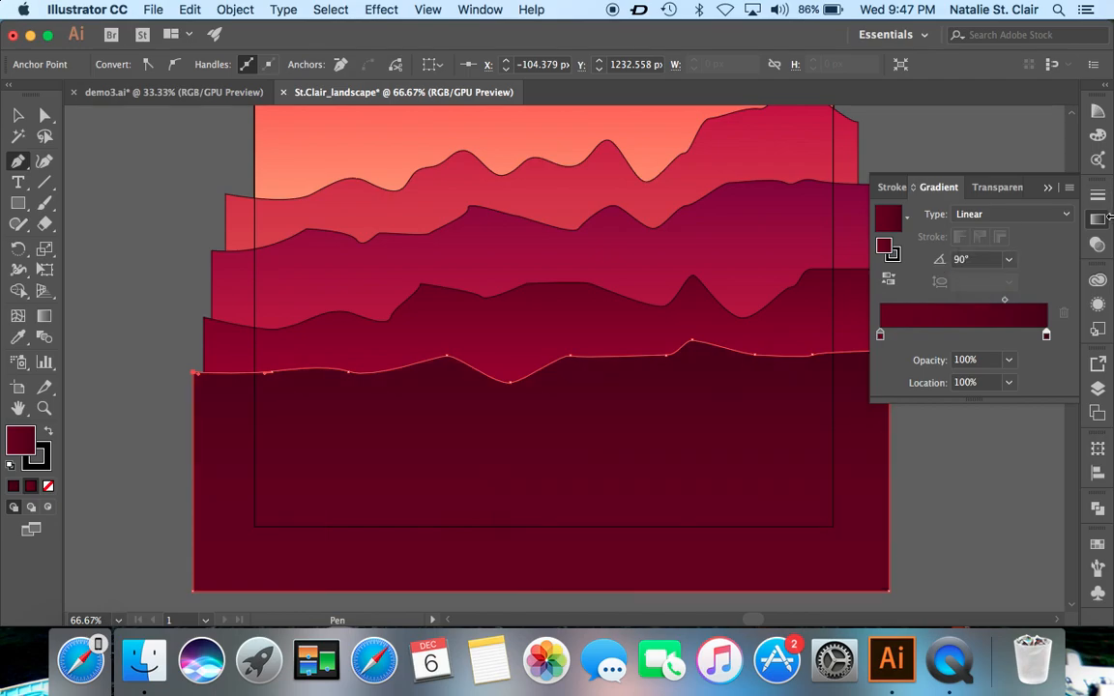
- Rename the fourth hill's path on the Hills layer as 4th
{"action": "key", "text": "F7"}
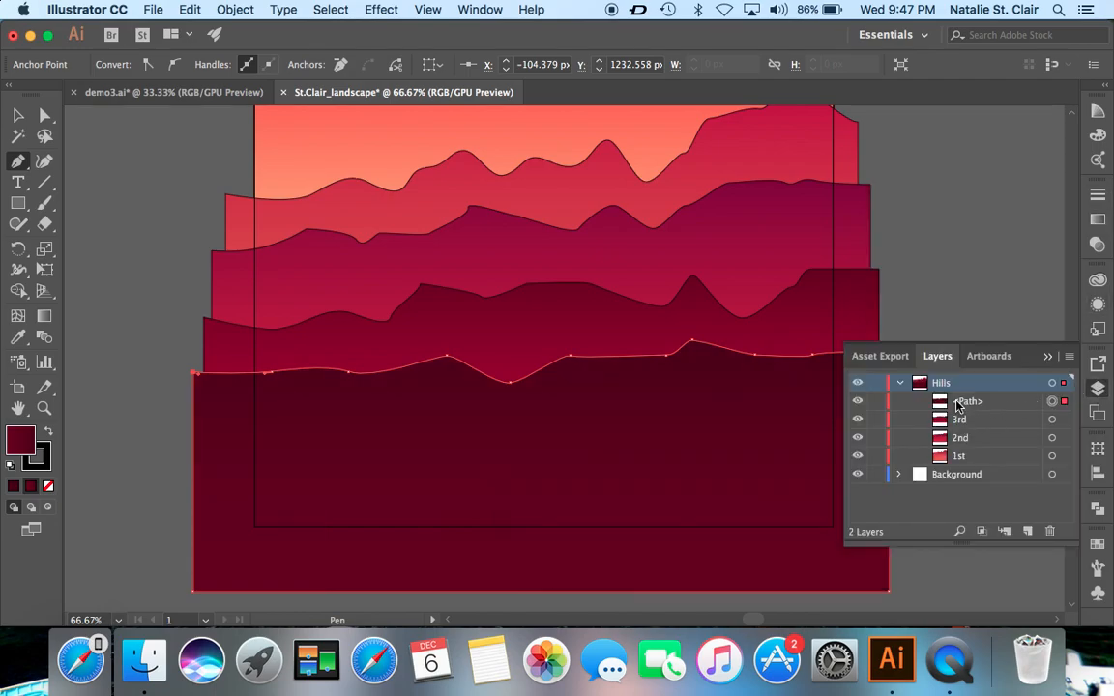
{"action": "double_click", "coordinate": [958, 407]}
{"action": "type", "text": "4"}
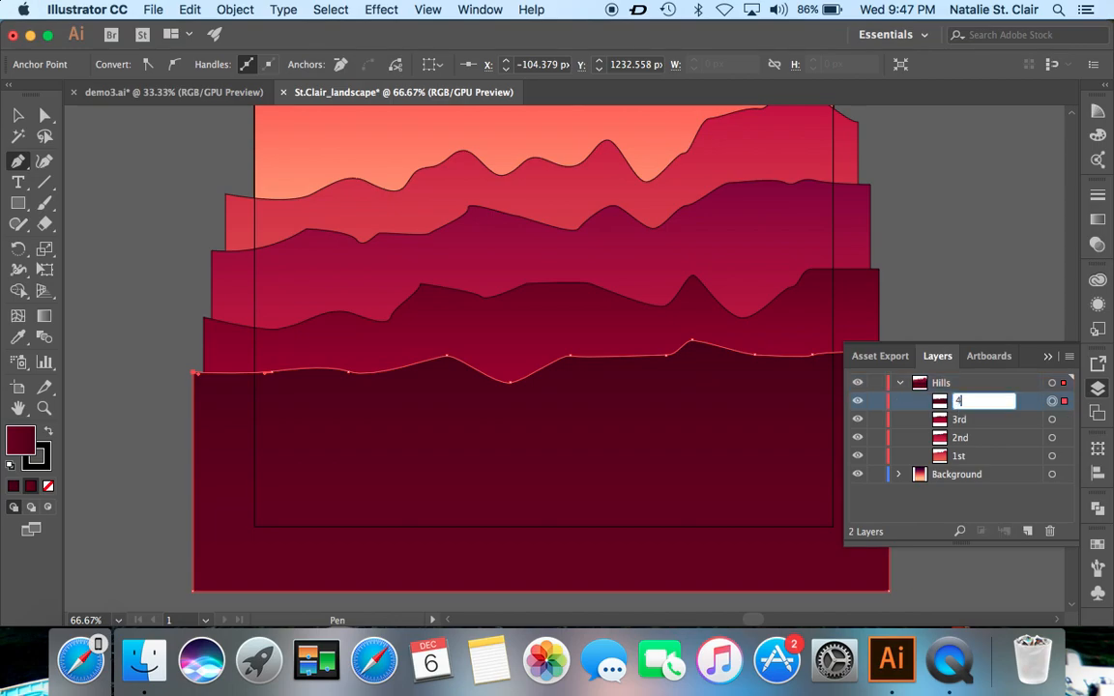
{"action": "type", "text": "th"}
{"action": "key", "text": "Return"}
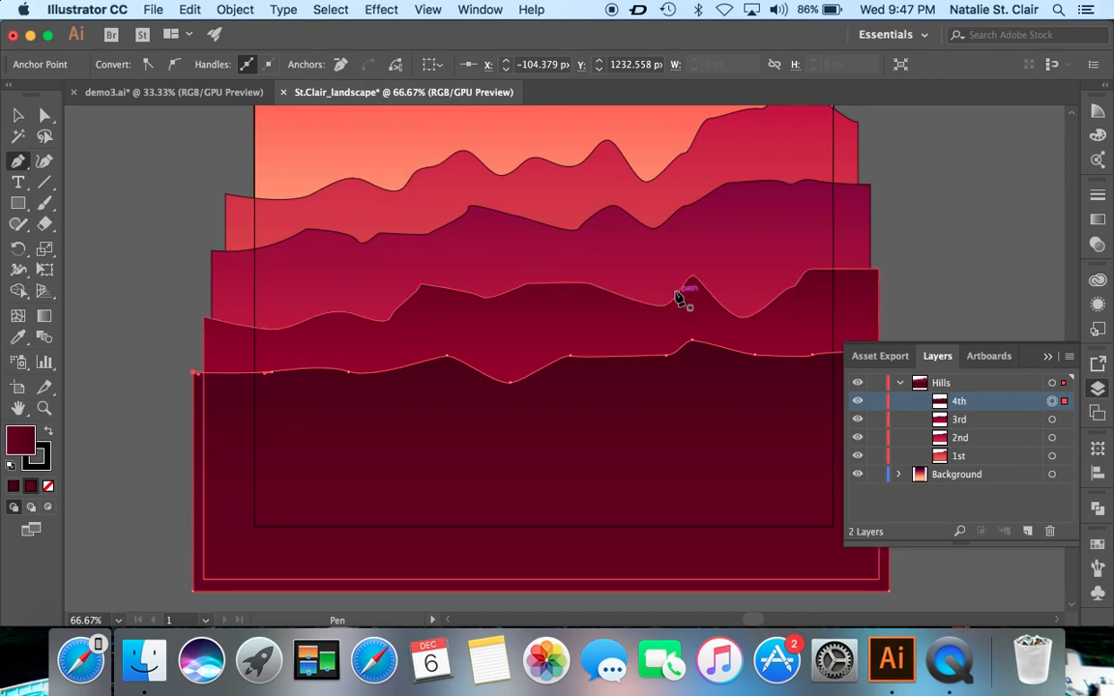
- Remove the black stroke from all four hills together and clear the selection
{"action": "left_click", "coordinate": [1063, 419]}
{"action": "left_click", "coordinate": [1064, 438]}
{"action": "left_click", "coordinate": [1064, 456]}
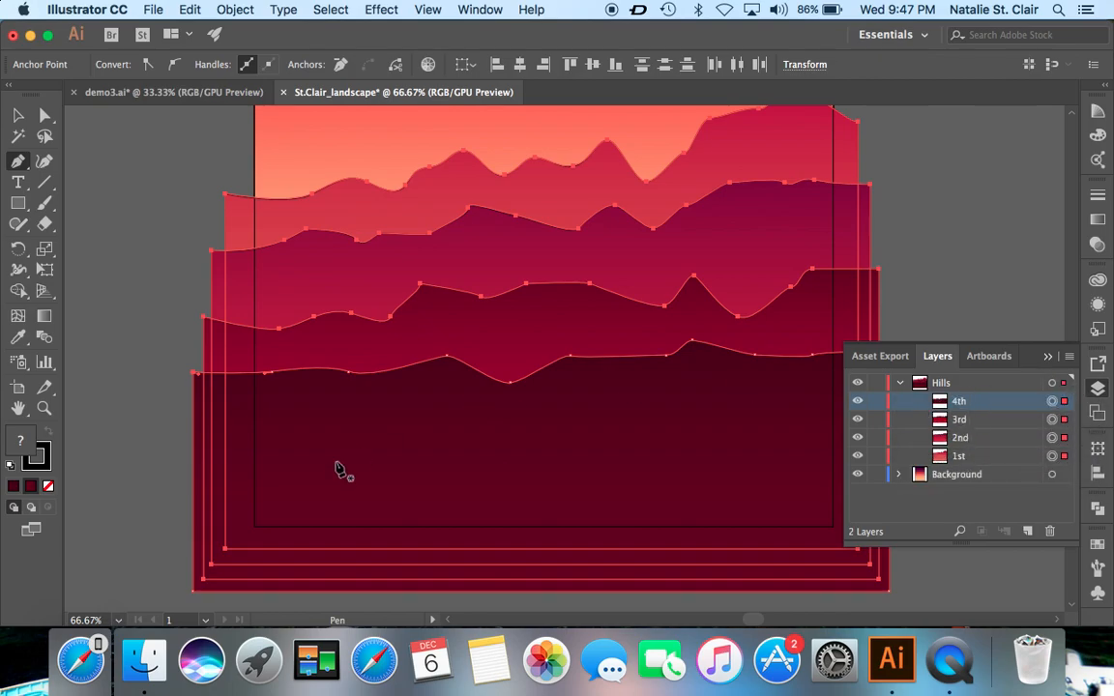
{"action": "left_click", "coordinate": [45, 462]}
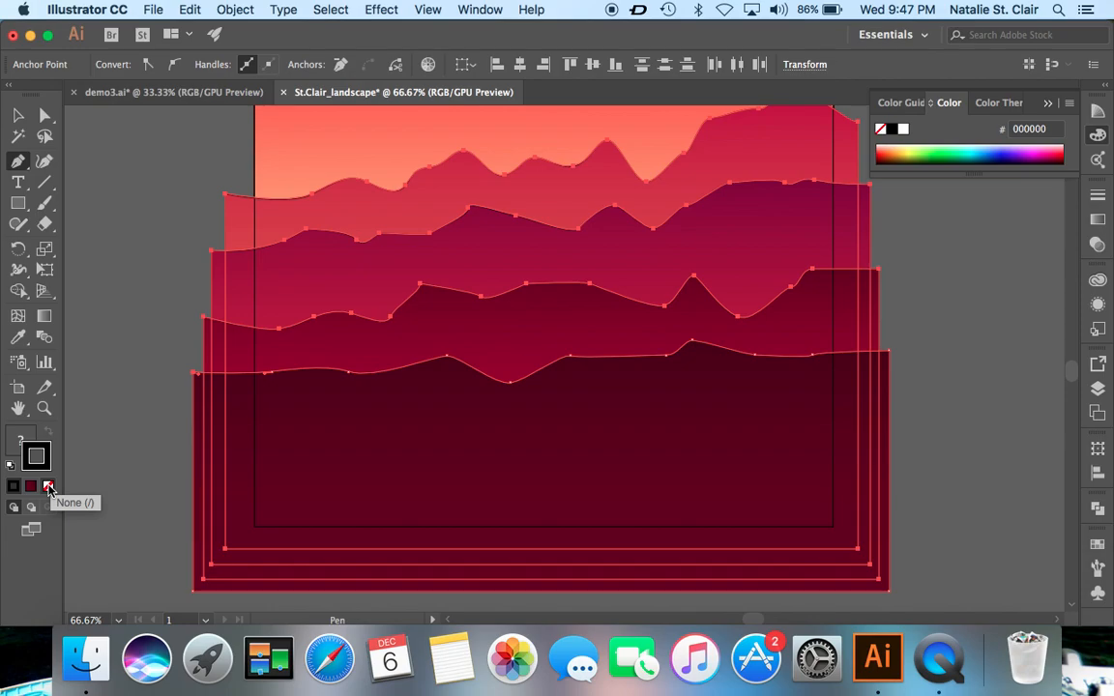
{"action": "left_click", "coordinate": [49, 486]}
{"action": "left_click", "coordinate": [18, 115]}
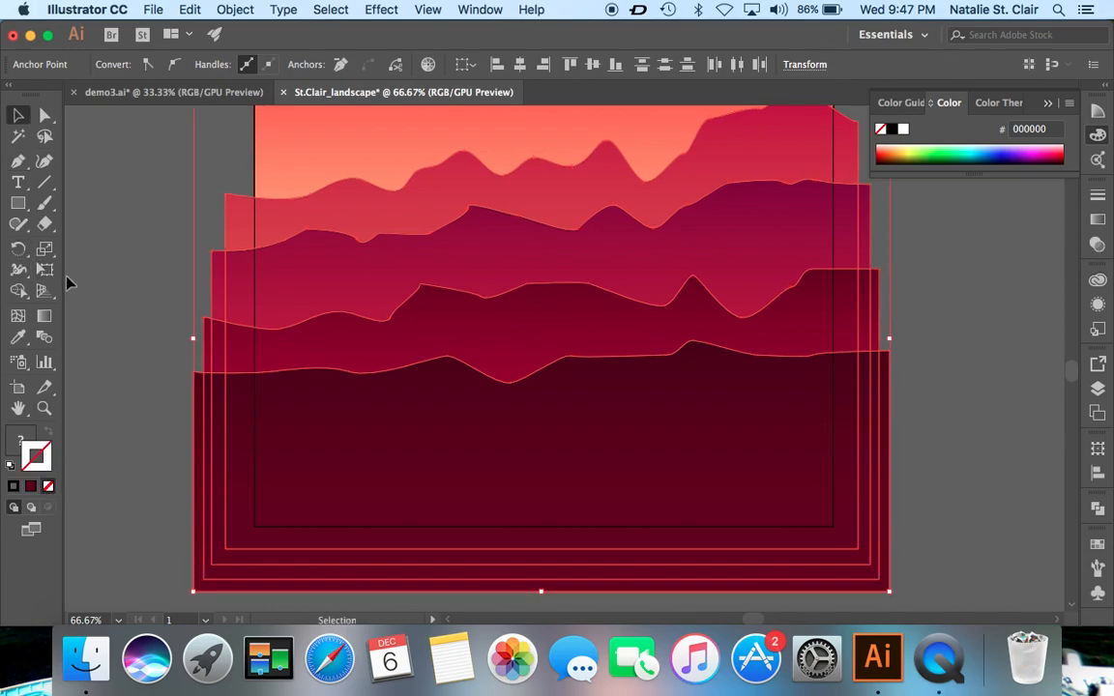
{"action": "left_click", "coordinate": [72, 280]}
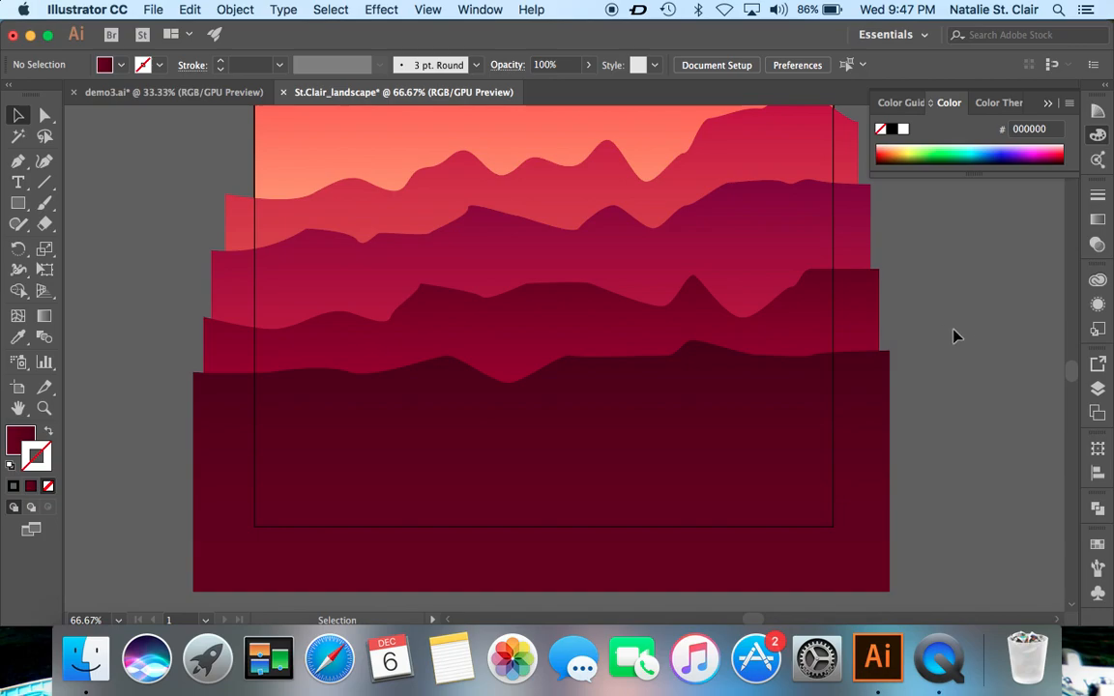
- Examine the fourth hill's ridge edge at high magnification and return to an overview of the hills at 50%
{"action": "key", "text": "super+equal"}
{"action": "key", "text": "super+equal"}
{"action": "key", "text": "super+equal"}
{"action": "key", "text": "super+equal"}
{"action": "key", "text": "super+equal"}
{"action": "key", "text": "super+equal"}
{"action": "key", "text": "super+equal"}
{"action": "key", "text": "super+equal"}
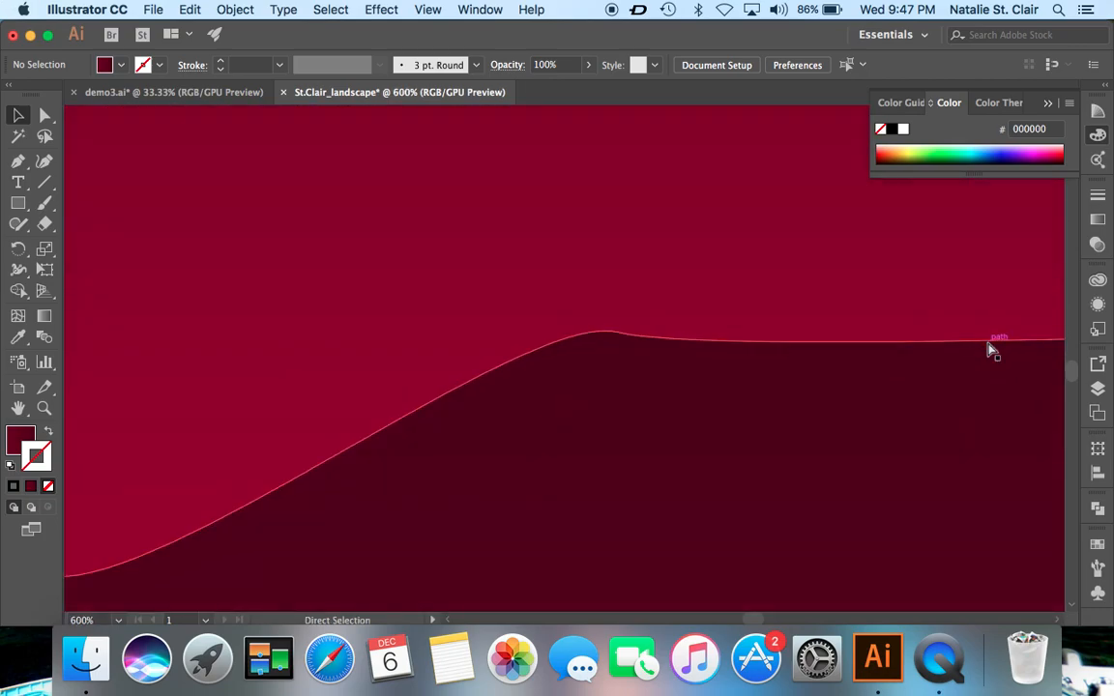
{"action": "key", "text": "super+equal"}
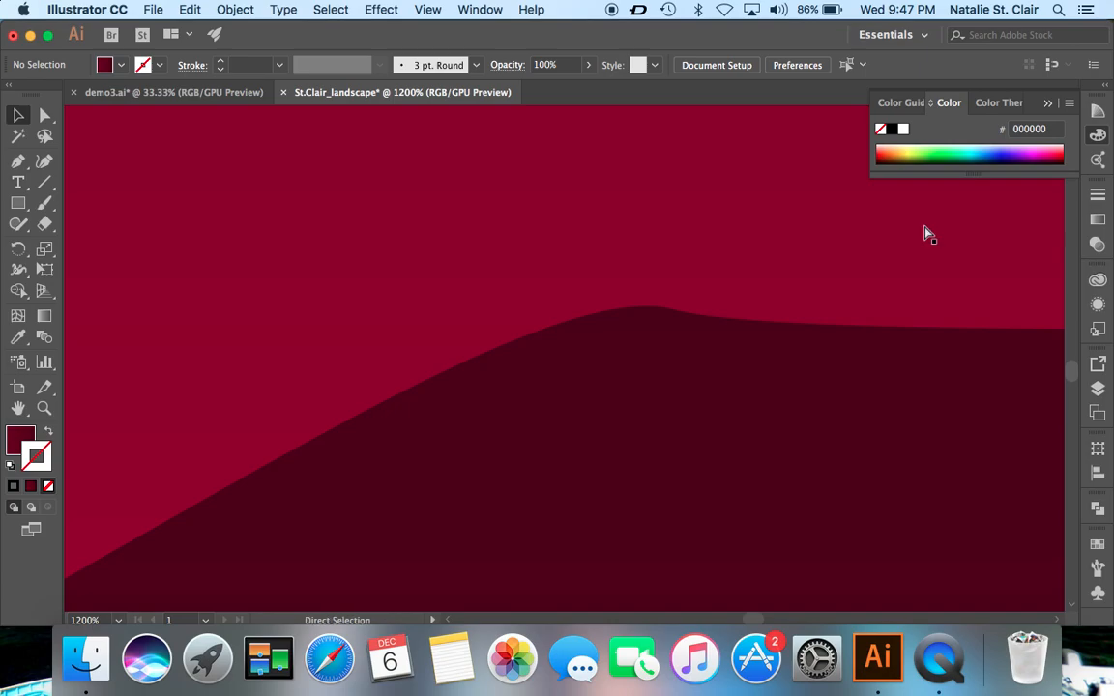
{"action": "key", "text": "super+equal"}
{"action": "key", "text": "super+equal"}
{"action": "key", "text": "super+equal"}
{"action": "key", "text": "super+equal"}
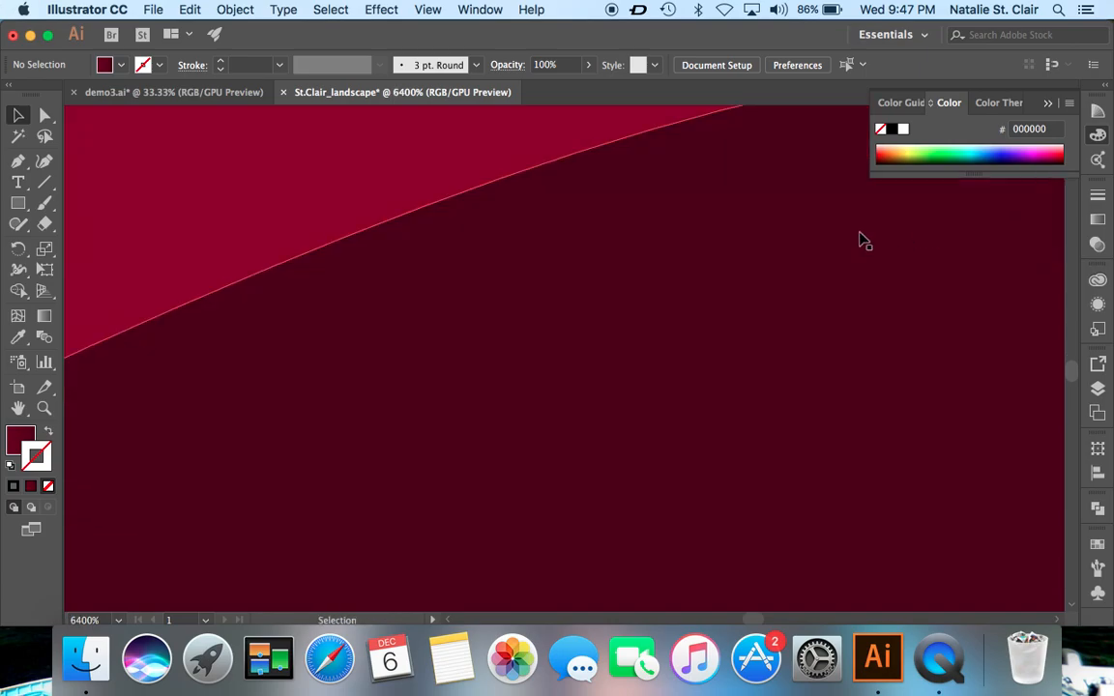
{"action": "key", "text": "super+minus"}
{"action": "key", "text": "super+minus"}
{"action": "key", "text": "super+minus"}
{"action": "key", "text": "super+minus"}
{"action": "key", "text": "super+minus"}
{"action": "key", "text": "super+minus"}
{"action": "key", "text": "super+minus"}
{"action": "key", "text": "super+minus"}
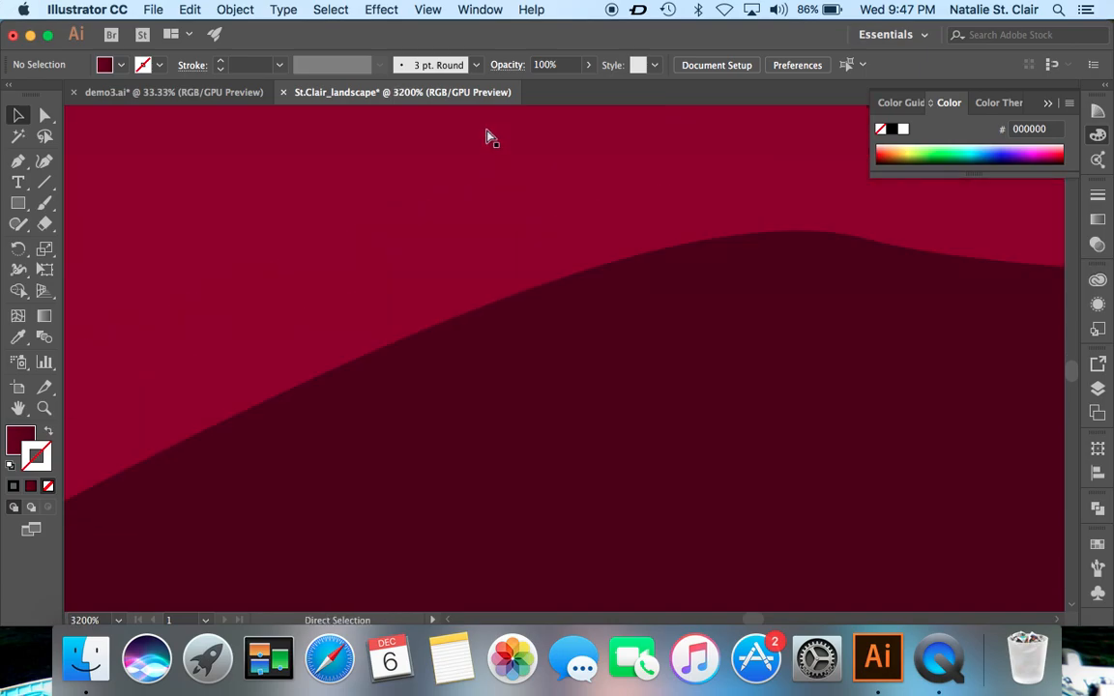
{"action": "key", "text": "super+minus"}
{"action": "key", "text": "super+minus"}
{"action": "key", "text": "super+minus"}
{"action": "key", "text": "super+minus"}
{"action": "key", "text": "super+minus"}
{"action": "key", "text": "super+minus"}
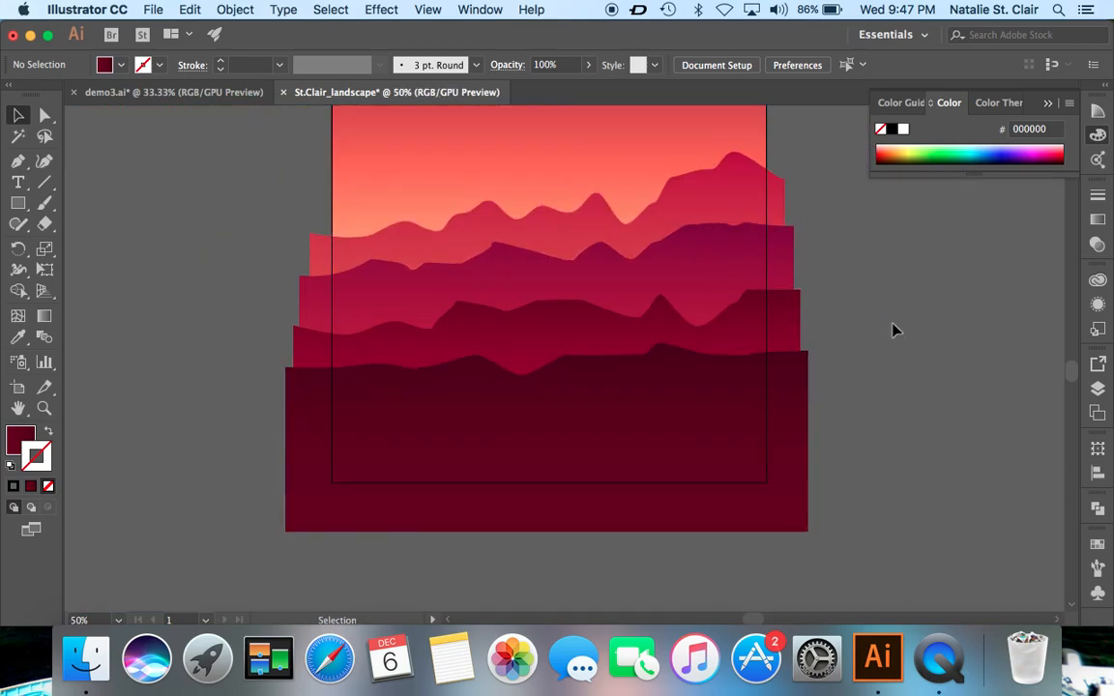
{"action": "scroll", "coordinate": [894, 330], "scroll_direction": "up", "scroll_amount": 5}
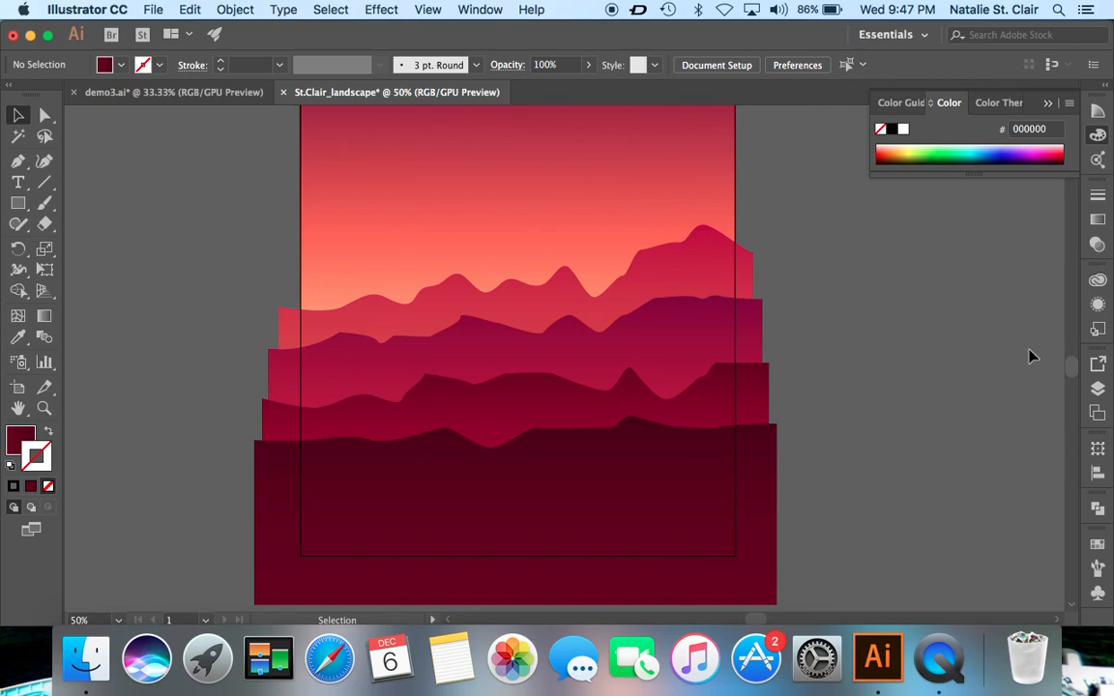
- Collapse the Hills layer and create a new layer named Foreground above it
{"action": "left_click", "coordinate": [1098, 387]}
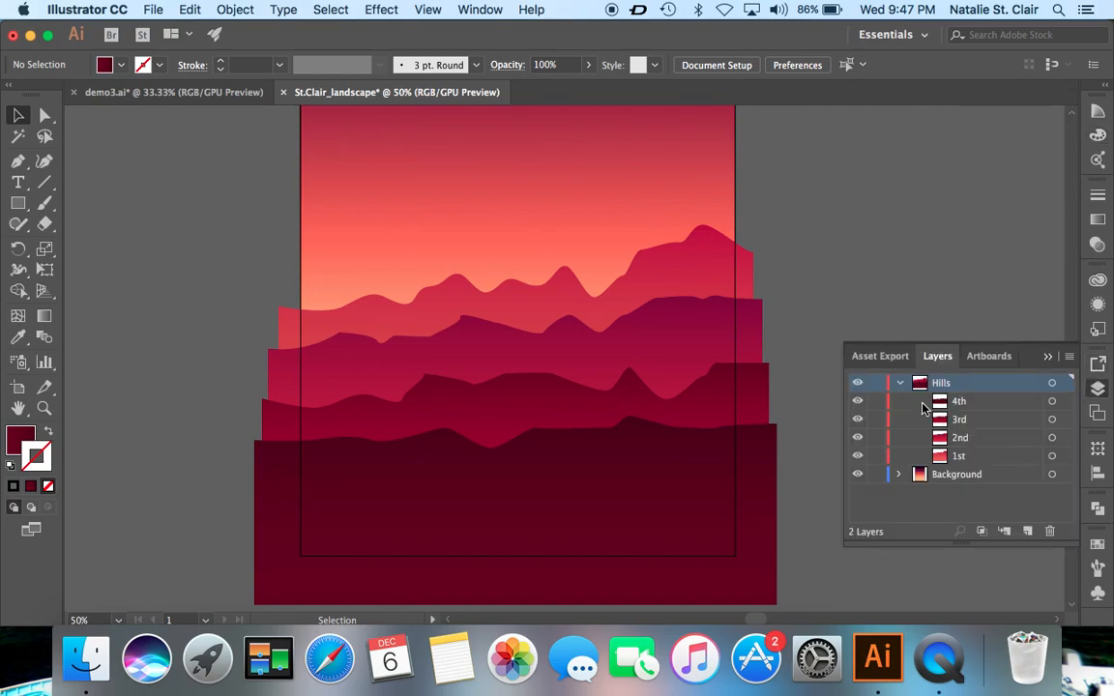
{"action": "left_click", "coordinate": [900, 384]}
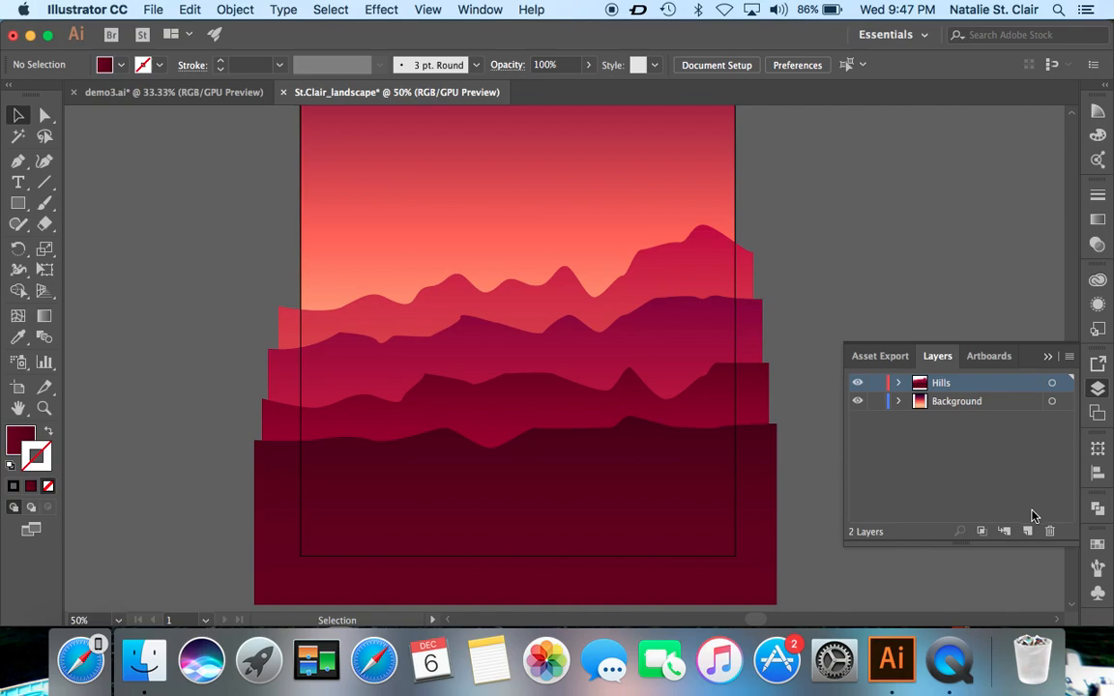
{"action": "left_click", "coordinate": [1028, 533]}
{"action": "double_click", "coordinate": [952, 383]}
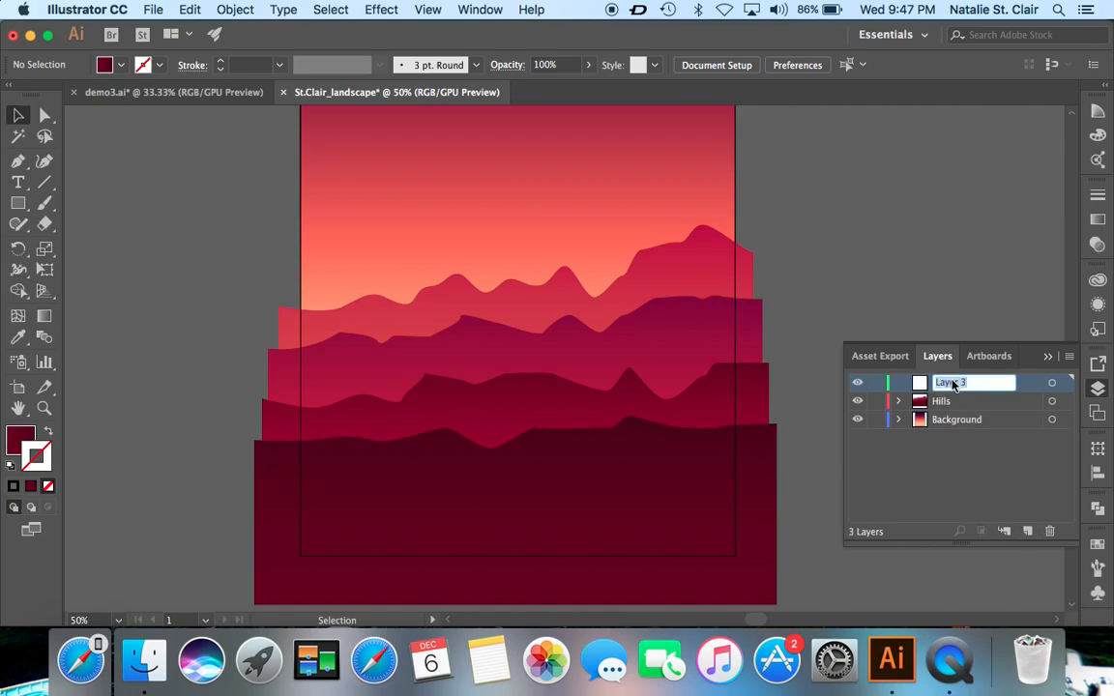
{"action": "type", "text": "Foreground"}
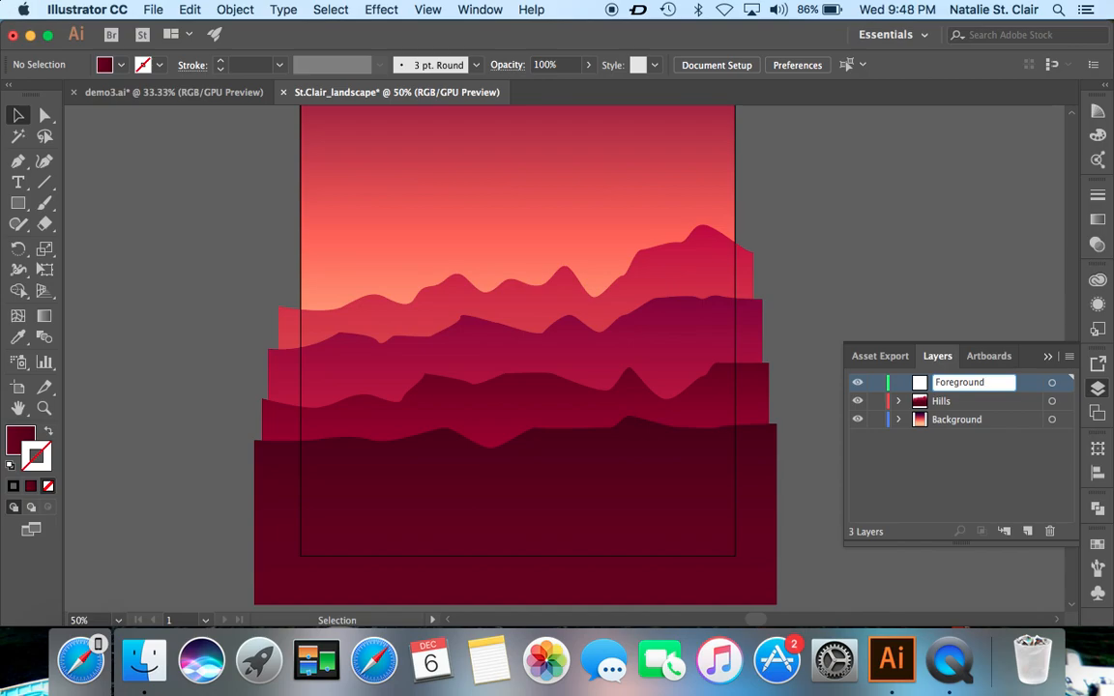
{"action": "key", "text": "Return"}
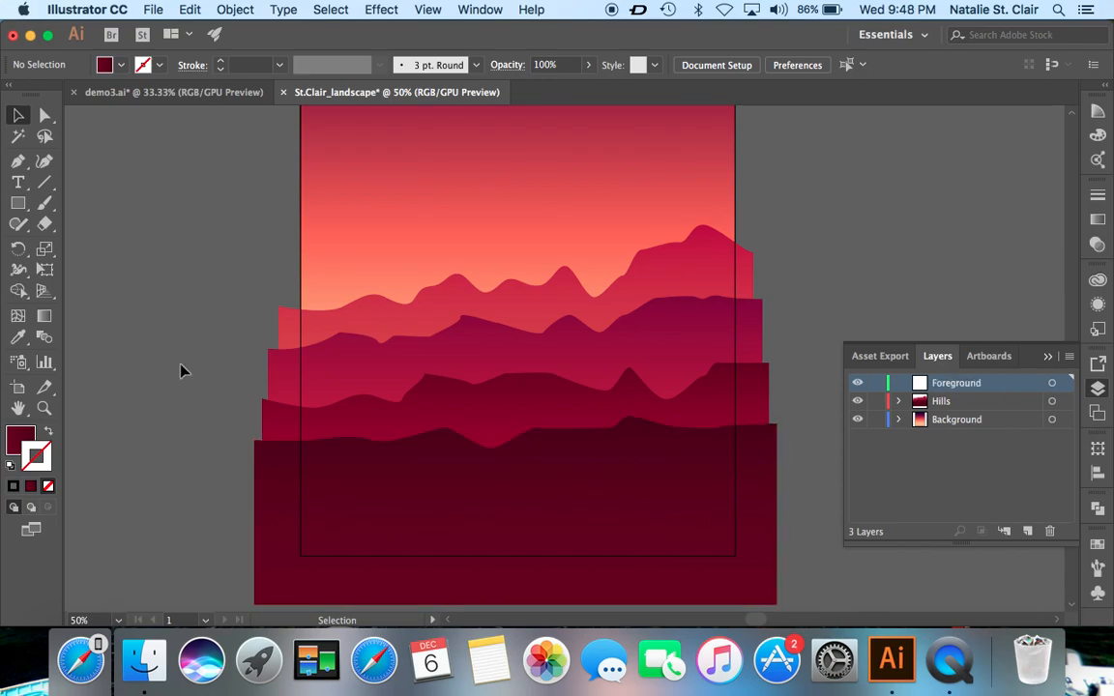
- Draw a closed Pen shape on the Foreground layer with a gently wavy top edge below the fourth hill's ridge, extending past the artboard's sides and bottom
{"action": "left_click", "coordinate": [18, 164]}
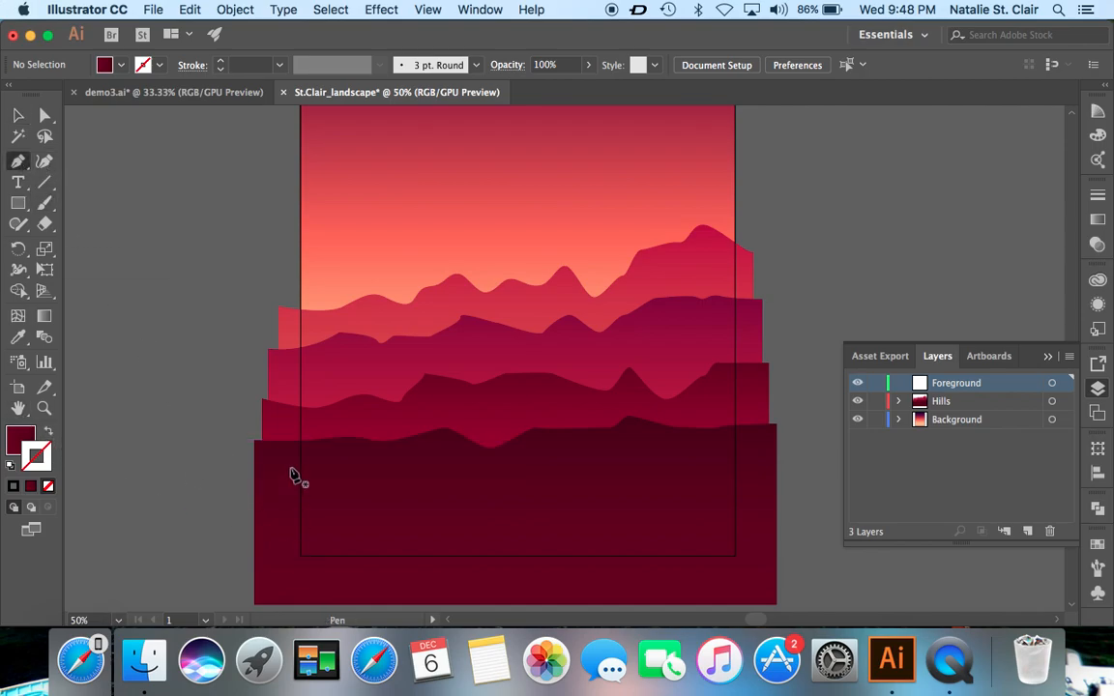
{"action": "left_click_drag", "start_coordinate": [286, 458], "coordinate": [401, 470]}
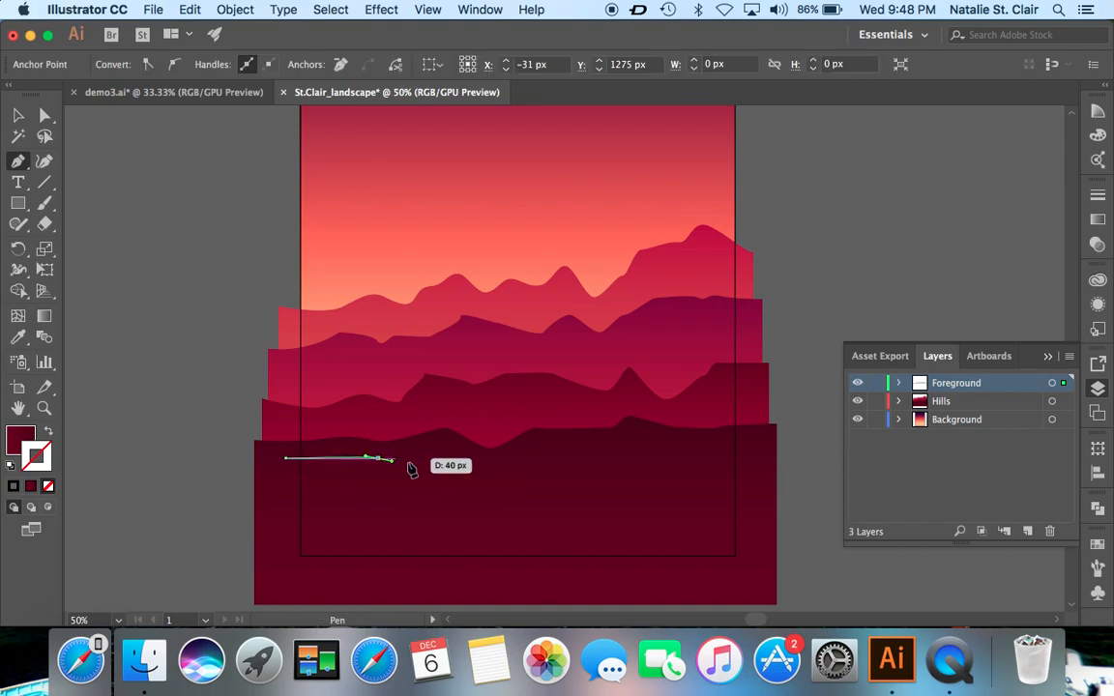
{"action": "left_click_drag", "start_coordinate": [488, 472], "coordinate": [496, 472]}
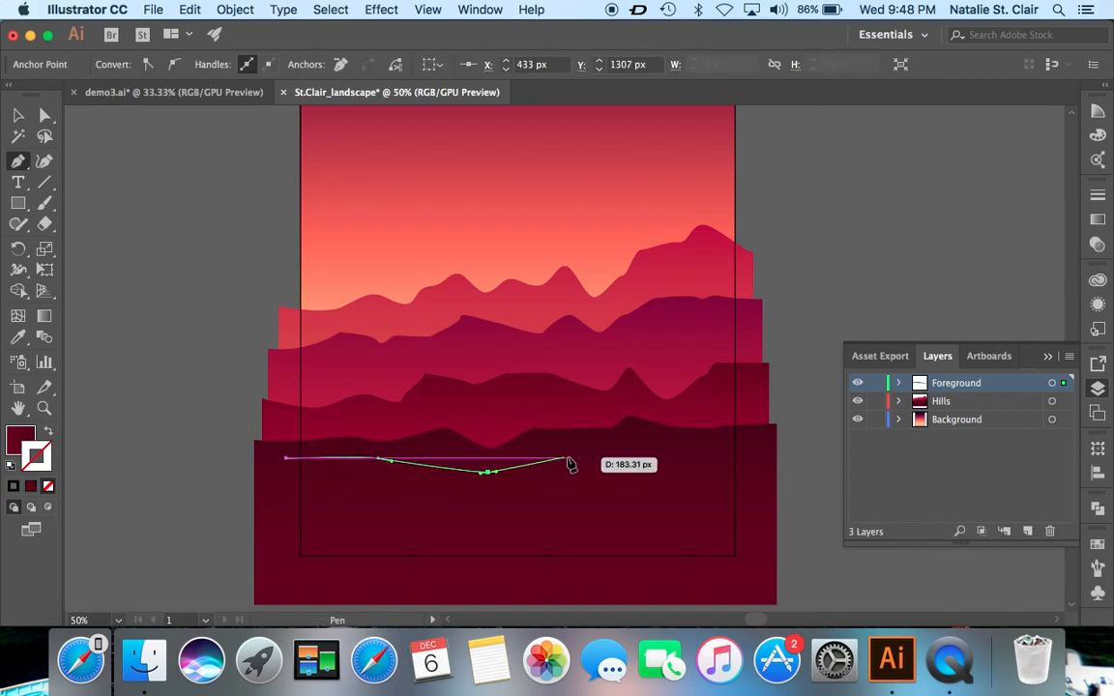
{"action": "left_click_drag", "start_coordinate": [580, 457], "coordinate": [596, 456]}
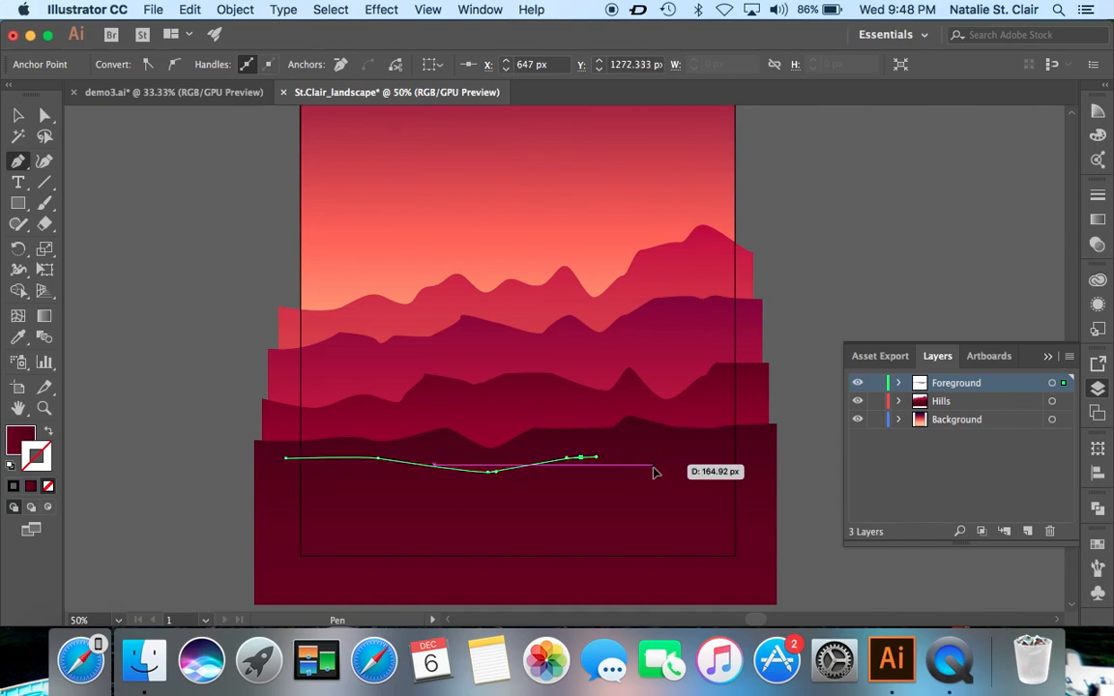
{"action": "left_click_drag", "start_coordinate": [664, 469], "coordinate": [711, 459]}
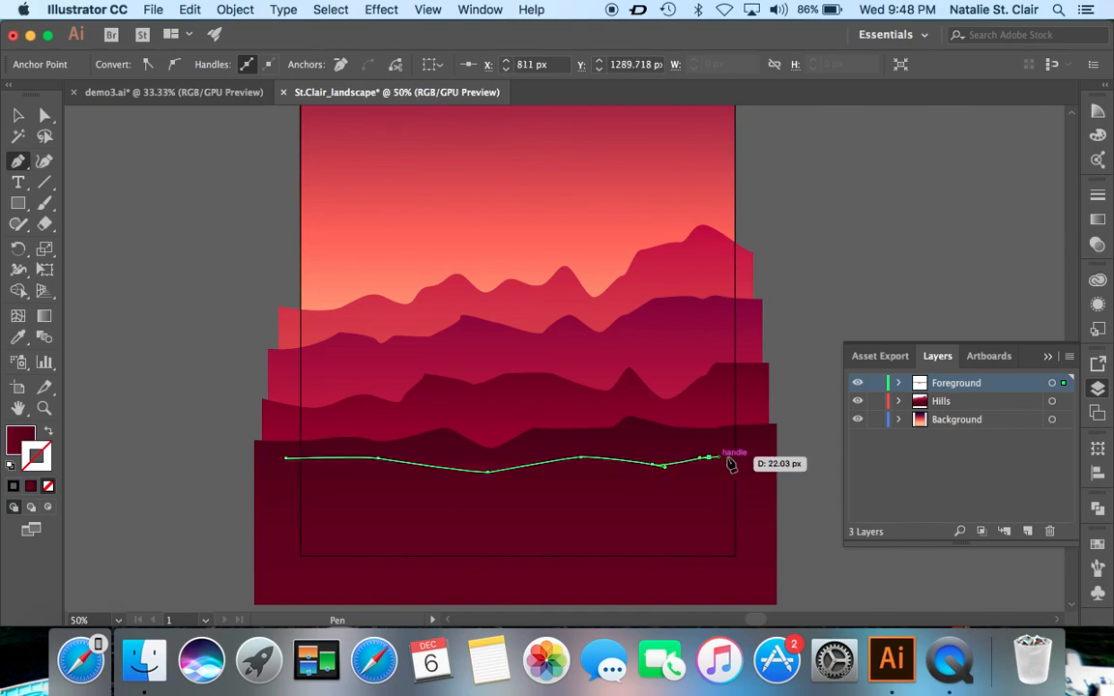
{"action": "left_click", "coordinate": [752, 457]}
{"action": "scroll", "coordinate": [755, 463], "scroll_direction": "down", "scroll_amount": 2}
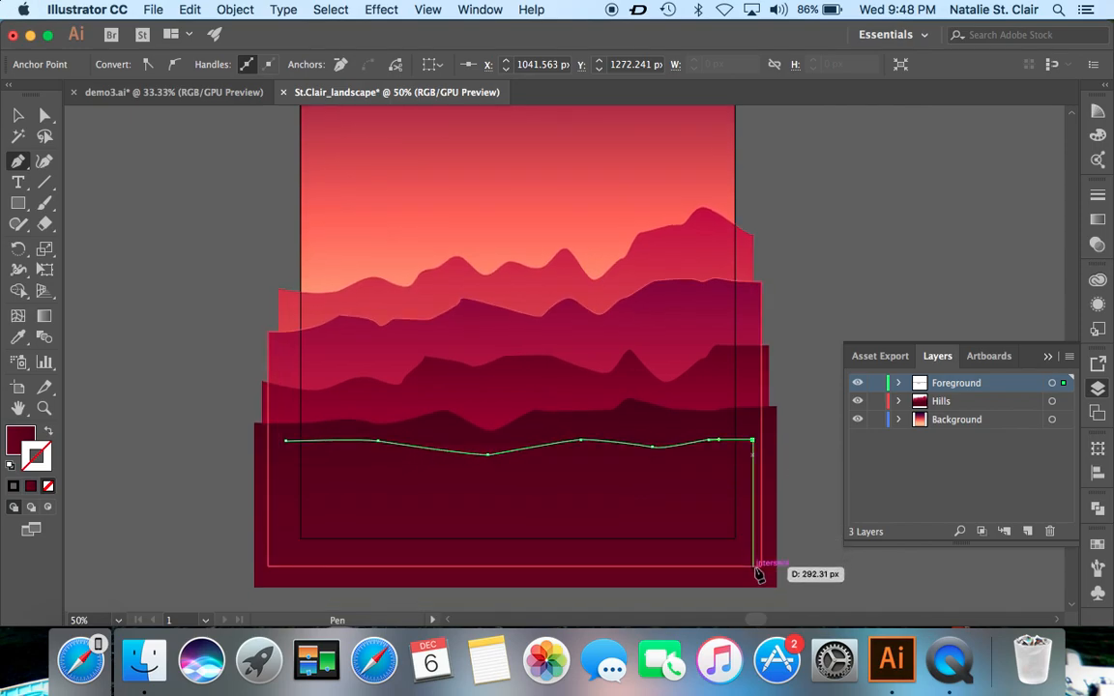
{"action": "left_click", "coordinate": [754, 572]}
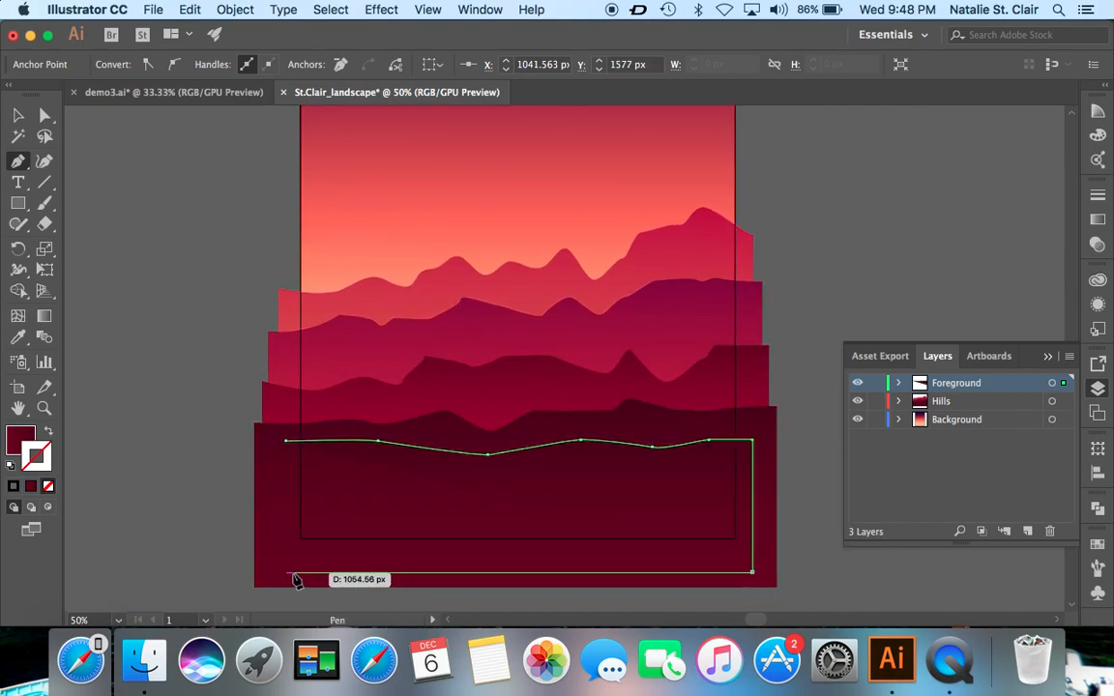
{"action": "left_click", "coordinate": [286, 573]}
{"action": "left_click", "coordinate": [286, 442]}
- Fill the foreground shape with the solid colour hex 320115
{"action": "left_click", "coordinate": [21, 437]}
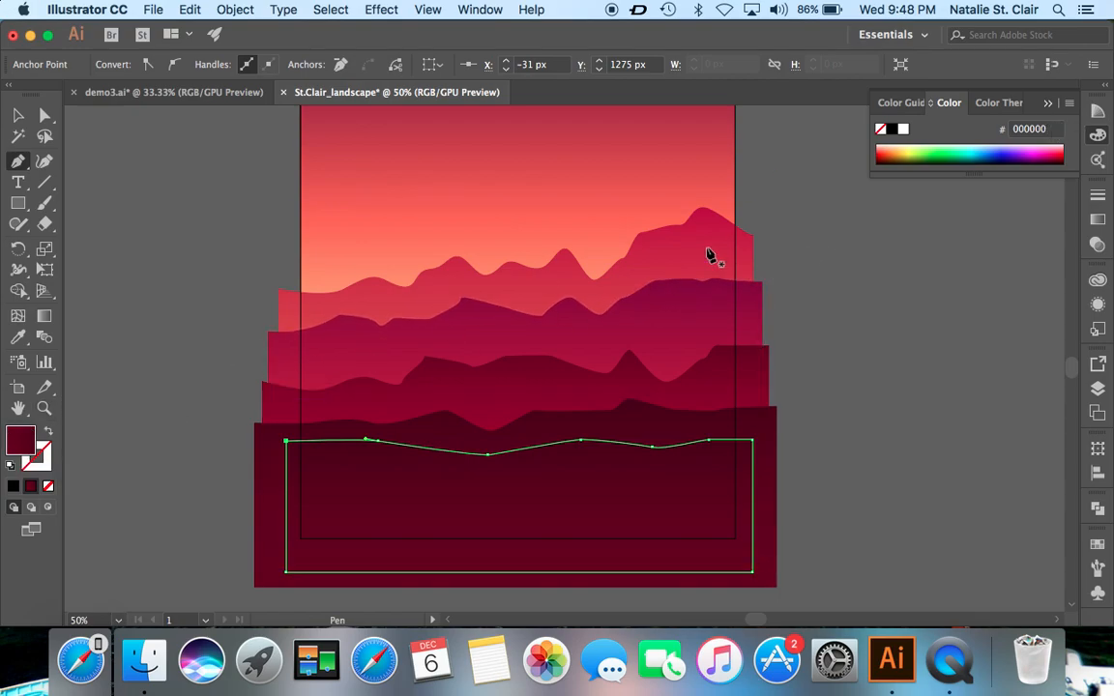
{"action": "left_click", "coordinate": [1038, 135]}
{"action": "left_click_drag", "start_coordinate": [1037, 135], "coordinate": [1006, 134]}
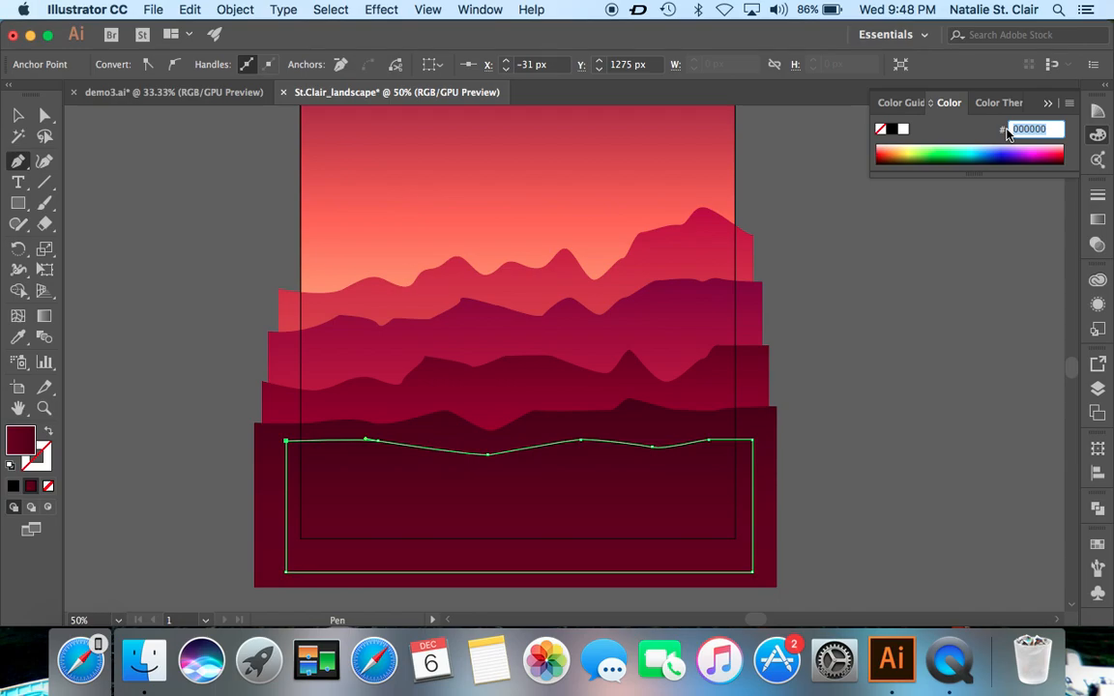
{"action": "type", "text": "320115"}
{"action": "key", "text": "Return"}
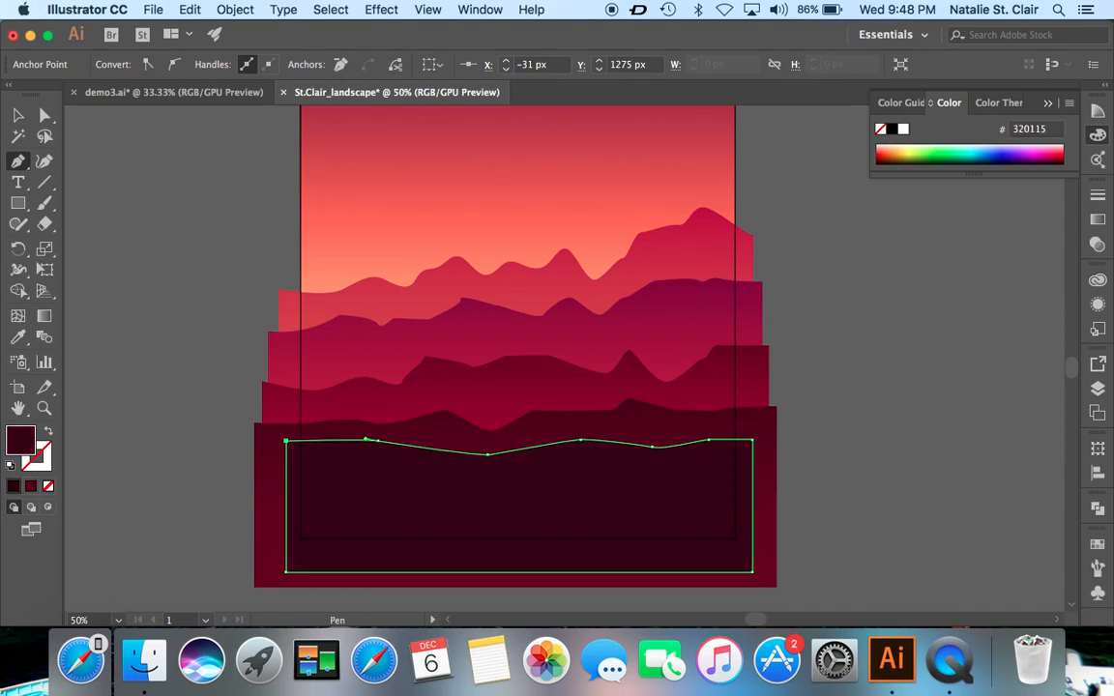
{"action": "left_click", "coordinate": [1097, 140]}
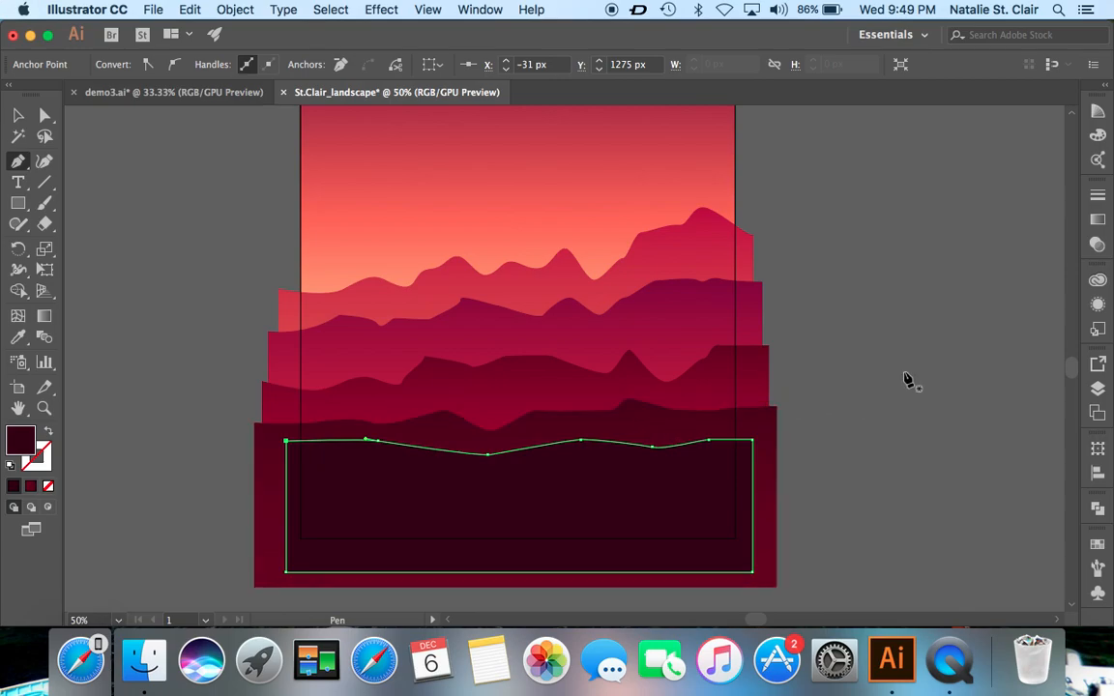
- Expand the Hills layer, select all four of its hill shapes and clear the selection
{"action": "left_click", "coordinate": [1097, 388]}
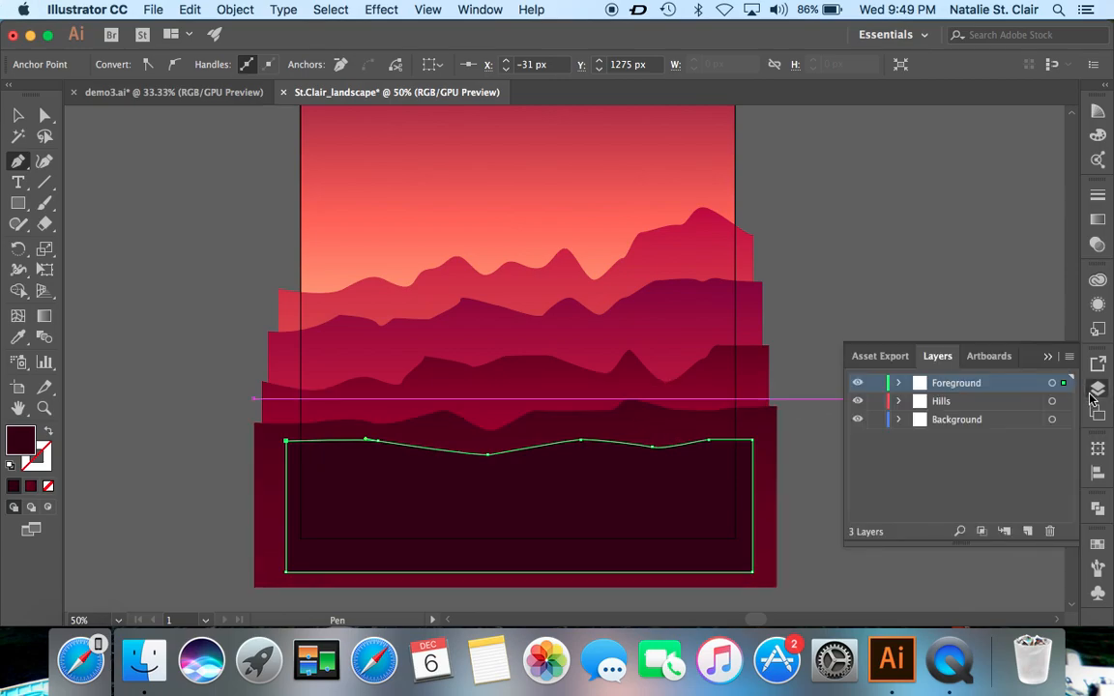
{"action": "left_click", "coordinate": [899, 401]}
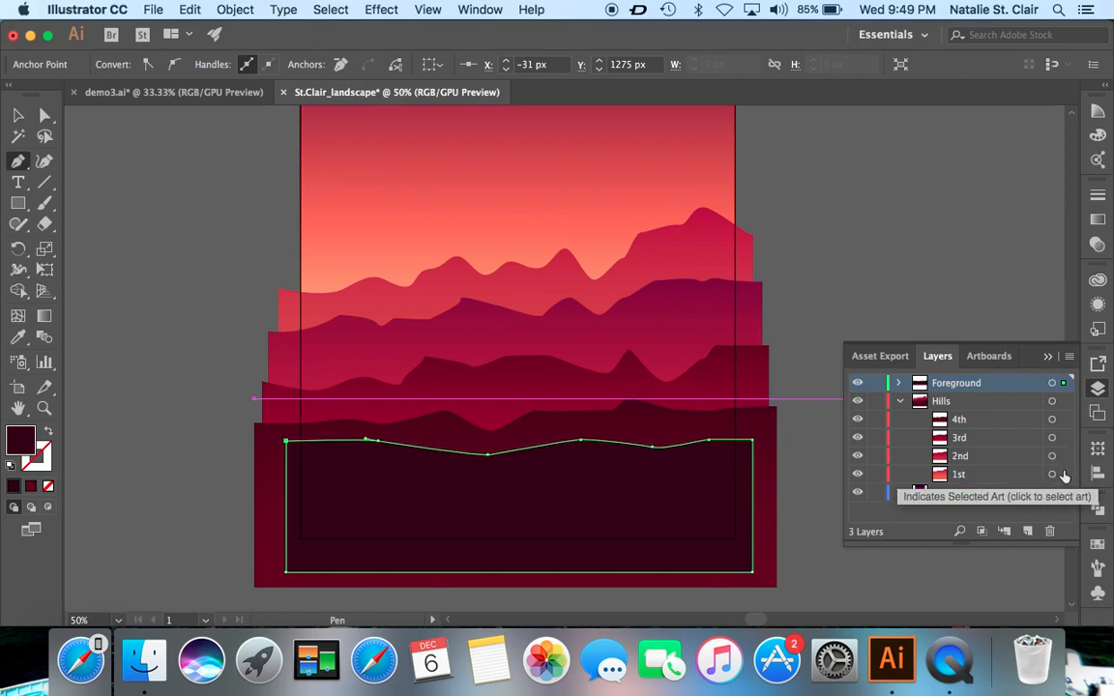
{"action": "left_click", "coordinate": [1065, 475]}
{"action": "left_click", "coordinate": [1062, 457]}
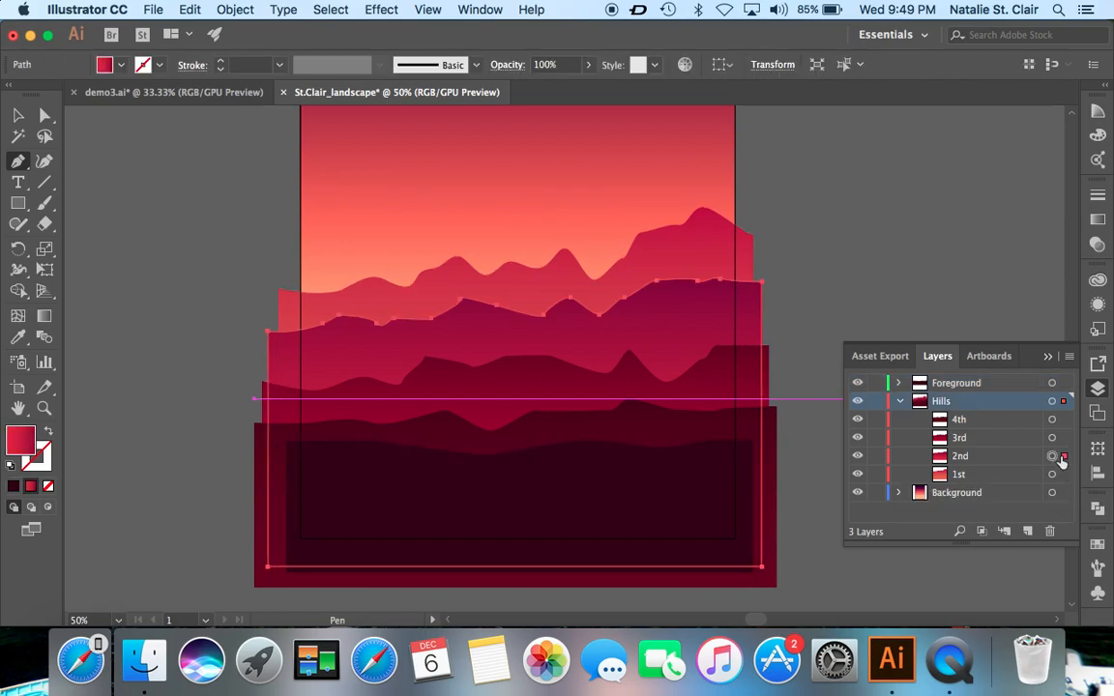
{"action": "left_click", "coordinate": [1065, 402]}
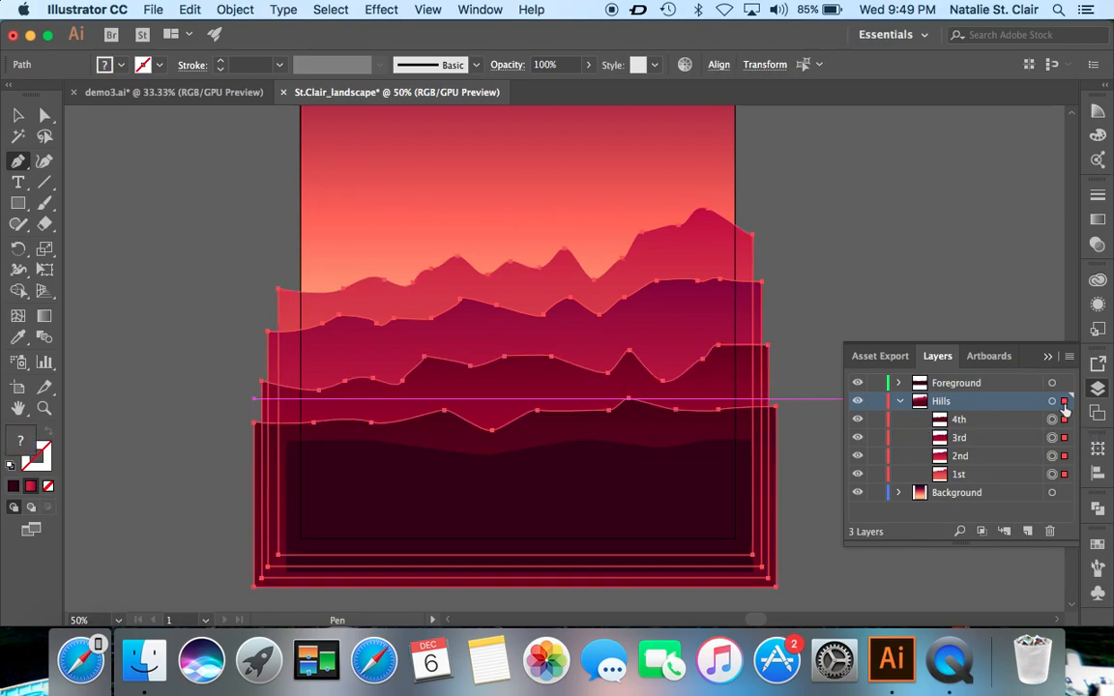
{"action": "left_click", "coordinate": [1039, 308]}
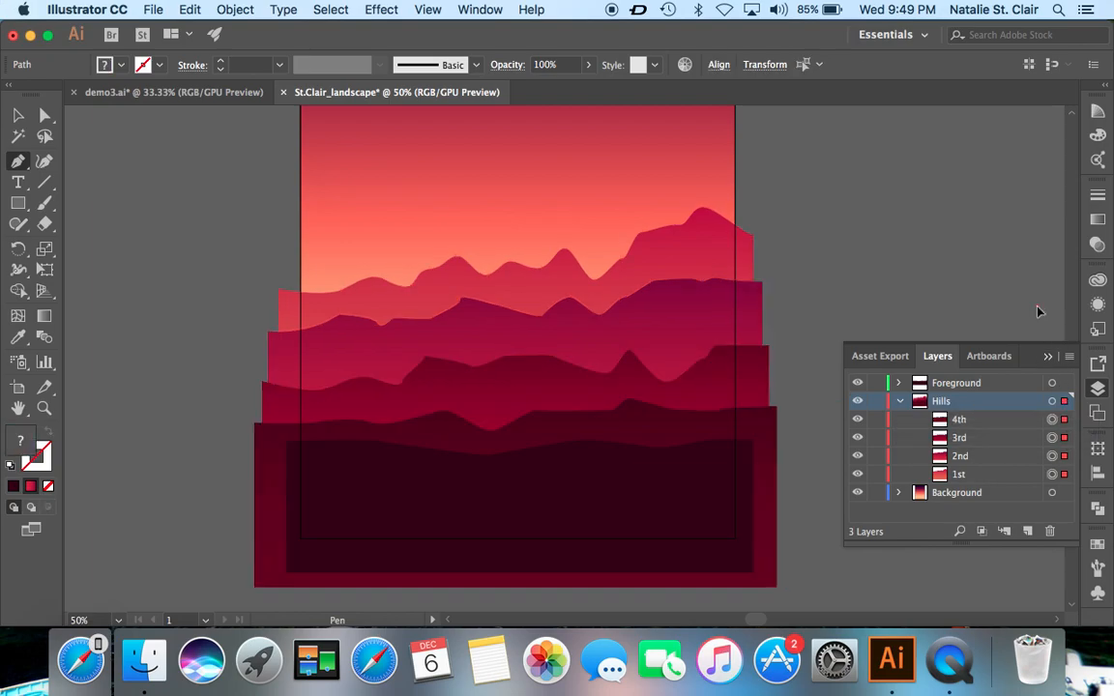
{"action": "key", "text": "BackSpace"}
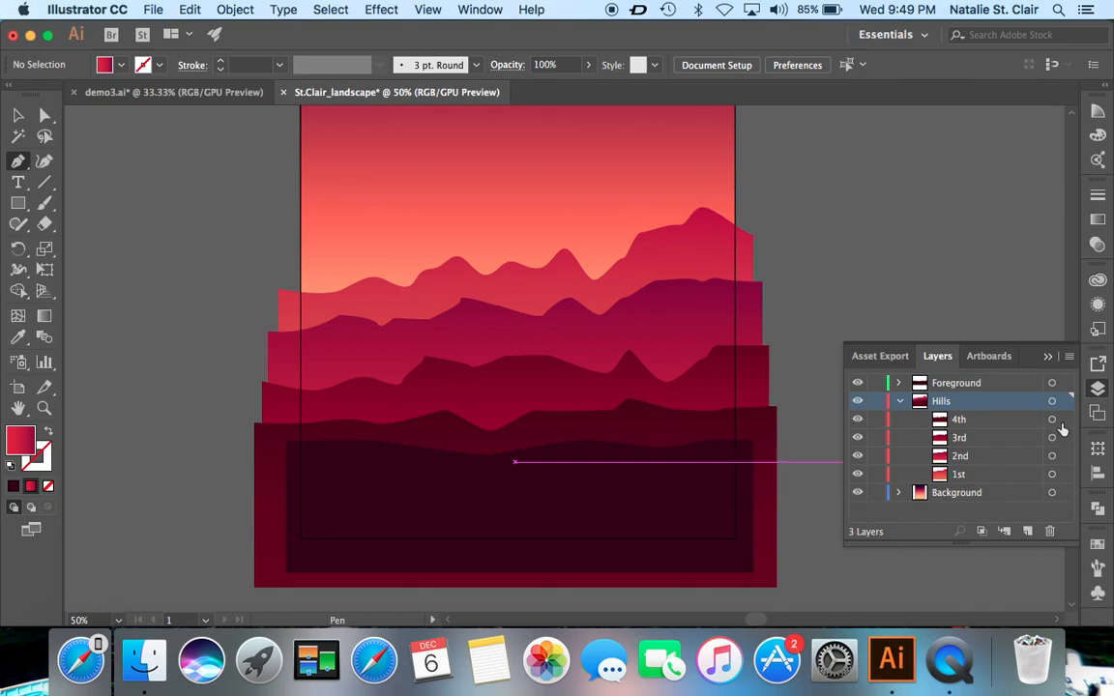
- Set the opacity of the 2nd, 3rd and 4th hill shapes together to 70%, clear the selection and hide the layer list
{"action": "left_click", "coordinate": [1053, 456]}
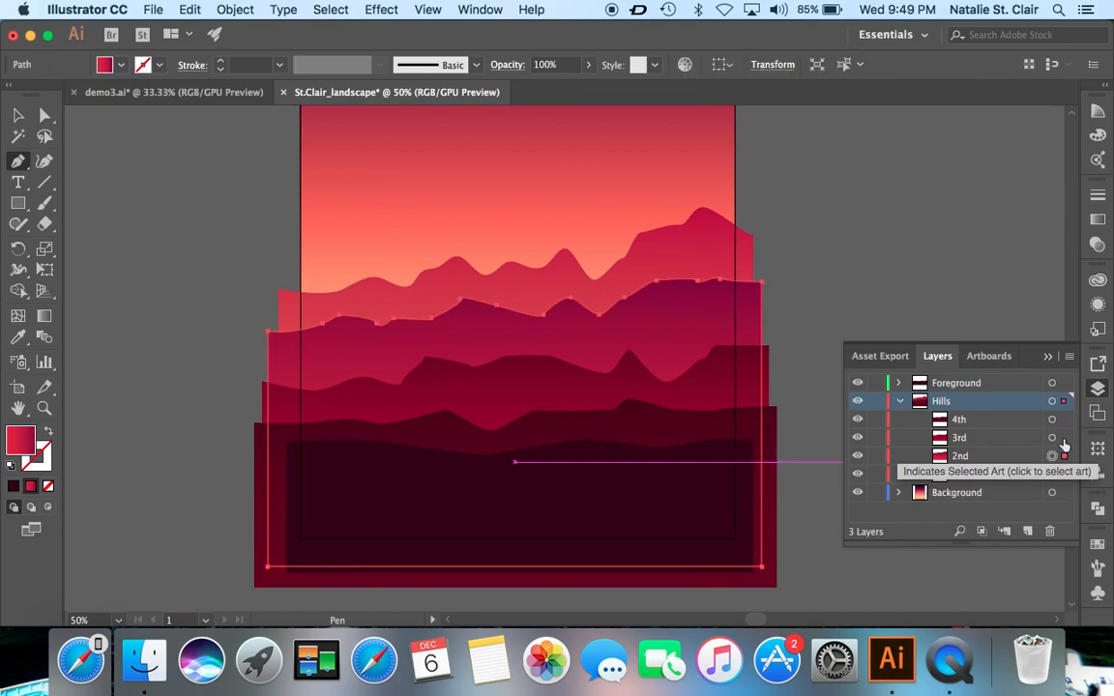
{"action": "left_click", "coordinate": [1064, 437], "text": "shift"}
{"action": "left_click", "coordinate": [1064, 419], "text": "shift"}
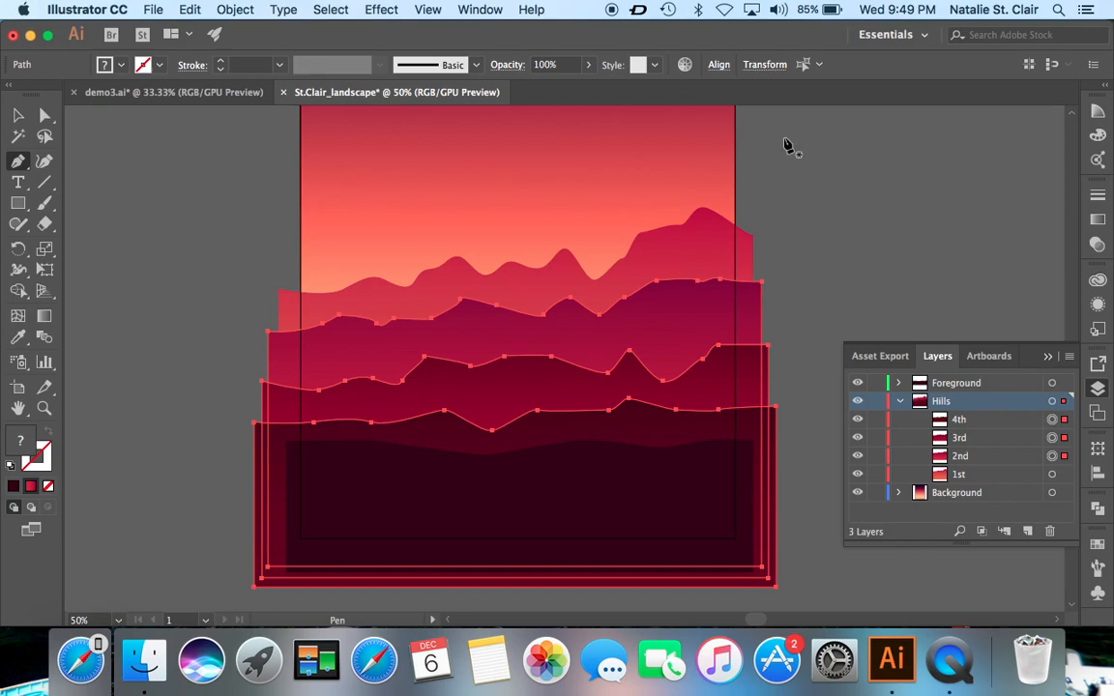
{"action": "left_click", "coordinate": [539, 67]}
{"action": "type", "text": "7"}
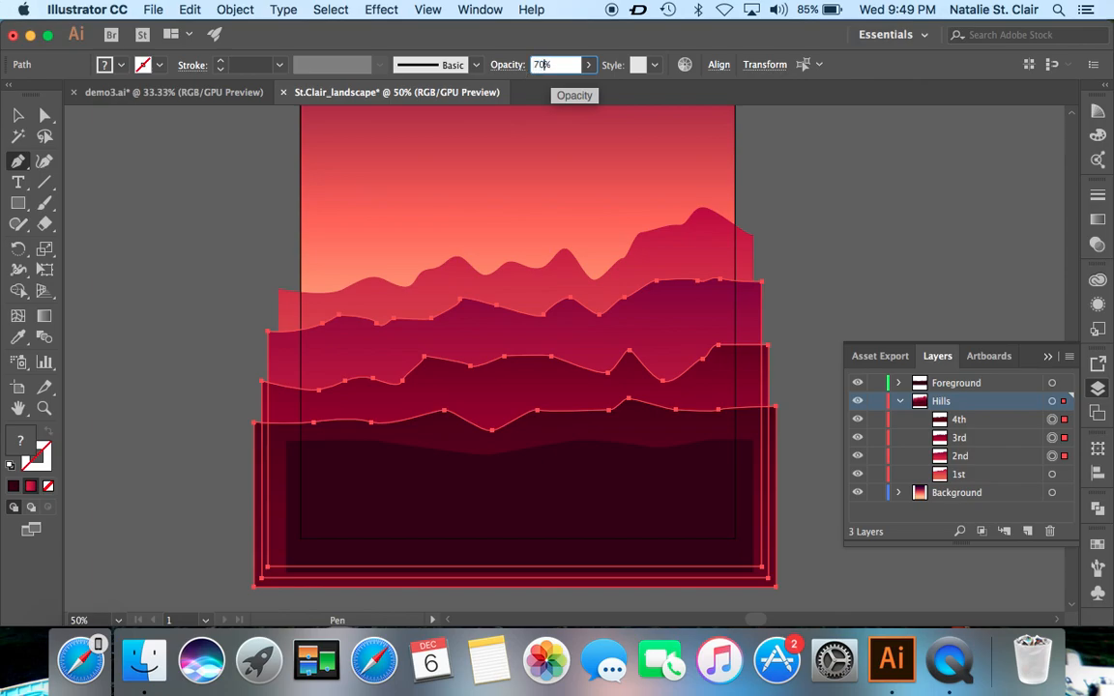
{"action": "key", "text": "Return"}
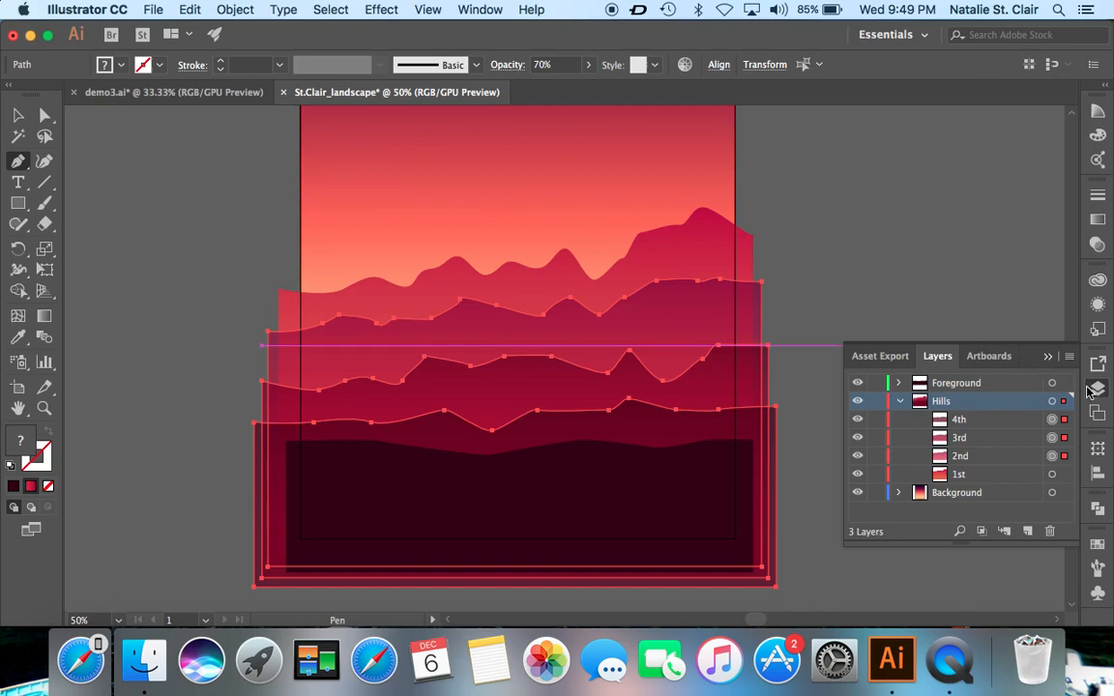
{"action": "key", "text": "v"}
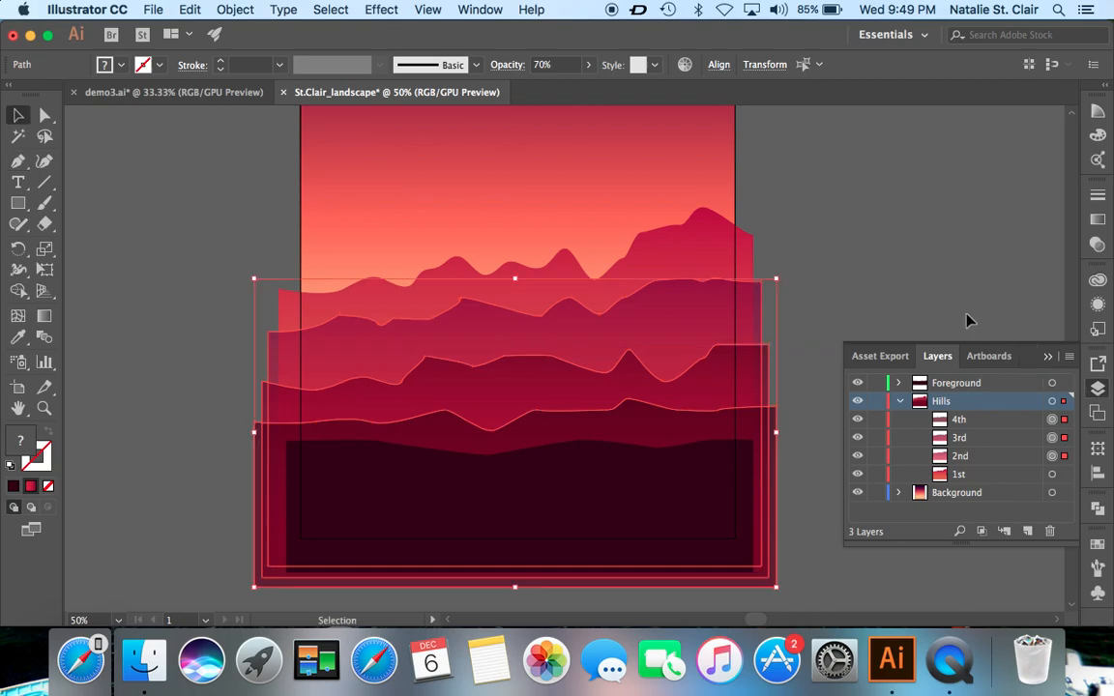
{"action": "left_click", "coordinate": [969, 320]}
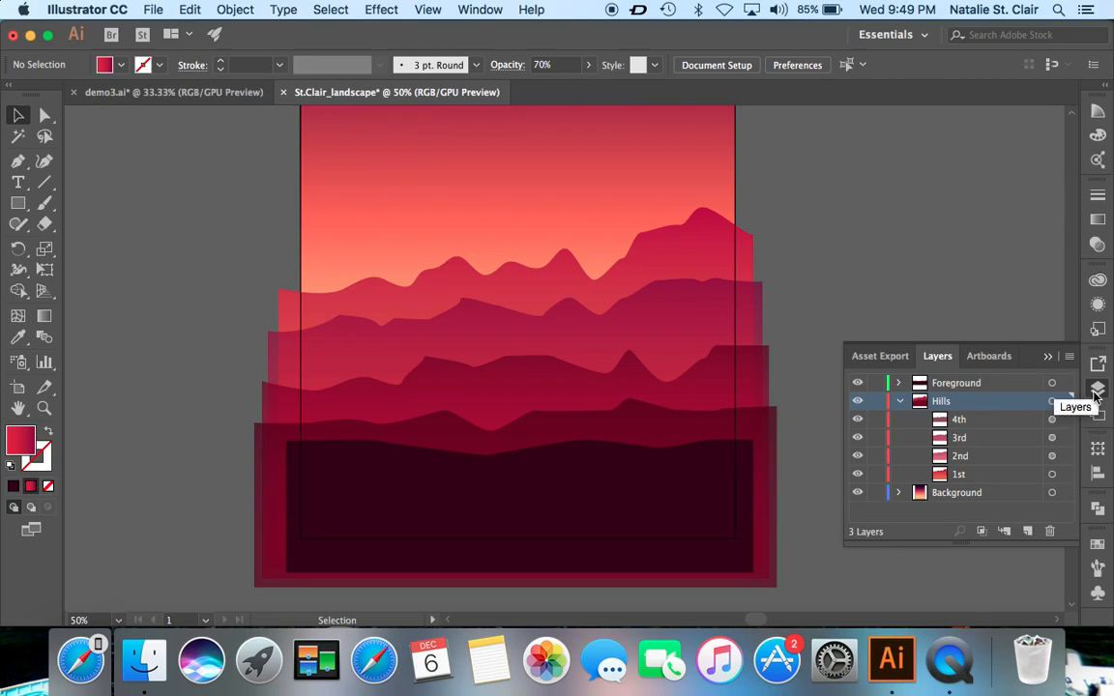
{"action": "left_click", "coordinate": [1096, 390]}
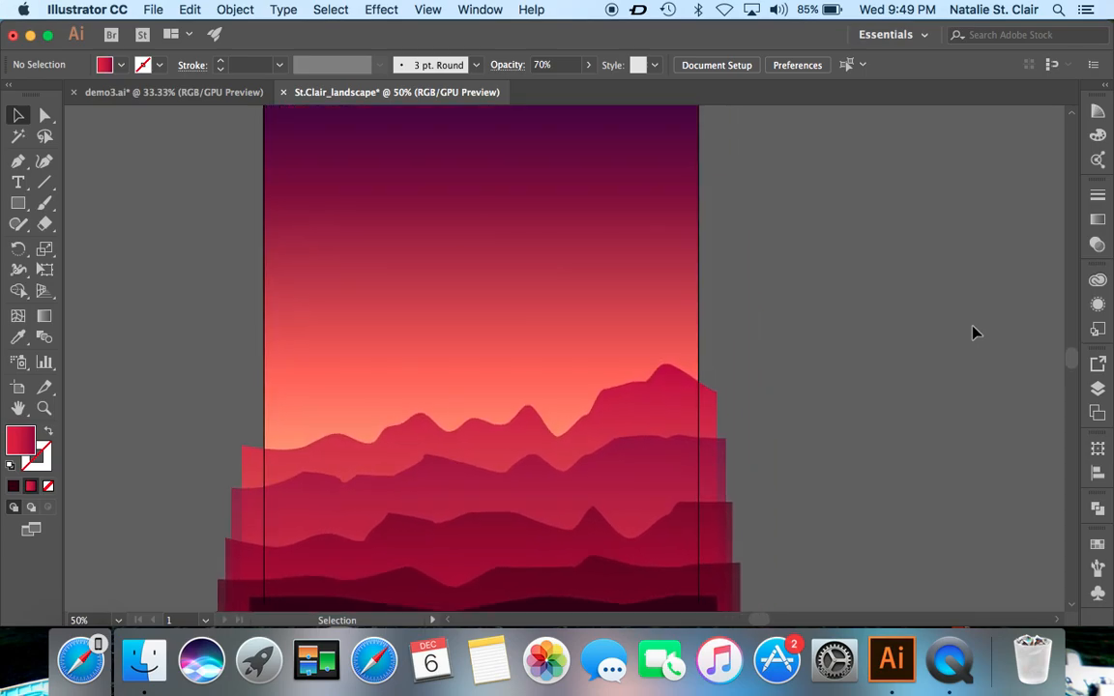
- Compare with the finished reference illustration in demo3.ai and return to the landscape document with the whole artboard in view
{"action": "left_click", "coordinate": [111, 93]}
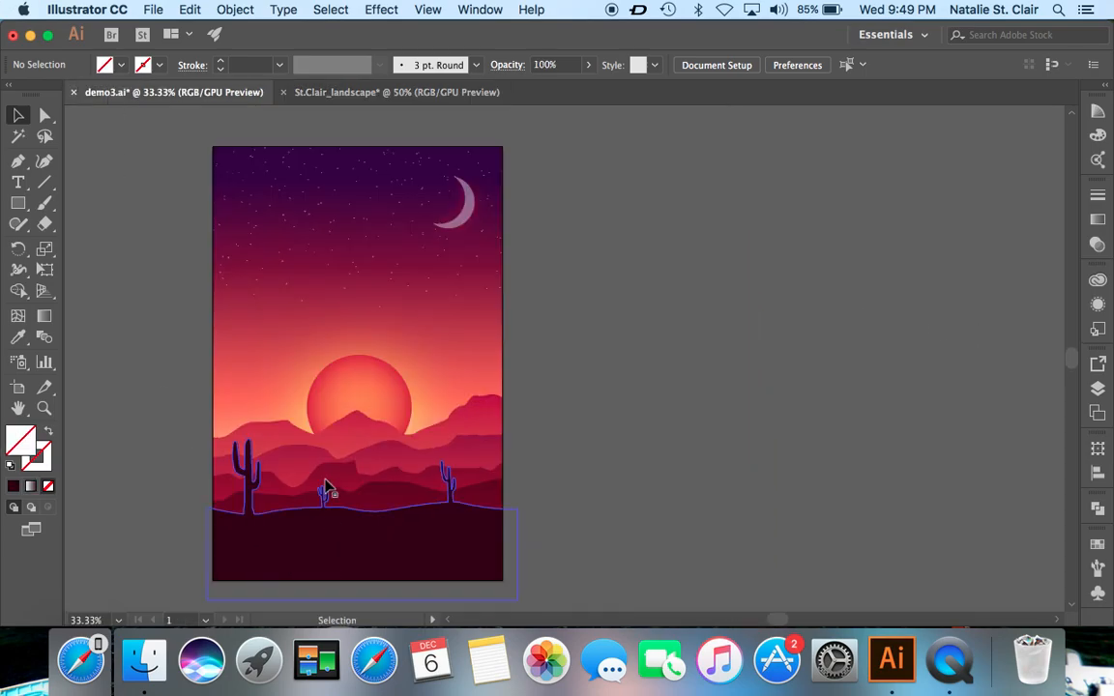
{"action": "left_click", "coordinate": [332, 97]}
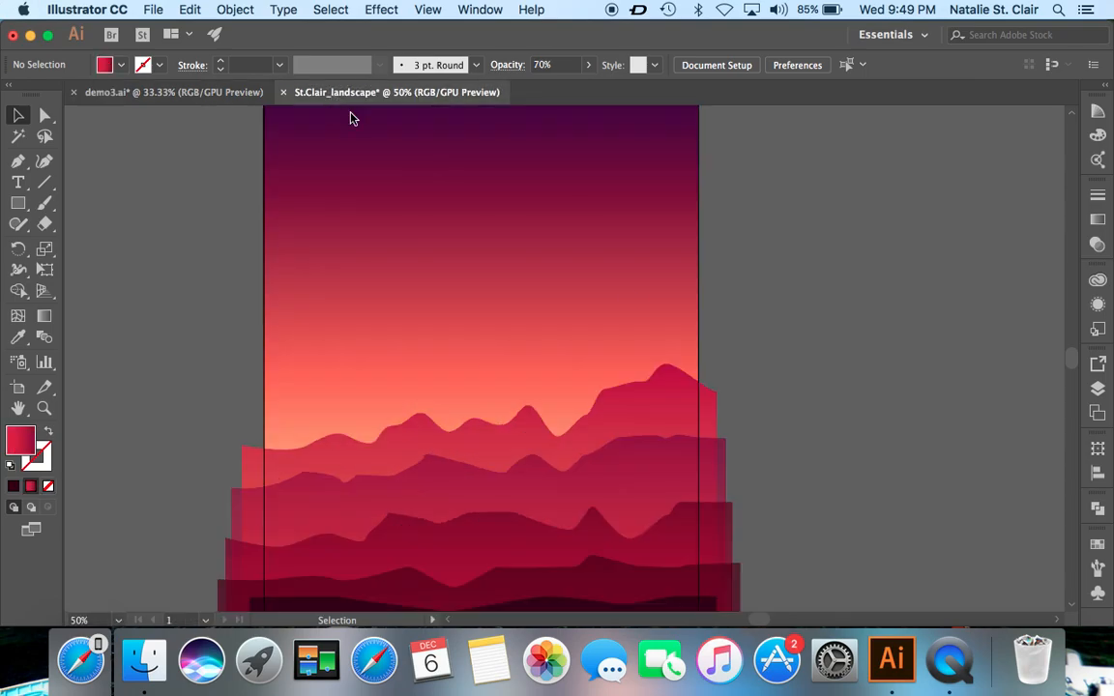
{"action": "key", "text": "super+minus"}
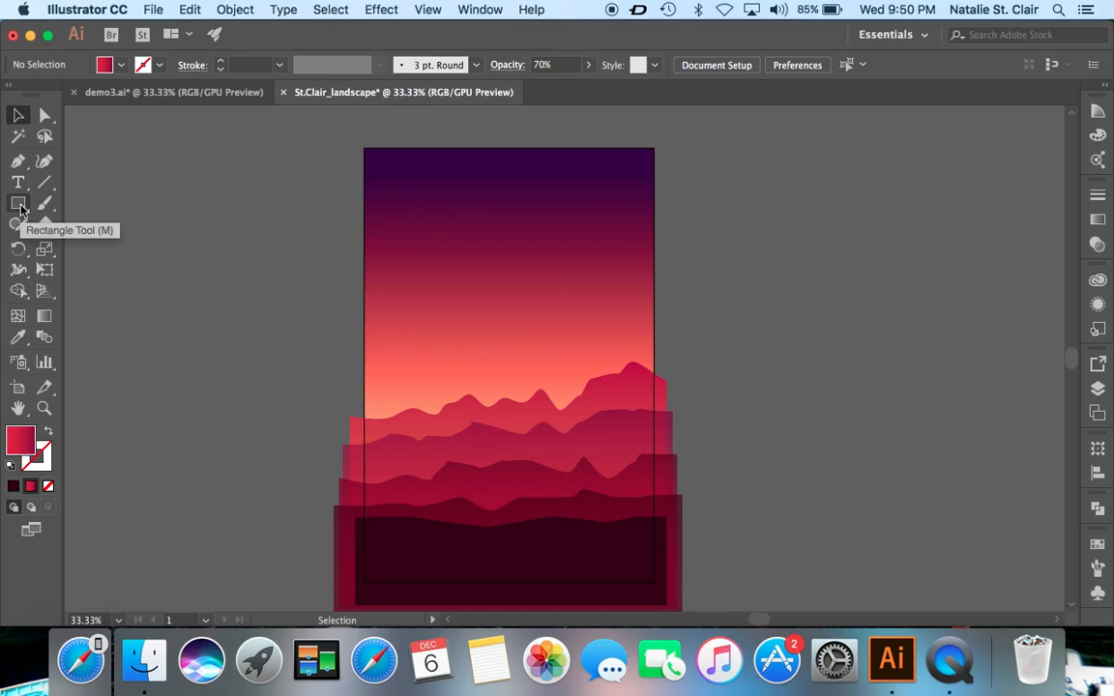
- Draw a circle about 411 px in diameter in the sky above the hills with the Ellipse tool
{"action": "left_click", "coordinate": [19, 204]}
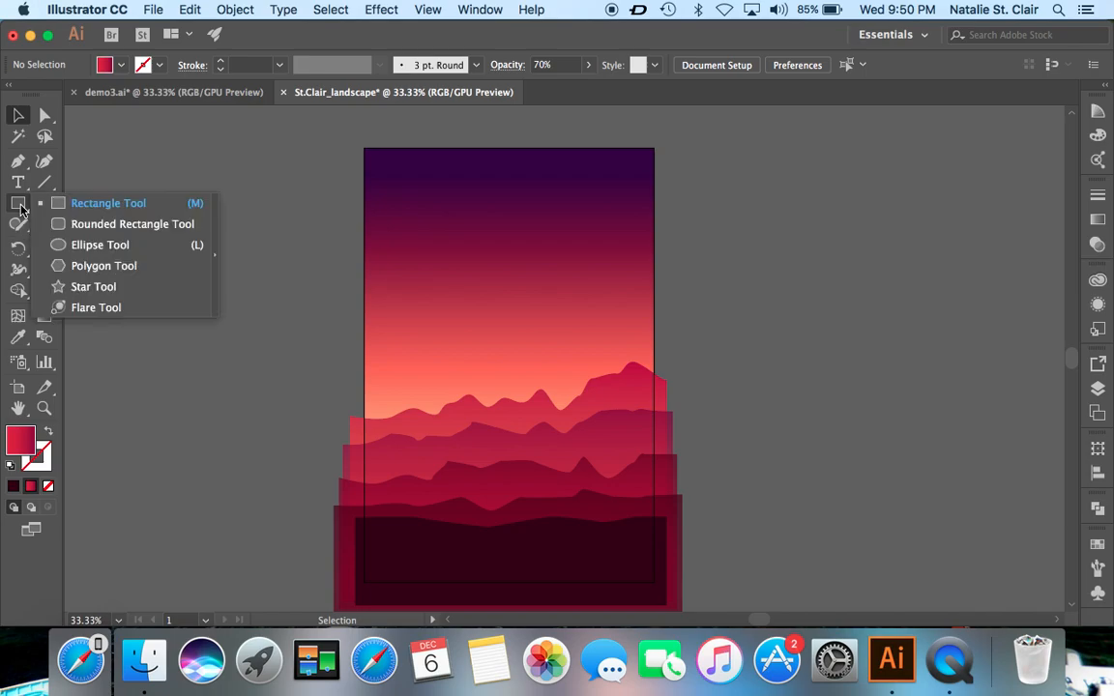
{"action": "left_click", "coordinate": [97, 246]}
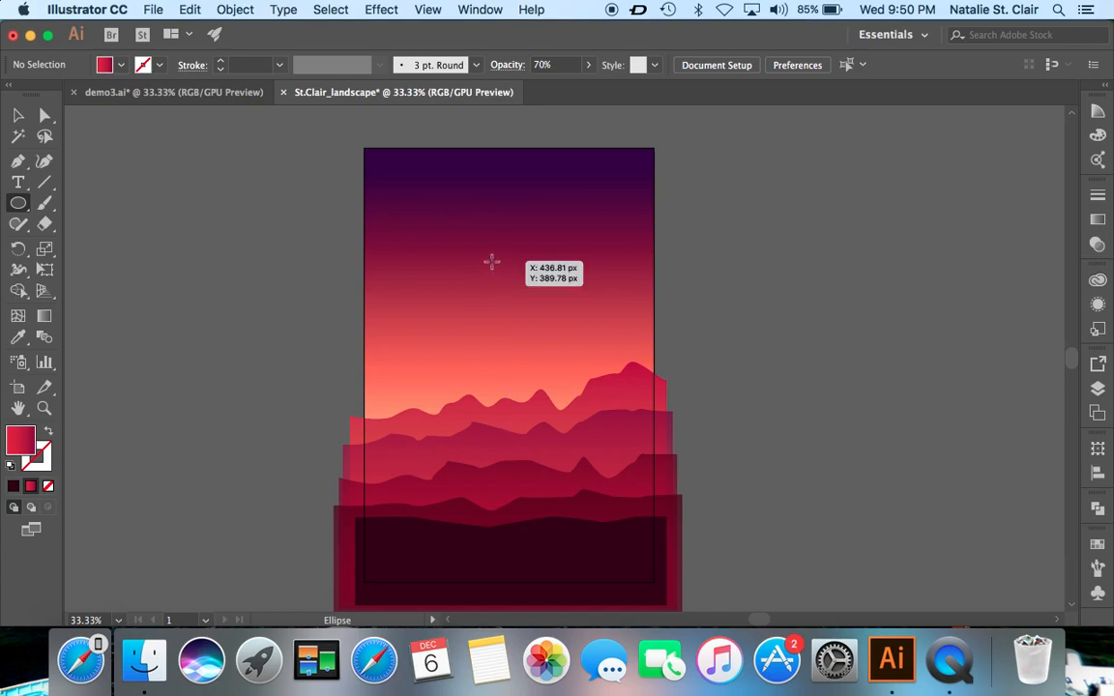
{"action": "left_click_drag", "start_coordinate": [491, 261], "coordinate": [554, 382]}
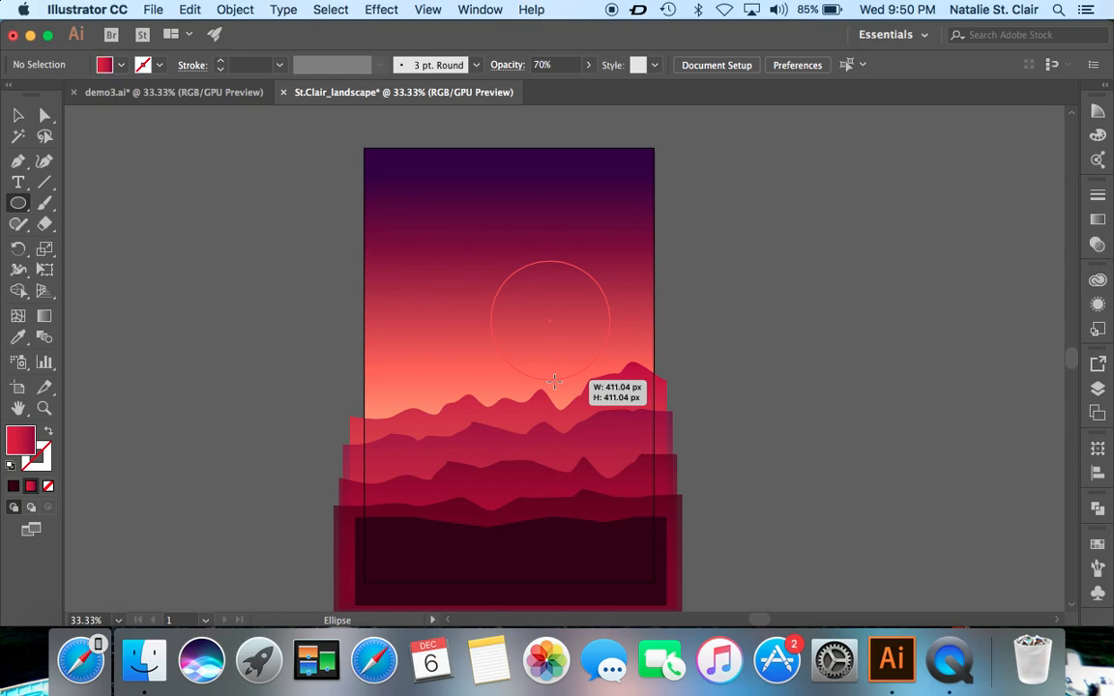
{"action": "left_click_drag", "start_coordinate": [554, 382], "coordinate": [552, 380]}
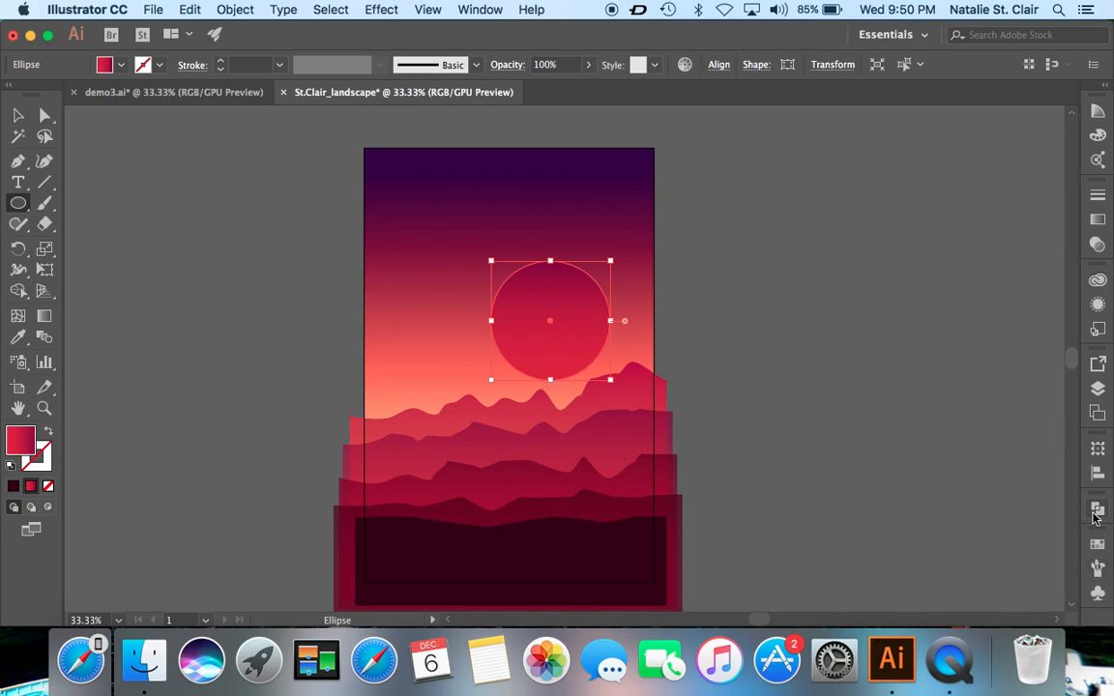
- Create a new layer named Sun above the Hills layer and move the circle into it
{"action": "left_click", "coordinate": [1098, 388]}
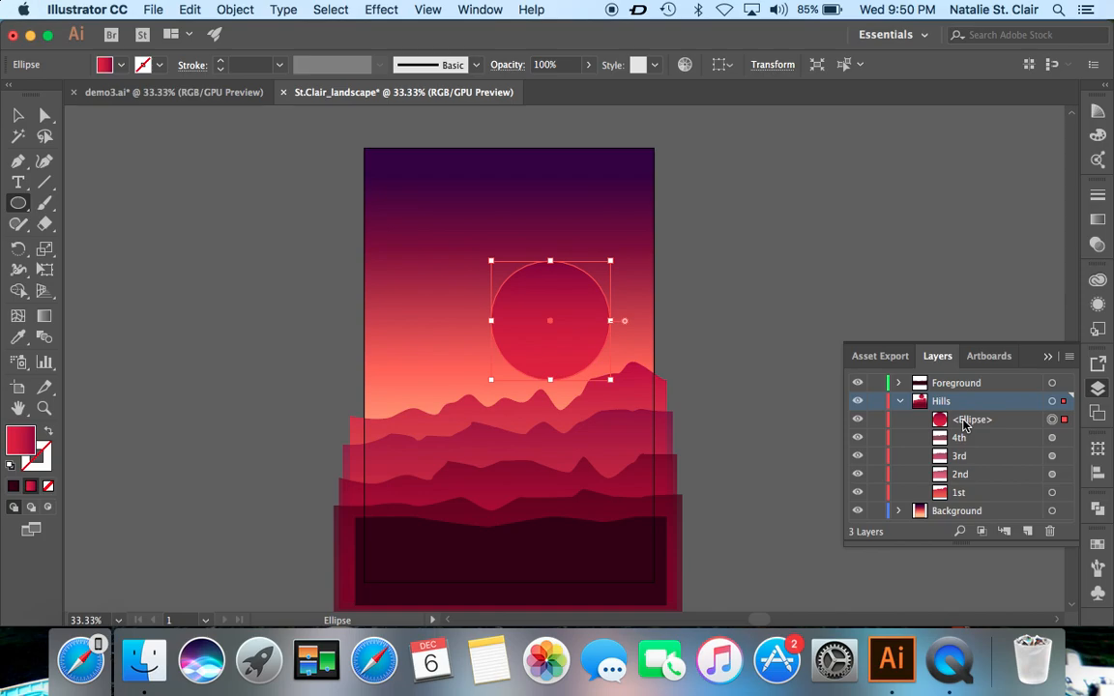
{"action": "left_click", "coordinate": [963, 421]}
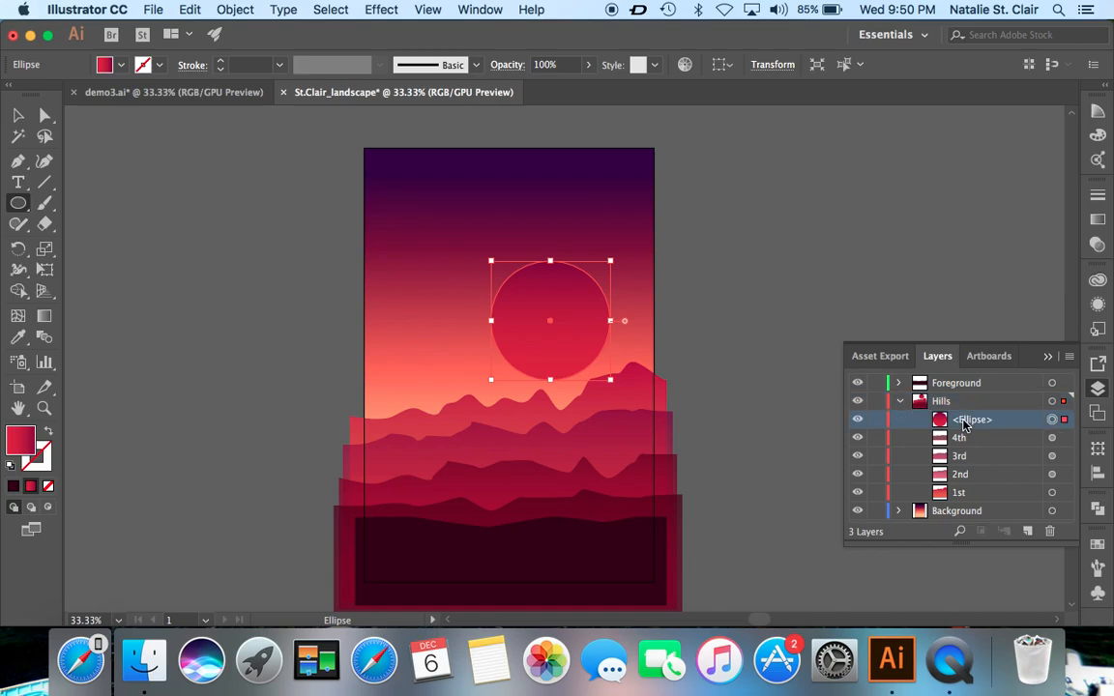
{"action": "left_click", "coordinate": [1028, 531]}
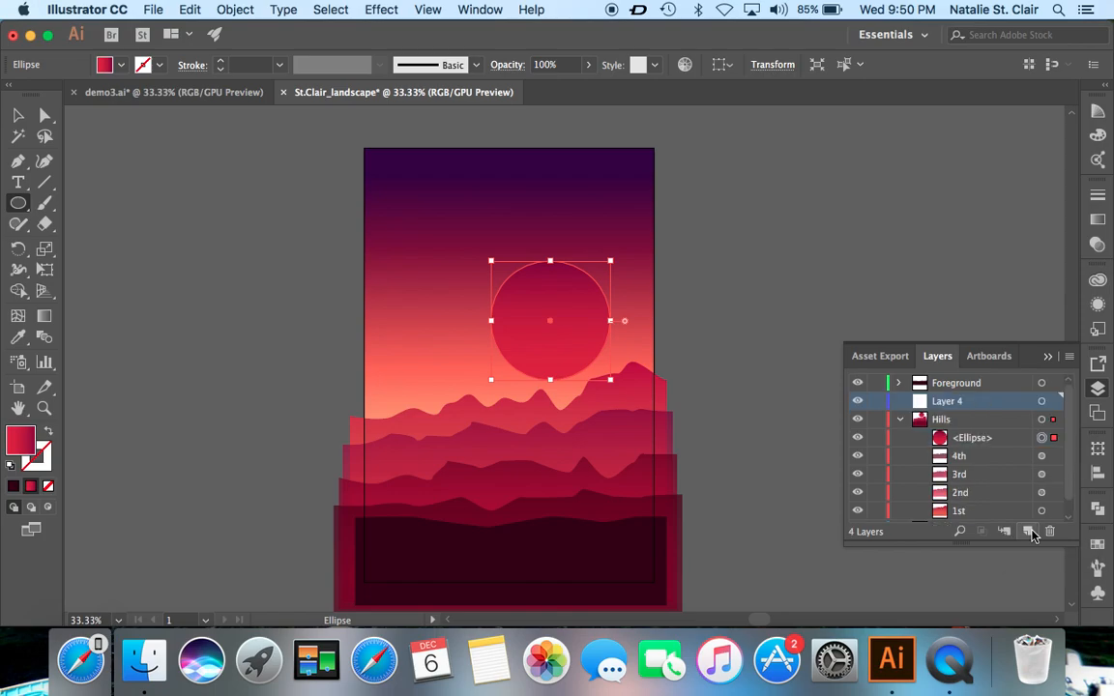
{"action": "double_click", "coordinate": [947, 400]}
{"action": "type", "text": "Sun"}
{"action": "key", "text": "Return"}
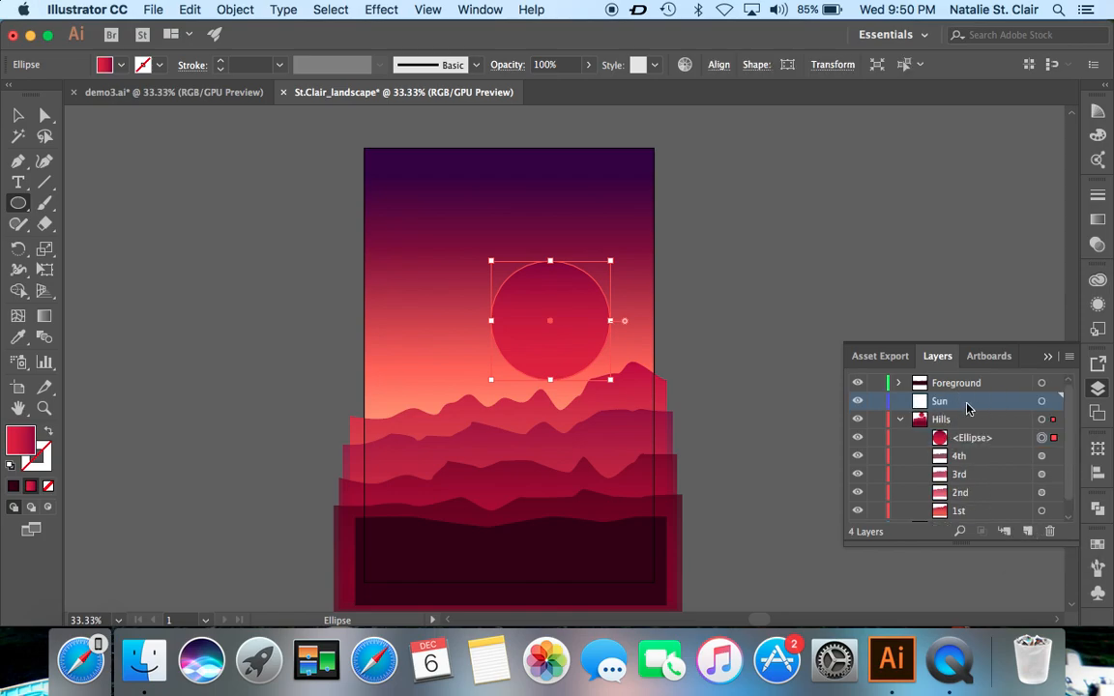
{"action": "left_click_drag", "start_coordinate": [973, 442], "coordinate": [948, 402]}
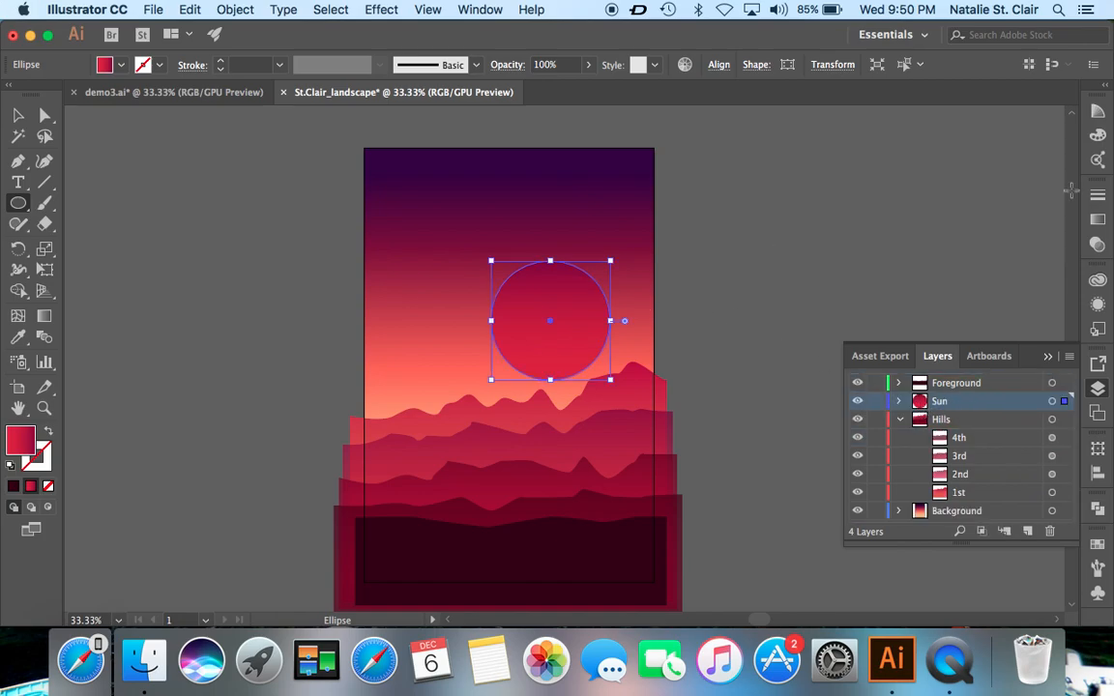
{"action": "left_click", "coordinate": [1095, 392]}
- Set the starting color of the circle's gradient fill to ff814d
{"action": "left_click", "coordinate": [1099, 221]}
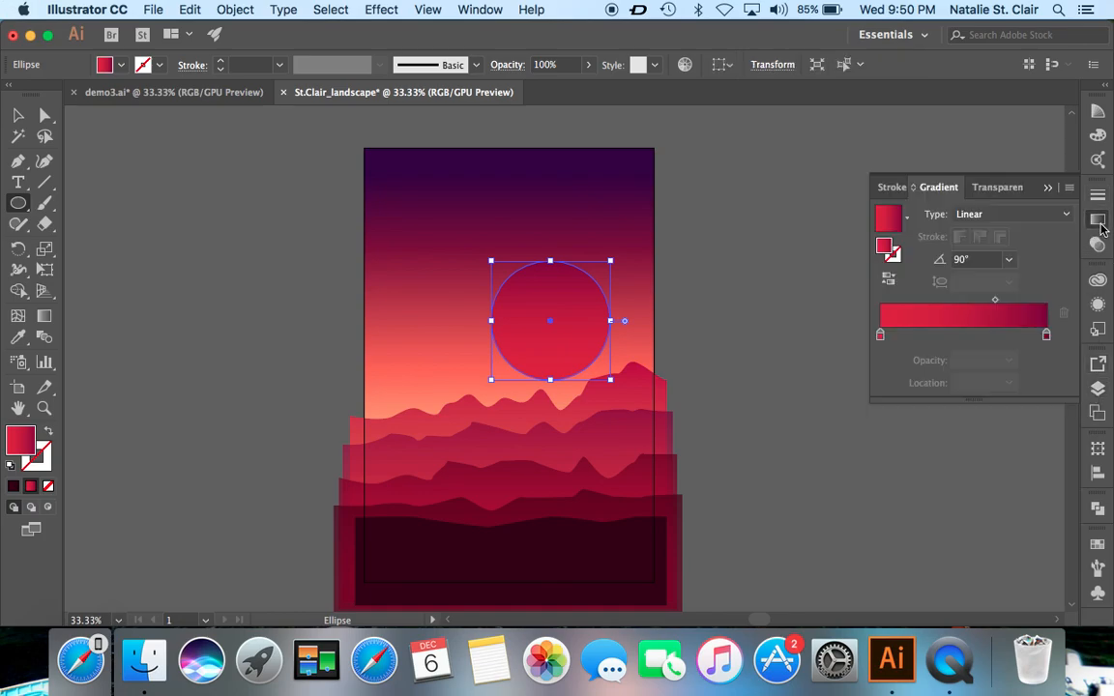
{"action": "double_click", "coordinate": [880, 337]}
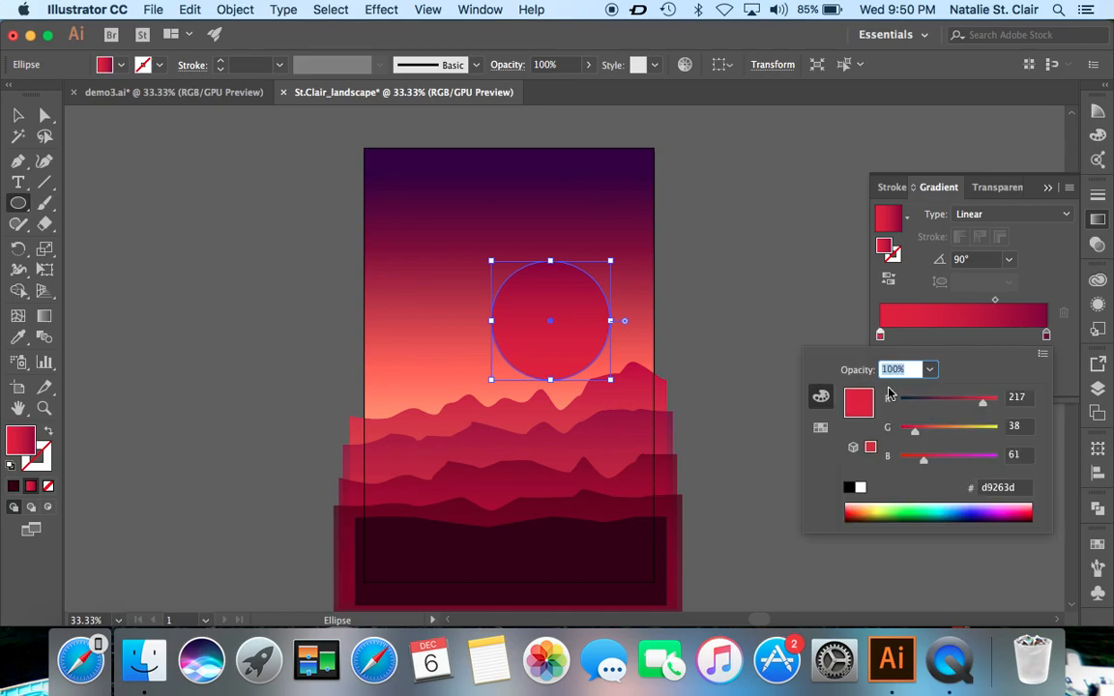
{"action": "left_click", "coordinate": [1020, 491]}
{"action": "left_click_drag", "start_coordinate": [1020, 491], "coordinate": [975, 493]}
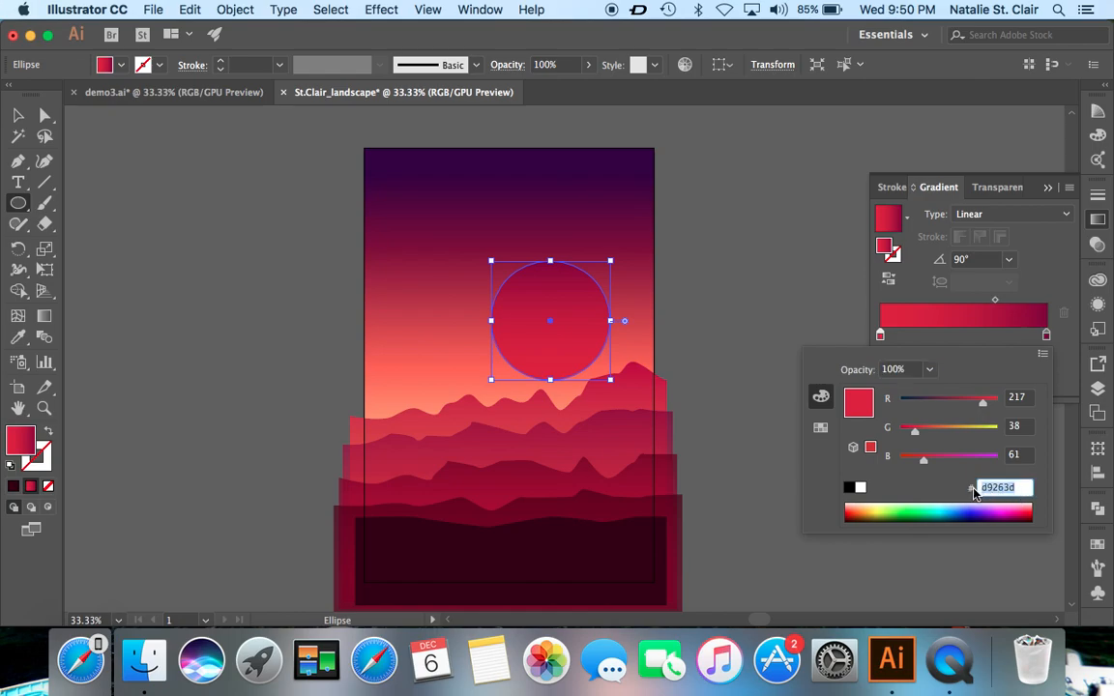
{"action": "type", "text": "ff814d"}
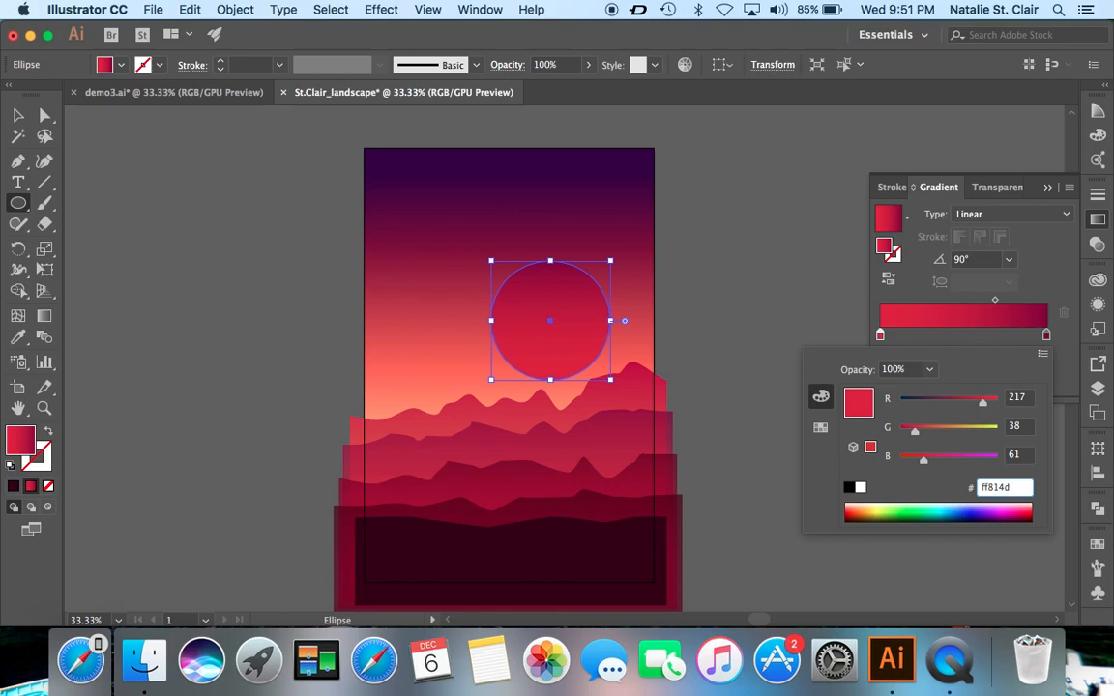
{"action": "key", "text": "Return"}
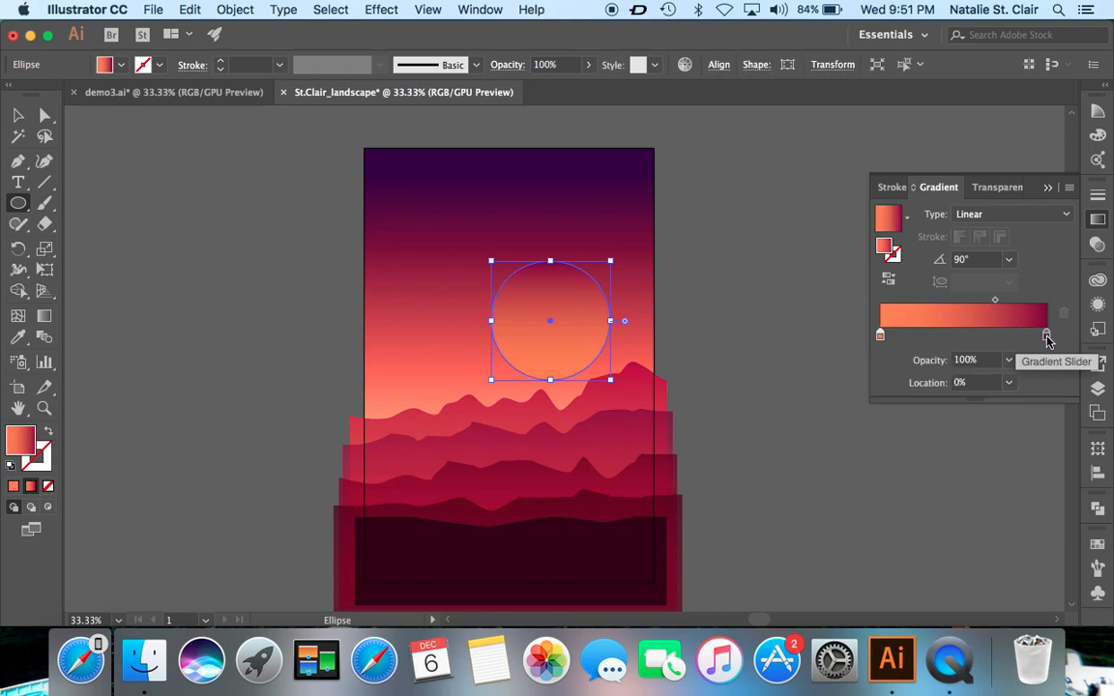
- Set the end color of the circle's gradient to d92940
{"action": "double_click", "coordinate": [1046, 335]}
{"action": "left_click_drag", "start_coordinate": [1023, 493], "coordinate": [973, 494]}
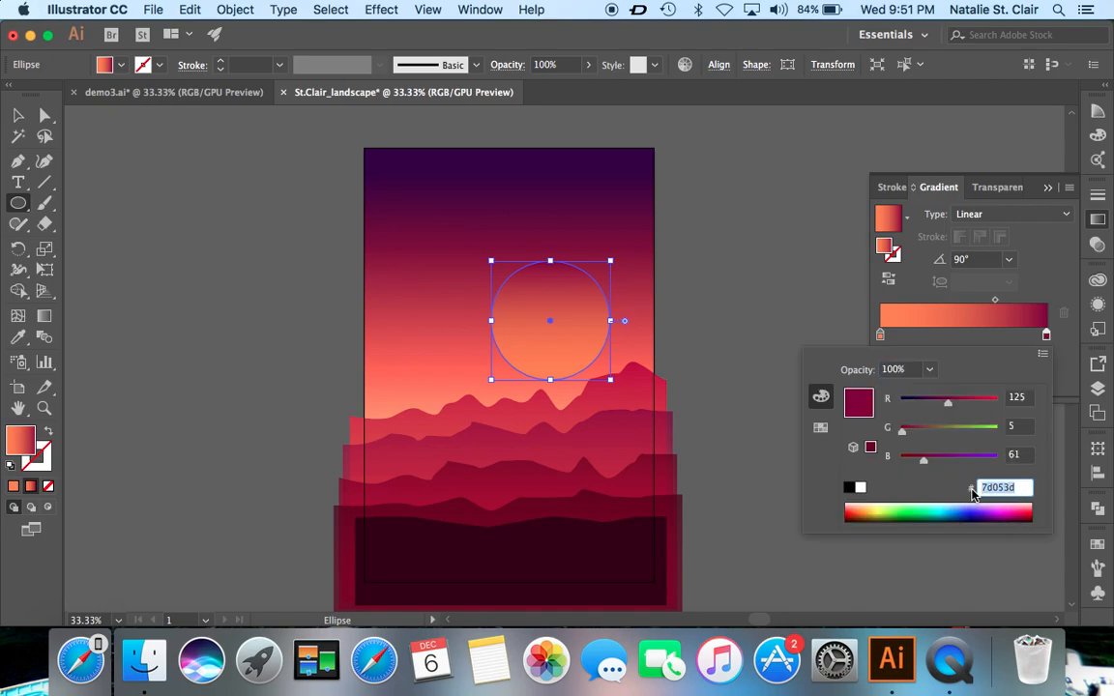
{"action": "type", "text": "d92940"}
{"action": "key", "text": "Return"}
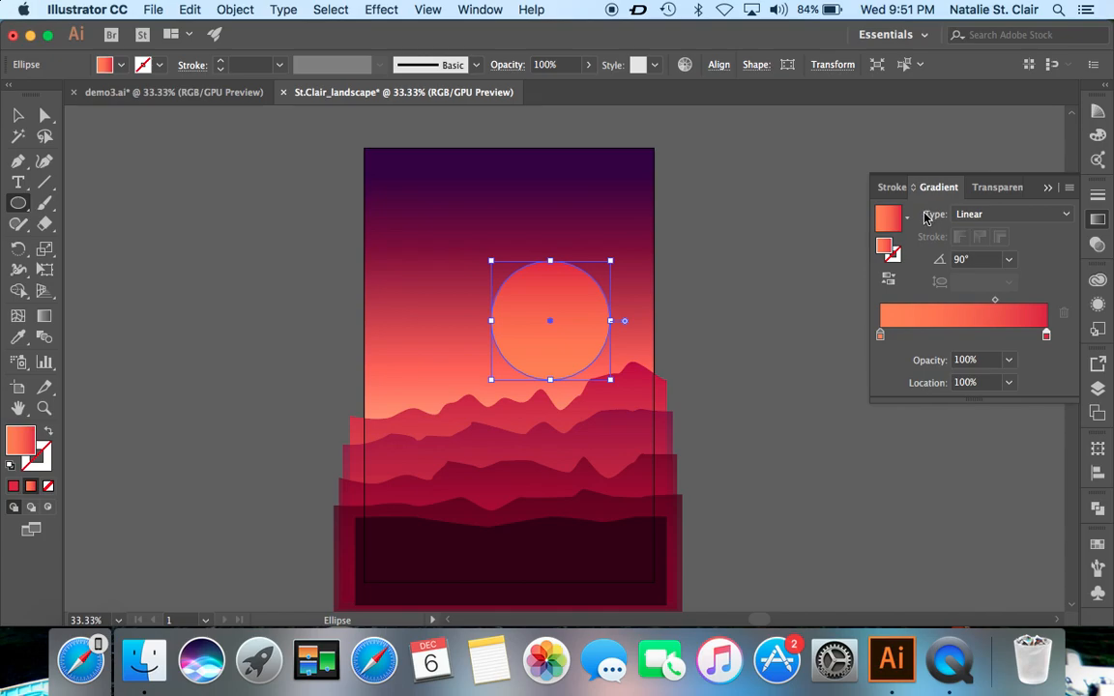
- Change the circle's gradient type to Radial and fine-tune the midpoint between its two colors
{"action": "left_click", "coordinate": [1063, 217]}
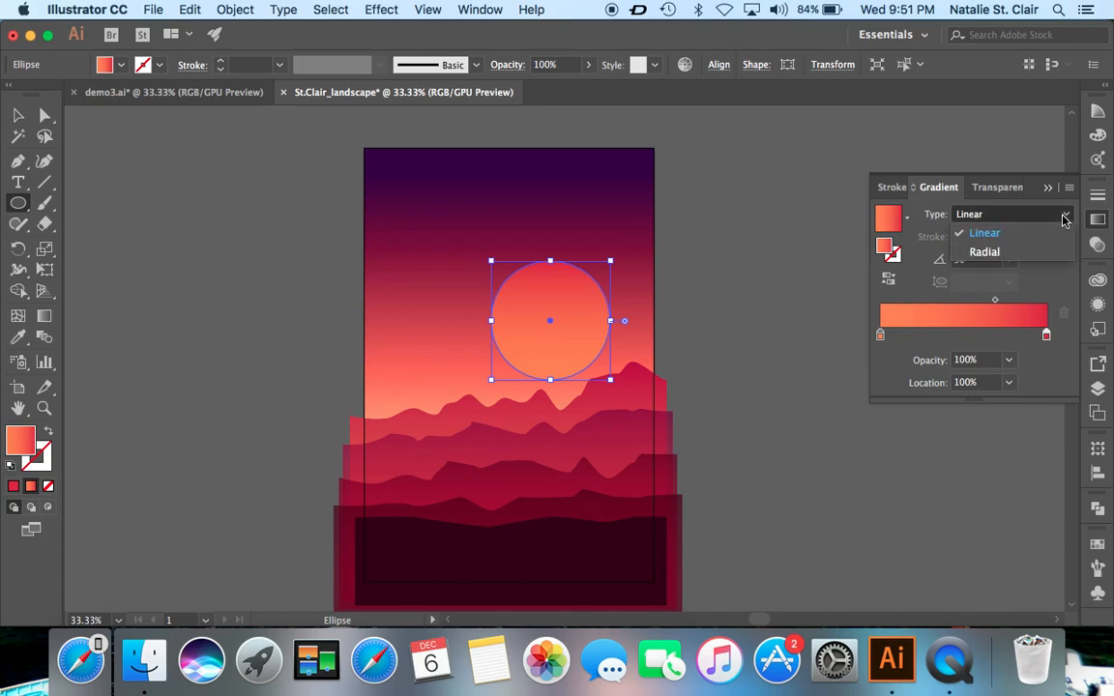
{"action": "left_click", "coordinate": [977, 251]}
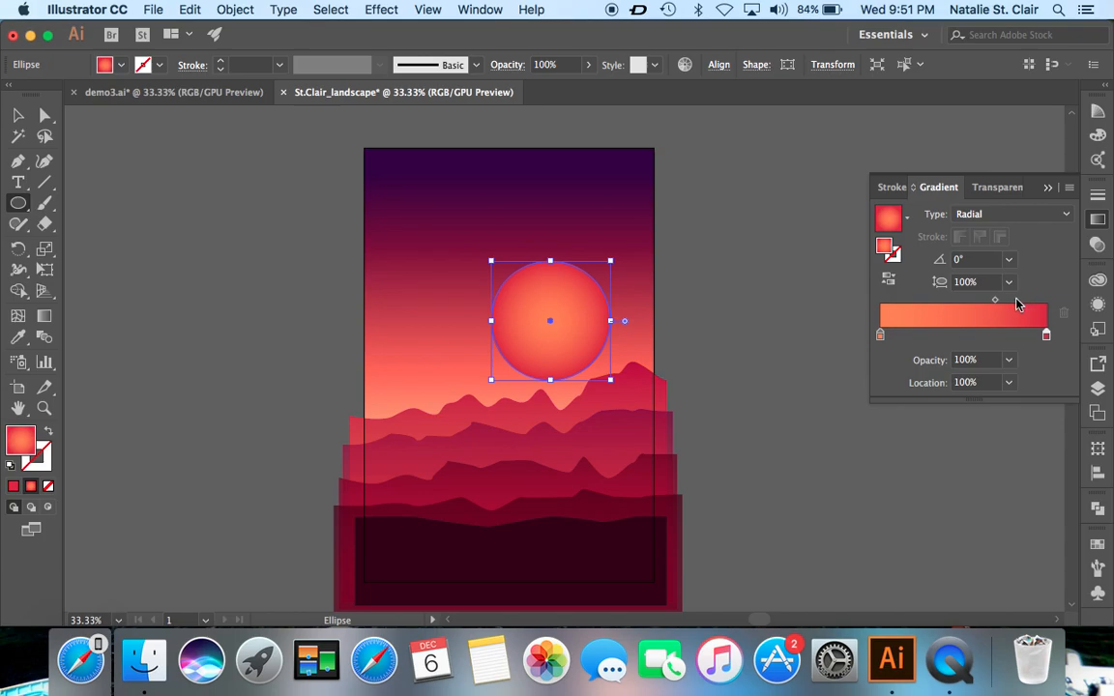
{"action": "left_click_drag", "start_coordinate": [996, 305], "coordinate": [1053, 310]}
{"action": "mouse_move", "coordinate": [996, 306]}
{"action": "left_mouse_down"}
{"action": "mouse_move", "coordinate": [975, 300]}
{"action": "mouse_move", "coordinate": [989, 303]}
{"action": "left_mouse_up"}
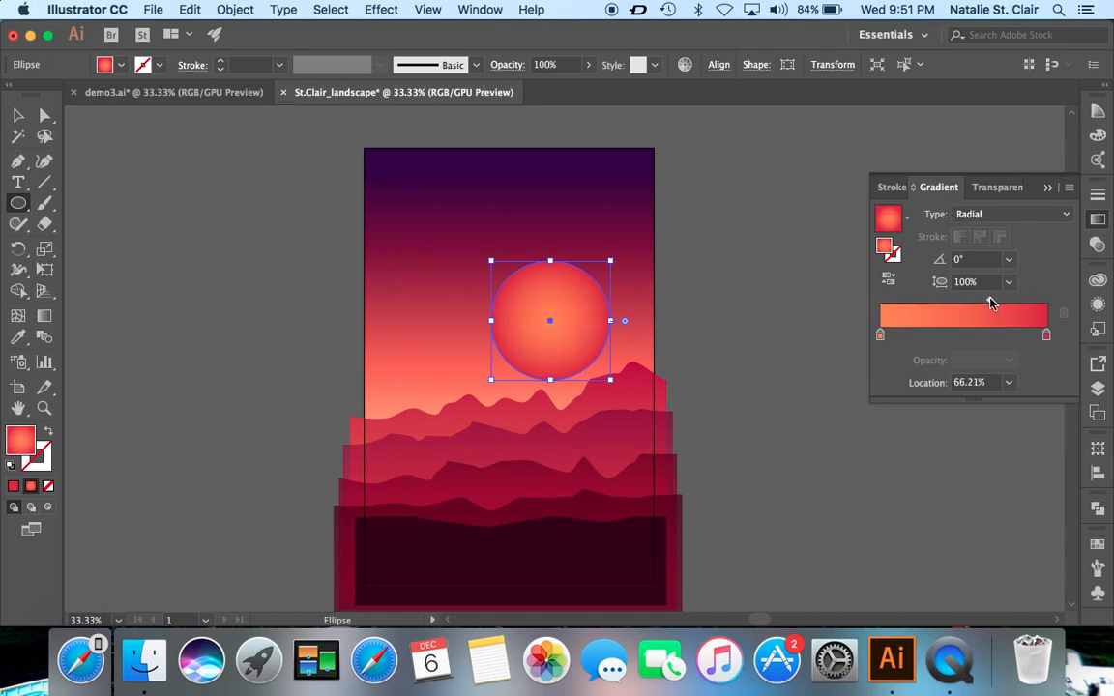
{"action": "left_click_drag", "start_coordinate": [989, 303], "coordinate": [997, 304]}
{"action": "left_click", "coordinate": [1097, 220]}
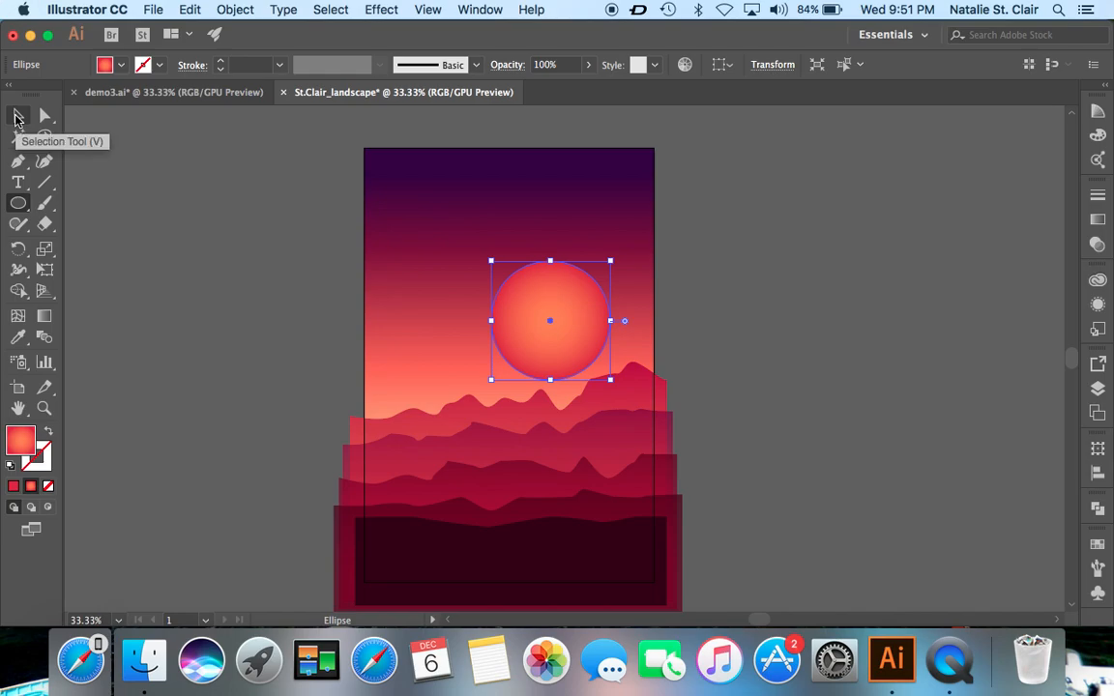
- Move the sun down over the center of the hills and place the Sun layer beneath the Hills layer
{"action": "left_click", "coordinate": [17, 118]}
{"action": "left_click_drag", "start_coordinate": [553, 299], "coordinate": [520, 372]}
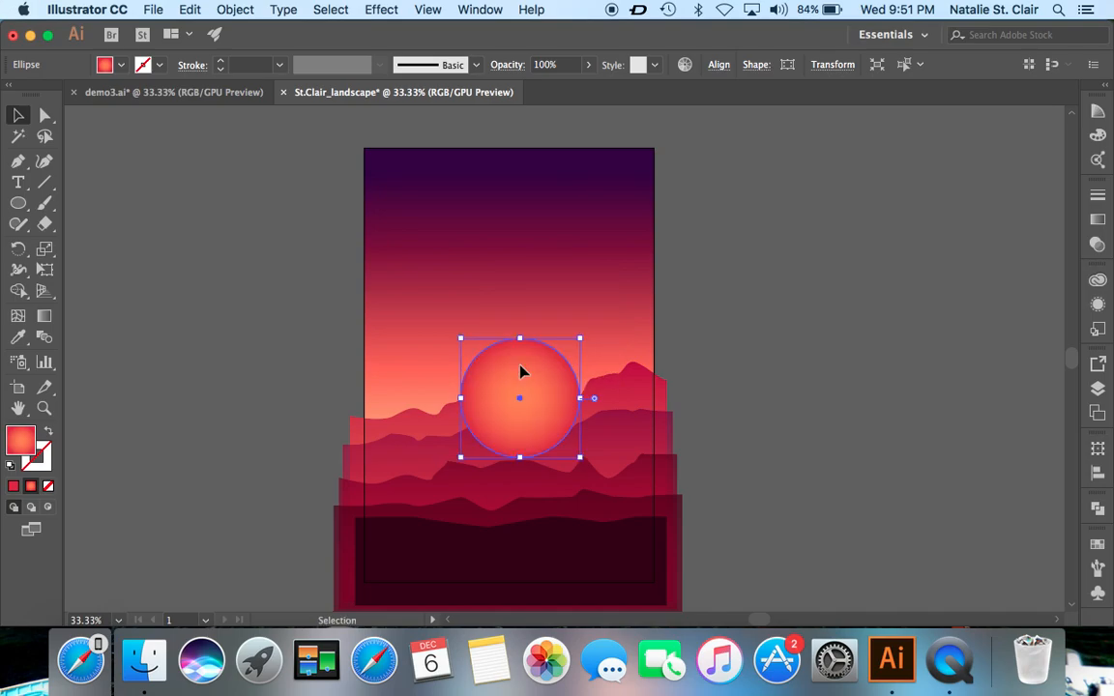
{"action": "left_click", "coordinate": [1098, 389]}
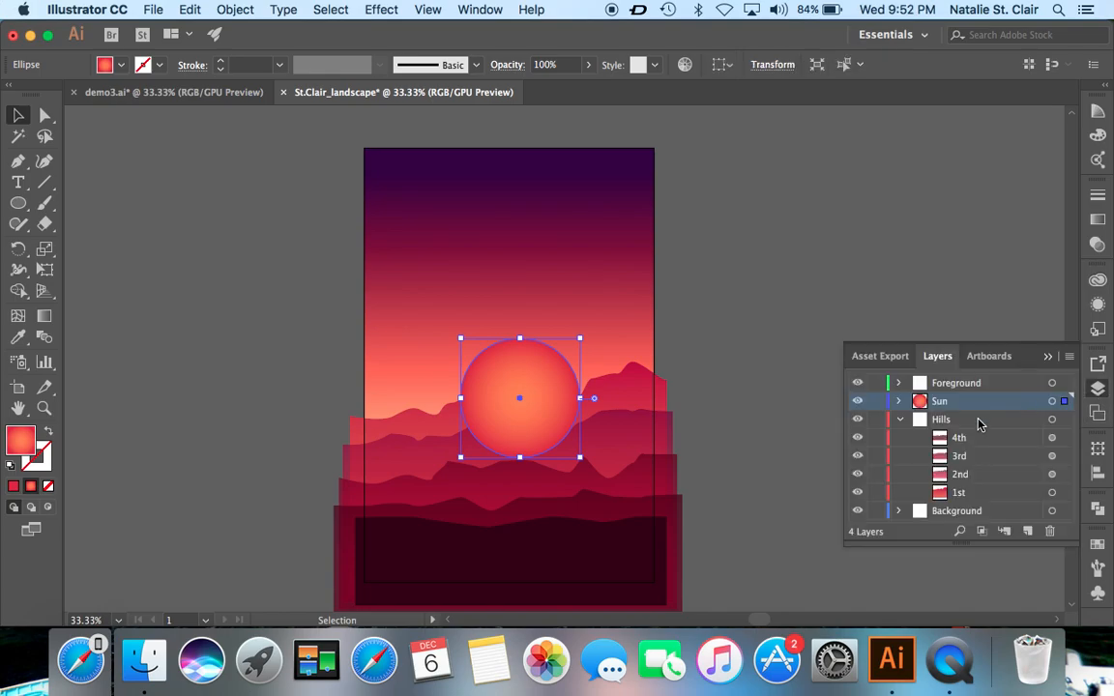
{"action": "left_click", "coordinate": [899, 421]}
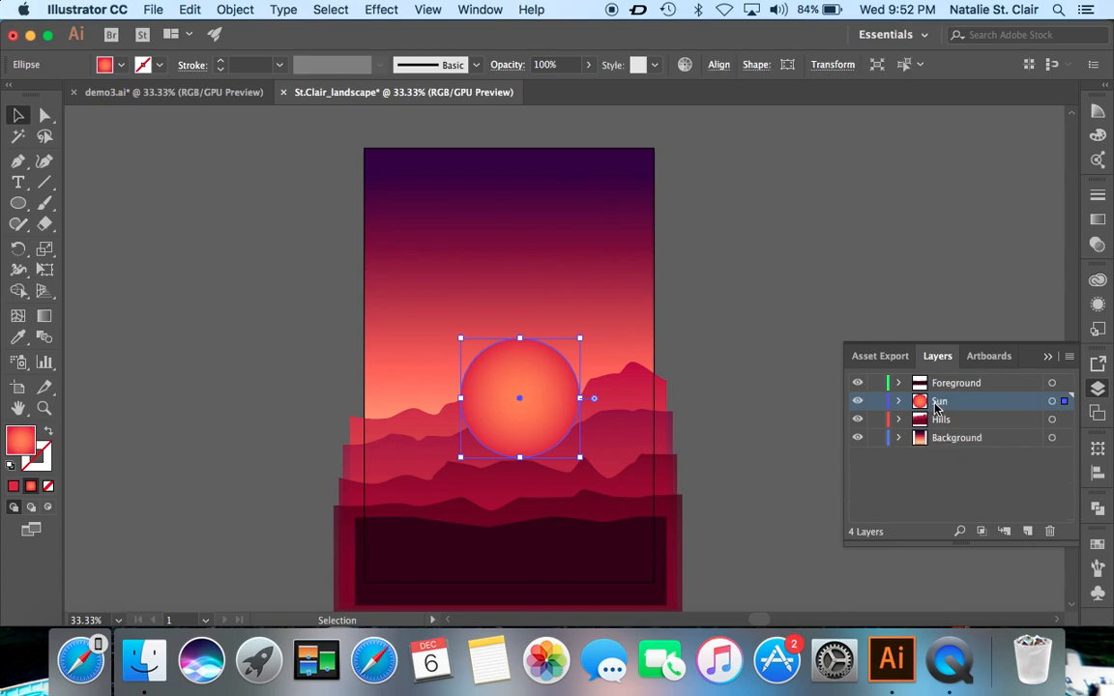
{"action": "left_click_drag", "start_coordinate": [935, 407], "coordinate": [936, 424]}
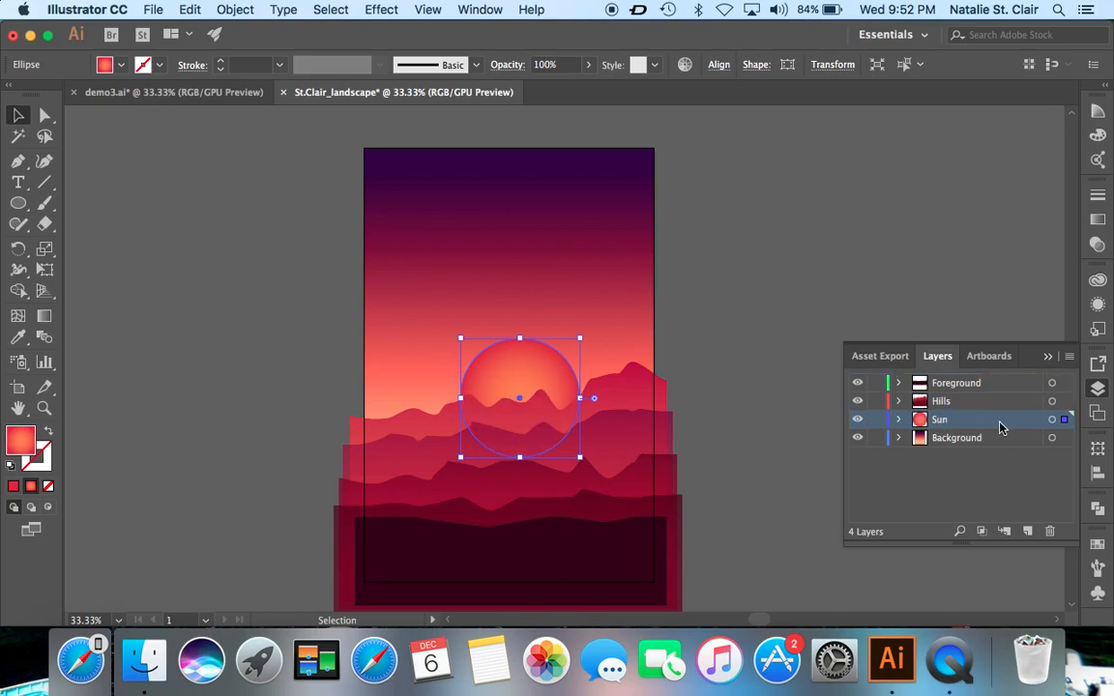
{"action": "left_click", "coordinate": [1099, 388]}
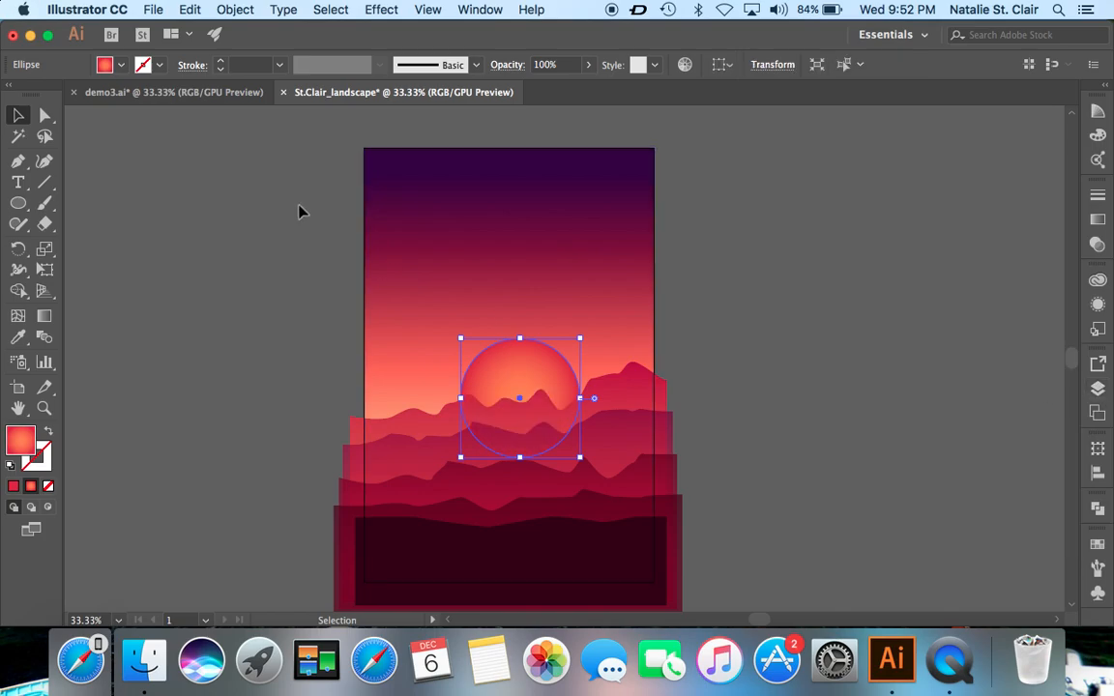
{"action": "left_click", "coordinate": [191, 319]}
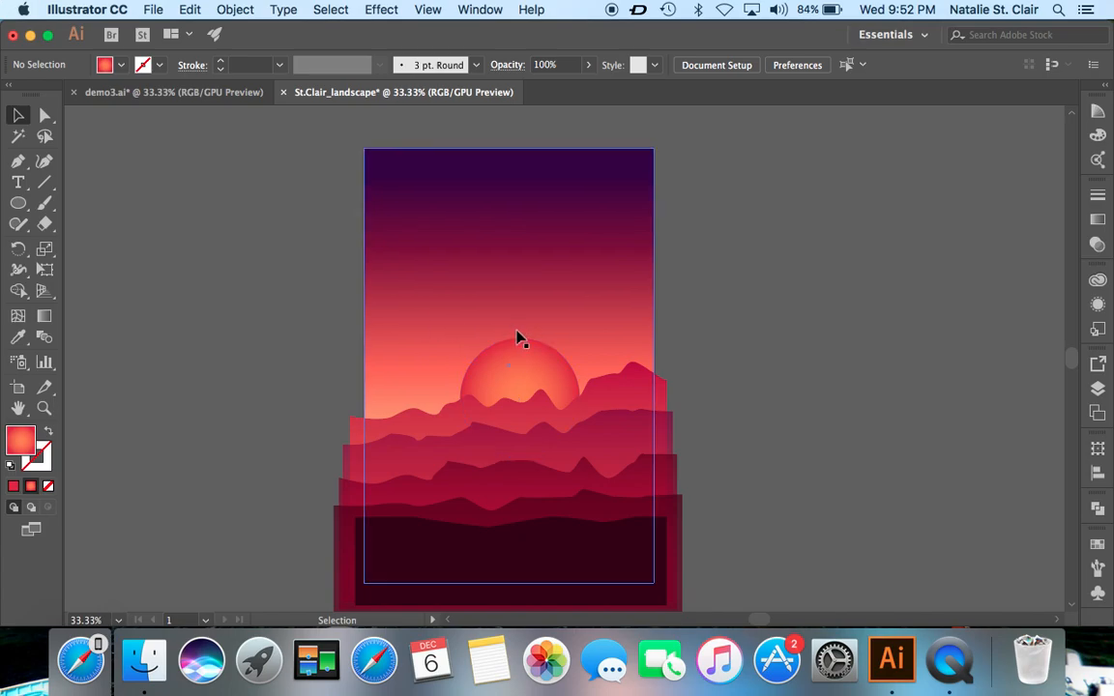
- Start an Outer Glow effect on the sun and set the glow color to ff9100
{"action": "left_click", "coordinate": [517, 361]}
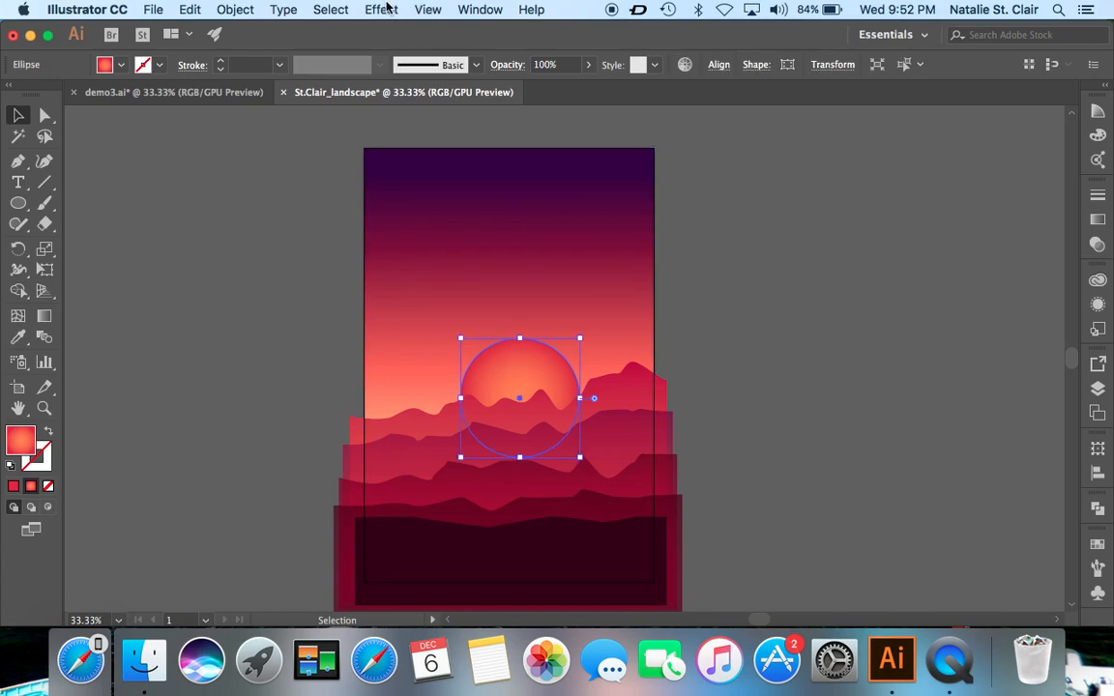
{"action": "left_click", "coordinate": [381, 10]}
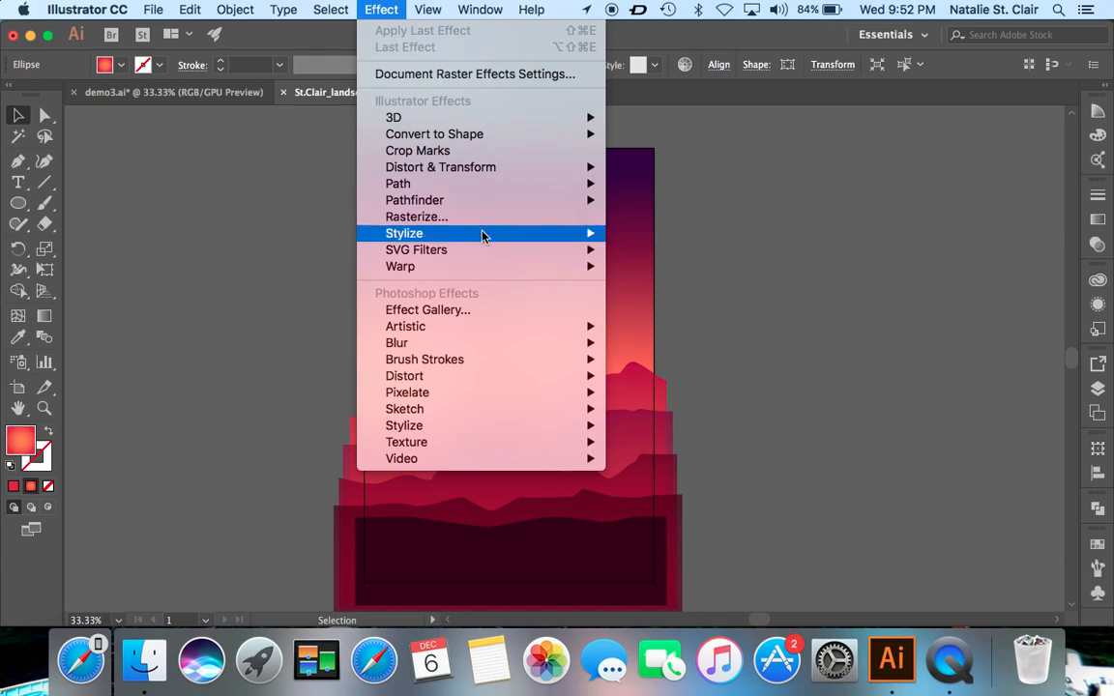
{"action": "mouse_move", "coordinate": [592, 249]}
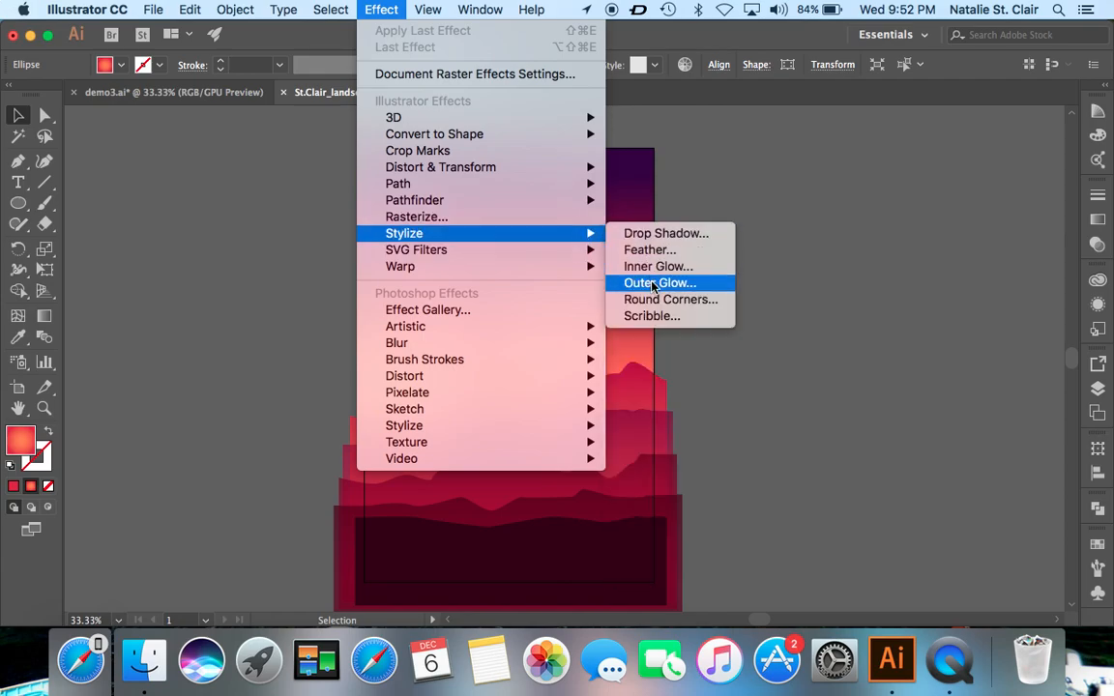
{"action": "left_click", "coordinate": [653, 284]}
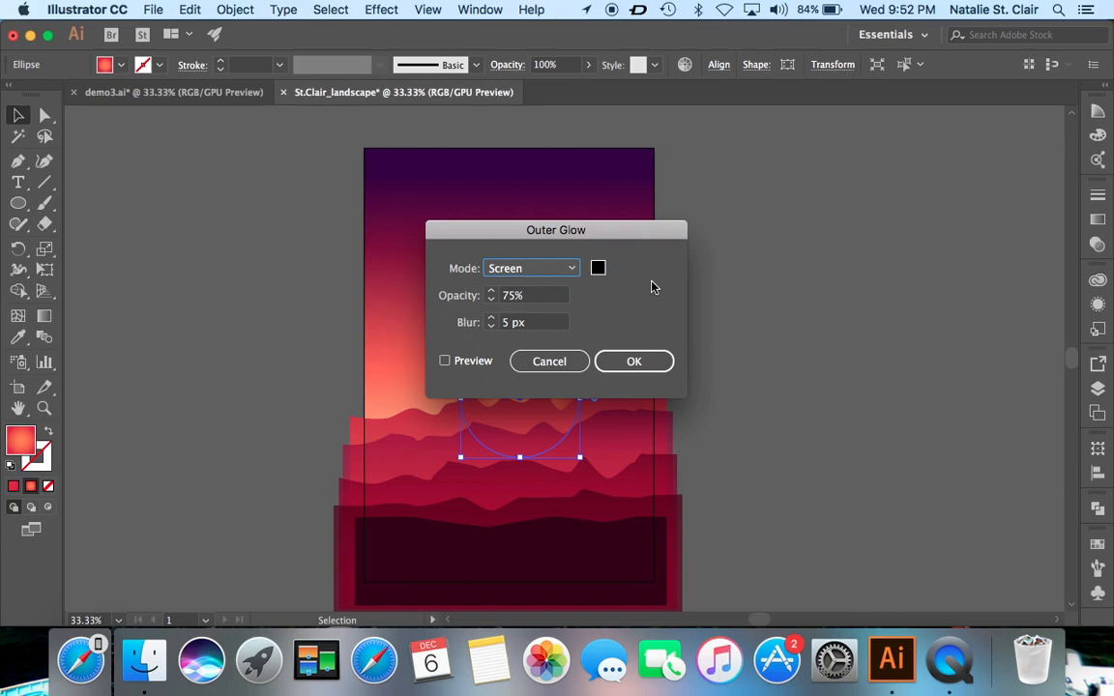
{"action": "left_click", "coordinate": [597, 269]}
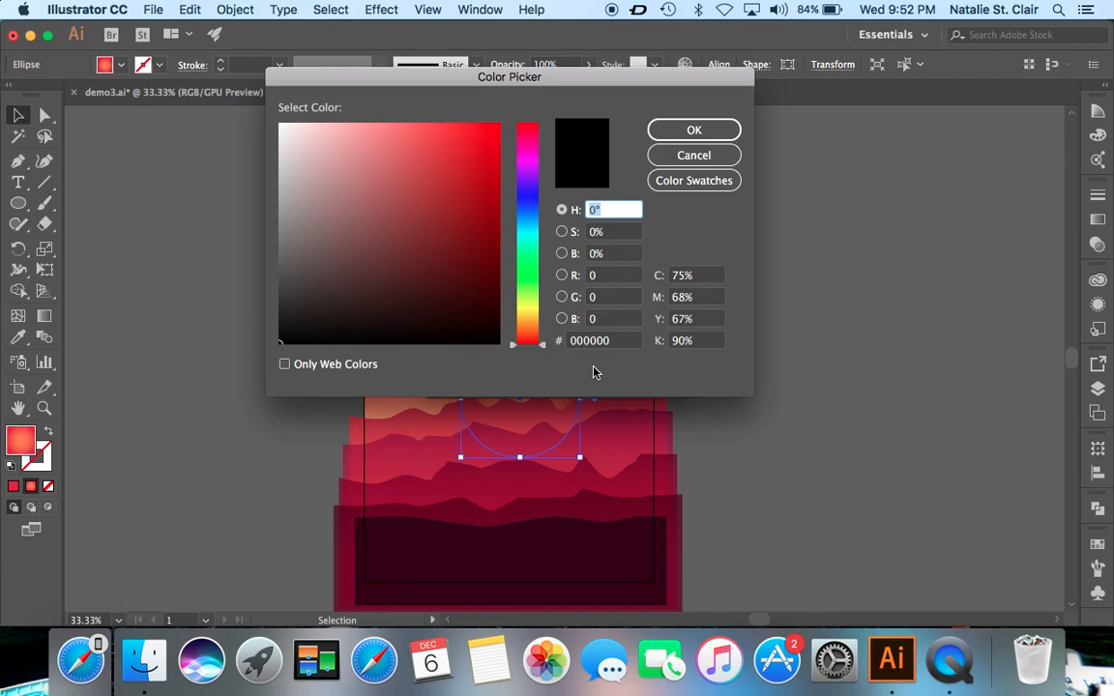
{"action": "double_click", "coordinate": [592, 340]}
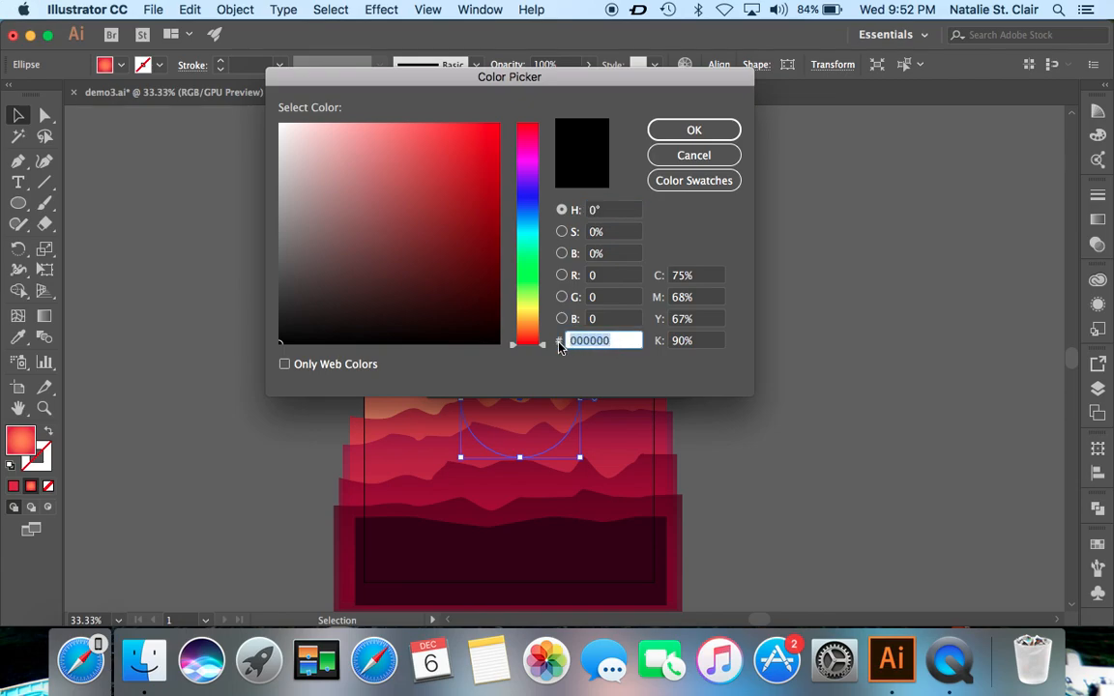
{"action": "type", "text": "ff9100"}
{"action": "key", "text": "Return"}
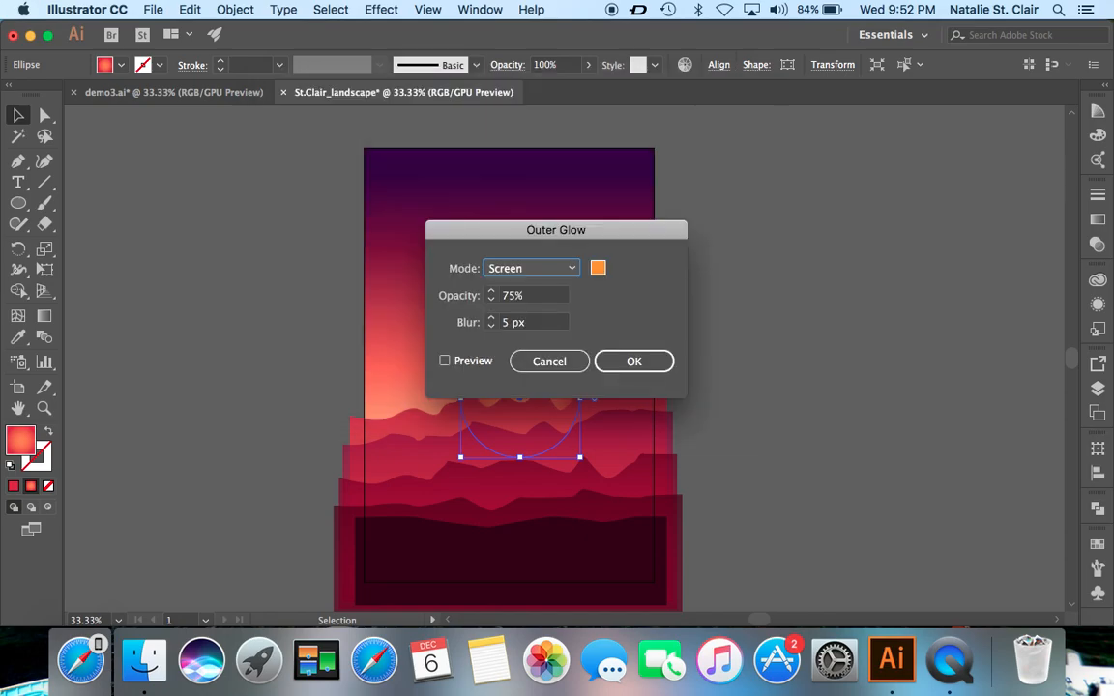
- Set the sun's outer glow to Color Dodge mode with 100% opacity and a 100 px blur, and apply it
{"action": "left_click", "coordinate": [569, 270]}
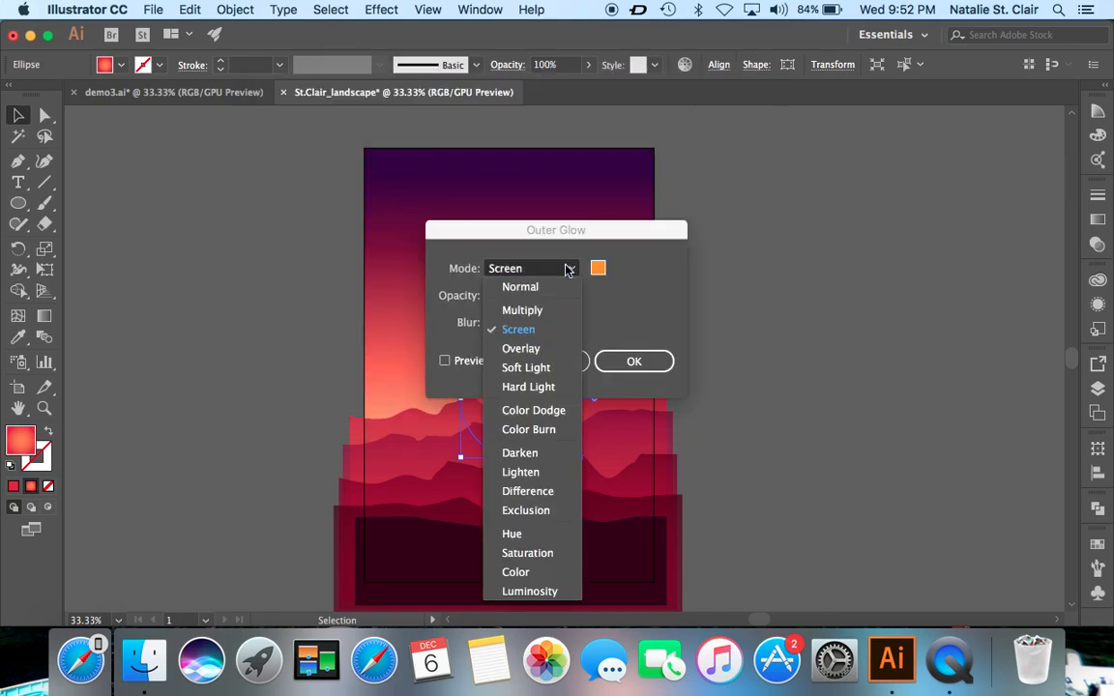
{"action": "left_click", "coordinate": [537, 412]}
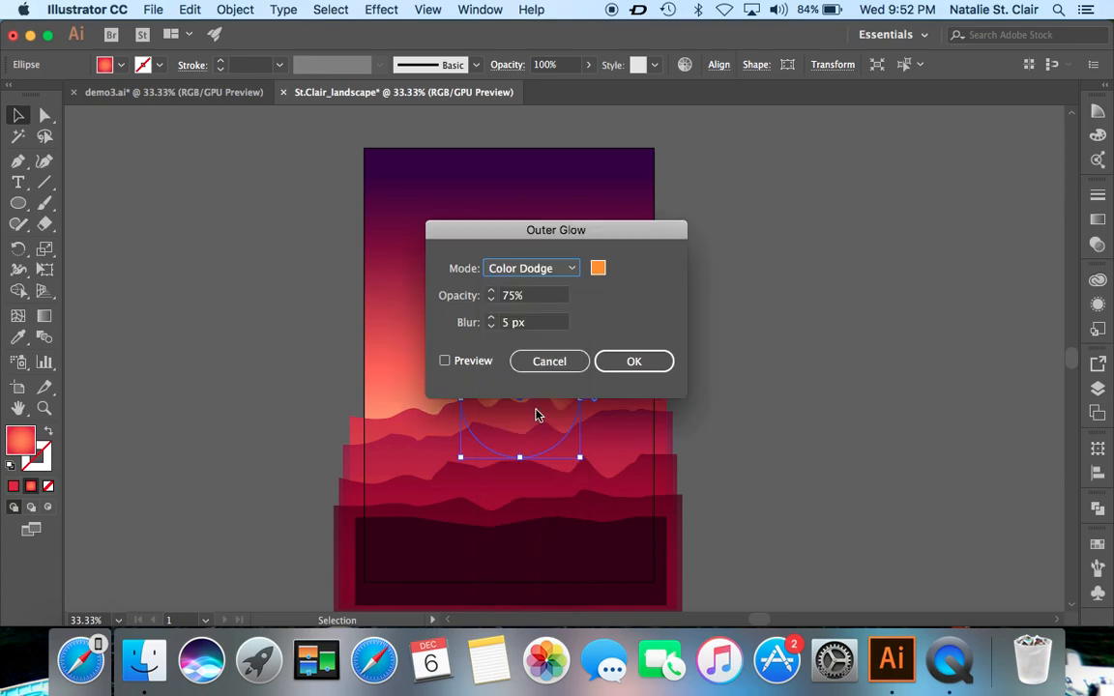
{"action": "left_click", "coordinate": [515, 298]}
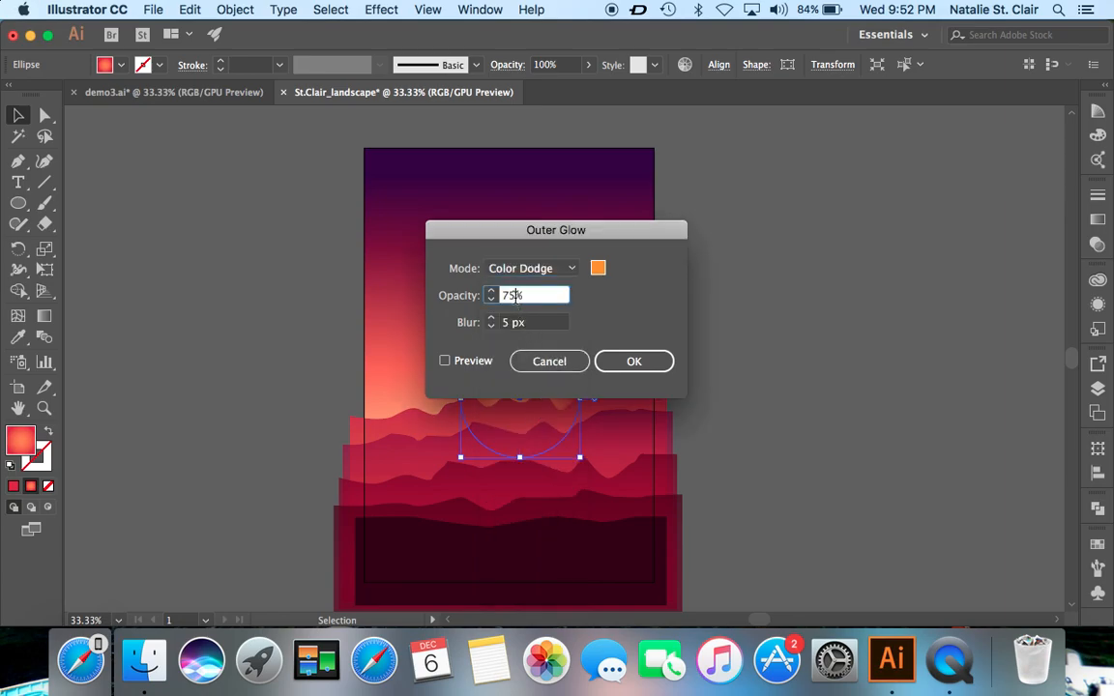
{"action": "type", "text": "100"}
{"action": "double_click", "coordinate": [507, 323]}
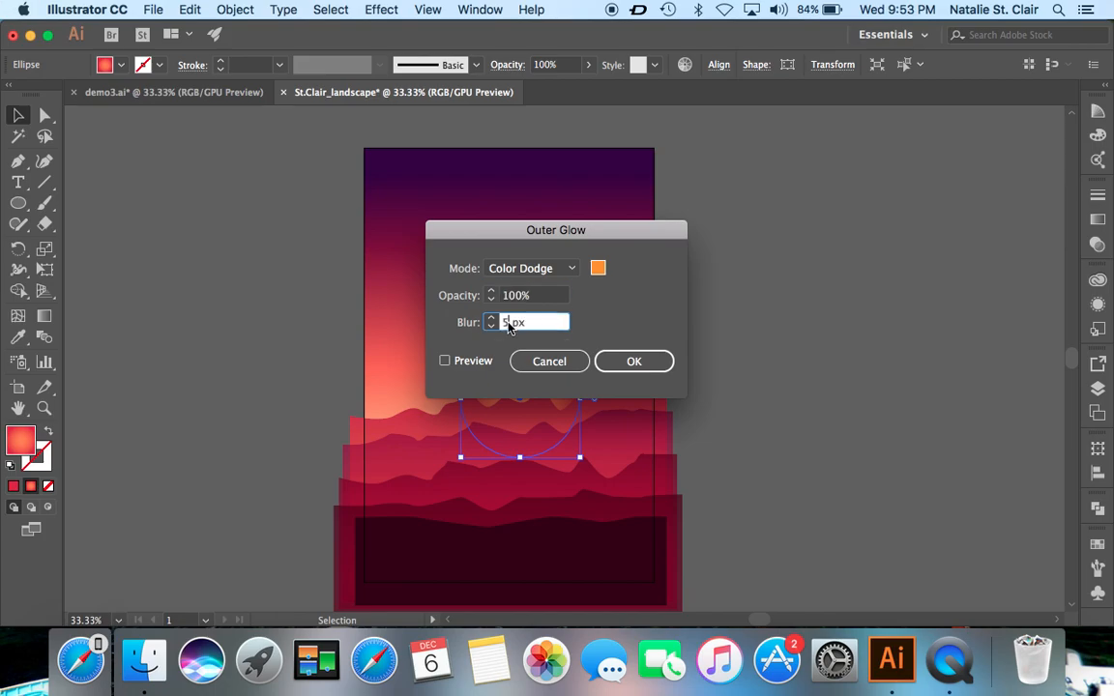
{"action": "type", "text": "100"}
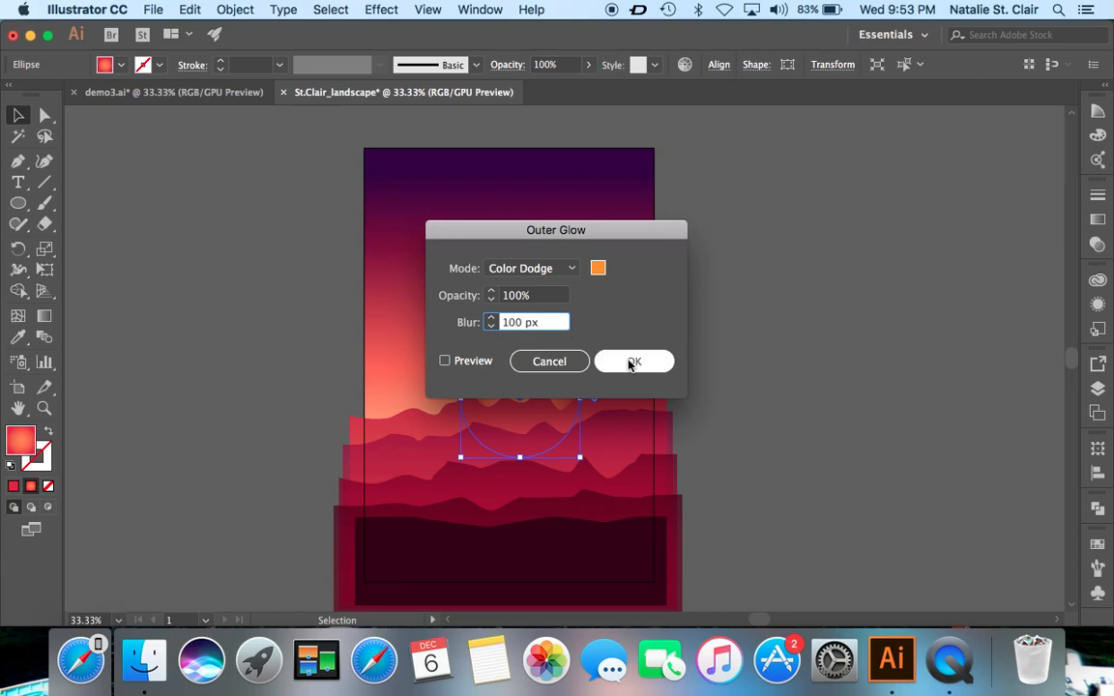
{"action": "left_click_drag", "start_coordinate": [615, 234], "coordinate": [819, 194]}
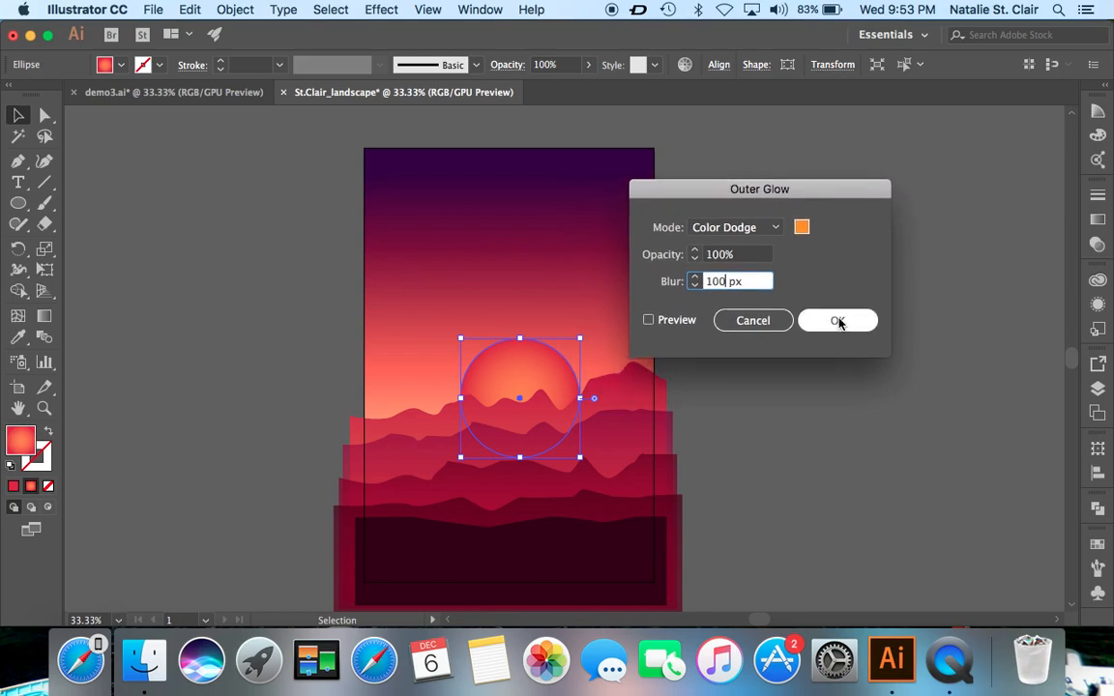
{"action": "left_click", "coordinate": [838, 323]}
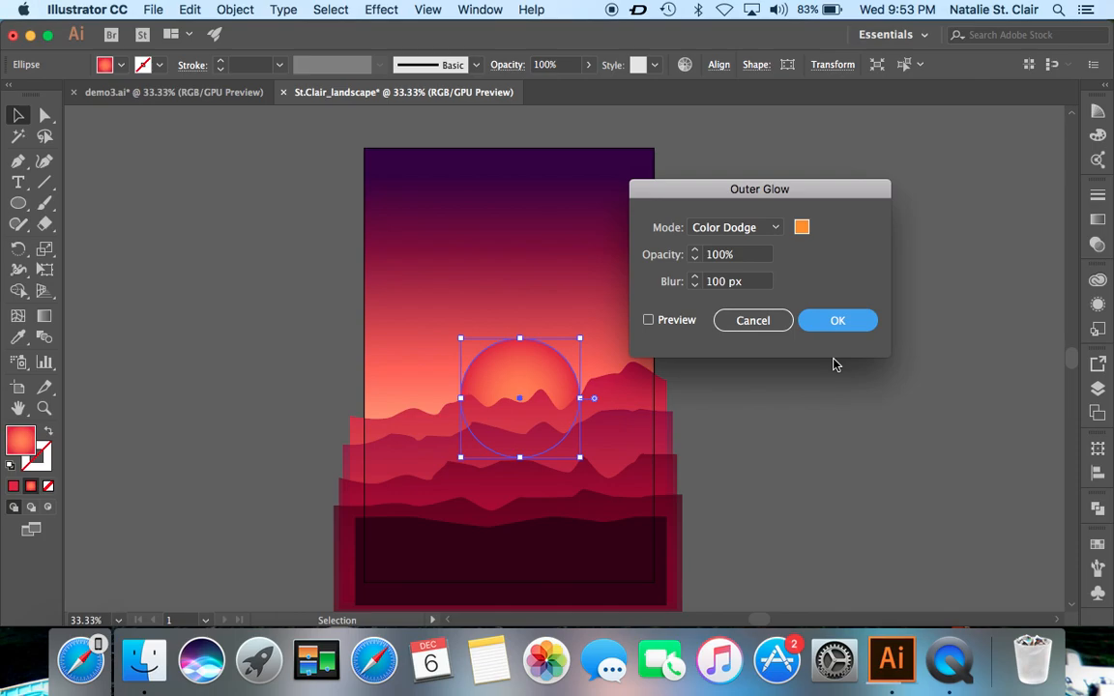
{"action": "key", "text": "Return"}
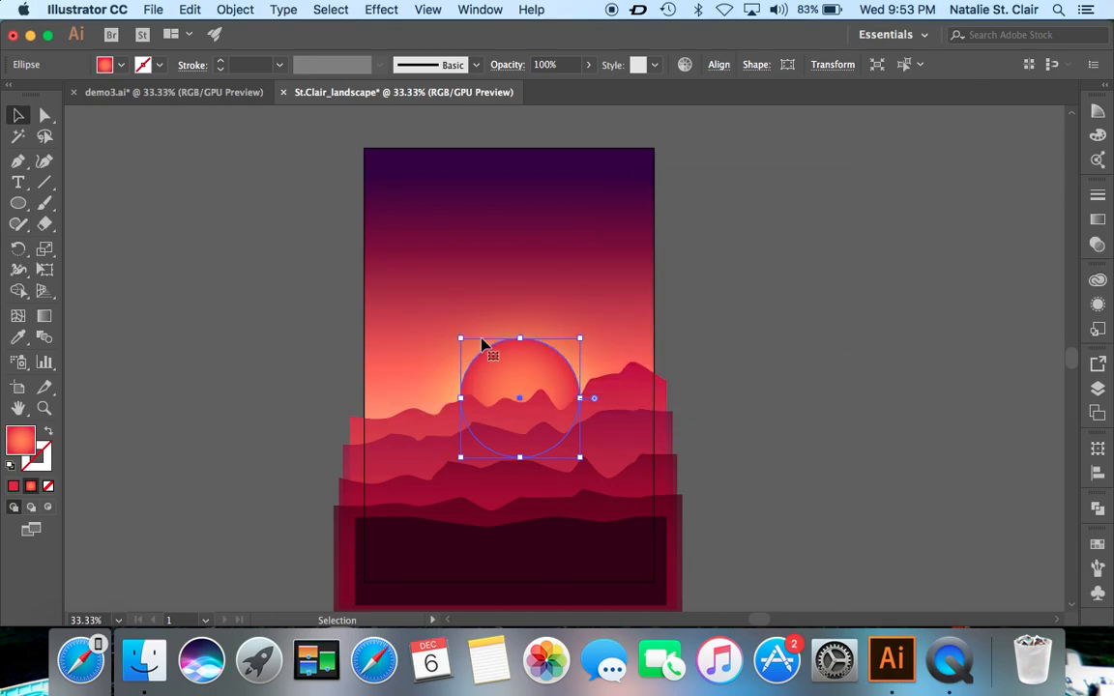
{"action": "left_click", "coordinate": [239, 300]}
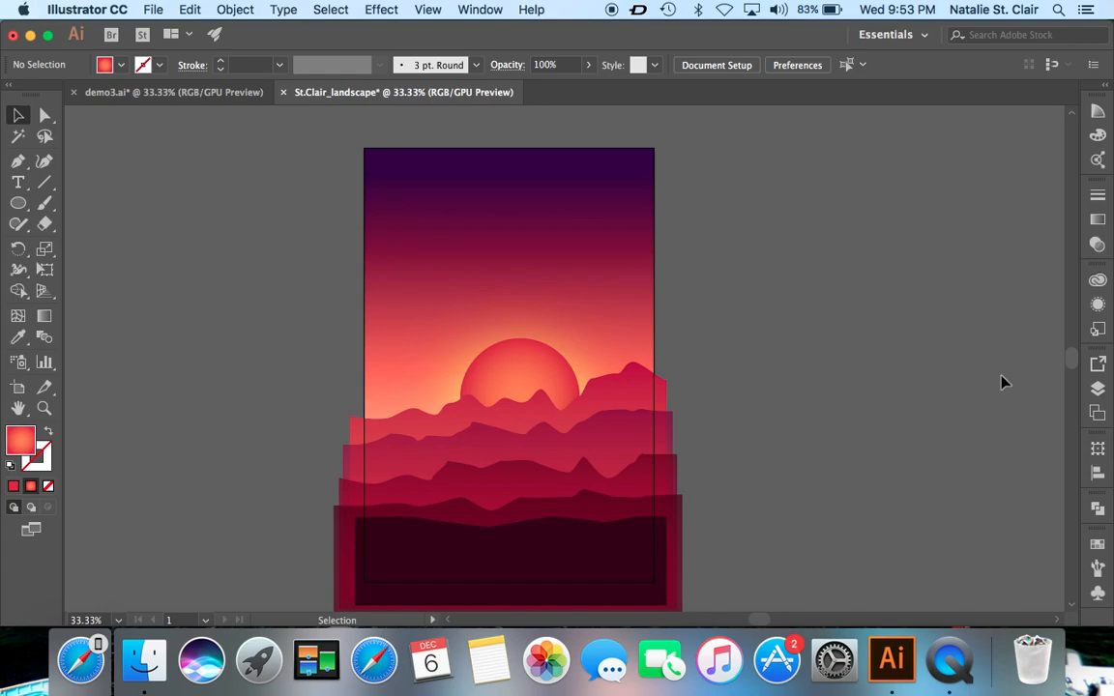
- Create a new layer above the Foreground layer and name it Moon
{"action": "left_click", "coordinate": [1098, 388]}
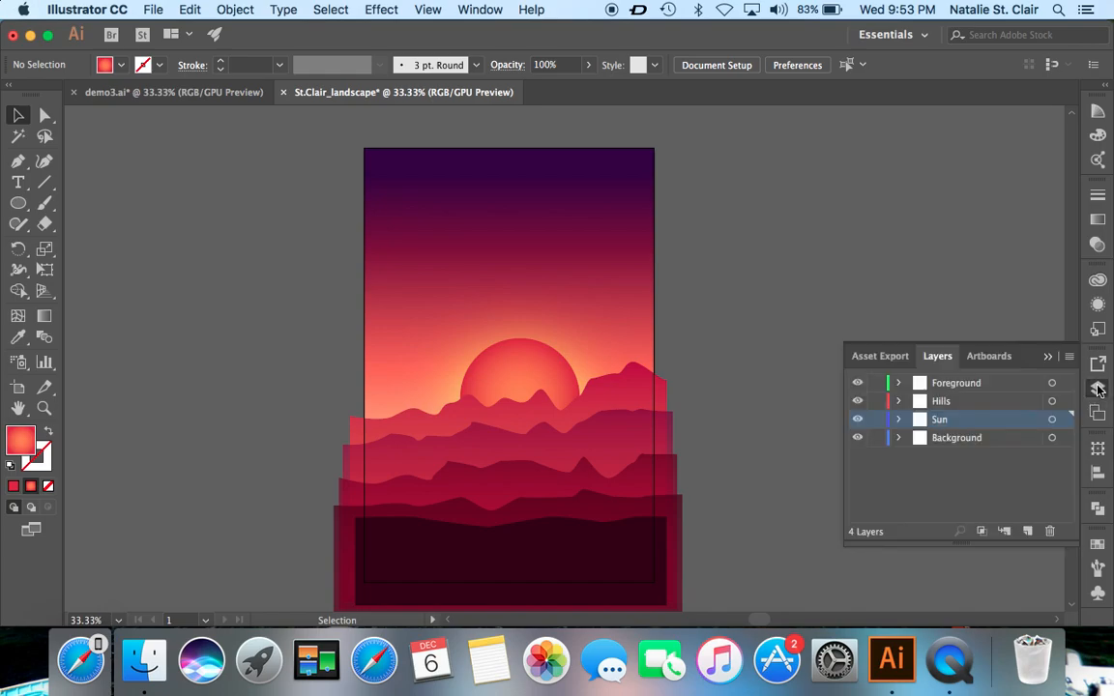
{"action": "left_click", "coordinate": [1027, 531]}
{"action": "left_click_drag", "start_coordinate": [956, 421], "coordinate": [948, 383]}
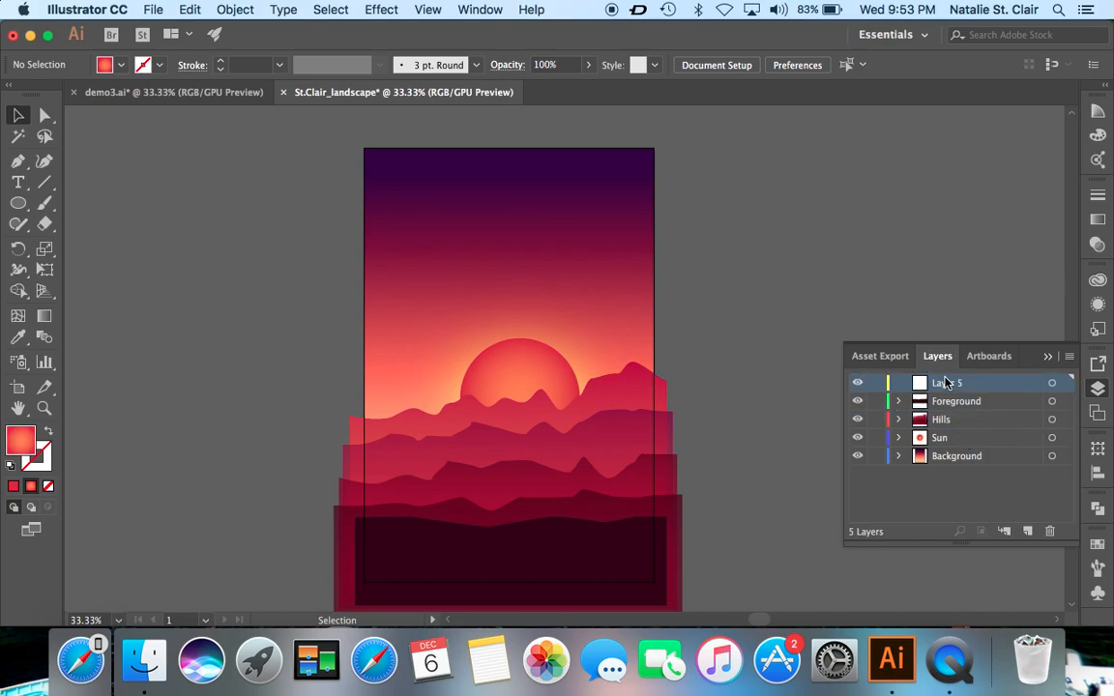
{"action": "double_click", "coordinate": [948, 383]}
{"action": "type", "text": "Moon"}
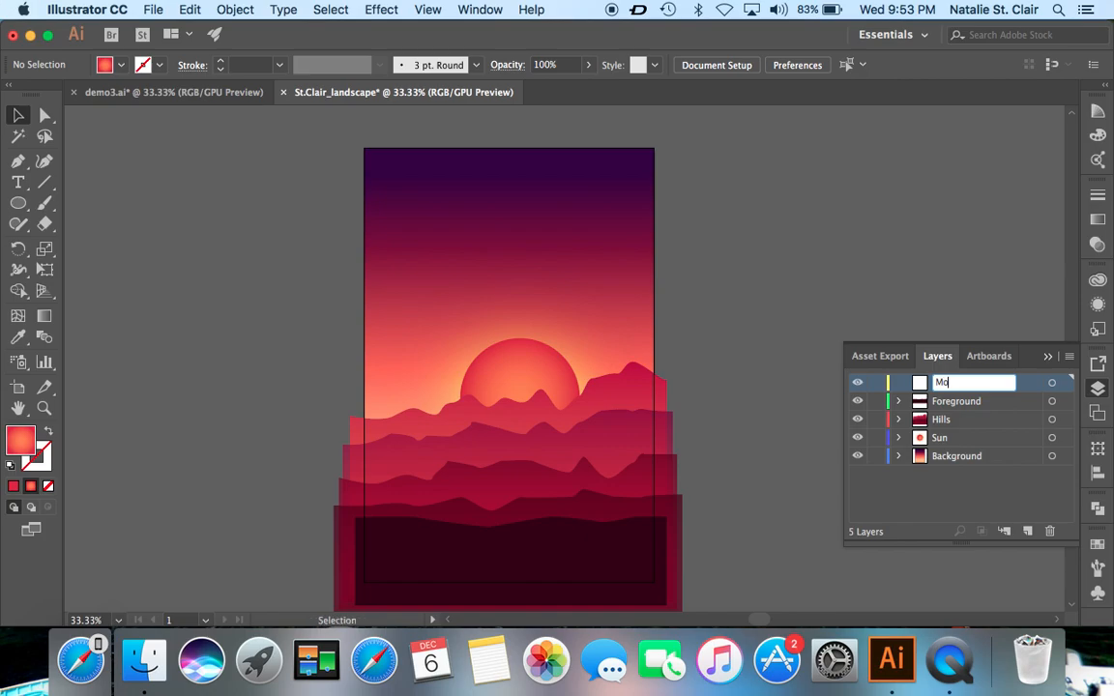
{"action": "key", "text": "Return"}
{"action": "left_click", "coordinate": [1098, 389]}
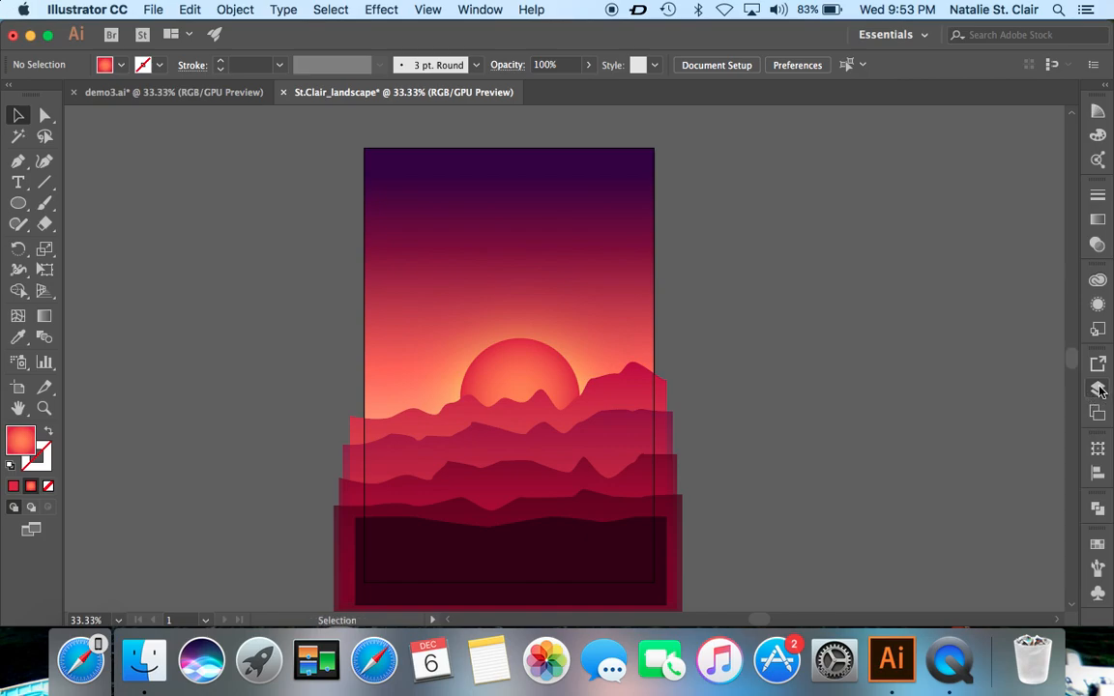
- Draw a circle about 206 px wide in the upper right of the sky, with a white fill and no stroke
{"action": "left_click", "coordinate": [18, 203]}
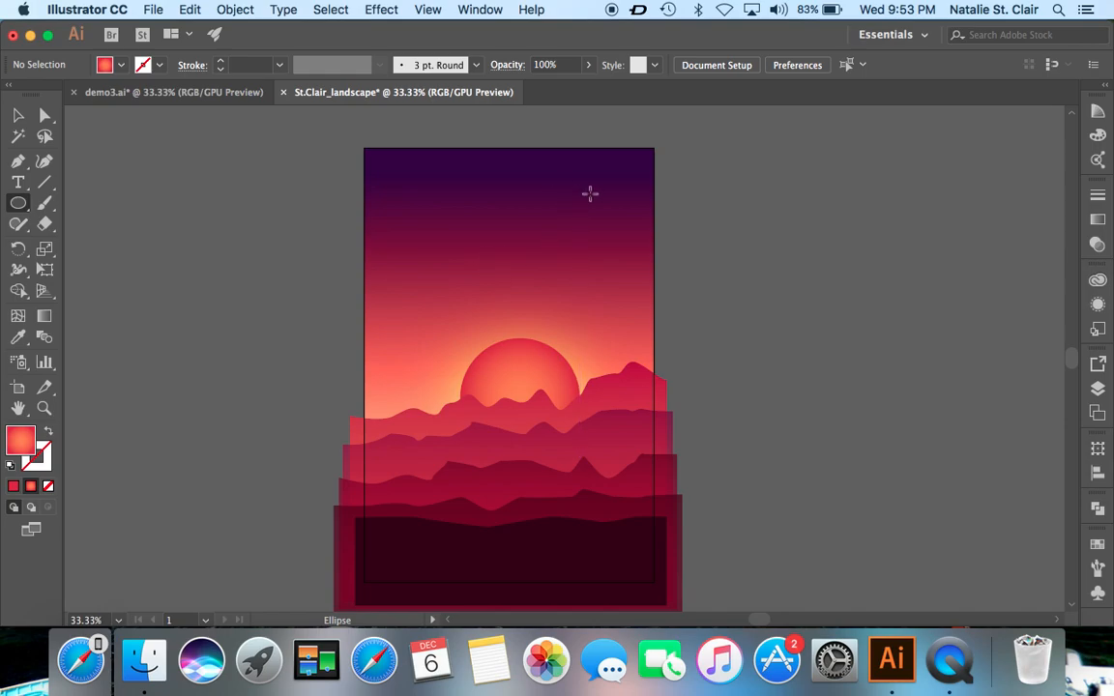
{"action": "left_click_drag", "start_coordinate": [575, 187], "coordinate": [635, 244]}
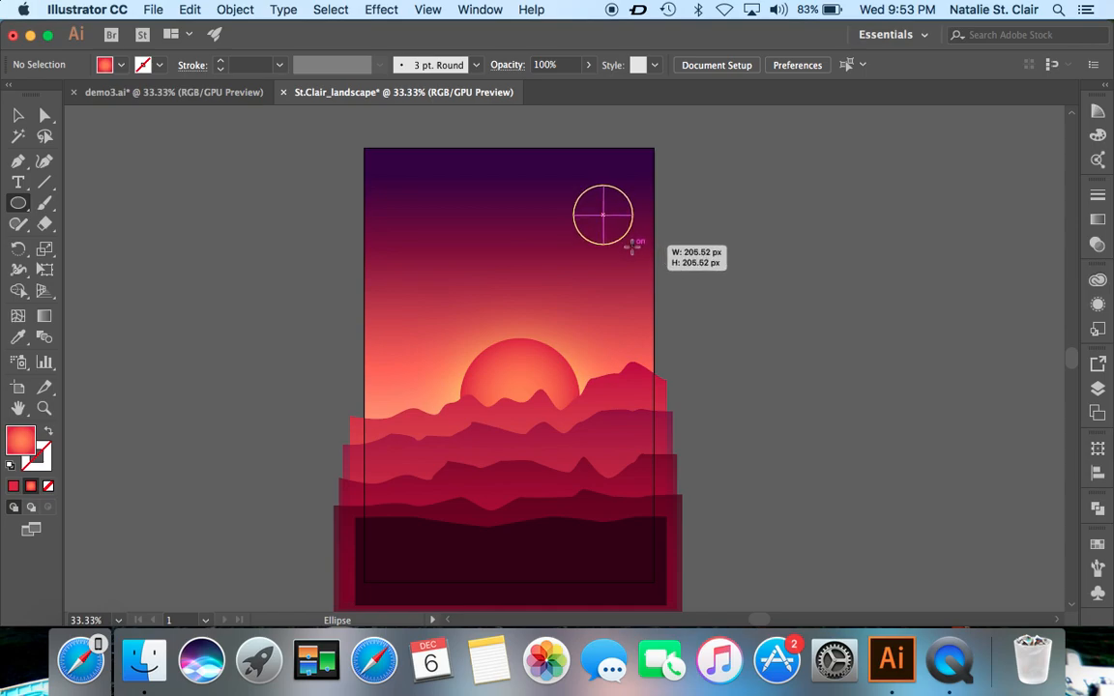
{"action": "left_click_drag", "start_coordinate": [632, 247], "coordinate": [631, 247]}
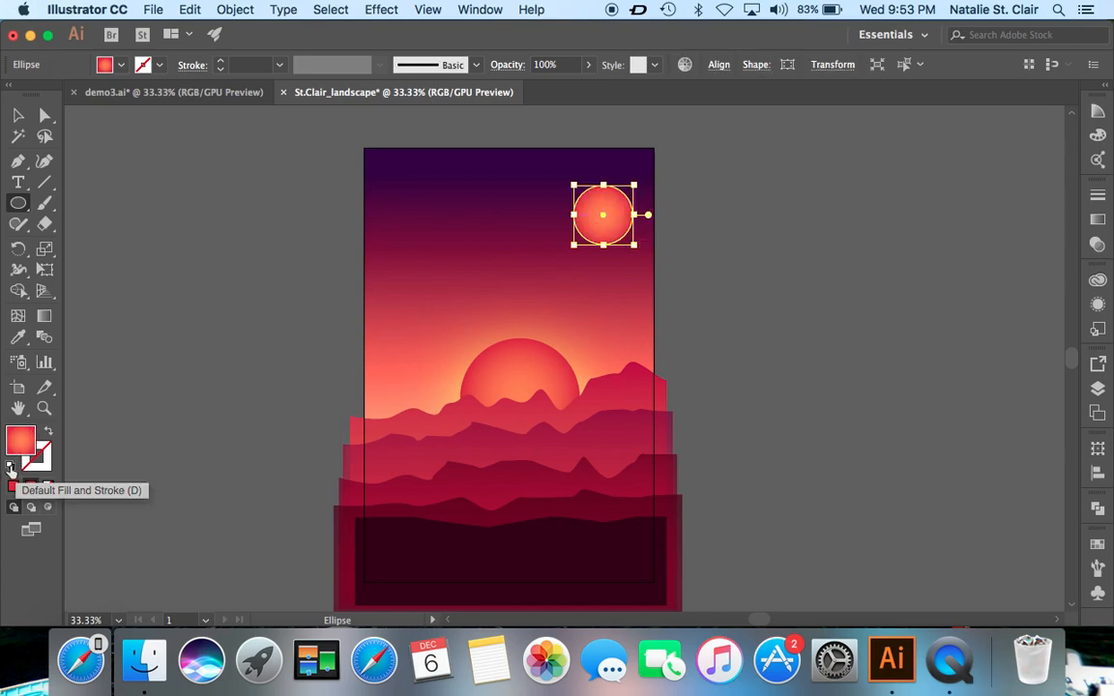
{"action": "left_click", "coordinate": [11, 469]}
{"action": "left_click", "coordinate": [38, 457]}
{"action": "left_click", "coordinate": [49, 487]}
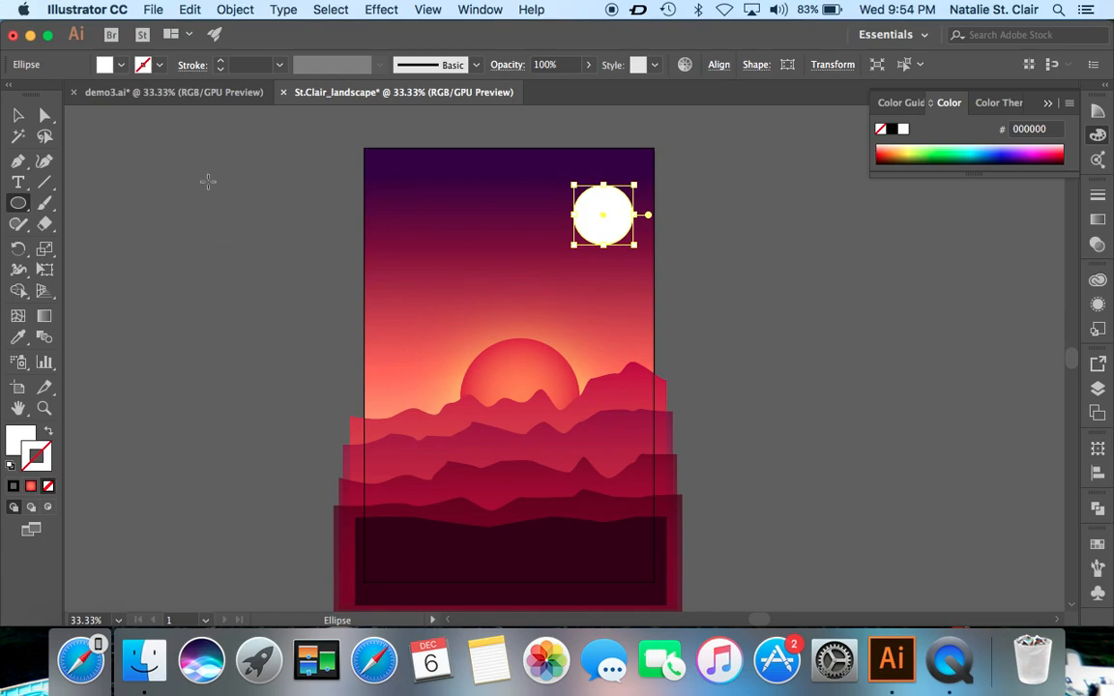
- Duplicate the white moon circle, offsetting the copy slightly up and to the left so that it overlaps the original
{"action": "key", "text": "v"}
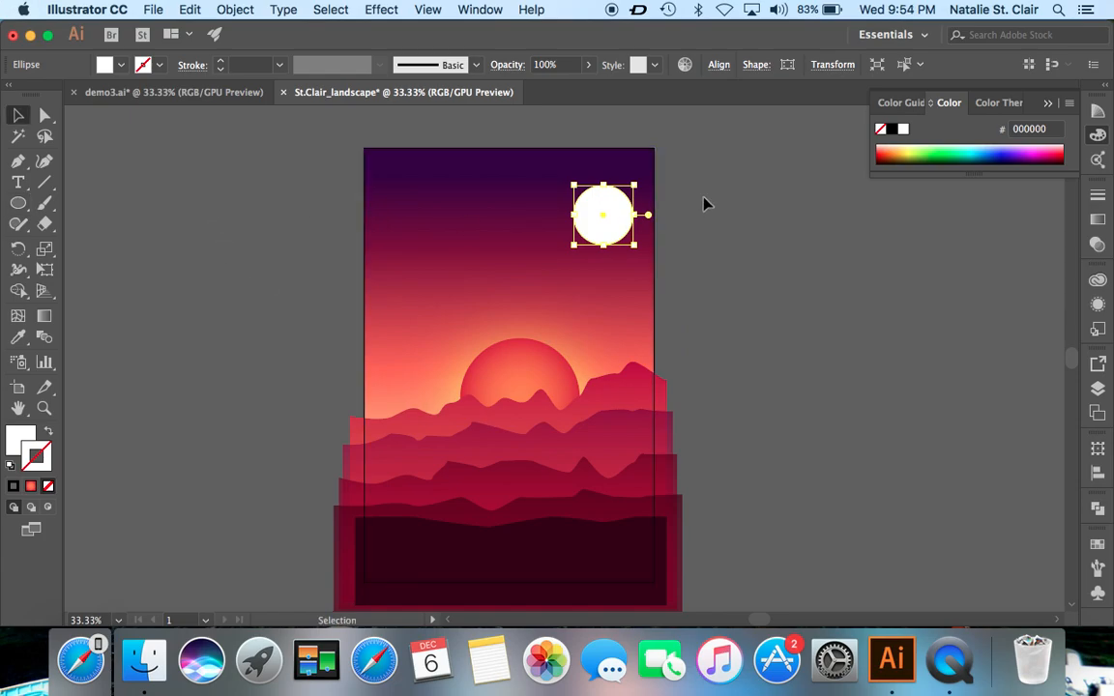
{"action": "key", "text": "super+equal"}
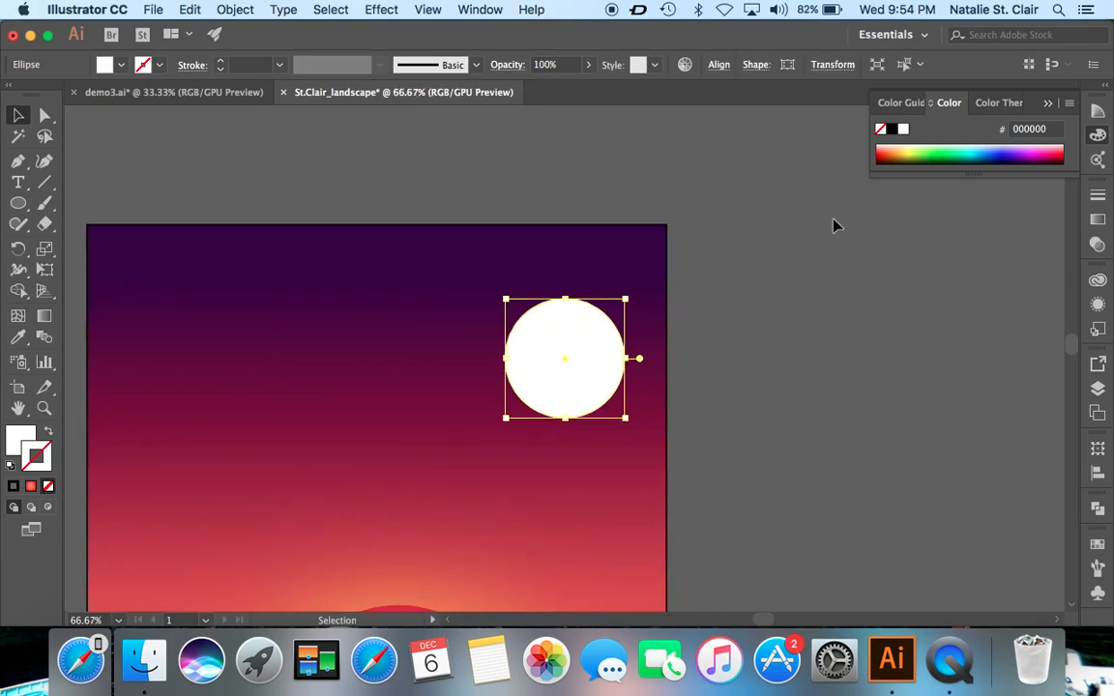
{"action": "scroll", "coordinate": [796, 438], "scroll_direction": "down", "scroll_amount": 3}
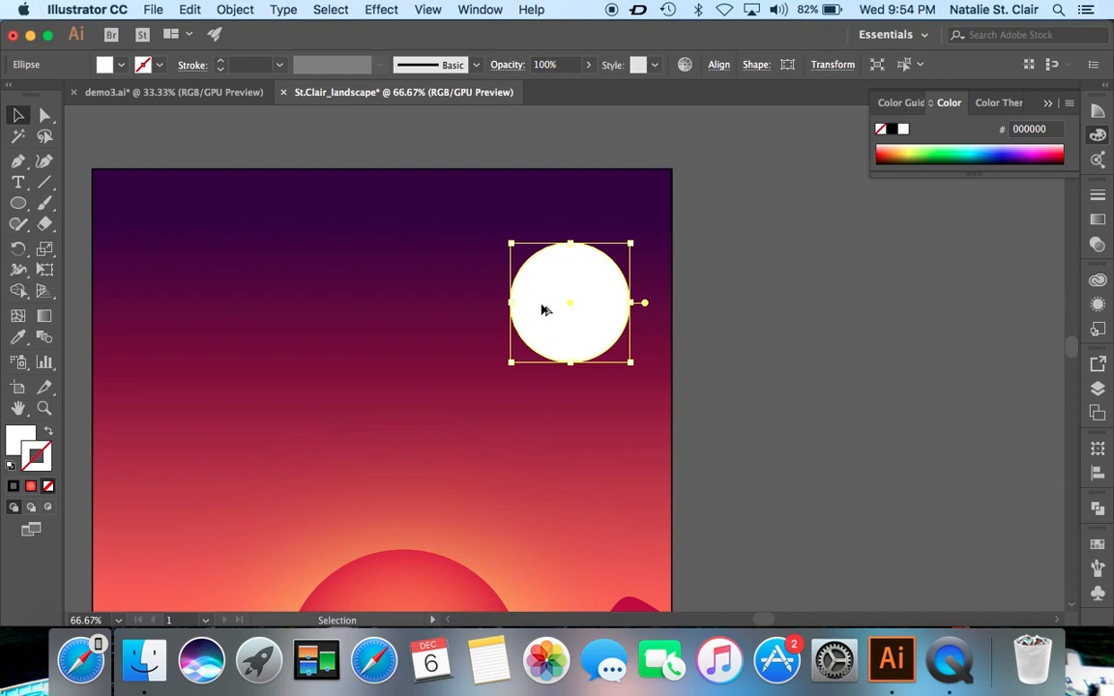
{"action": "left_click_drag", "start_coordinate": [543, 309], "coordinate": [470, 281]}
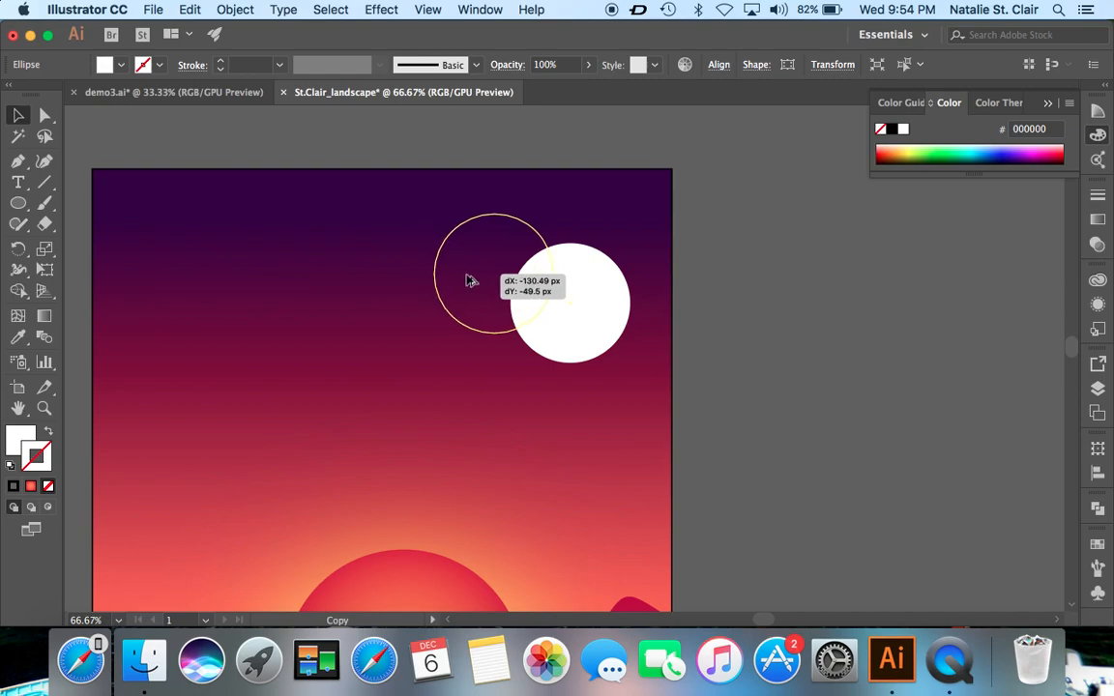
{"action": "left_click_drag", "start_coordinate": [470, 280], "coordinate": [530, 303]}
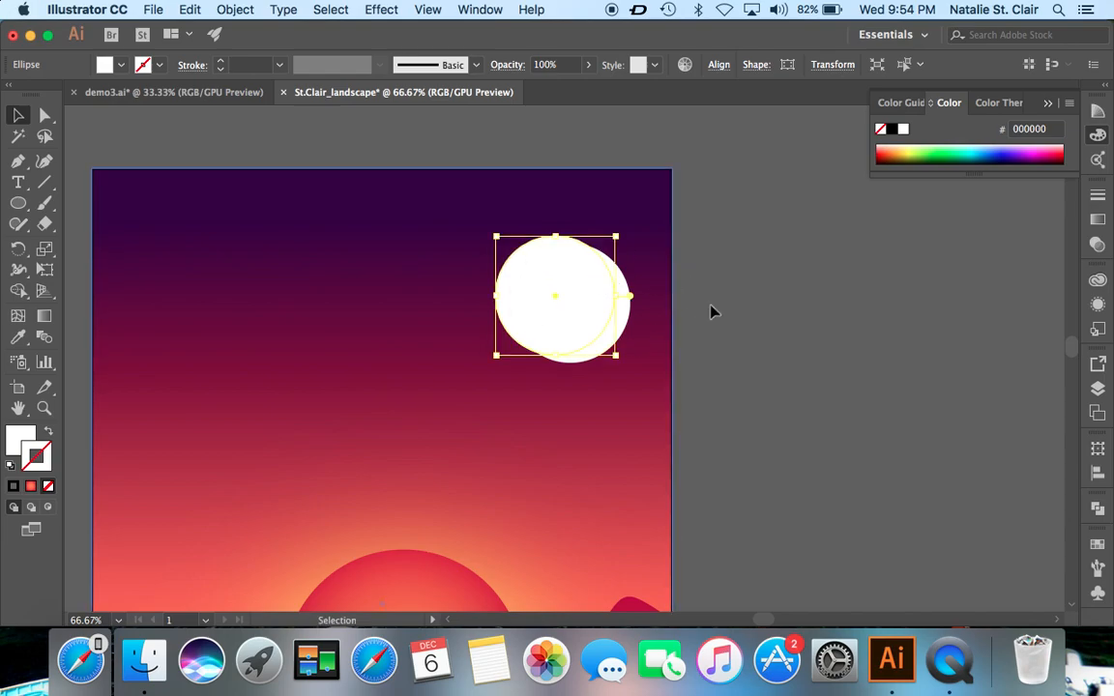
- Change the Moon layer's highlight color to a custom blue
{"action": "left_click", "coordinate": [1098, 387]}
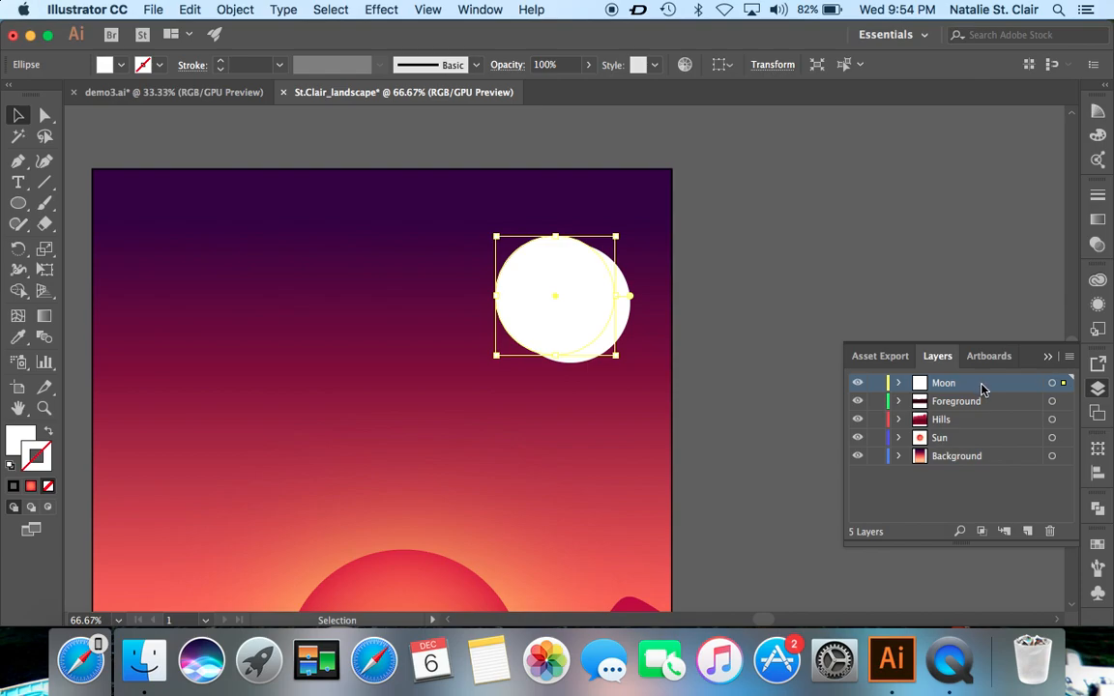
{"action": "double_click", "coordinate": [983, 390]}
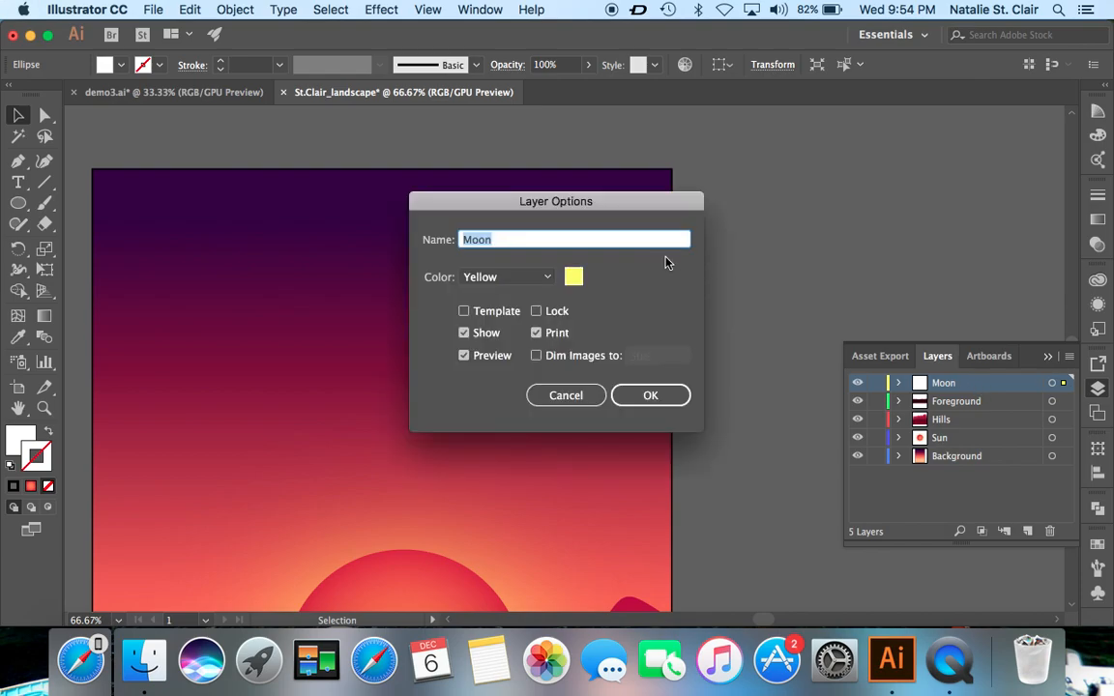
{"action": "left_click", "coordinate": [548, 281]}
{"action": "left_click", "coordinate": [525, 459]}
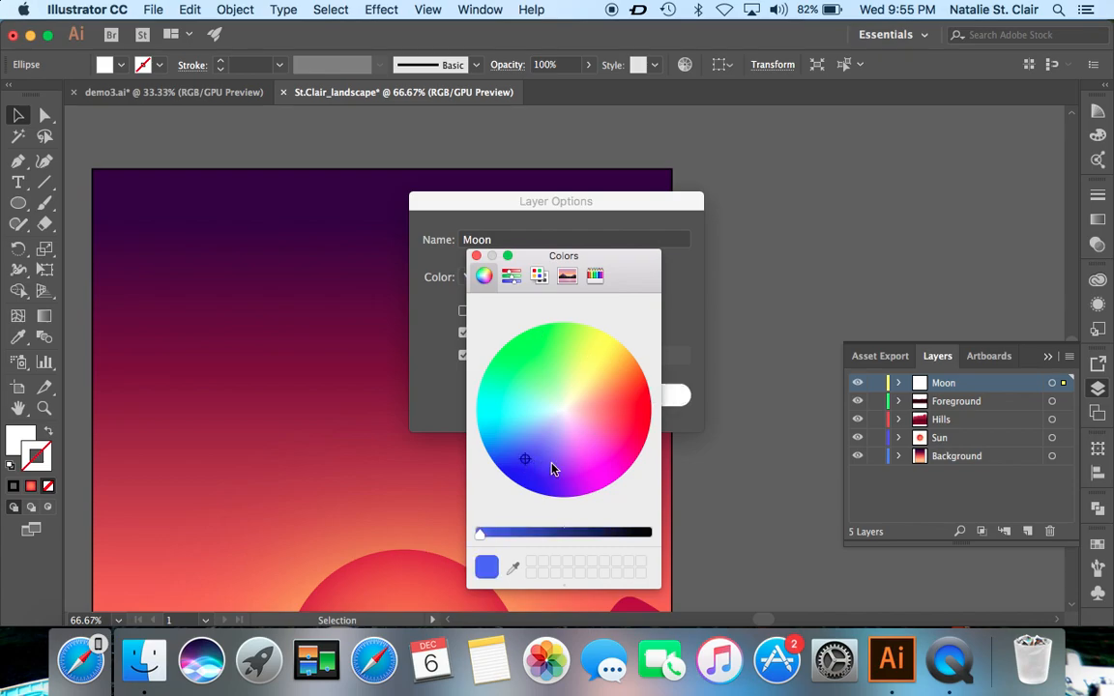
{"action": "left_click", "coordinate": [525, 474]}
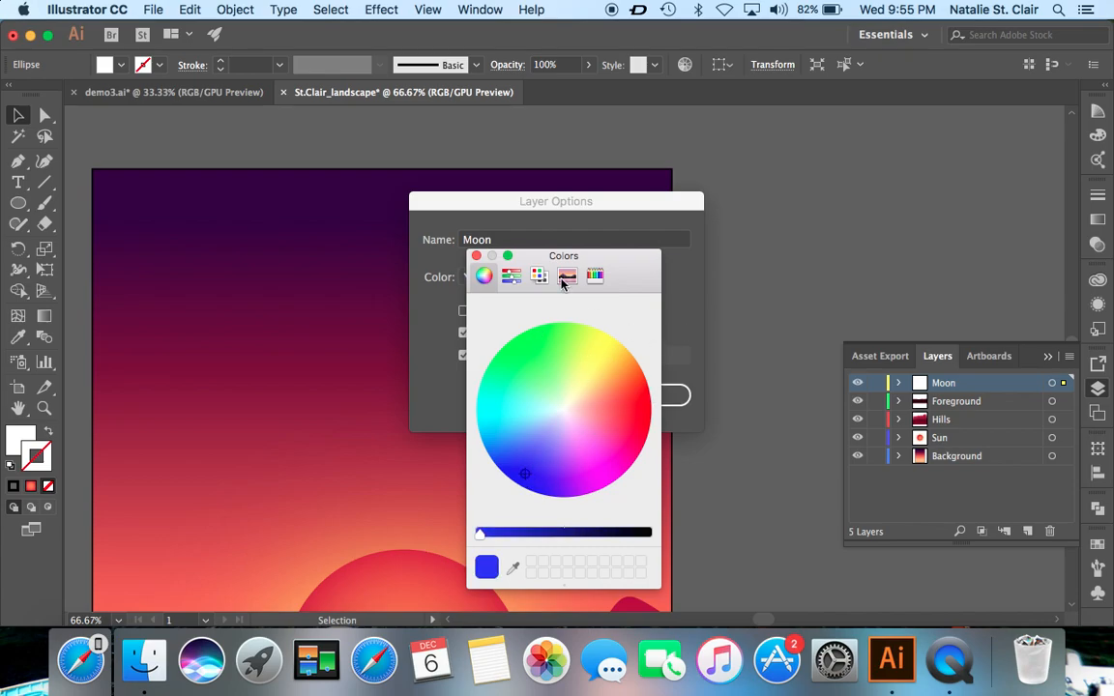
{"action": "left_click", "coordinate": [476, 256]}
{"action": "left_click", "coordinate": [648, 394]}
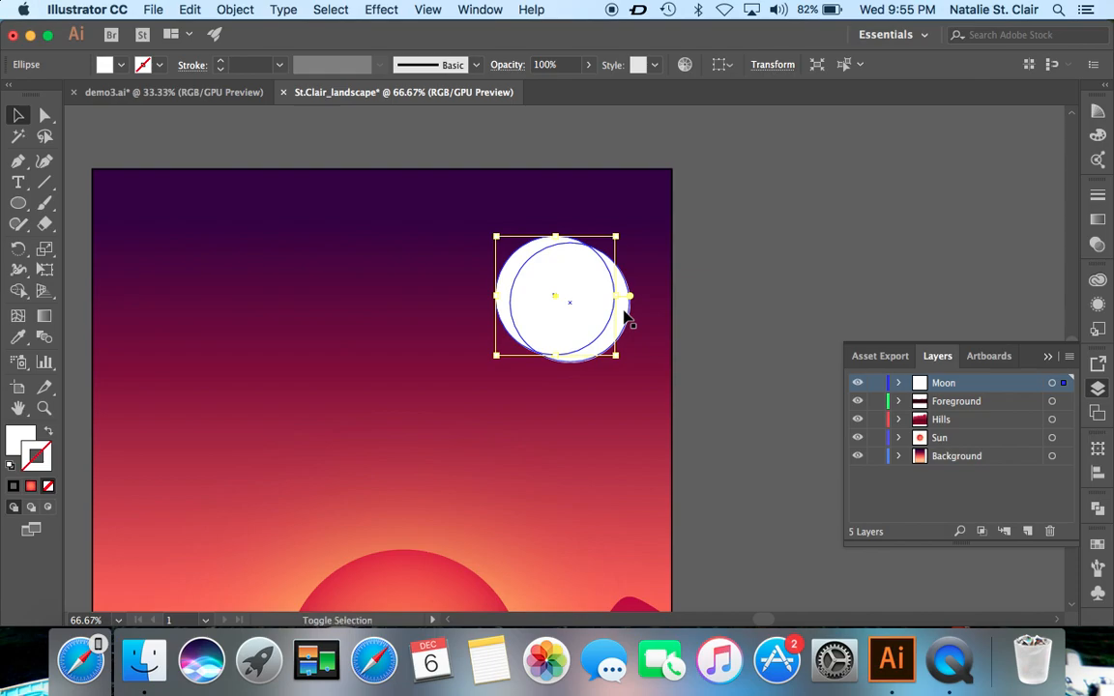
- Select both white circles and subtract the front one with Pathfinder's Minus Front to form a crescent moon
{"action": "left_click", "coordinate": [624, 314], "text": "shift"}
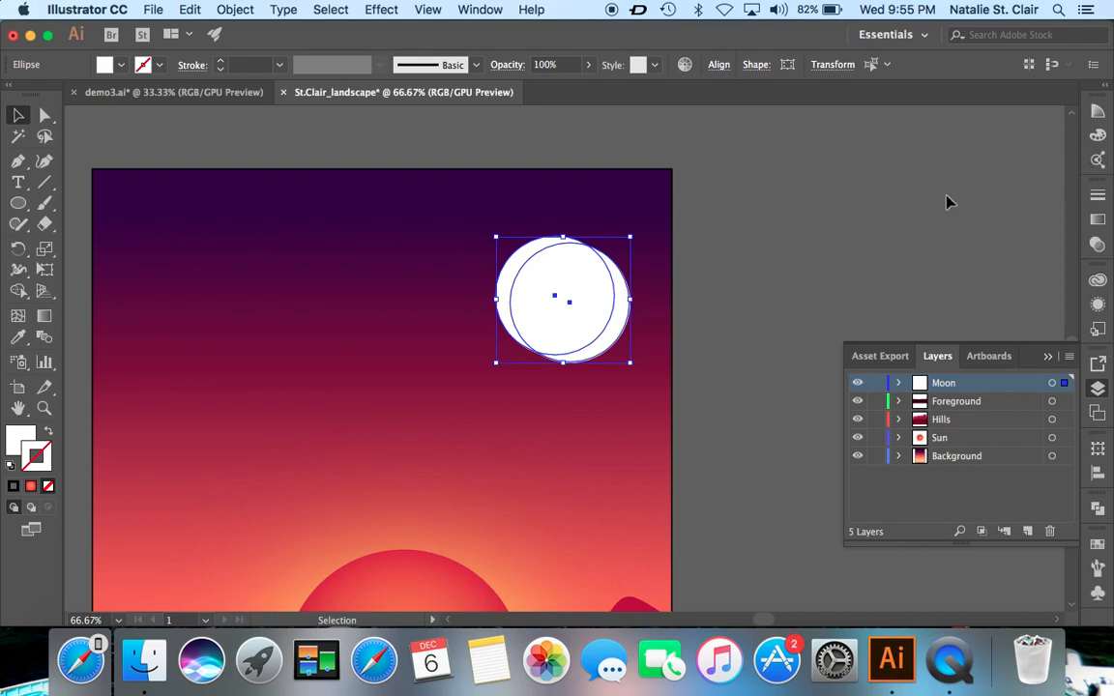
{"action": "left_click", "coordinate": [479, 10]}
{"action": "scroll", "coordinate": [551, 406], "scroll_direction": "down", "scroll_amount": 5}
{"action": "scroll", "coordinate": [559, 471], "scroll_direction": "down", "scroll_amount": 3}
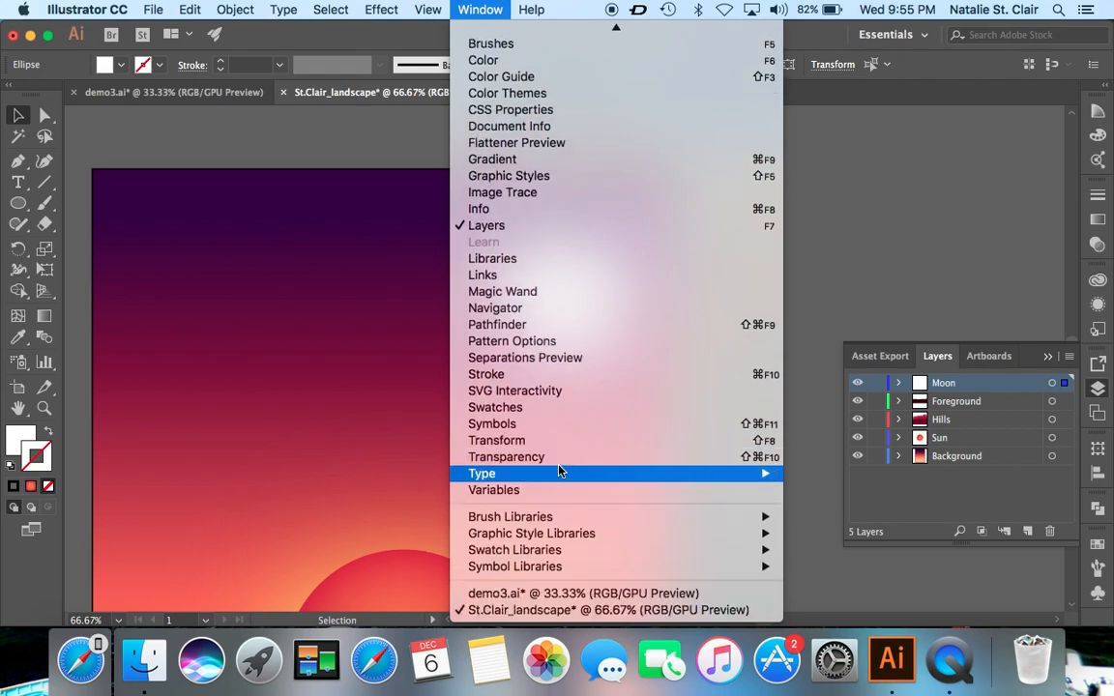
{"action": "left_click", "coordinate": [535, 327]}
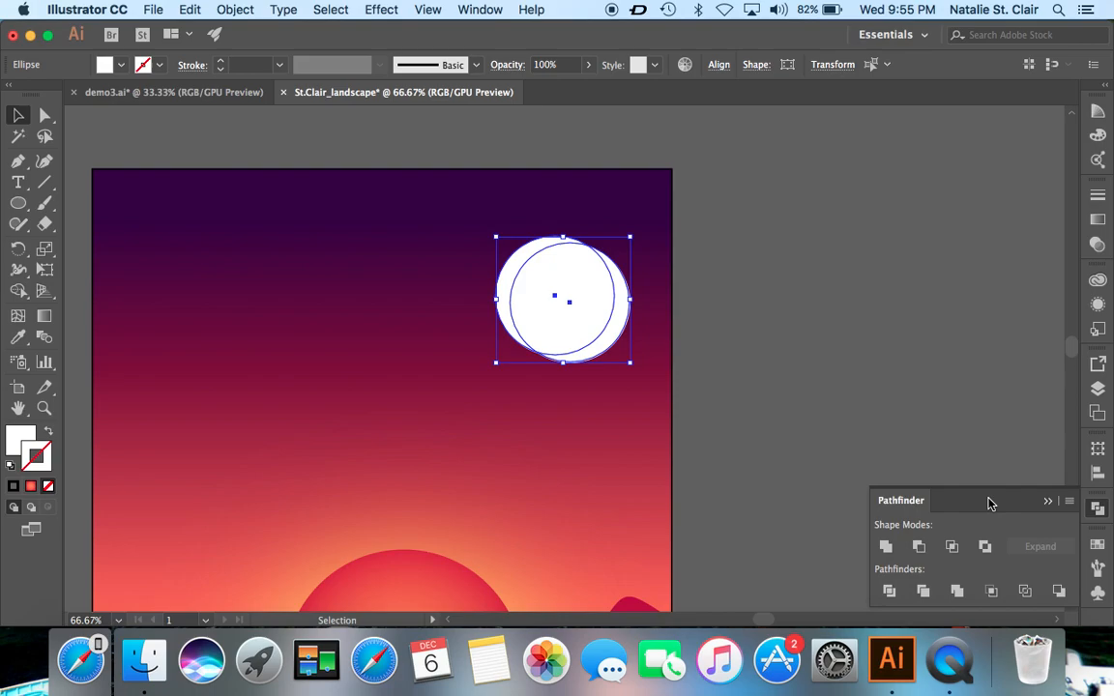
{"action": "left_click", "coordinate": [919, 547]}
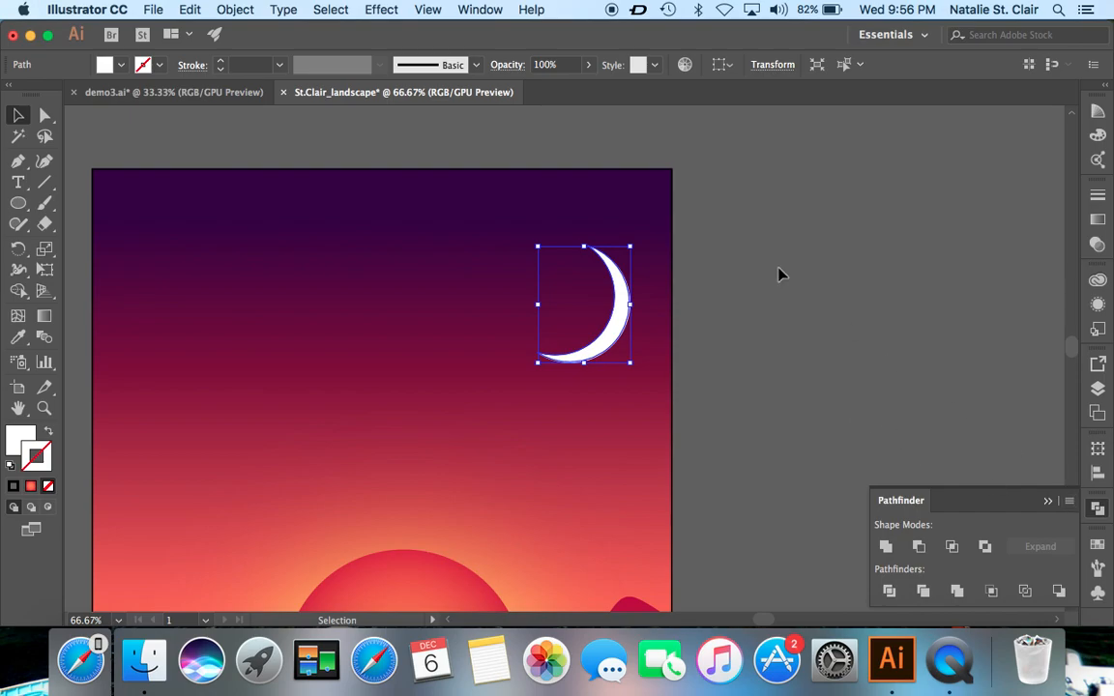
- Try an Outer Glow on the crescent, adding a second instance in orange Color Dodge mode with 100% opacity and a 20 px blur
{"action": "left_click", "coordinate": [382, 10]}
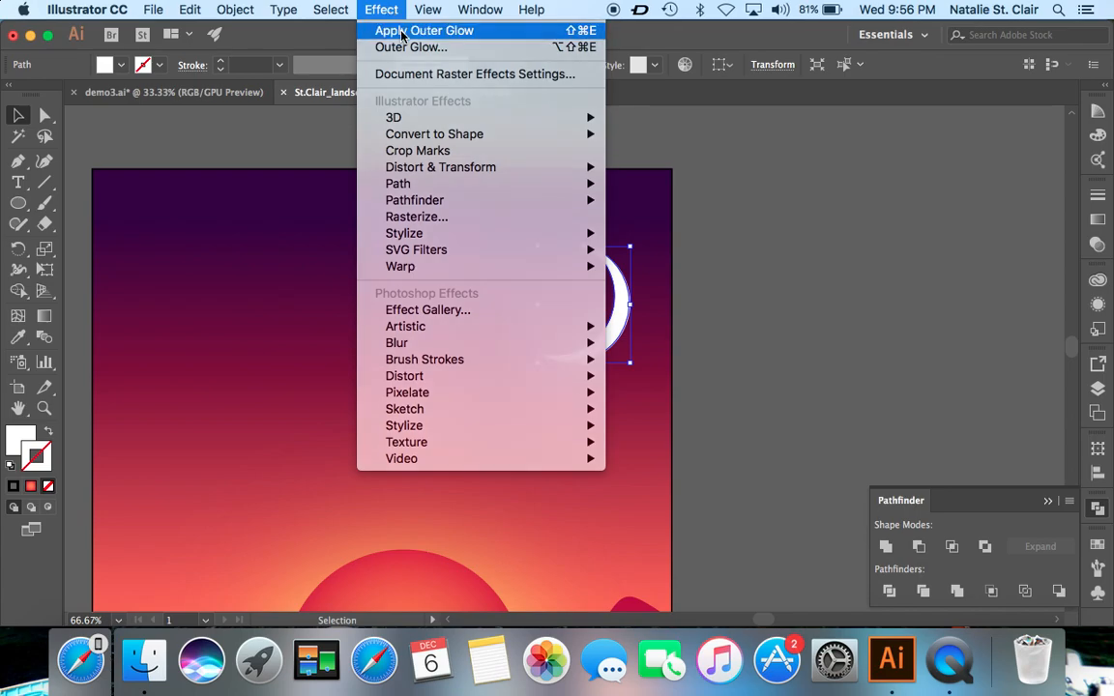
{"action": "left_click", "coordinate": [395, 35]}
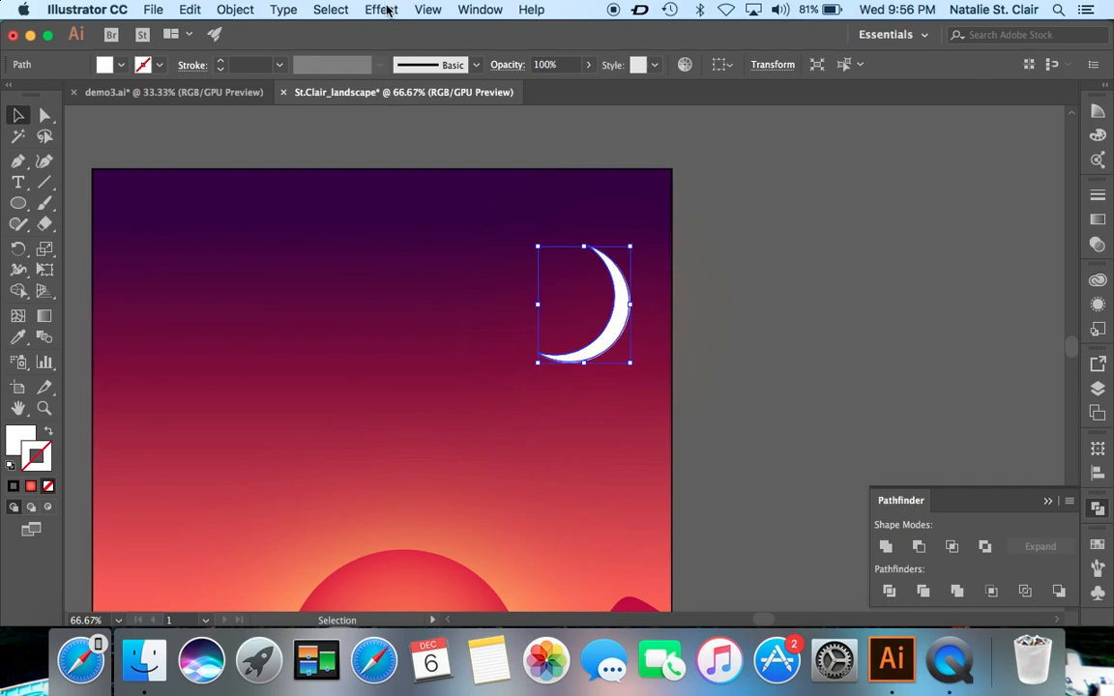
{"action": "left_click", "coordinate": [387, 9]}
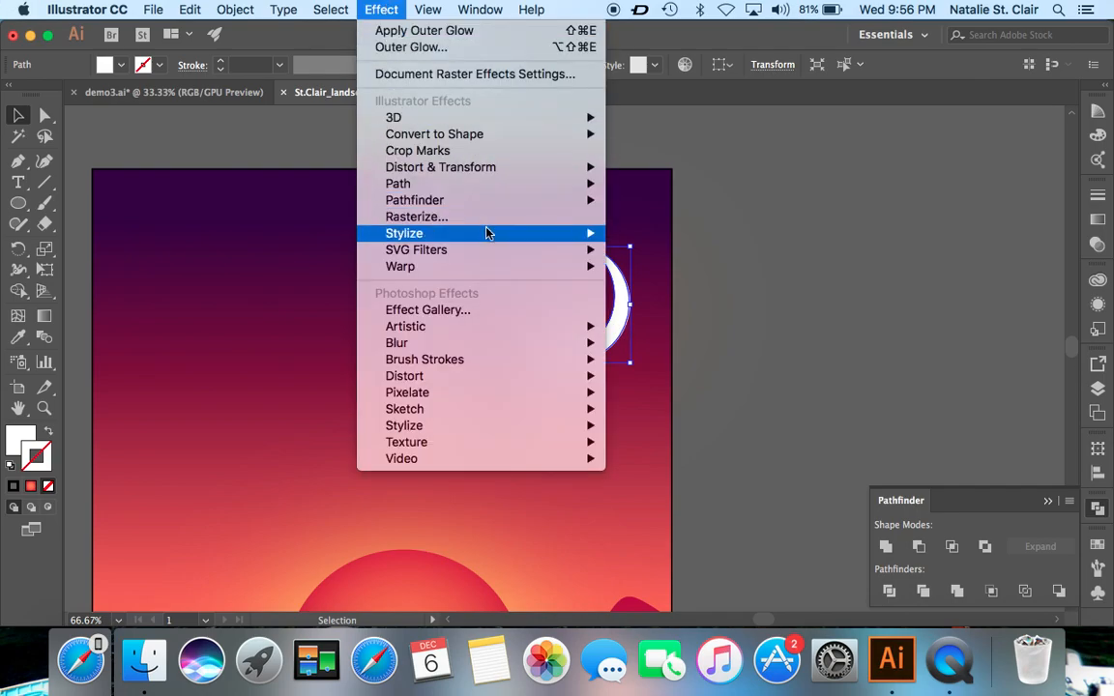
{"action": "mouse_move", "coordinate": [490, 237]}
{"action": "left_click", "coordinate": [654, 283]}
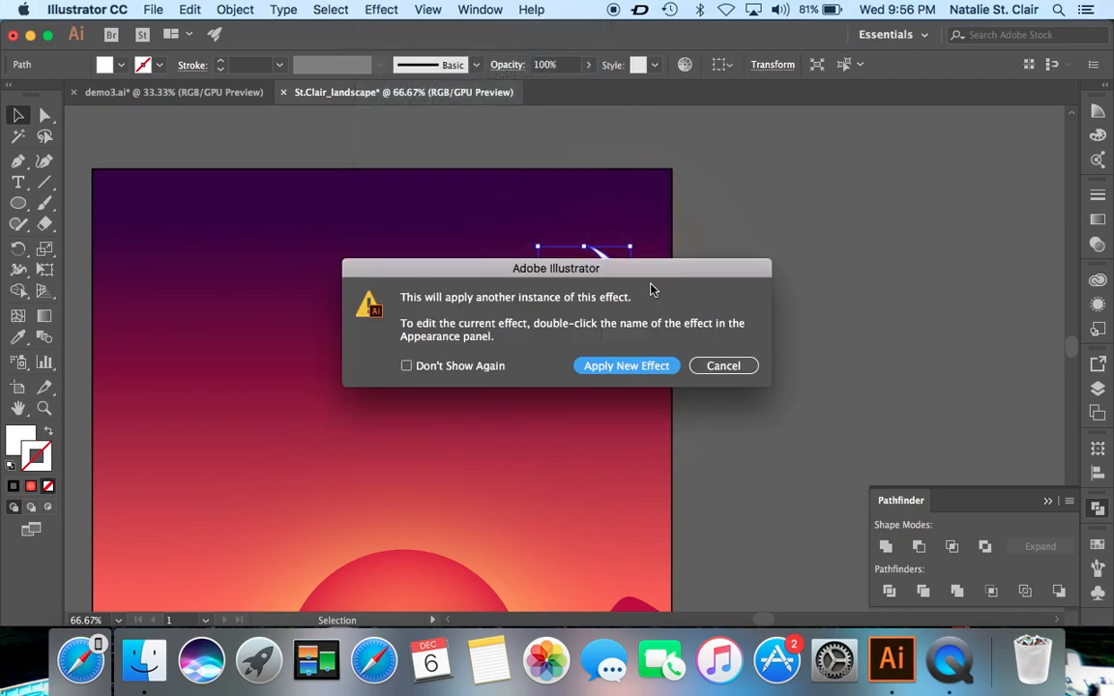
{"action": "left_click", "coordinate": [627, 367]}
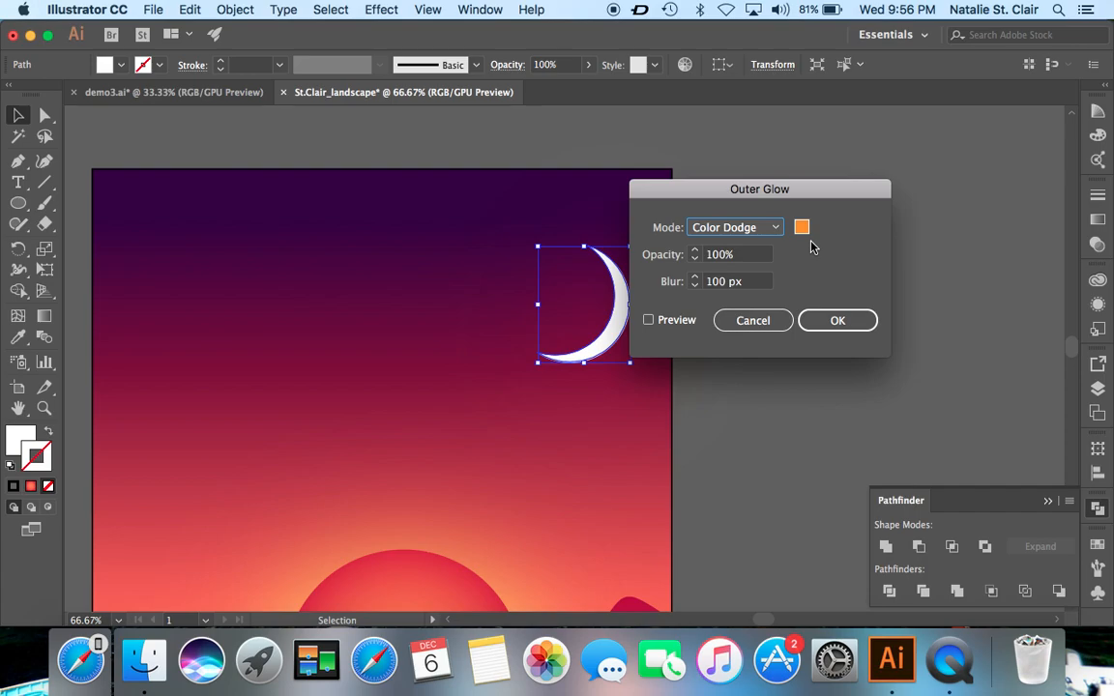
{"action": "left_click_drag", "start_coordinate": [815, 197], "coordinate": [912, 169]}
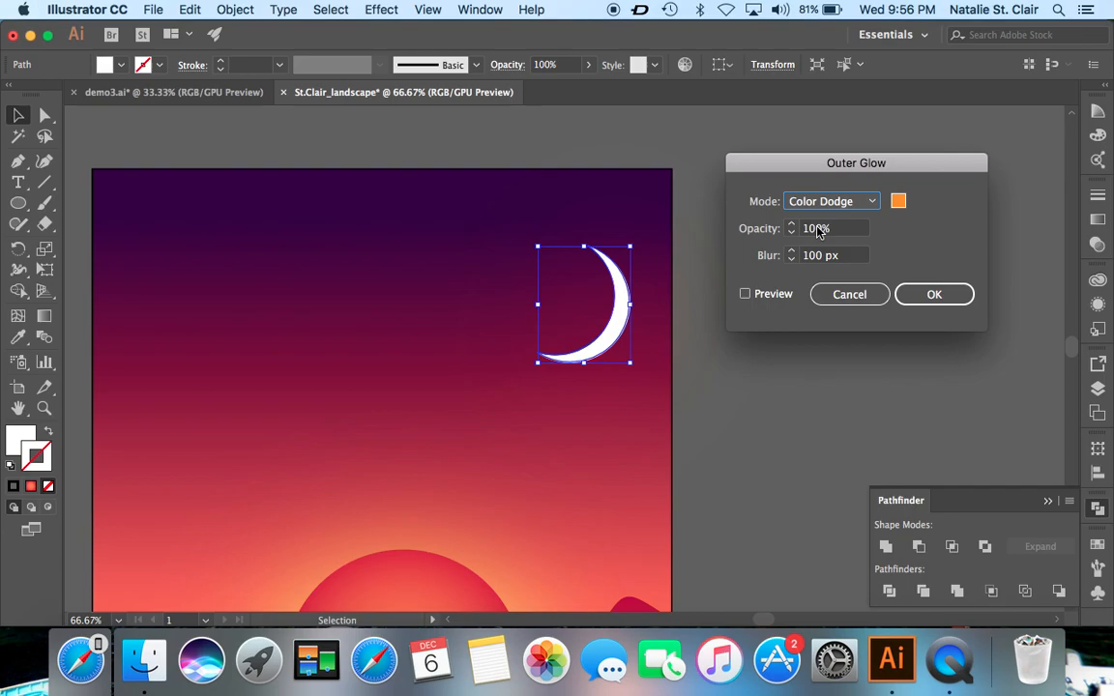
{"action": "left_click", "coordinate": [821, 255]}
{"action": "key", "text": "BackSpace"}
{"action": "key", "text": "BackSpace"}
{"action": "type", "text": "2"}
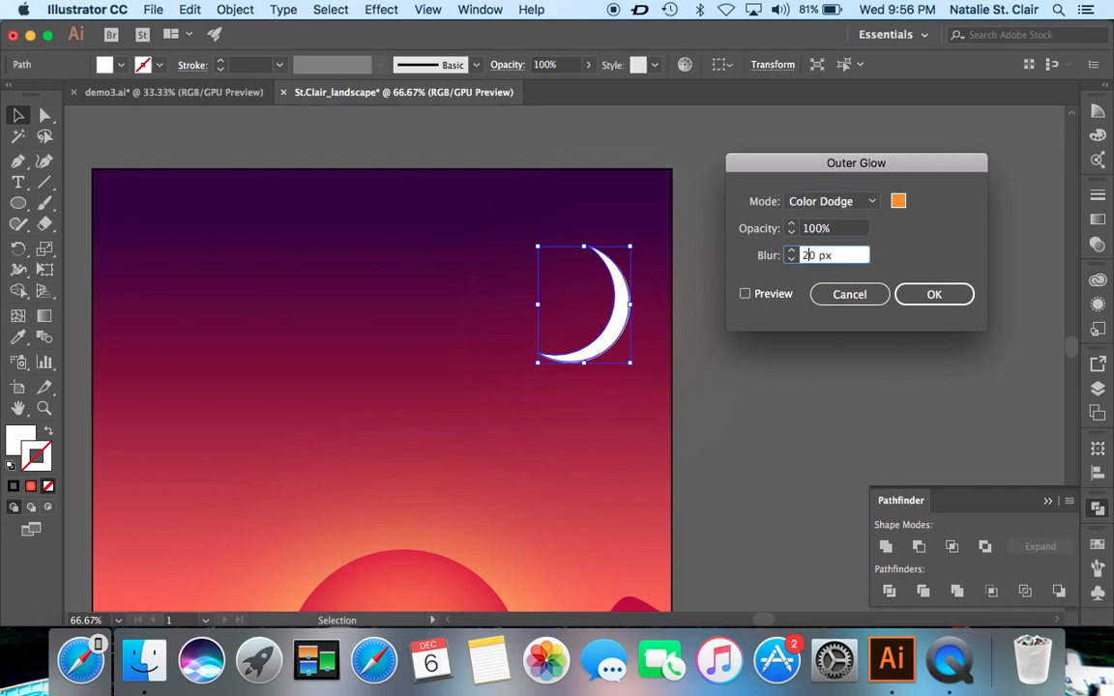
{"action": "left_click", "coordinate": [934, 295]}
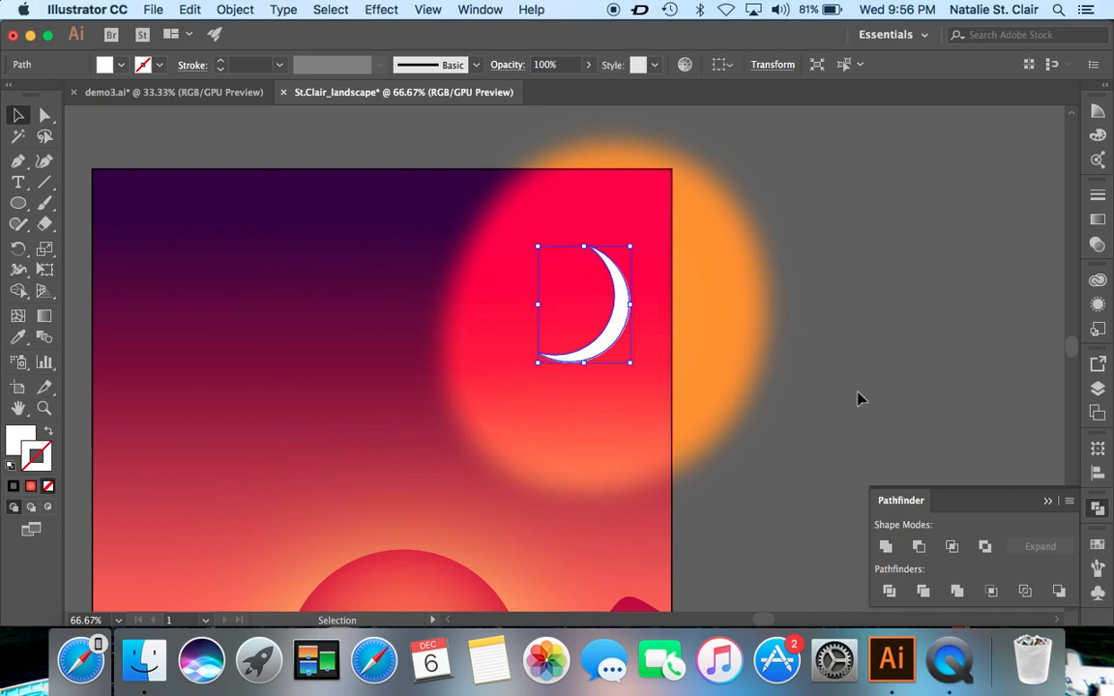
- Undo the glows and the circle subtraction, and cut the crescent from the two circles again with Minus Front
{"action": "key", "text": "a"}
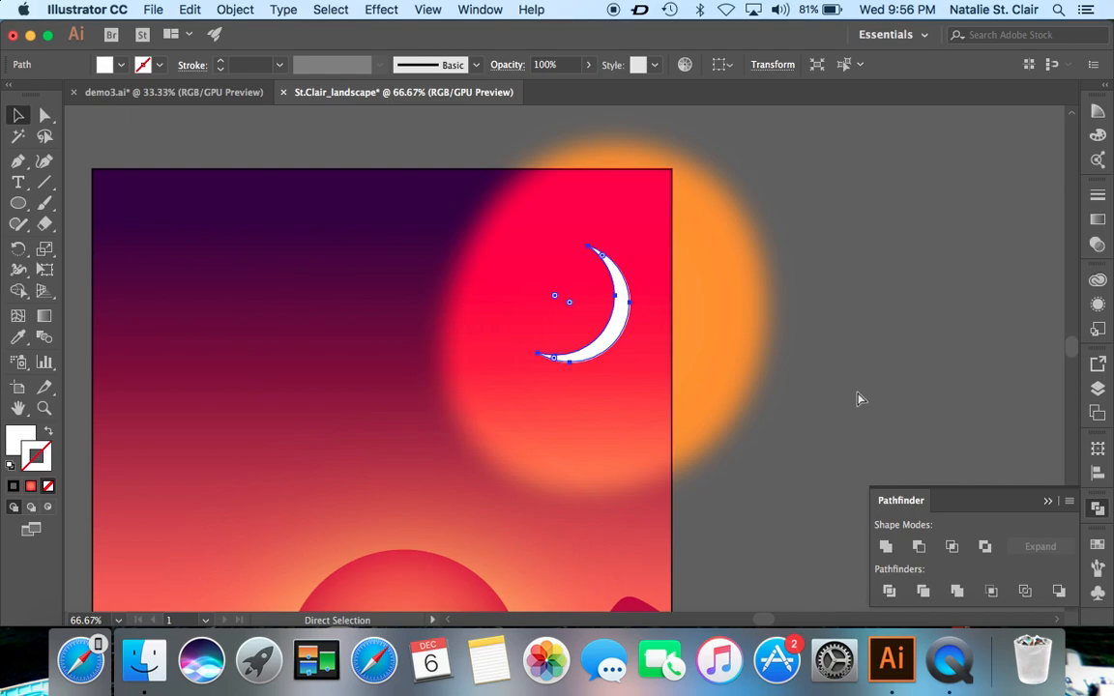
{"action": "key", "text": "super+z"}
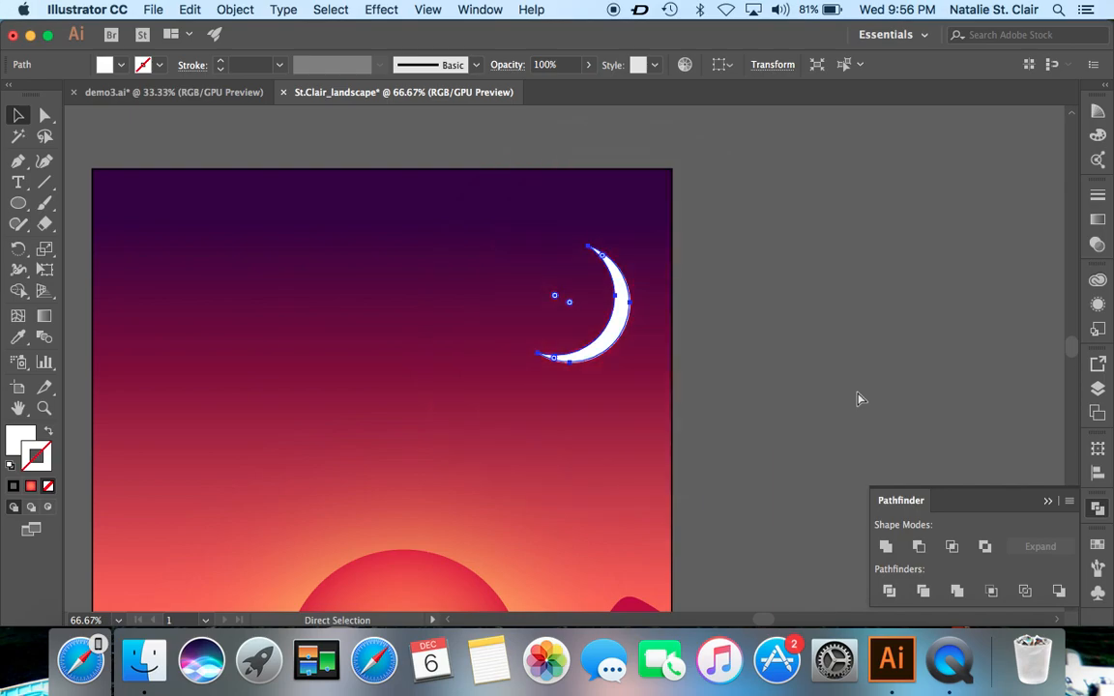
{"action": "key", "text": "super+z"}
{"action": "key", "text": "v"}
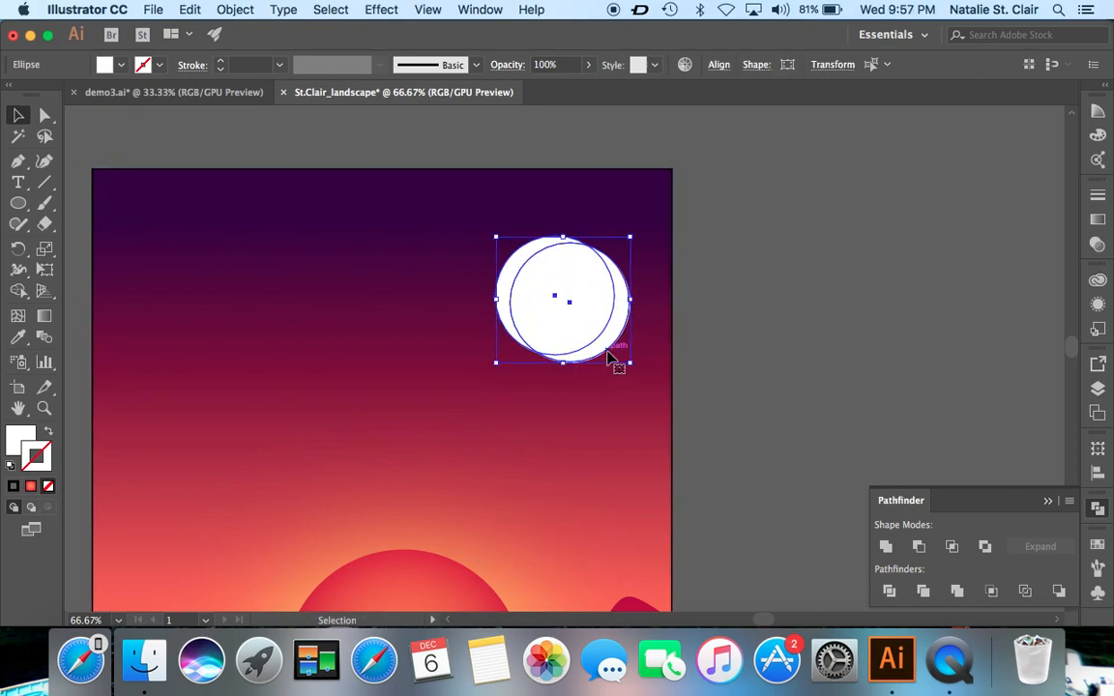
{"action": "left_click", "coordinate": [918, 547]}
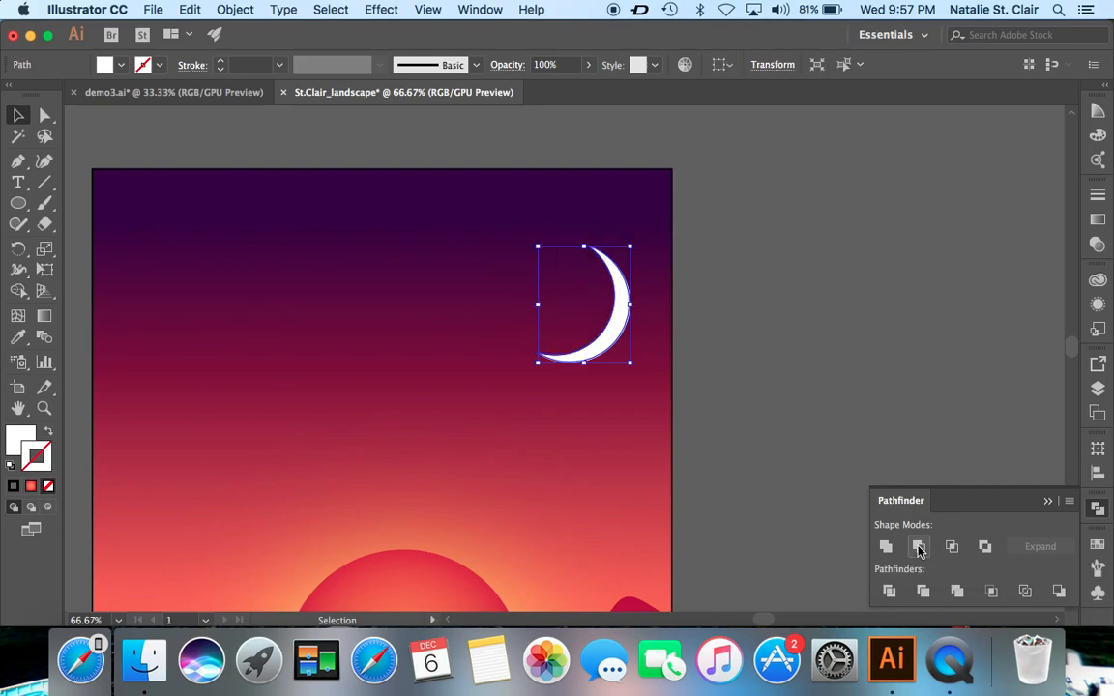
- Apply an orange Outer Glow to the crescent moon in Color Dodge mode with 100% opacity and a 20 px blur
{"action": "left_click", "coordinate": [383, 10]}
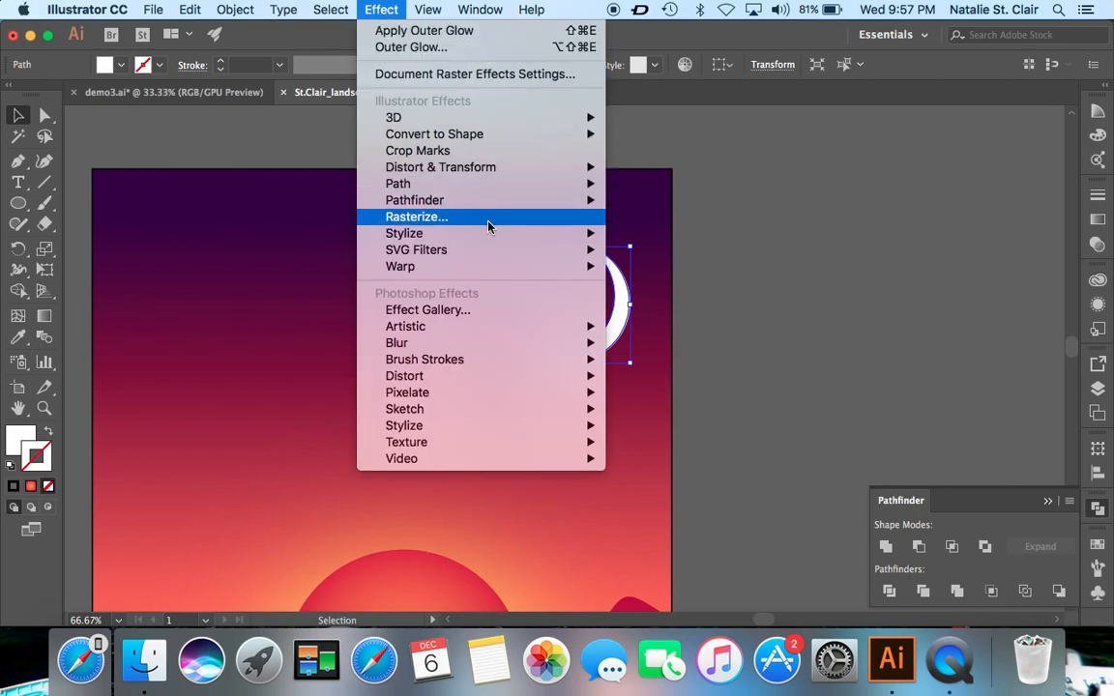
{"action": "mouse_move", "coordinate": [495, 236]}
{"action": "left_click", "coordinate": [654, 285]}
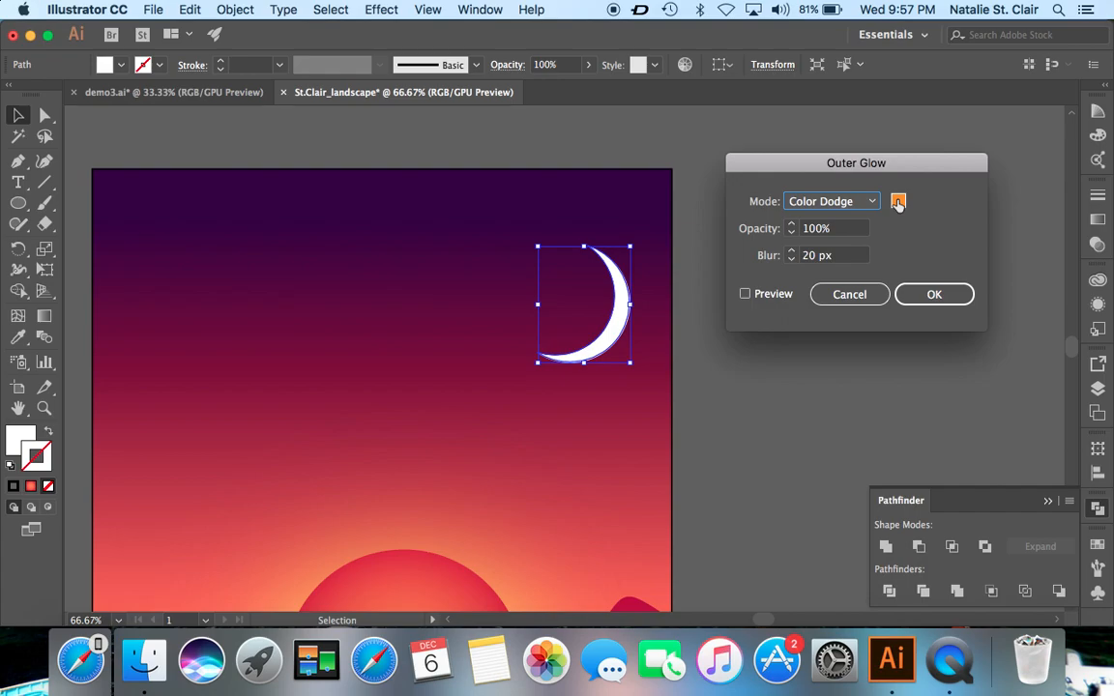
{"action": "left_click", "coordinate": [919, 300]}
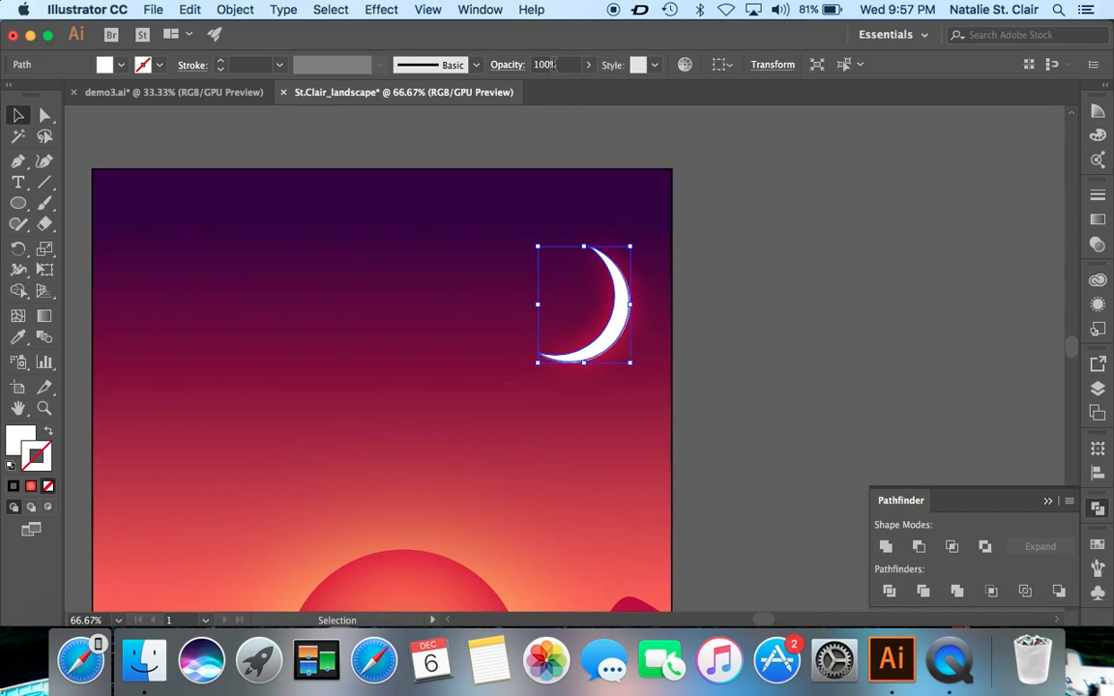
- Set the crescent moon's opacity to 40% and deselect it
{"action": "left_click", "coordinate": [534, 65]}
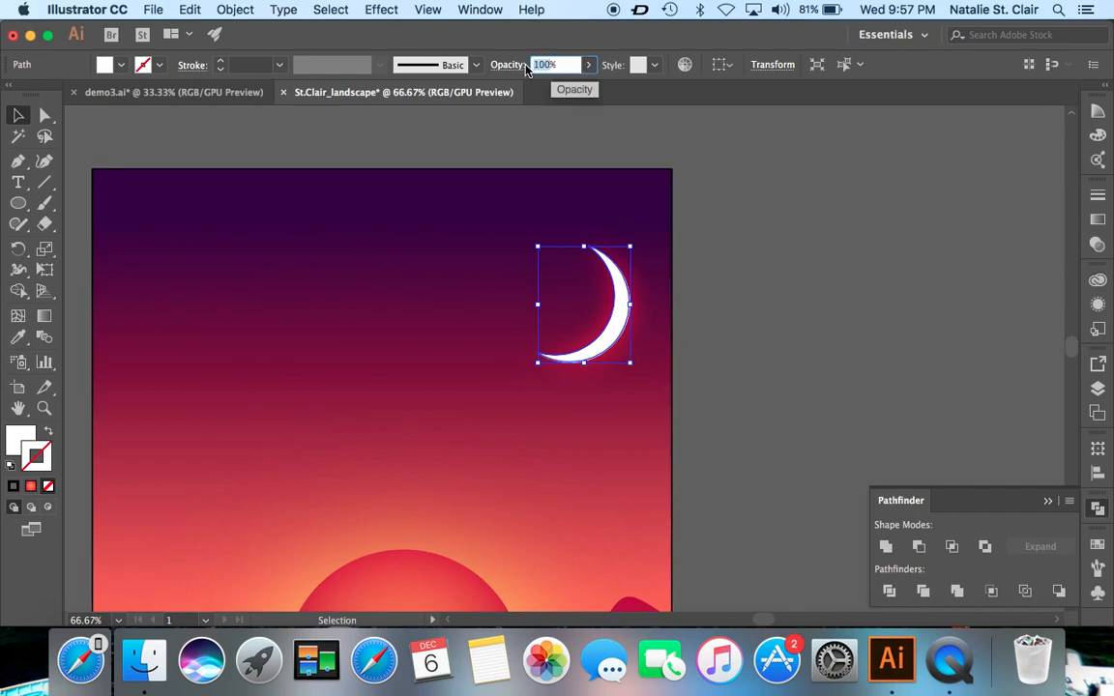
{"action": "type", "text": "40"}
{"action": "key", "text": "Return"}
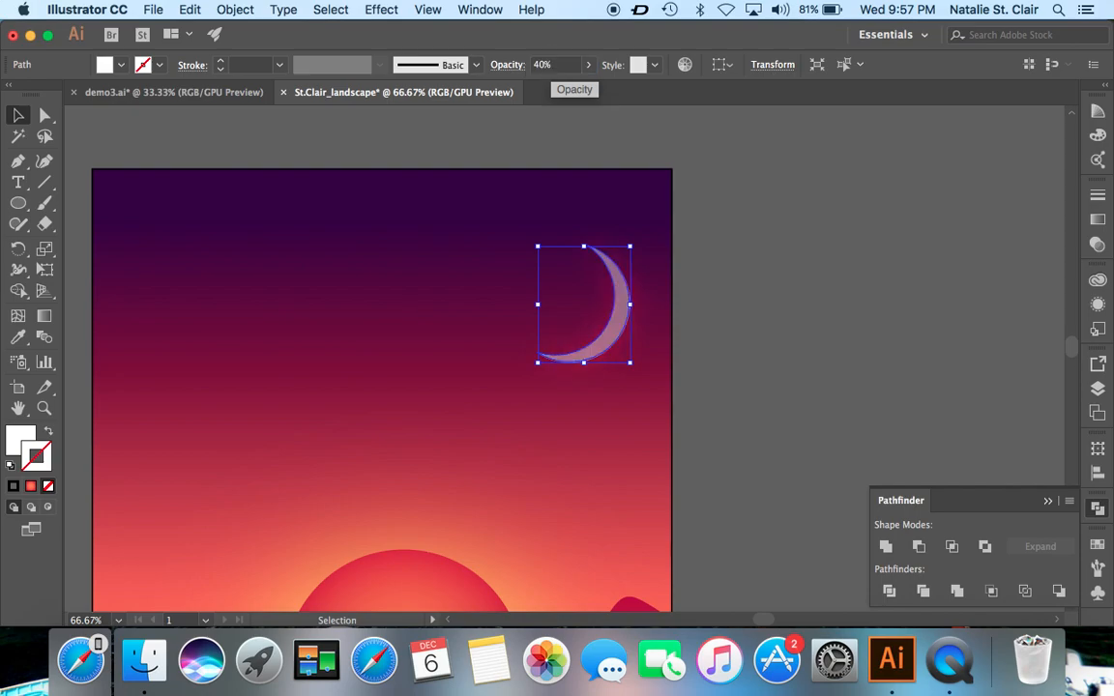
{"action": "left_click", "coordinate": [795, 307]}
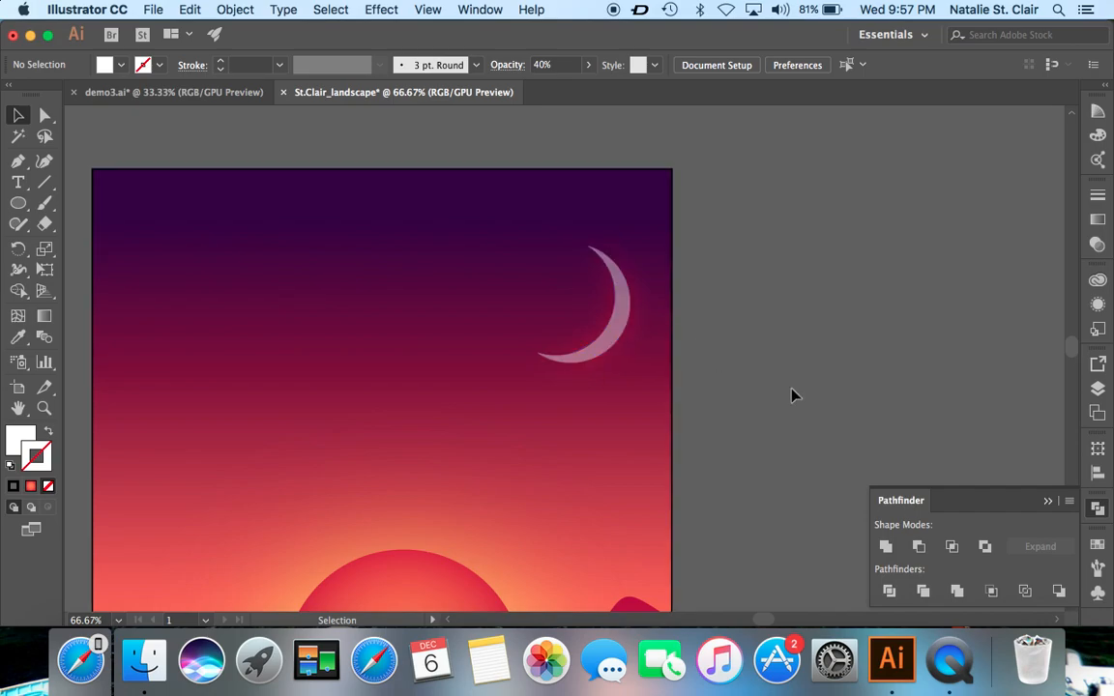
- Draw a tiny white circle without stroke in the middle of the sky at 1200% magnification
{"action": "scroll", "coordinate": [791, 395], "scroll_direction": "left", "scroll_amount": 3}
{"action": "scroll", "coordinate": [791, 394], "scroll_direction": "down", "scroll_amount": 2}
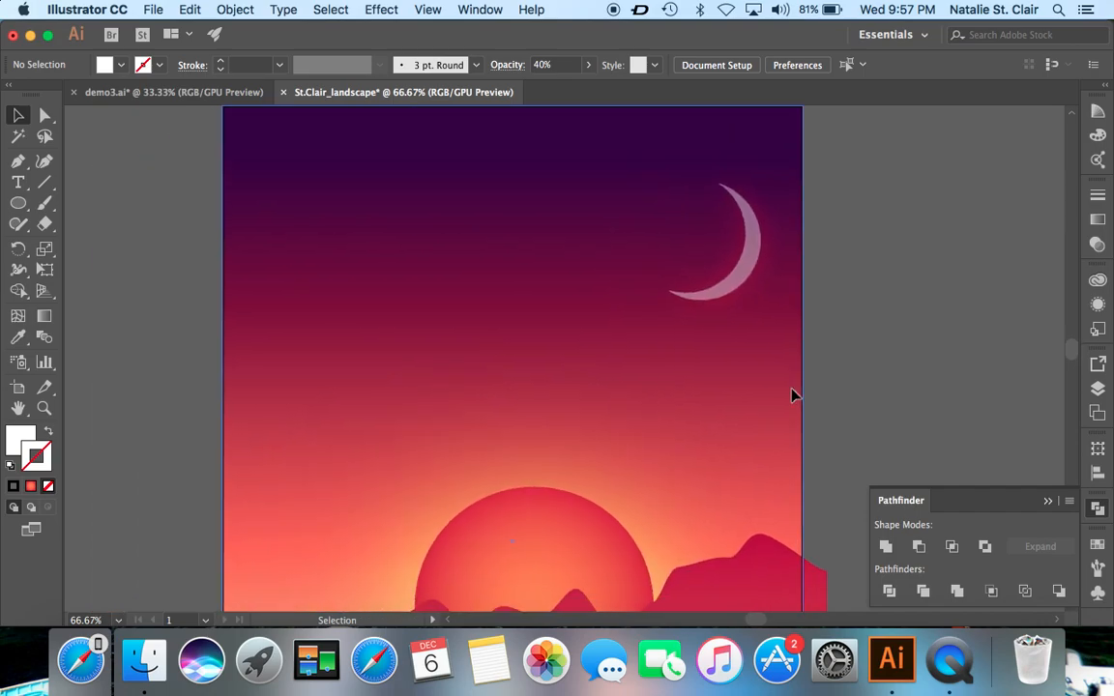
{"action": "scroll", "coordinate": [442, 319], "scroll_direction": "up", "scroll_amount": 2}
{"action": "scroll", "coordinate": [441, 319], "scroll_direction": "right", "scroll_amount": 1}
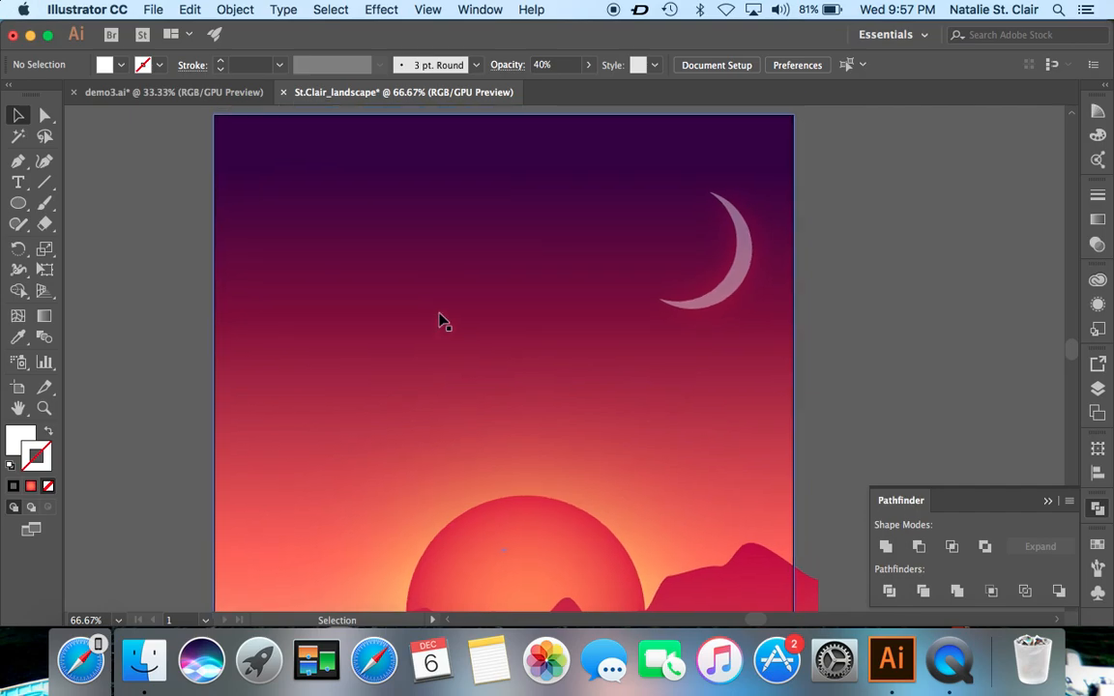
{"action": "key", "text": "super+equal"}
{"action": "key", "text": "super+equal"}
{"action": "key", "text": "super+equal"}
{"action": "key", "text": "super+equal"}
{"action": "key", "text": "super+equal"}
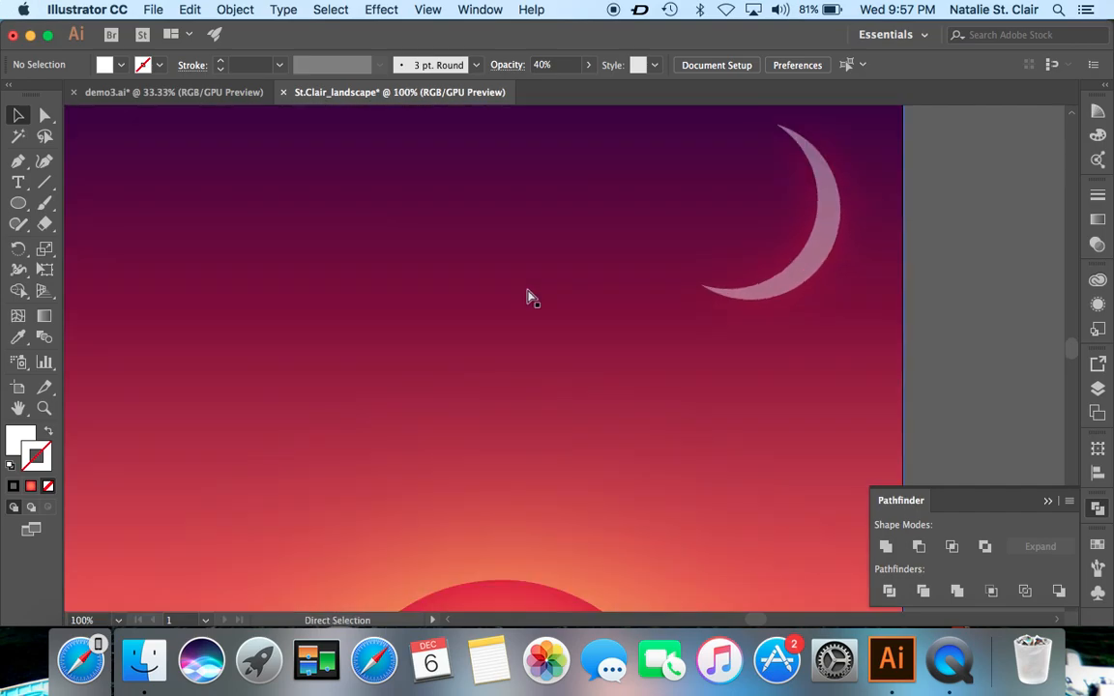
{"action": "key", "text": "super+equal"}
{"action": "key", "text": "super+equal"}
{"action": "key", "text": "super+equal"}
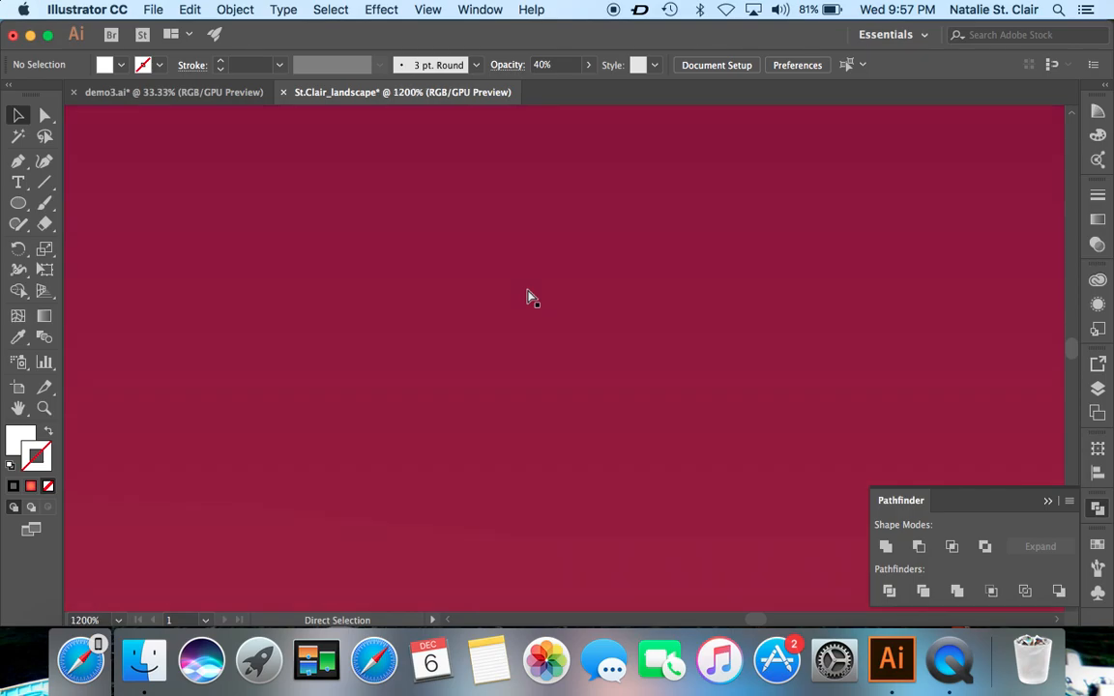
{"action": "left_click", "coordinate": [18, 205]}
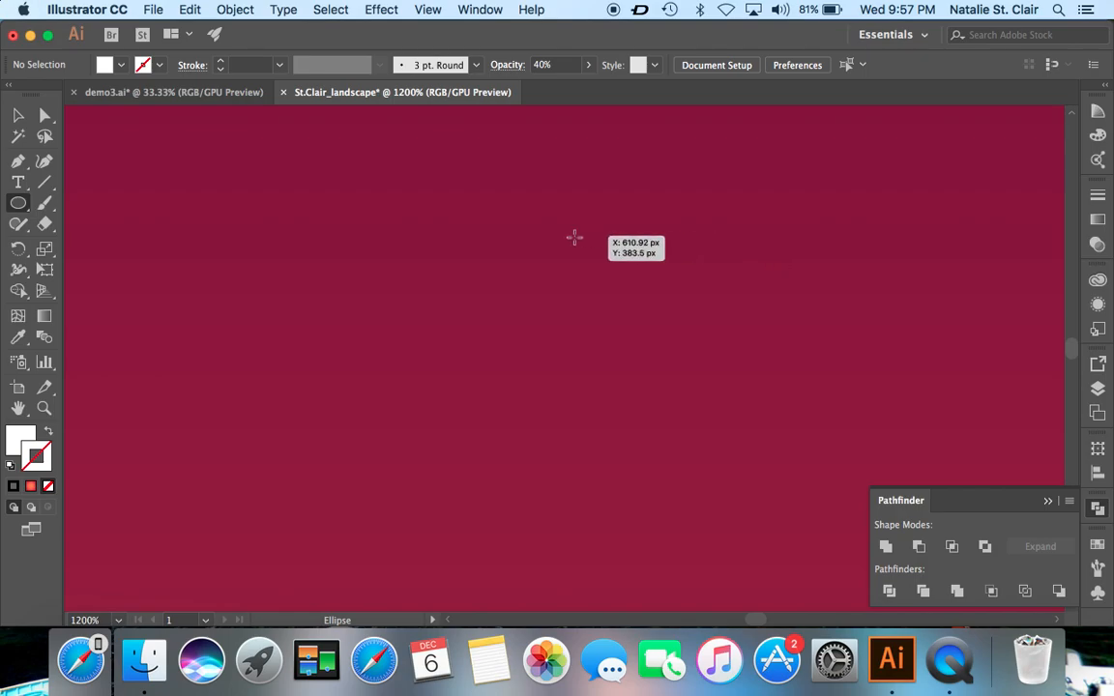
{"action": "left_click_drag", "start_coordinate": [574, 237], "coordinate": [677, 342]}
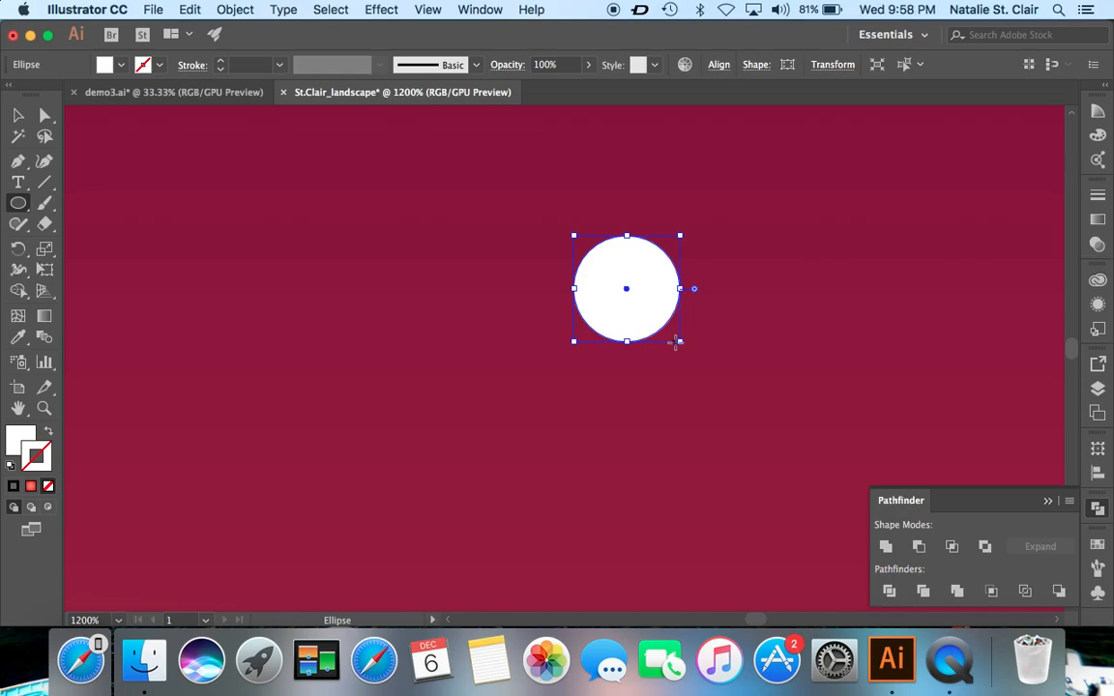
- Apply the Pucker & Bloat effect at -60% to the small circle to turn it into a four-pointed star
{"action": "scroll", "coordinate": [711, 371], "scroll_direction": "right", "scroll_amount": 5}
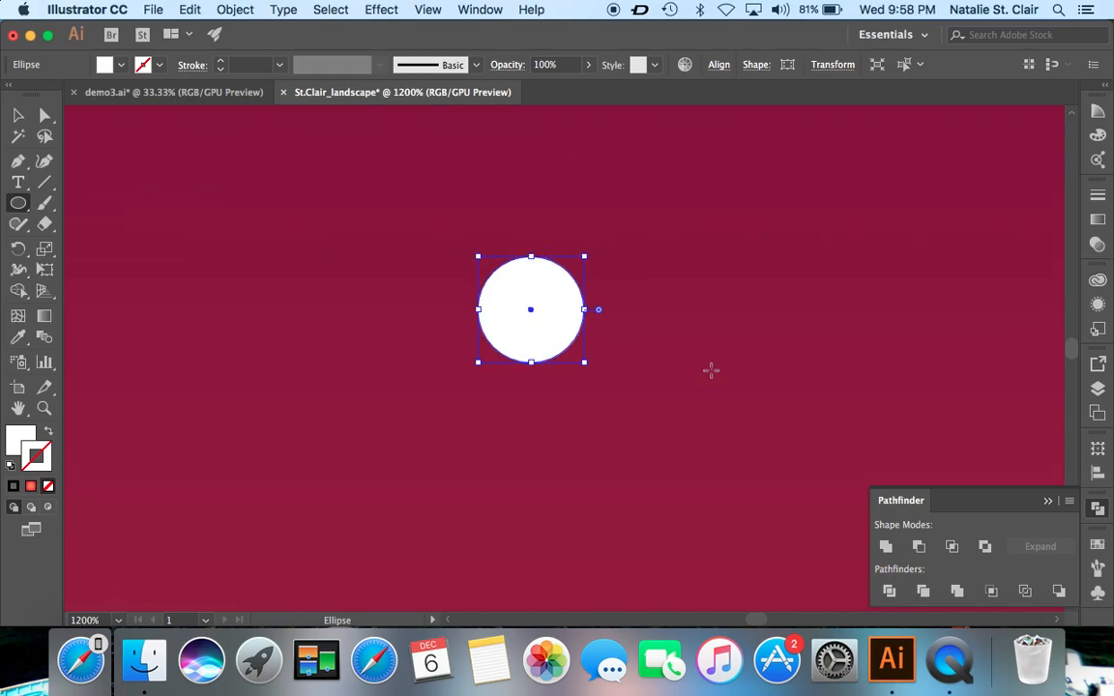
{"action": "left_click", "coordinate": [393, 14]}
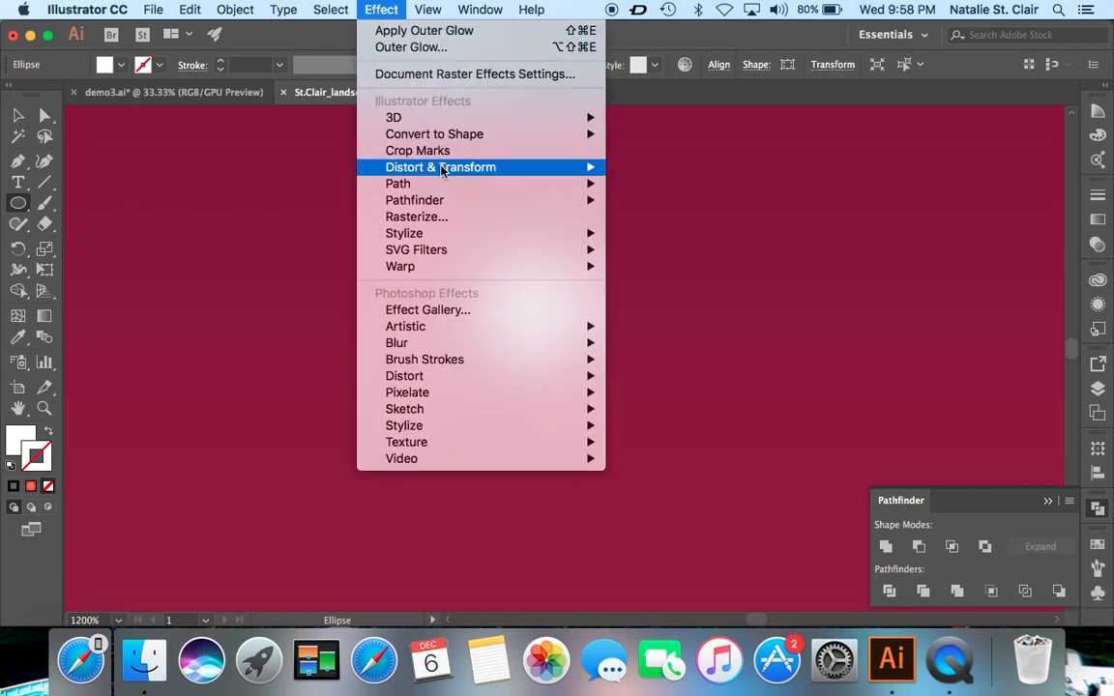
{"action": "mouse_move", "coordinate": [443, 172]}
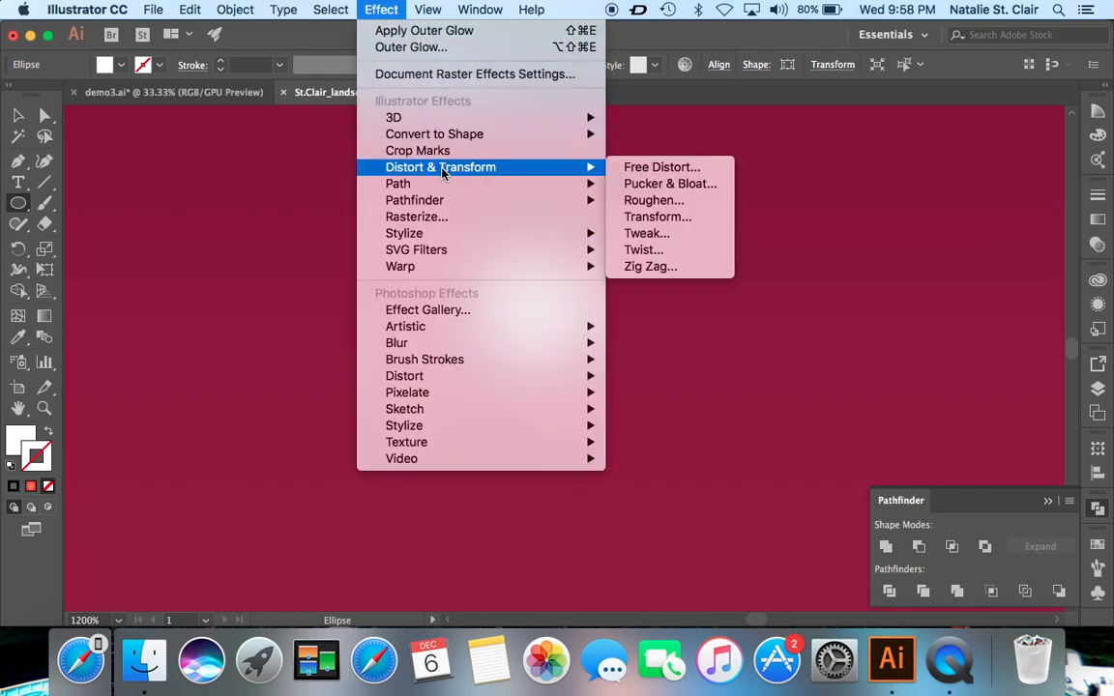
{"action": "left_click", "coordinate": [648, 184]}
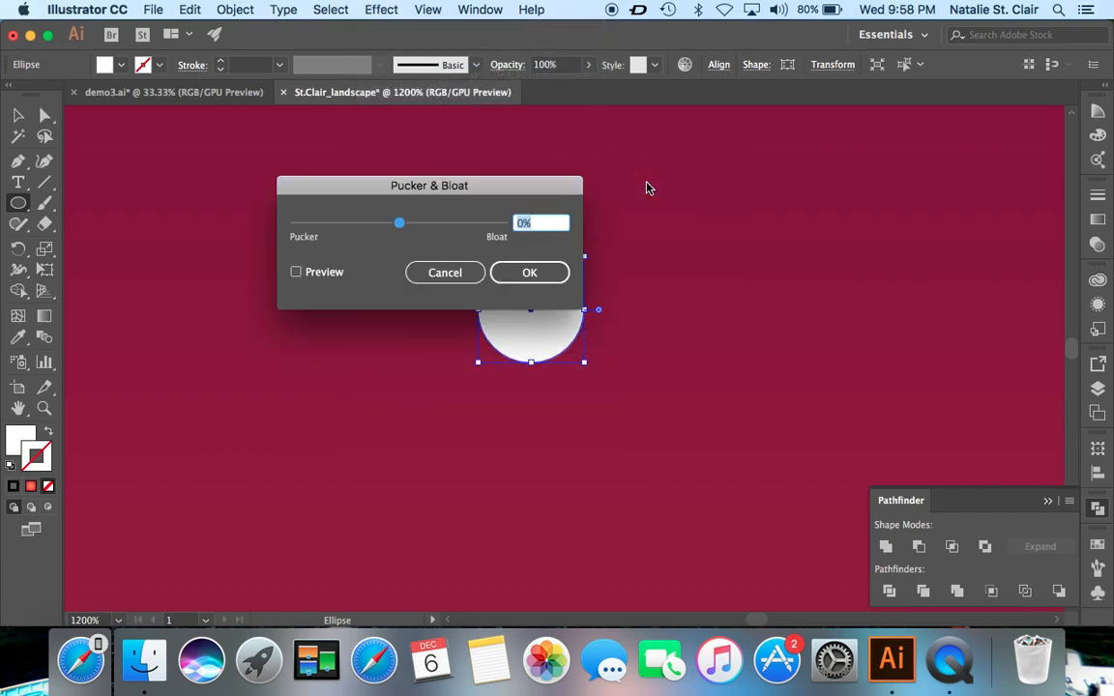
{"action": "left_click_drag", "start_coordinate": [556, 189], "coordinate": [415, 171]}
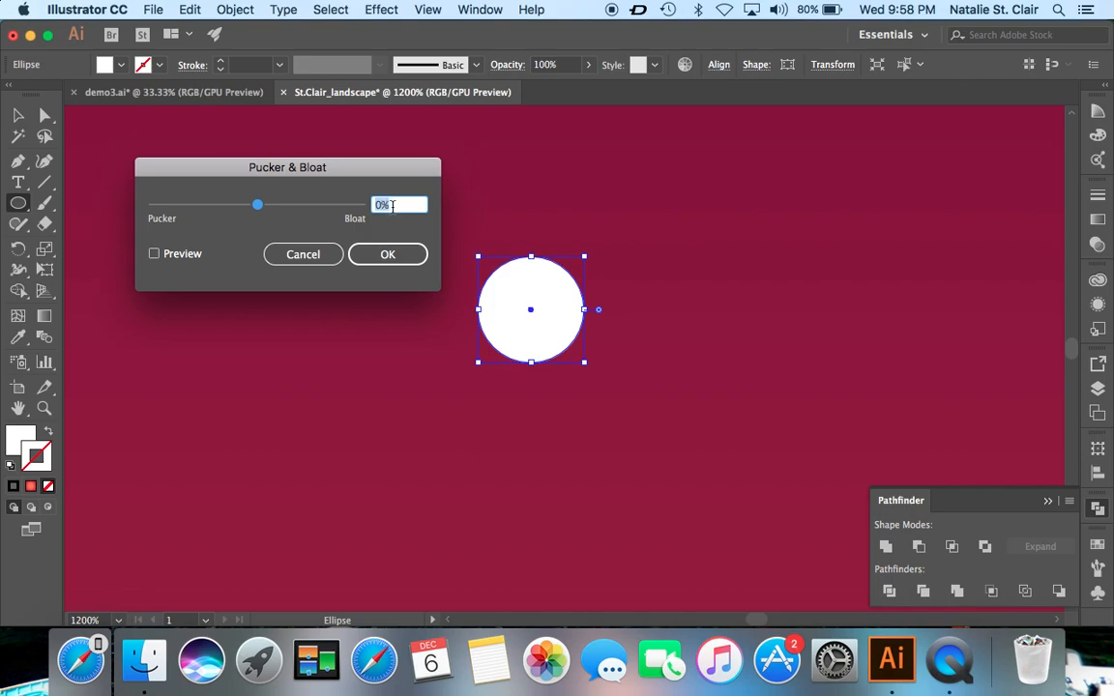
{"action": "type", "text": "-60"}
{"action": "left_click", "coordinate": [371, 259]}
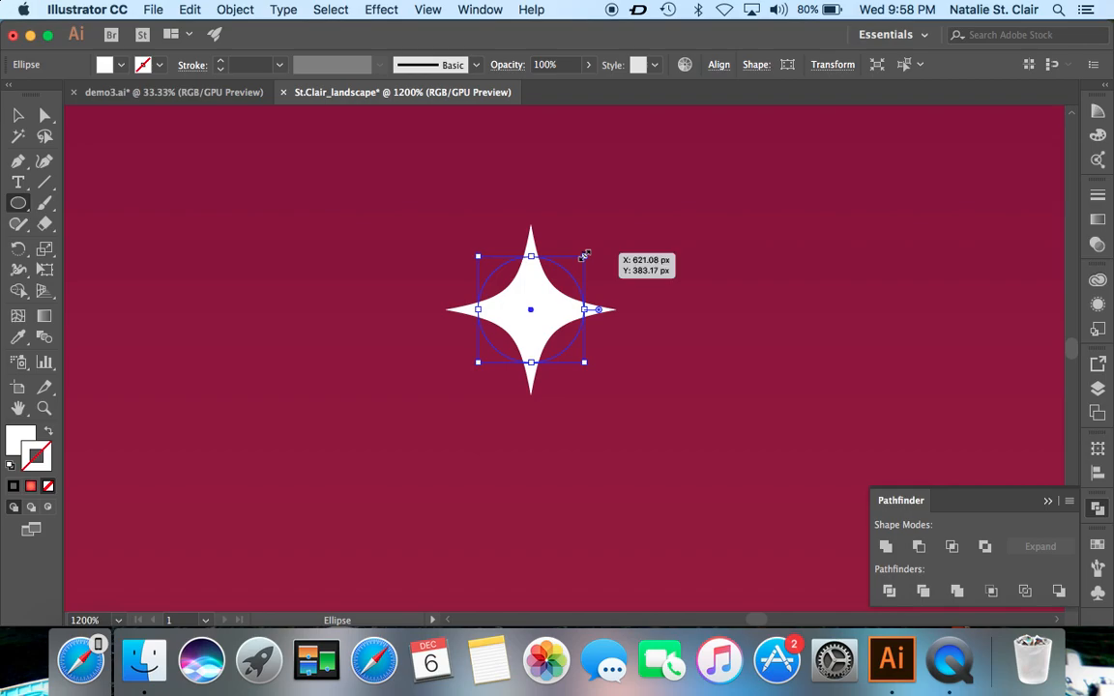
- Shrink the star's base circle to about 1.9 px and save it as a new dynamic symbol named Star
{"action": "left_click_drag", "start_coordinate": [583, 256], "coordinate": [510, 346]}
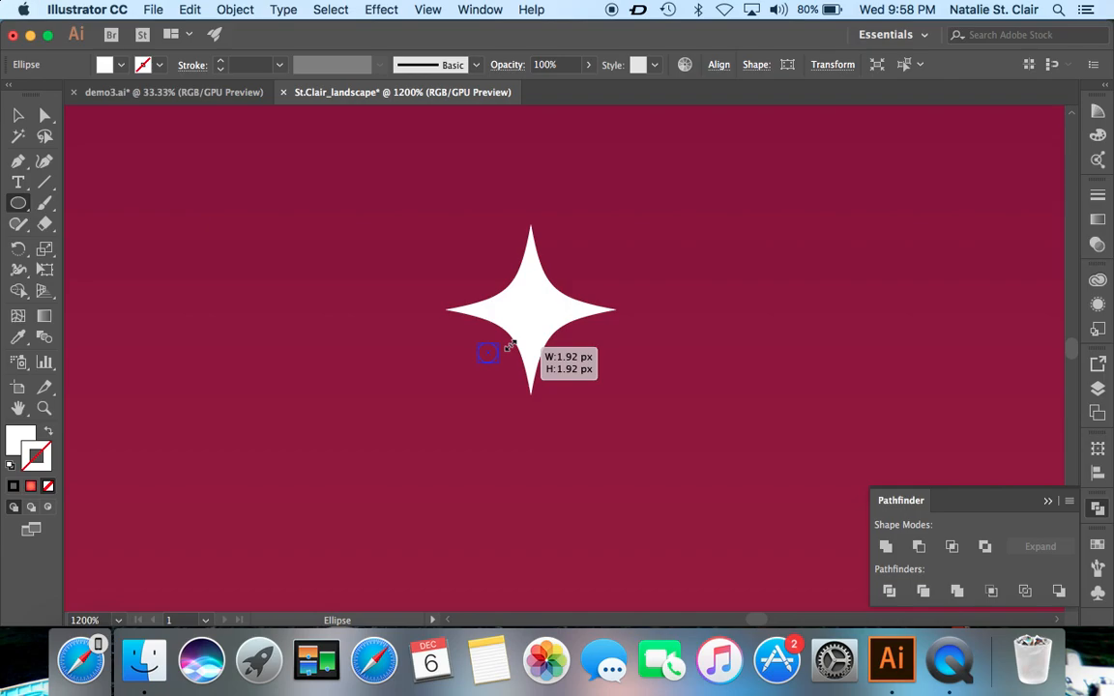
{"action": "left_click_drag", "start_coordinate": [509, 346], "coordinate": [508, 344]}
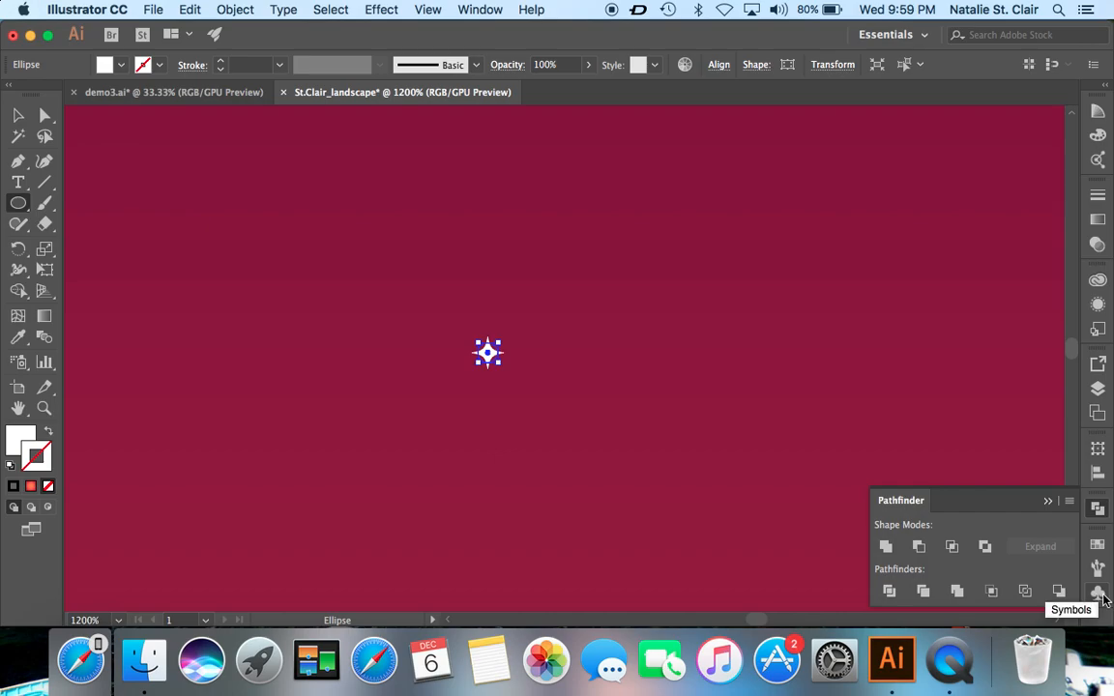
{"action": "left_click", "coordinate": [478, 10]}
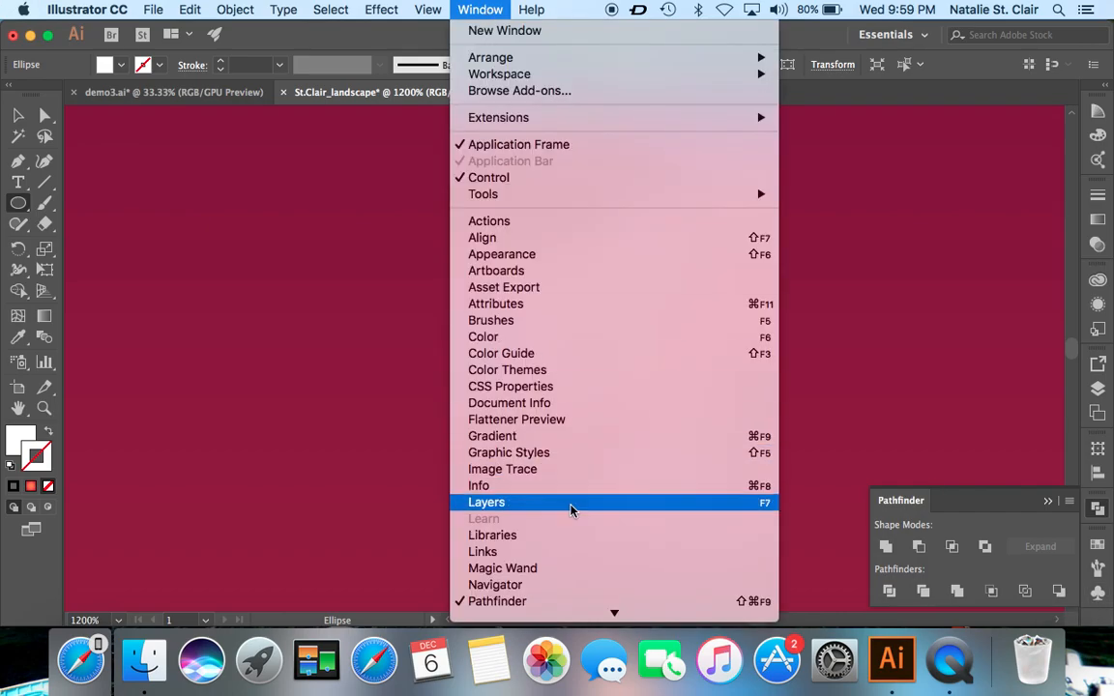
{"action": "scroll", "coordinate": [570, 508], "scroll_direction": "down", "scroll_amount": 3}
{"action": "scroll", "coordinate": [570, 508], "scroll_direction": "down", "scroll_amount": 4}
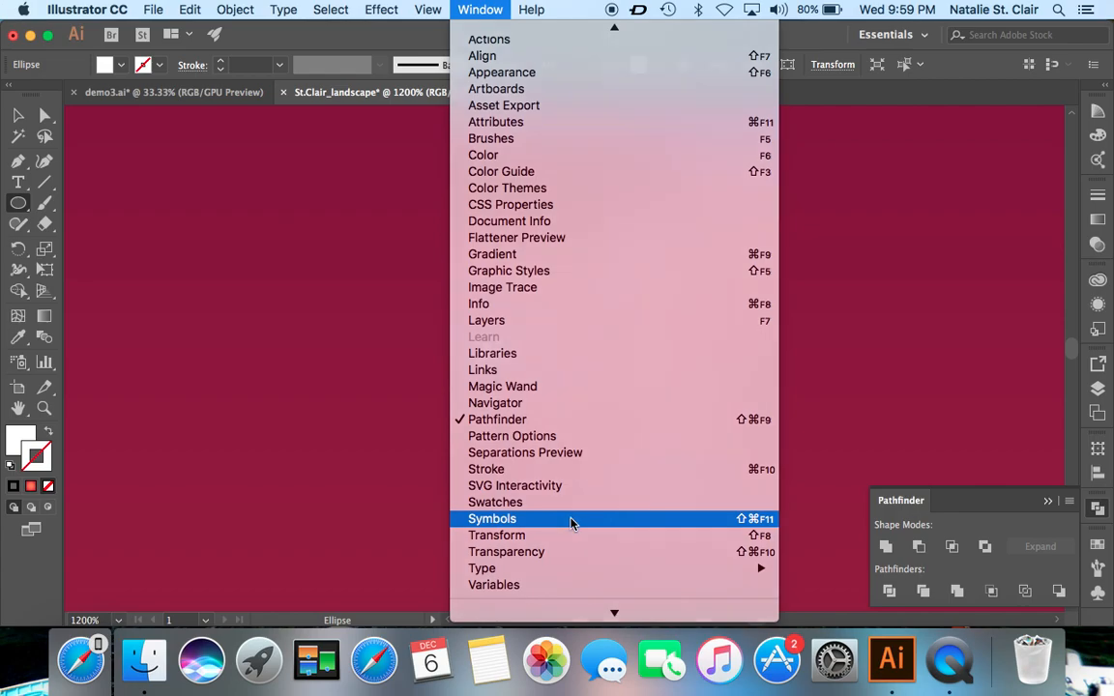
{"action": "left_click", "coordinate": [571, 518]}
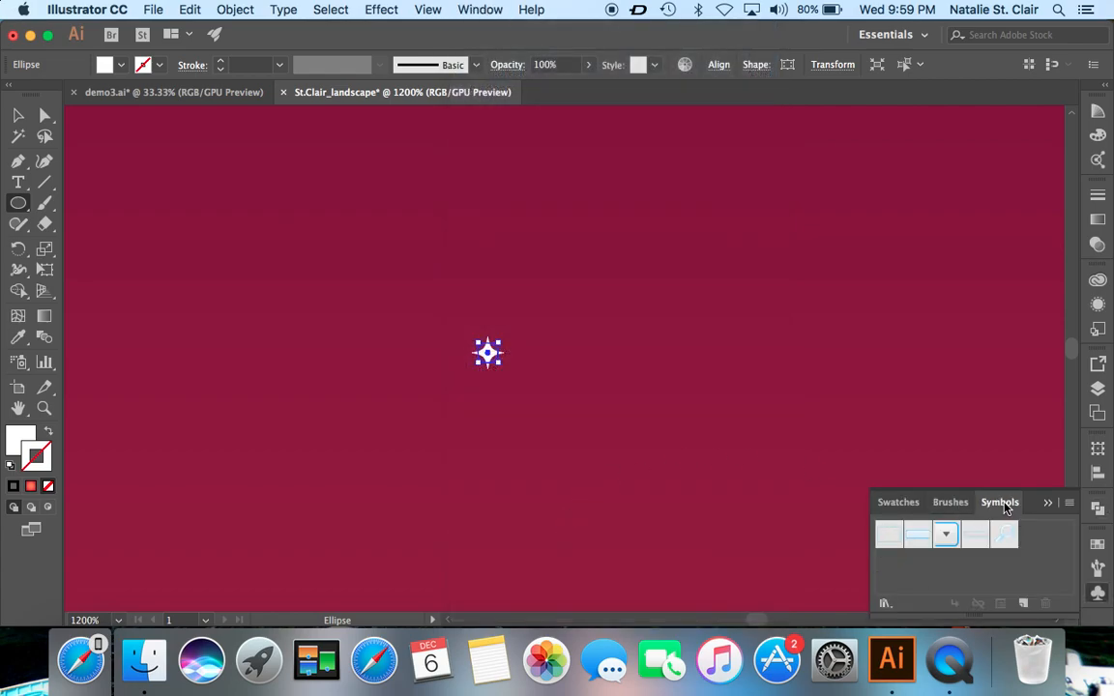
{"action": "mouse_move", "coordinate": [982, 496]}
{"action": "left_mouse_down"}
{"action": "mouse_move", "coordinate": [820, 278]}
{"action": "mouse_move", "coordinate": [808, 282]}
{"action": "left_mouse_up"}
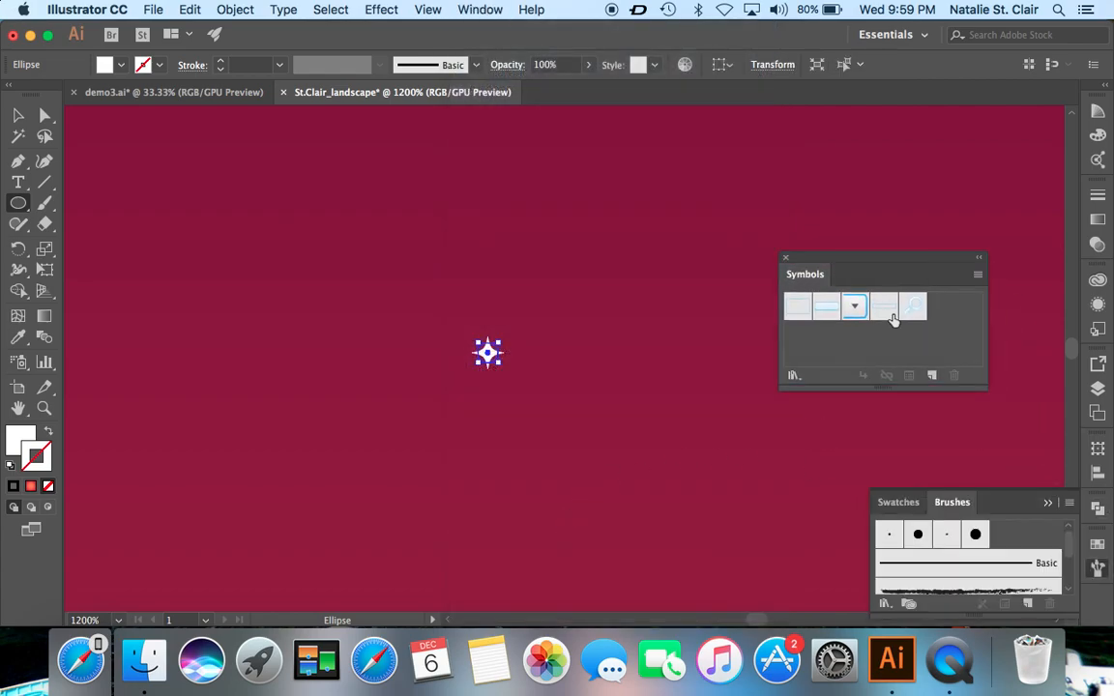
{"action": "left_click", "coordinate": [932, 376]}
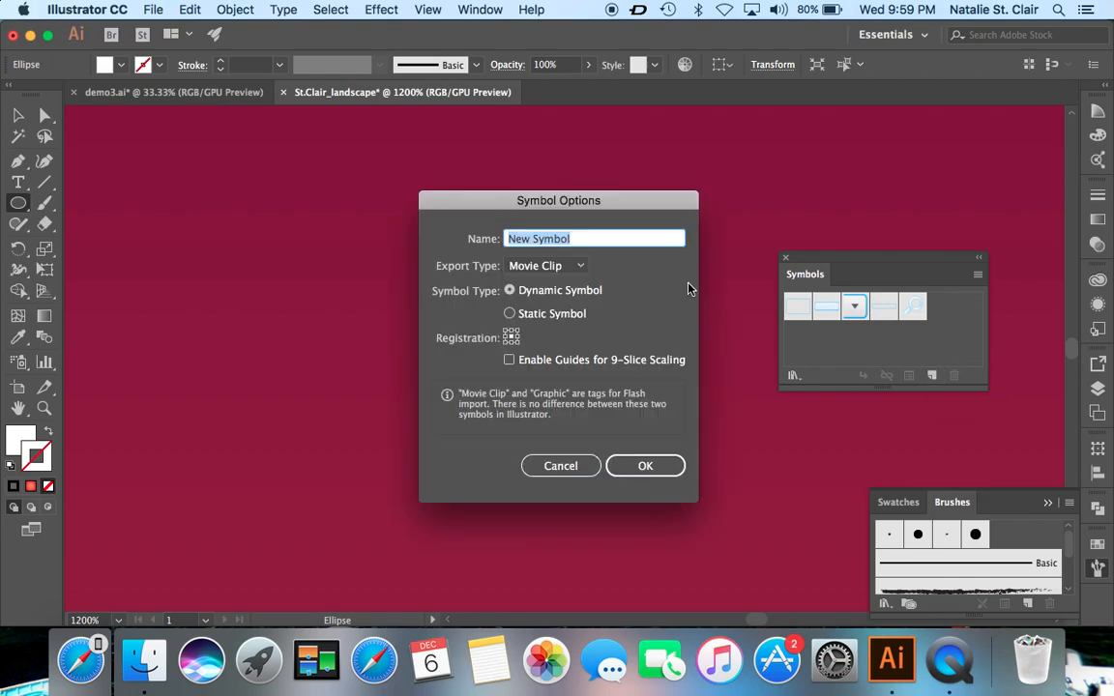
{"action": "type", "text": "Star"}
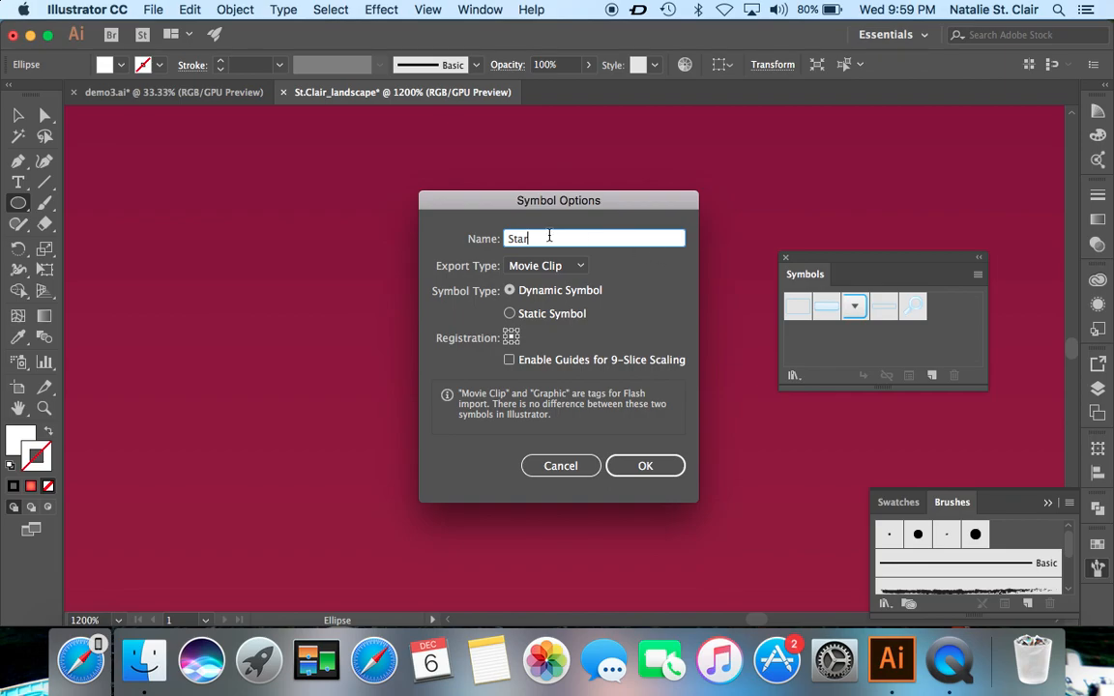
{"action": "left_click", "coordinate": [638, 471]}
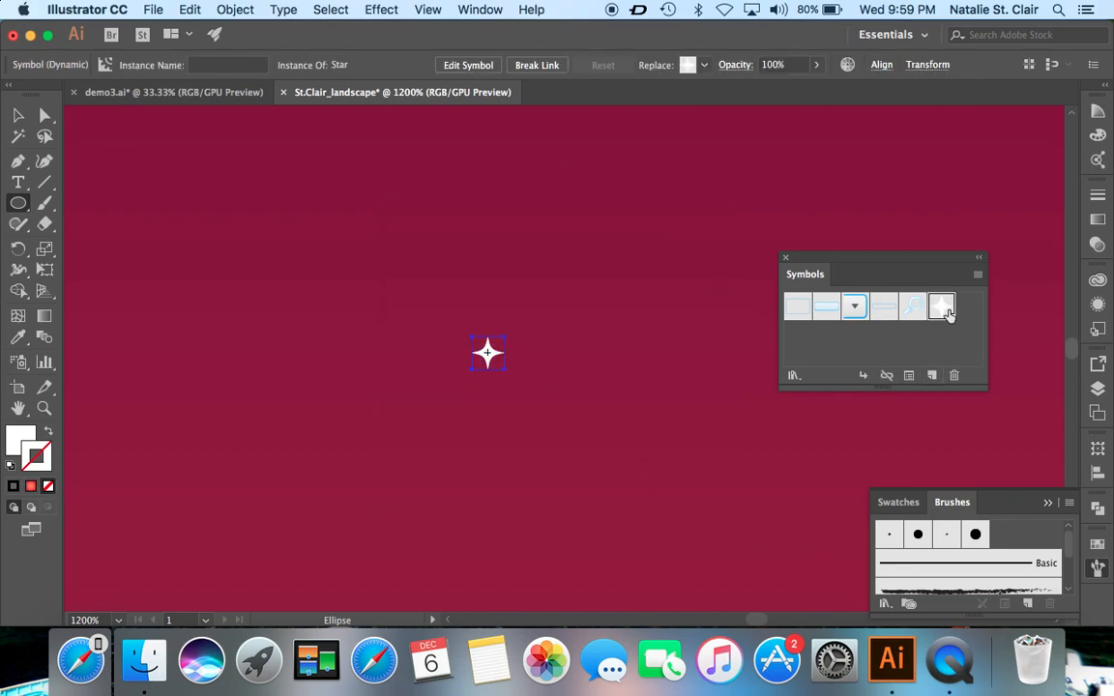
- Delete the single star instance from the artwork, keeping the Star symbol in the library
{"action": "left_click_drag", "start_coordinate": [943, 309], "coordinate": [488, 353]}
{"action": "key", "text": "v"}
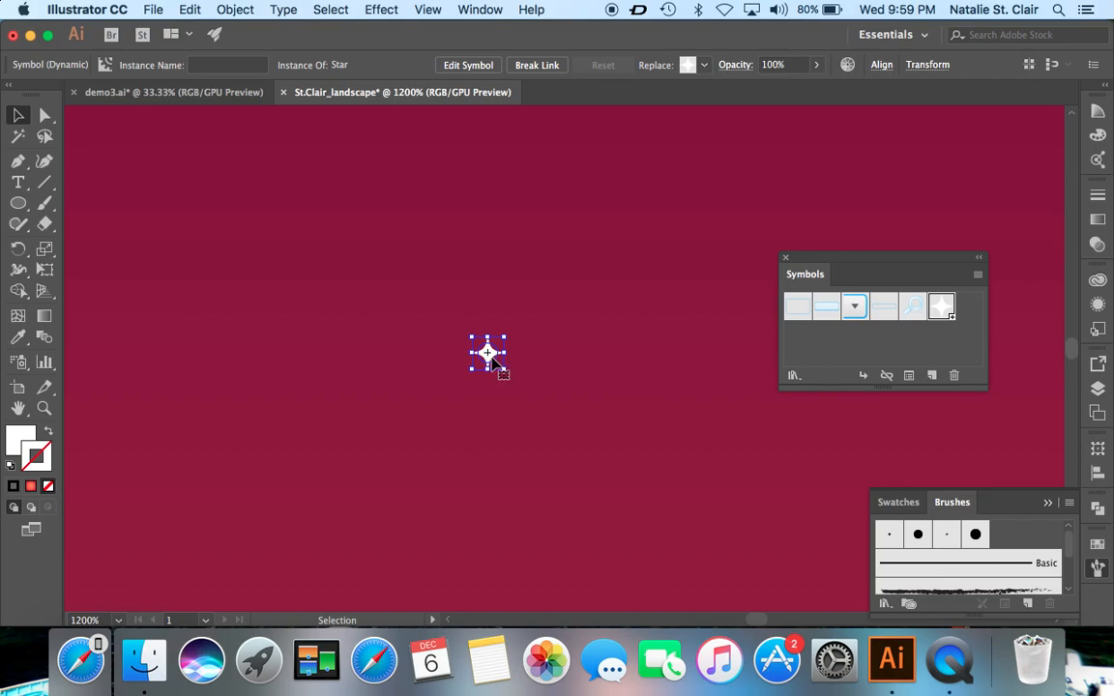
{"action": "key", "text": "Delete"}
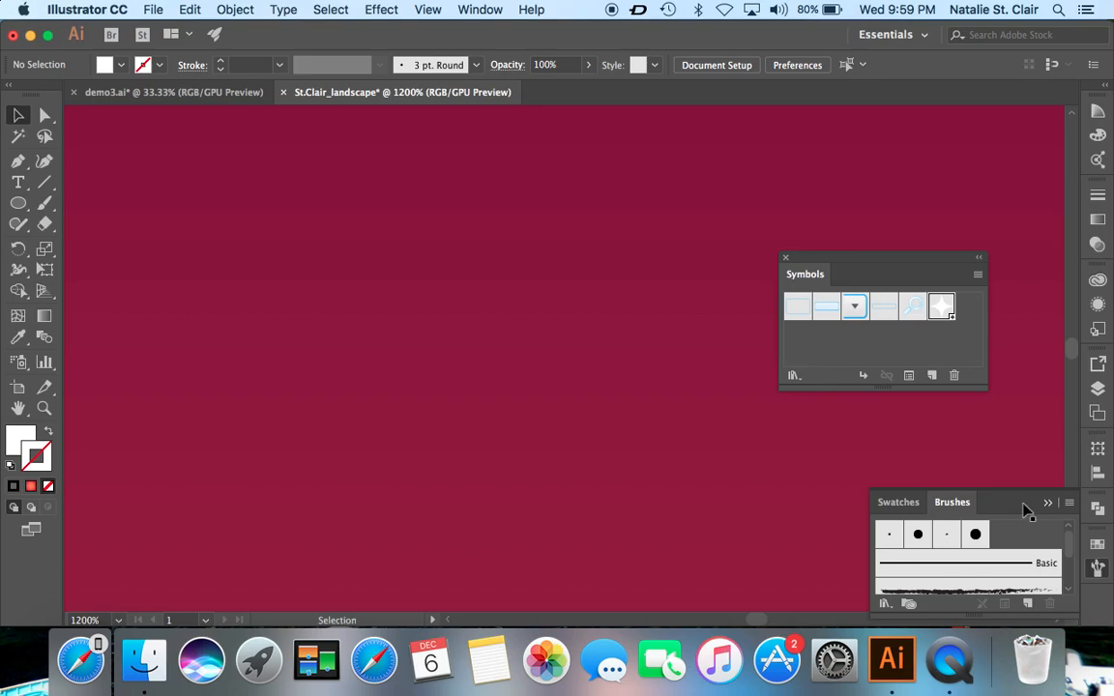
- Dock the floating Symbols panel back with Swatches and Brushes and collapse it, with the upper sky in view at 66.67%
{"action": "key", "text": "super+minus"}
{"action": "key", "text": "super+minus"}
{"action": "key", "text": "super+minus"}
{"action": "key", "text": "super+minus"}
{"action": "key", "text": "super+minus"}
{"action": "key", "text": "super+minus"}
{"action": "key", "text": "super+minus"}
{"action": "key", "text": "super+minus"}
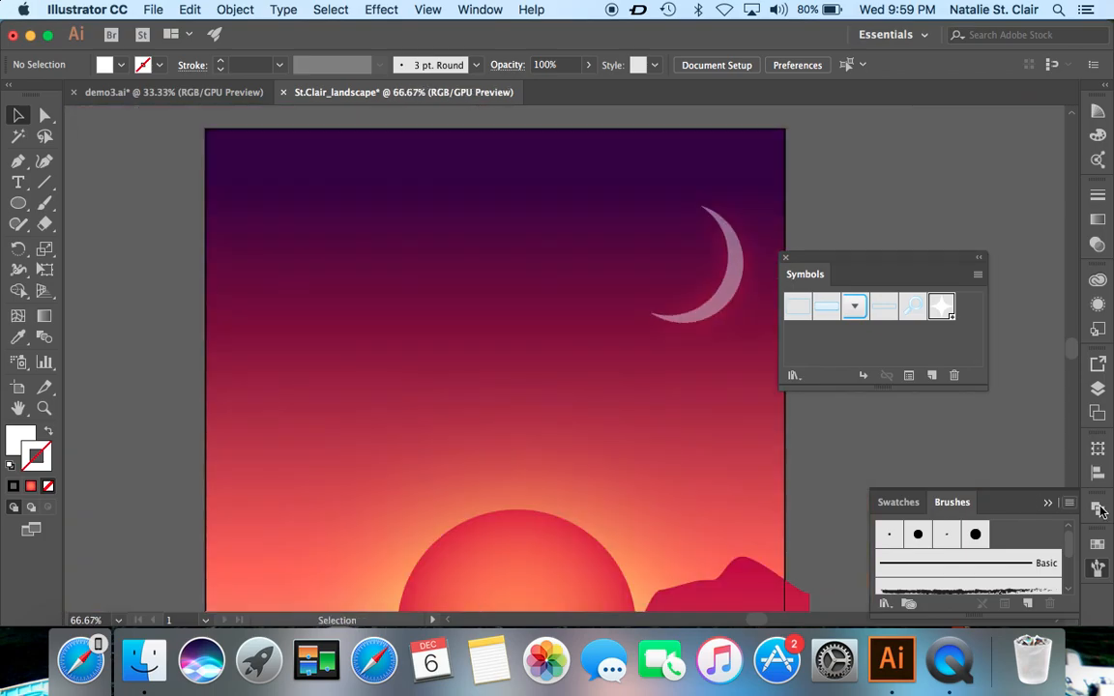
{"action": "mouse_move", "coordinate": [898, 261]}
{"action": "left_mouse_down"}
{"action": "mouse_move", "coordinate": [903, 386]}
{"action": "mouse_move", "coordinate": [1007, 535]}
{"action": "mouse_move", "coordinate": [937, 518]}
{"action": "left_mouse_up"}
{"action": "left_click_drag", "start_coordinate": [1084, 605], "coordinate": [995, 502]}
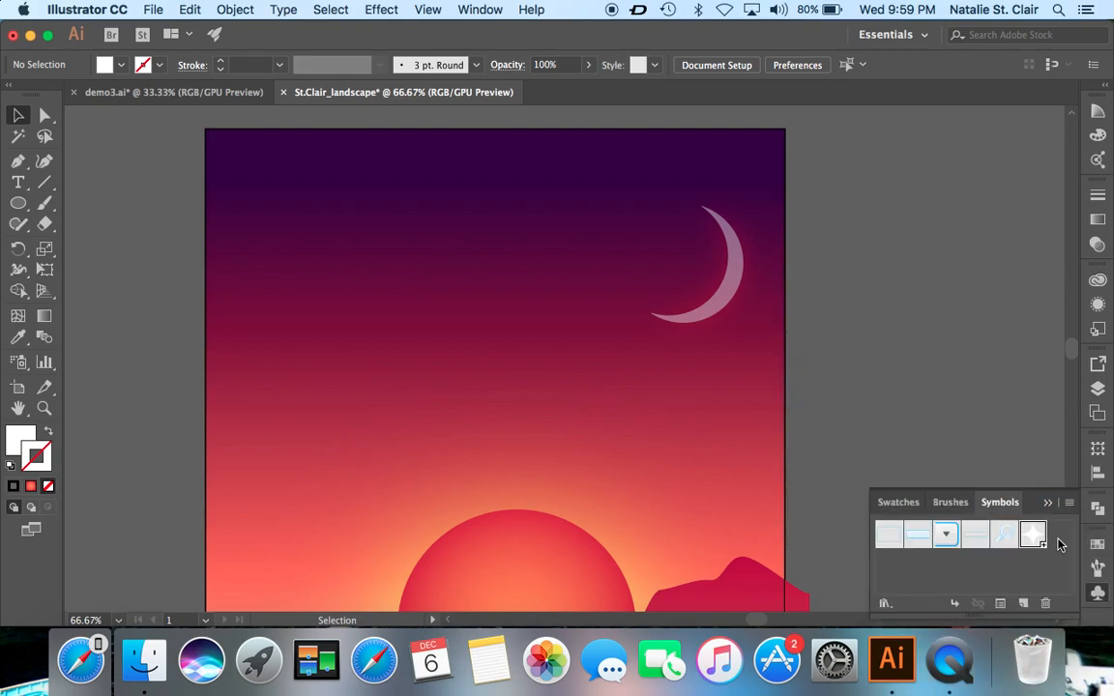
{"action": "left_click", "coordinate": [1098, 594]}
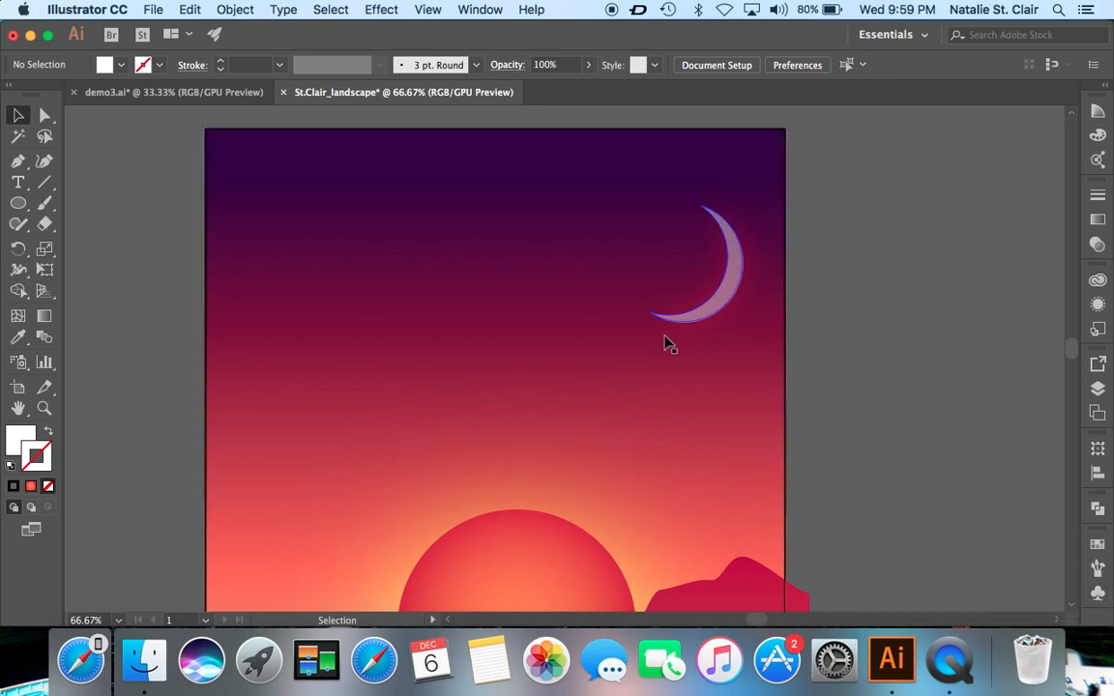
- Activate the Symbol Sprayer and adjust its brush to a medium diameter, somewhat larger than the crescent moon
{"action": "left_click", "coordinate": [19, 368]}
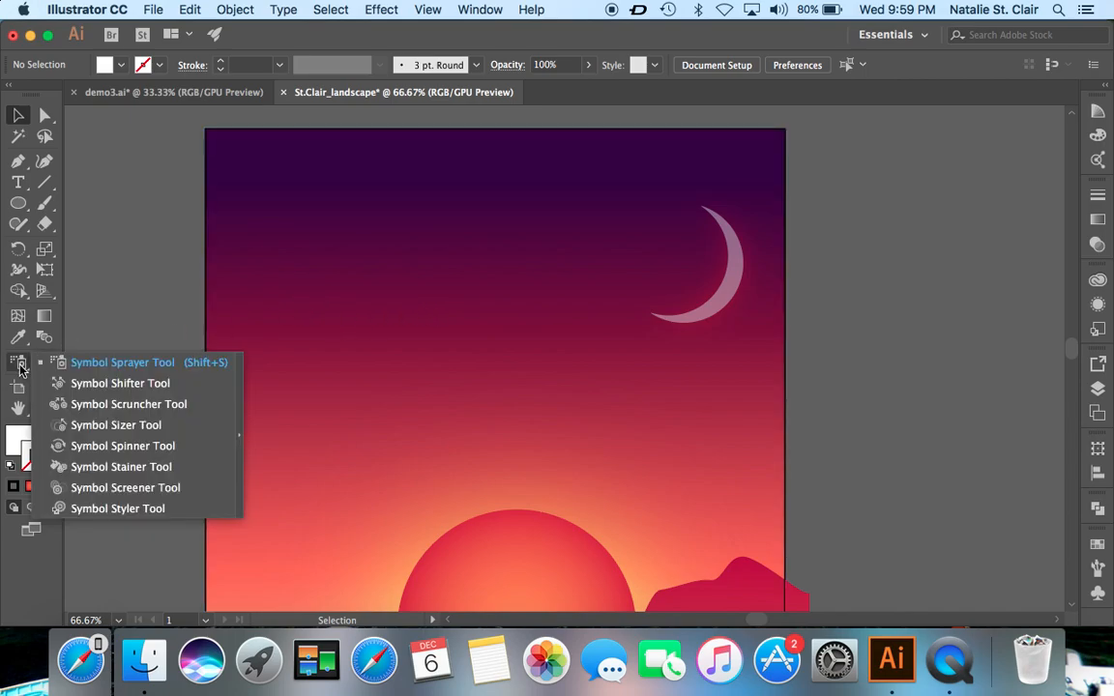
{"action": "left_click", "coordinate": [85, 370]}
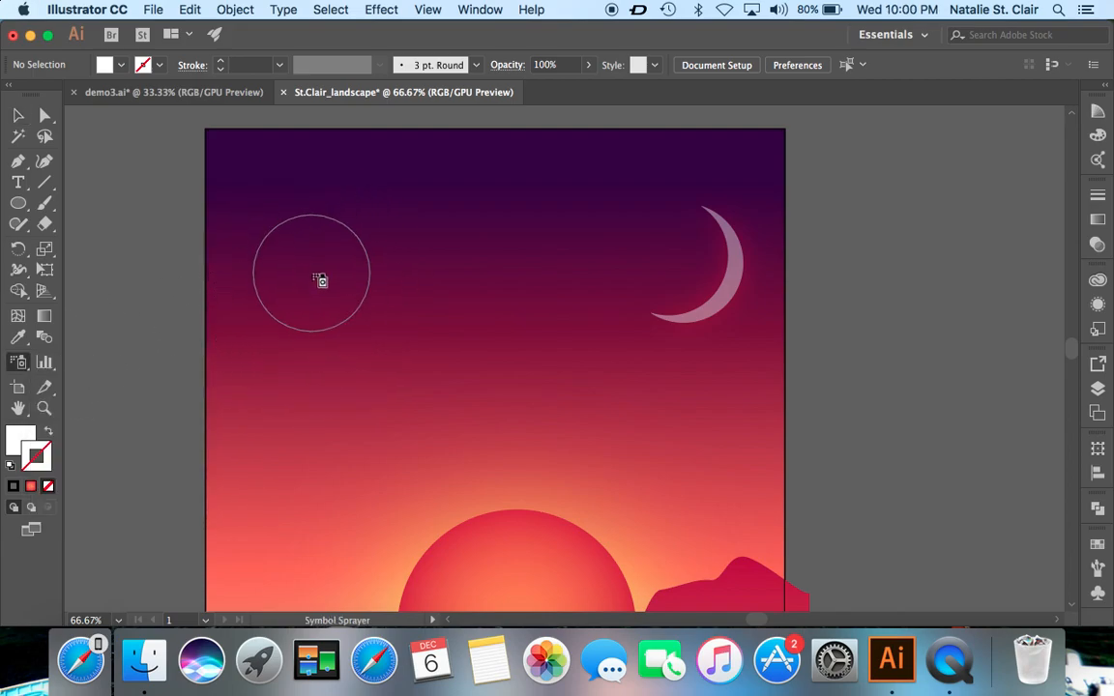
{"action": "key", "text": "bracketright"}
{"action": "key", "text": "bracketright"}
{"action": "key", "text": "bracketright"}
{"action": "key", "text": "bracketright"}
{"action": "key", "text": "bracketright"}
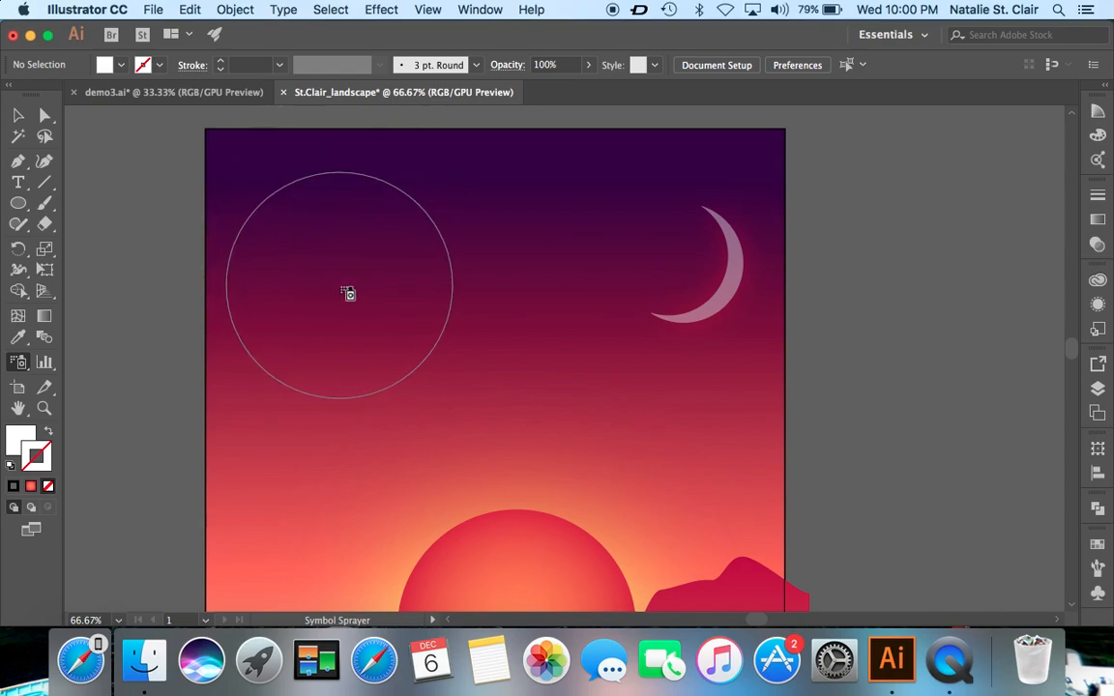
{"action": "key", "text": "bracketleft"}
{"action": "key", "text": "bracketleft"}
{"action": "key", "text": "bracketleft"}
{"action": "key", "text": "bracketleft"}
{"action": "key", "text": "bracketleft"}
{"action": "key", "text": "bracketleft"}
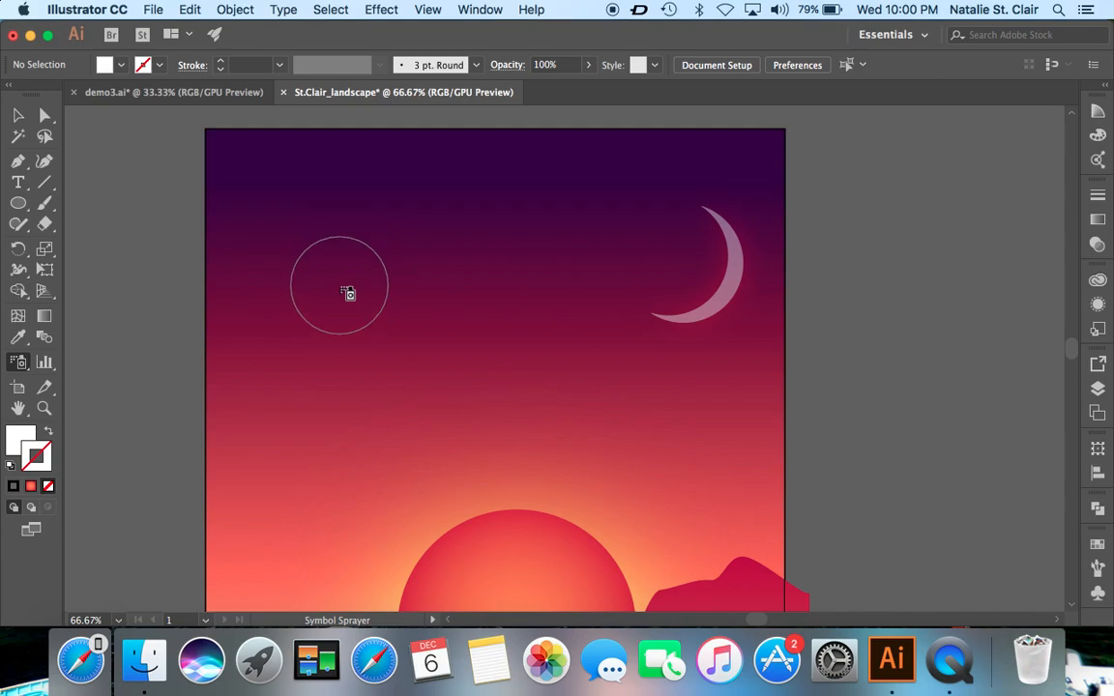
{"action": "key", "text": "bracketright"}
{"action": "key", "text": "bracketright"}
{"action": "key", "text": "bracketright"}
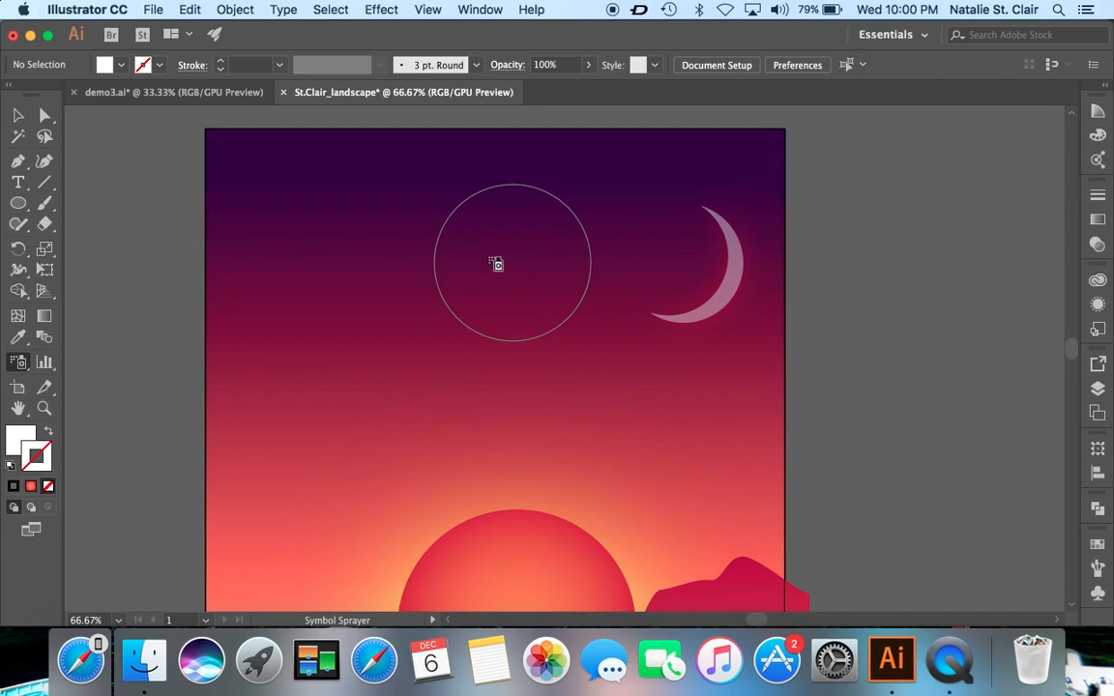
- Try spraying Star symbols across the upper sky and undo the spray
{"action": "mouse_move", "coordinate": [284, 212]}
{"action": "left_mouse_down"}
{"action": "mouse_move", "coordinate": [293, 244]}
{"action": "mouse_move", "coordinate": [340, 268]}
{"action": "mouse_move", "coordinate": [393, 247]}
{"action": "mouse_move", "coordinate": [425, 211]}
{"action": "mouse_move", "coordinate": [309, 227]}
{"action": "mouse_move", "coordinate": [237, 202]}
{"action": "mouse_move", "coordinate": [277, 134]}
{"action": "mouse_move", "coordinate": [406, 169]}
{"action": "mouse_move", "coordinate": [342, 285]}
{"action": "mouse_move", "coordinate": [547, 227]}
{"action": "mouse_move", "coordinate": [594, 284]}
{"action": "mouse_move", "coordinate": [509, 295]}
{"action": "mouse_move", "coordinate": [651, 221]}
{"action": "mouse_move", "coordinate": [735, 302]}
{"action": "mouse_move", "coordinate": [605, 322]}
{"action": "mouse_move", "coordinate": [569, 226]}
{"action": "mouse_move", "coordinate": [467, 209]}
{"action": "mouse_move", "coordinate": [243, 248]}
{"action": "mouse_move", "coordinate": [219, 273]}
{"action": "mouse_move", "coordinate": [229, 339]}
{"action": "mouse_move", "coordinate": [317, 316]}
{"action": "mouse_move", "coordinate": [315, 359]}
{"action": "mouse_move", "coordinate": [613, 334]}
{"action": "mouse_move", "coordinate": [762, 343]}
{"action": "mouse_move", "coordinate": [742, 164]}
{"action": "mouse_move", "coordinate": [682, 192]}
{"action": "mouse_move", "coordinate": [576, 183]}
{"action": "mouse_move", "coordinate": [618, 214]}
{"action": "mouse_move", "coordinate": [676, 307]}
{"action": "mouse_move", "coordinate": [270, 222]}
{"action": "mouse_move", "coordinate": [348, 160]}
{"action": "mouse_move", "coordinate": [322, 153]}
{"action": "mouse_move", "coordinate": [377, 204]}
{"action": "mouse_move", "coordinate": [277, 223]}
{"action": "mouse_move", "coordinate": [229, 181]}
{"action": "mouse_move", "coordinate": [327, 341]}
{"action": "mouse_move", "coordinate": [259, 323]}
{"action": "mouse_move", "coordinate": [705, 338]}
{"action": "mouse_move", "coordinate": [724, 171]}
{"action": "mouse_move", "coordinate": [747, 205]}
{"action": "mouse_move", "coordinate": [757, 305]}
{"action": "mouse_move", "coordinate": [680, 205]}
{"action": "mouse_move", "coordinate": [417, 250]}
{"action": "mouse_move", "coordinate": [325, 227]}
{"action": "mouse_move", "coordinate": [364, 207]}
{"action": "left_mouse_up"}
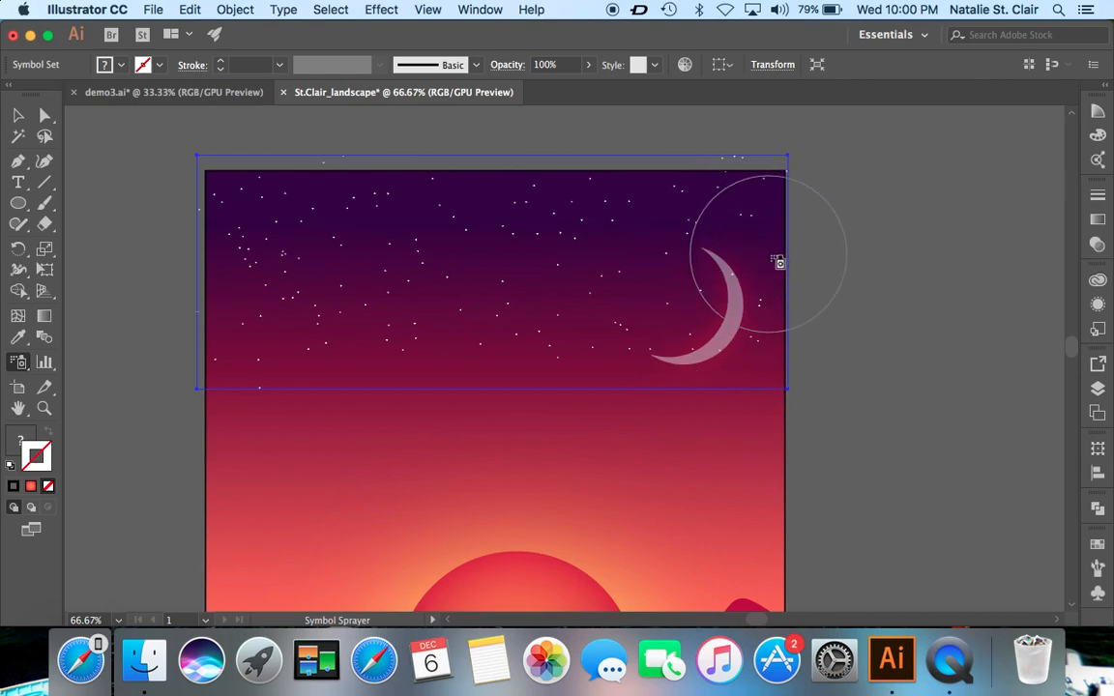
{"action": "key", "text": "super+z"}
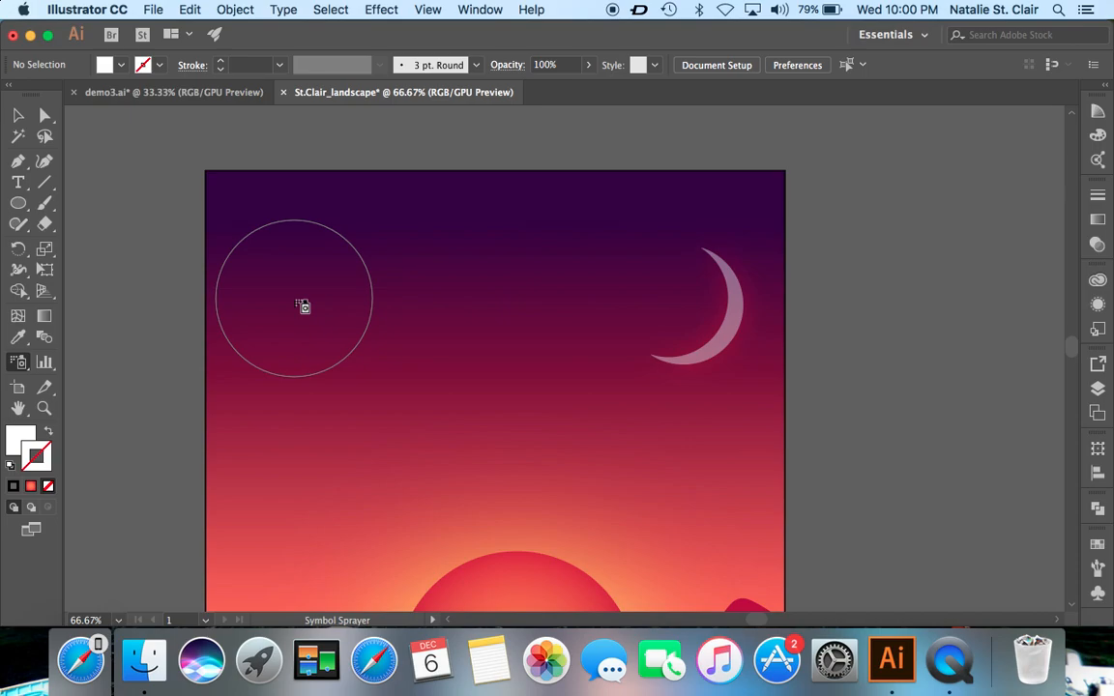
- Spray Star symbols across the upper sky down to just below the moon, adding extra passes in the sparse areas
{"action": "mouse_move", "coordinate": [301, 307]}
{"action": "left_mouse_down"}
{"action": "mouse_move", "coordinate": [235, 305]}
{"action": "mouse_move", "coordinate": [279, 174]}
{"action": "mouse_move", "coordinate": [367, 257]}
{"action": "mouse_move", "coordinate": [298, 353]}
{"action": "mouse_move", "coordinate": [239, 207]}
{"action": "mouse_move", "coordinate": [212, 230]}
{"action": "mouse_move", "coordinate": [377, 220]}
{"action": "mouse_move", "coordinate": [408, 299]}
{"action": "mouse_move", "coordinate": [316, 363]}
{"action": "mouse_move", "coordinate": [481, 325]}
{"action": "mouse_move", "coordinate": [379, 324]}
{"action": "mouse_move", "coordinate": [380, 282]}
{"action": "mouse_move", "coordinate": [606, 237]}
{"action": "mouse_move", "coordinate": [512, 215]}
{"action": "mouse_move", "coordinate": [392, 288]}
{"action": "mouse_move", "coordinate": [553, 285]}
{"action": "mouse_move", "coordinate": [671, 301]}
{"action": "mouse_move", "coordinate": [670, 216]}
{"action": "mouse_move", "coordinate": [715, 215]}
{"action": "mouse_move", "coordinate": [433, 182]}
{"action": "mouse_move", "coordinate": [743, 171]}
{"action": "mouse_move", "coordinate": [777, 235]}
{"action": "mouse_move", "coordinate": [777, 211]}
{"action": "mouse_move", "coordinate": [733, 253]}
{"action": "mouse_move", "coordinate": [761, 277]}
{"action": "mouse_move", "coordinate": [759, 360]}
{"action": "mouse_move", "coordinate": [661, 324]}
{"action": "mouse_move", "coordinate": [681, 249]}
{"action": "mouse_move", "coordinate": [599, 340]}
{"action": "mouse_move", "coordinate": [513, 352]}
{"action": "mouse_move", "coordinate": [351, 254]}
{"action": "mouse_move", "coordinate": [269, 186]}
{"action": "mouse_move", "coordinate": [296, 194]}
{"action": "mouse_move", "coordinate": [325, 302]}
{"action": "mouse_move", "coordinate": [296, 365]}
{"action": "mouse_move", "coordinate": [239, 375]}
{"action": "mouse_move", "coordinate": [253, 364]}
{"action": "mouse_move", "coordinate": [397, 377]}
{"action": "mouse_move", "coordinate": [509, 356]}
{"action": "mouse_move", "coordinate": [566, 392]}
{"action": "mouse_move", "coordinate": [781, 391]}
{"action": "left_mouse_up"}
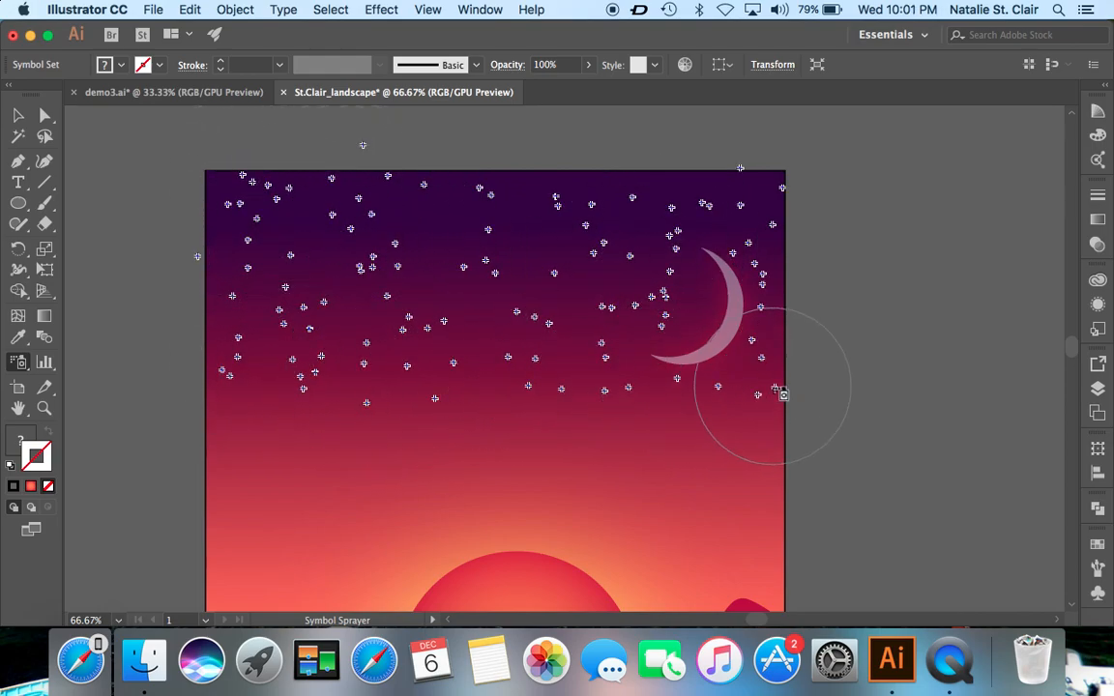
{"action": "mouse_move", "coordinate": [768, 199]}
{"action": "left_mouse_down"}
{"action": "mouse_move", "coordinate": [657, 214]}
{"action": "mouse_move", "coordinate": [666, 201]}
{"action": "mouse_move", "coordinate": [511, 194]}
{"action": "mouse_move", "coordinate": [475, 177]}
{"action": "mouse_move", "coordinate": [224, 205]}
{"action": "mouse_move", "coordinate": [212, 192]}
{"action": "mouse_move", "coordinate": [383, 221]}
{"action": "mouse_move", "coordinate": [378, 214]}
{"action": "mouse_move", "coordinate": [693, 173]}
{"action": "mouse_move", "coordinate": [791, 217]}
{"action": "left_mouse_up"}
{"action": "mouse_move", "coordinate": [423, 254]}
{"action": "left_mouse_down"}
{"action": "mouse_move", "coordinate": [536, 216]}
{"action": "mouse_move", "coordinate": [417, 222]}
{"action": "mouse_move", "coordinate": [556, 242]}
{"action": "mouse_move", "coordinate": [377, 292]}
{"action": "mouse_move", "coordinate": [338, 219]}
{"action": "mouse_move", "coordinate": [390, 205]}
{"action": "mouse_move", "coordinate": [550, 221]}
{"action": "mouse_move", "coordinate": [600, 298]}
{"action": "left_mouse_up"}
{"action": "mouse_move", "coordinate": [687, 304]}
{"action": "left_mouse_down"}
{"action": "mouse_move", "coordinate": [657, 299]}
{"action": "mouse_move", "coordinate": [719, 258]}
{"action": "left_mouse_up"}
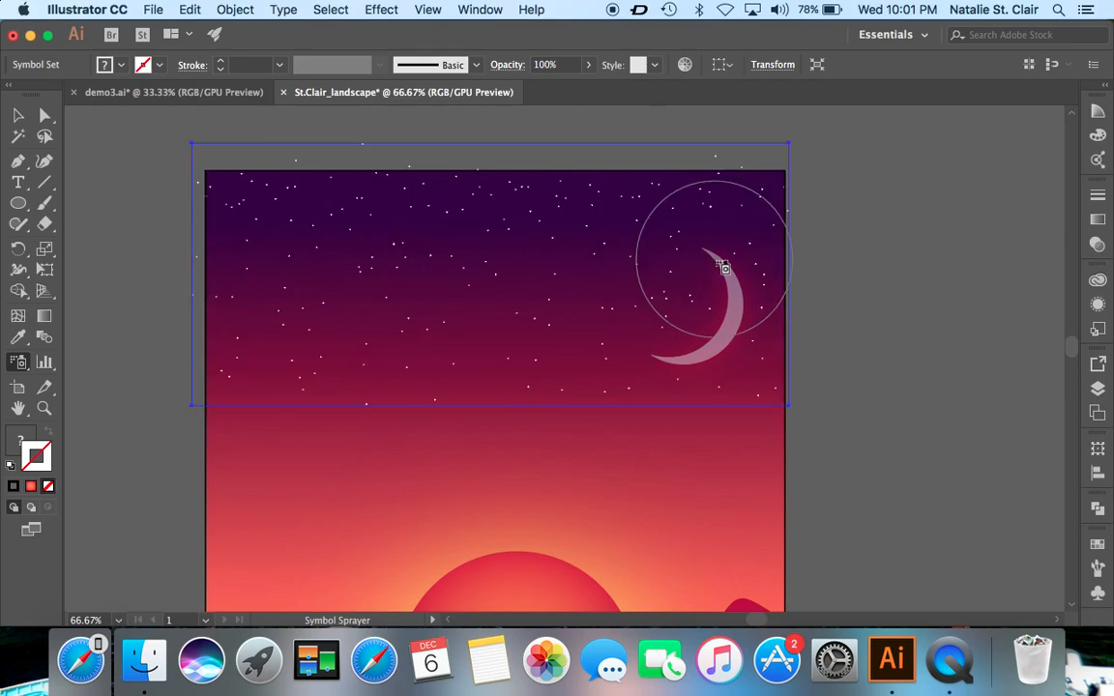
{"action": "mouse_move", "coordinate": [422, 269]}
{"action": "left_mouse_down"}
{"action": "mouse_move", "coordinate": [333, 268]}
{"action": "mouse_move", "coordinate": [484, 312]}
{"action": "mouse_move", "coordinate": [561, 280]}
{"action": "left_mouse_up"}
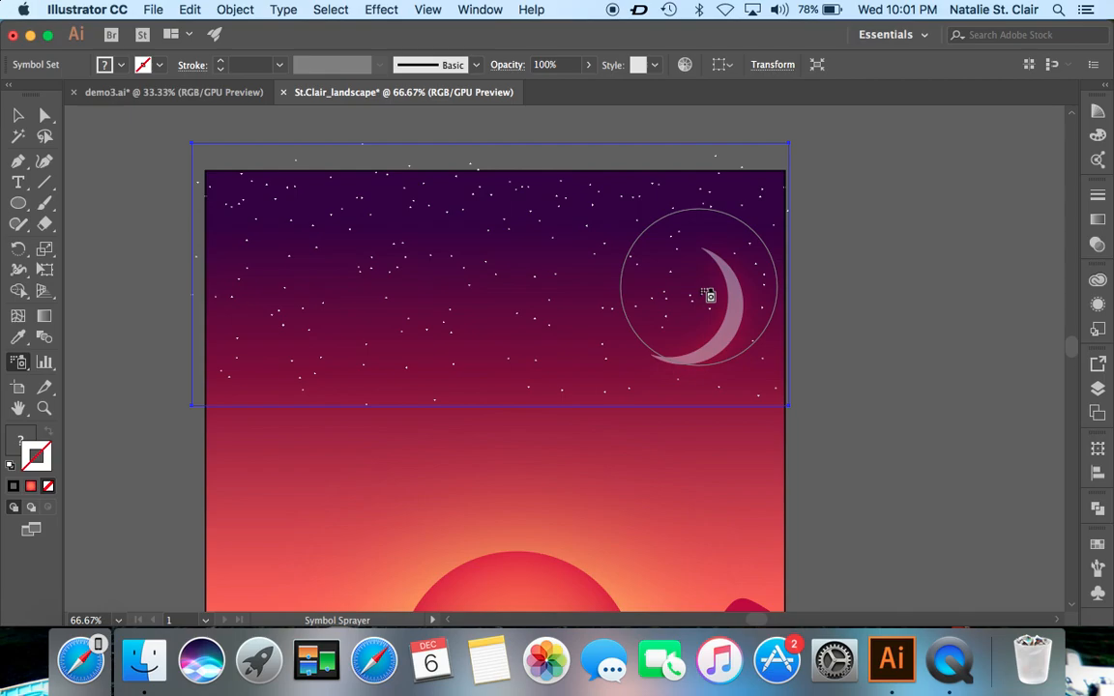
- Vary the size of scattered stars in the sprayed set using the Symbol Sizer with a much smaller brush
{"action": "left_click", "coordinate": [18, 365]}
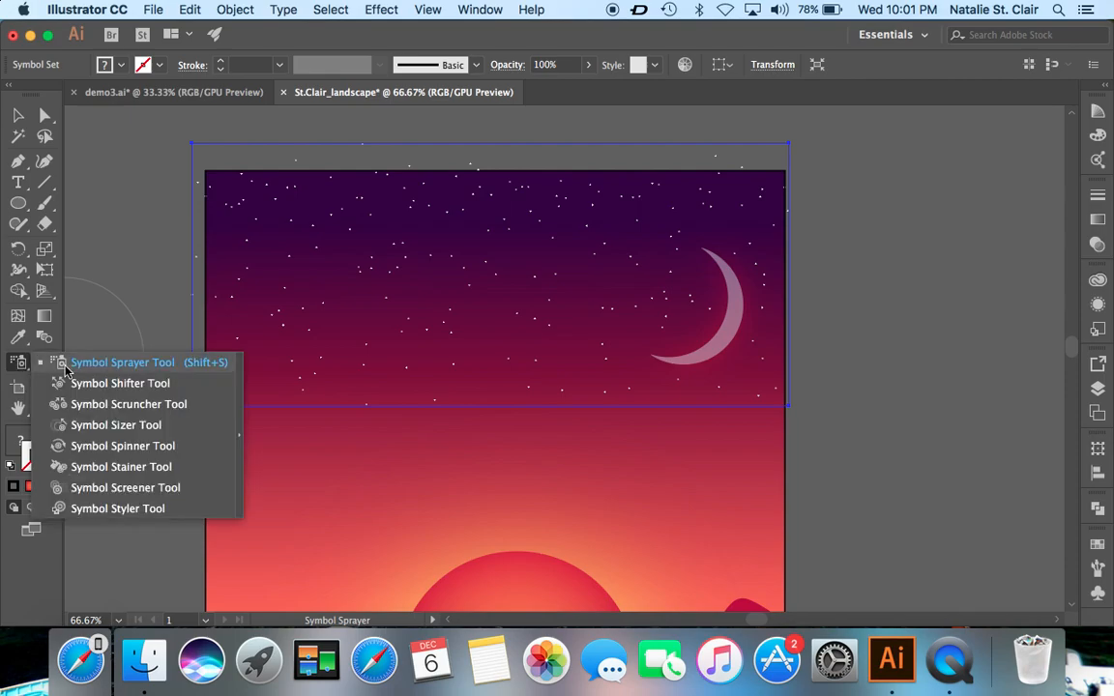
{"action": "left_click", "coordinate": [108, 427]}
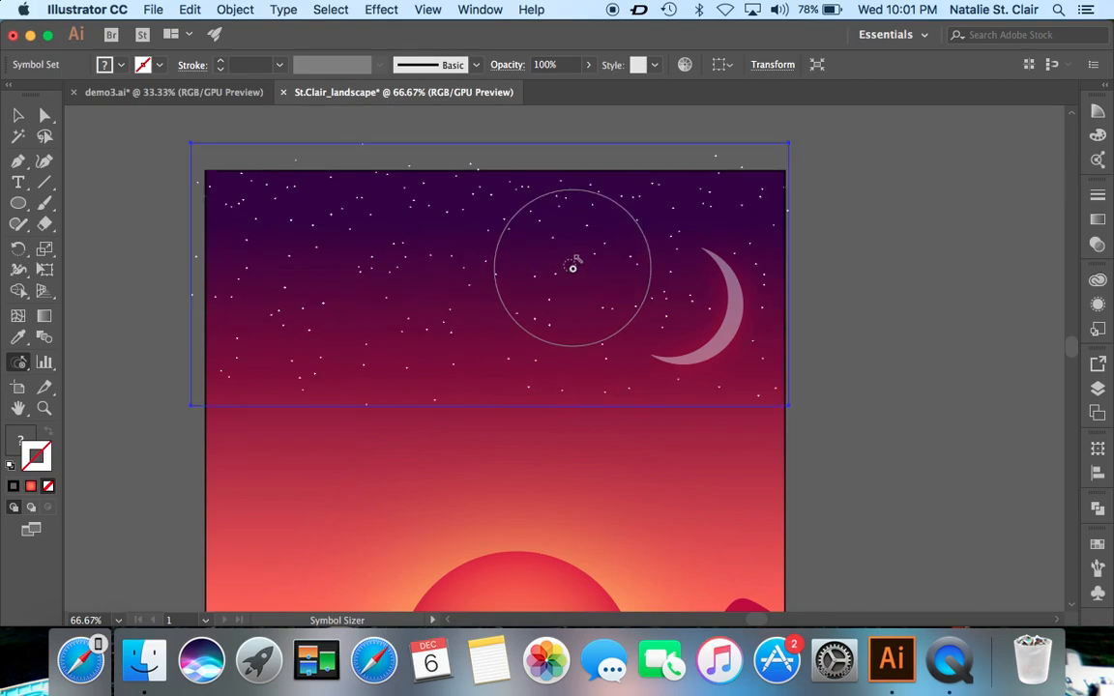
{"action": "key", "text": "bracketleft"}
{"action": "key", "text": "bracketleft"}
{"action": "key", "text": "bracketleft"}
{"action": "key", "text": "bracketleft"}
{"action": "key", "text": "bracketleft"}
{"action": "key", "text": "bracketleft"}
{"action": "key", "text": "bracketleft"}
{"action": "key", "text": "bracketleft"}
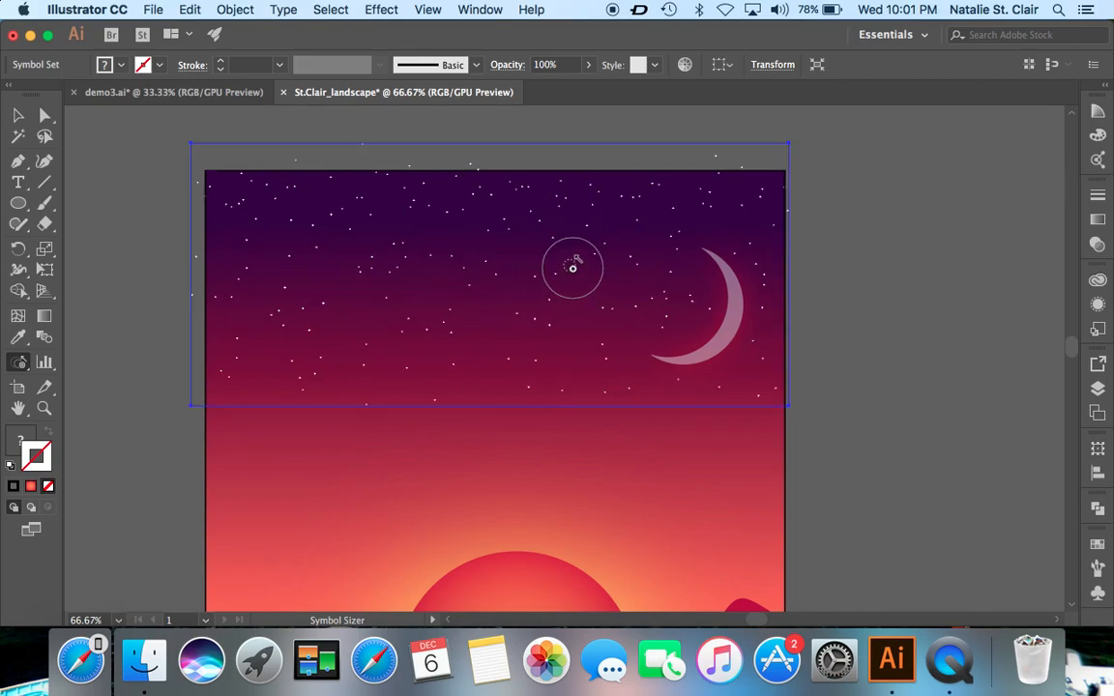
{"action": "mouse_move", "coordinate": [600, 259]}
{"action": "left_mouse_down"}
{"action": "mouse_move", "coordinate": [480, 342]}
{"action": "mouse_move", "coordinate": [326, 232]}
{"action": "mouse_move", "coordinate": [444, 353]}
{"action": "mouse_move", "coordinate": [279, 230]}
{"action": "mouse_move", "coordinate": [464, 254]}
{"action": "mouse_move", "coordinate": [253, 339]}
{"action": "mouse_move", "coordinate": [382, 297]}
{"action": "mouse_move", "coordinate": [720, 228]}
{"action": "mouse_move", "coordinate": [450, 379]}
{"action": "mouse_move", "coordinate": [508, 301]}
{"action": "mouse_move", "coordinate": [745, 239]}
{"action": "mouse_move", "coordinate": [794, 278]}
{"action": "mouse_move", "coordinate": [536, 348]}
{"action": "mouse_move", "coordinate": [326, 338]}
{"action": "mouse_move", "coordinate": [299, 227]}
{"action": "mouse_move", "coordinate": [196, 215]}
{"action": "mouse_move", "coordinate": [283, 184]}
{"action": "mouse_move", "coordinate": [300, 288]}
{"action": "mouse_move", "coordinate": [437, 397]}
{"action": "mouse_move", "coordinate": [743, 364]}
{"action": "mouse_move", "coordinate": [447, 306]}
{"action": "mouse_move", "coordinate": [337, 306]}
{"action": "mouse_move", "coordinate": [295, 285]}
{"action": "left_mouse_up"}
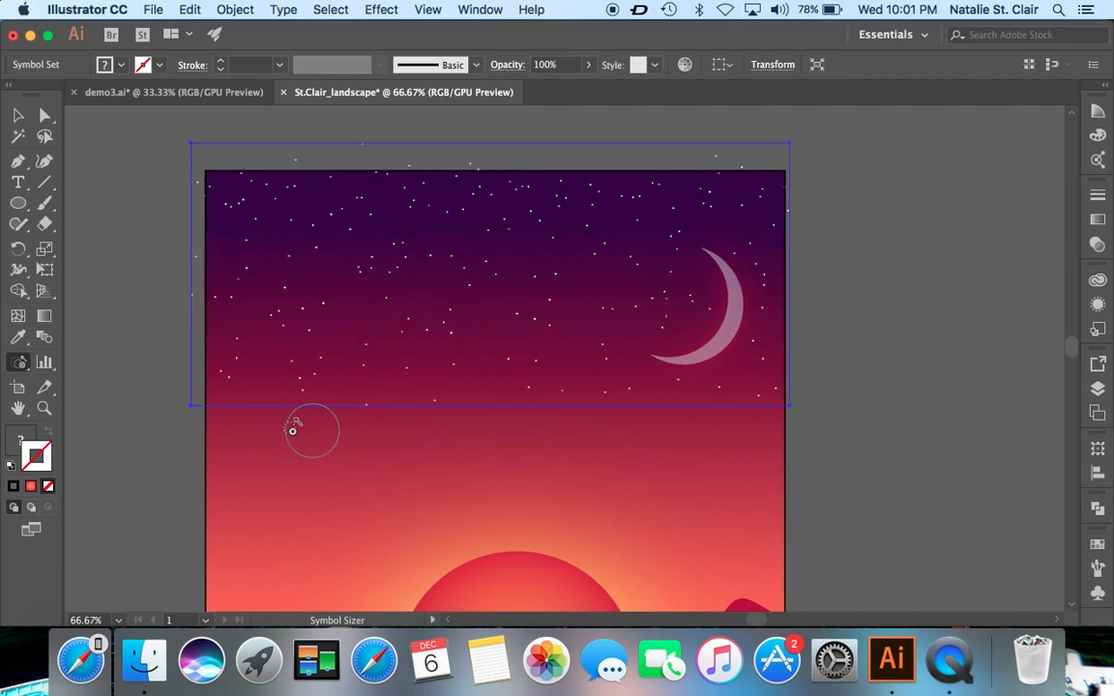
{"action": "left_click", "coordinate": [326, 309]}
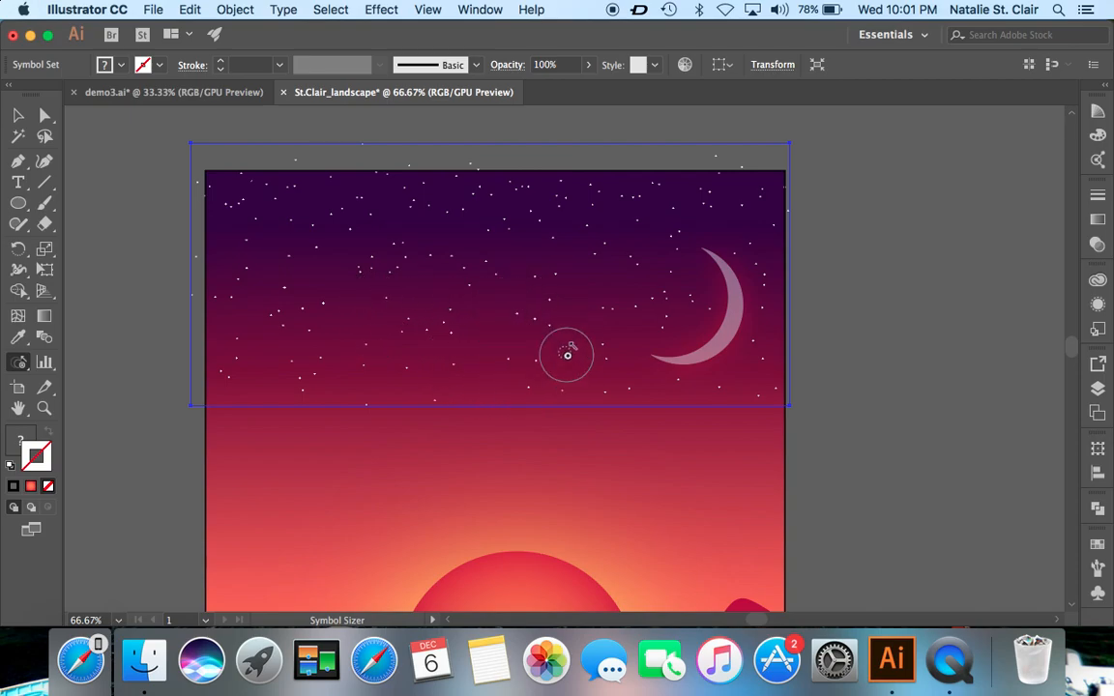
- Fade scattered groups of stars across the sky, including some near the moon, with the Symbol Screener
{"action": "left_click", "coordinate": [19, 364]}
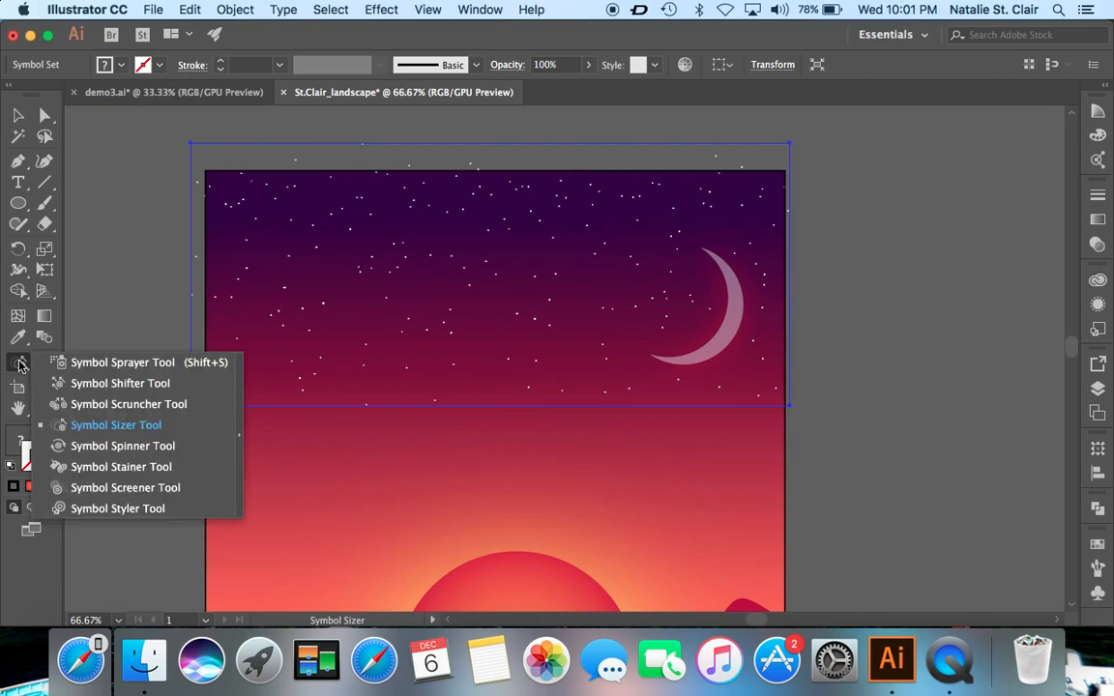
{"action": "left_click", "coordinate": [150, 488]}
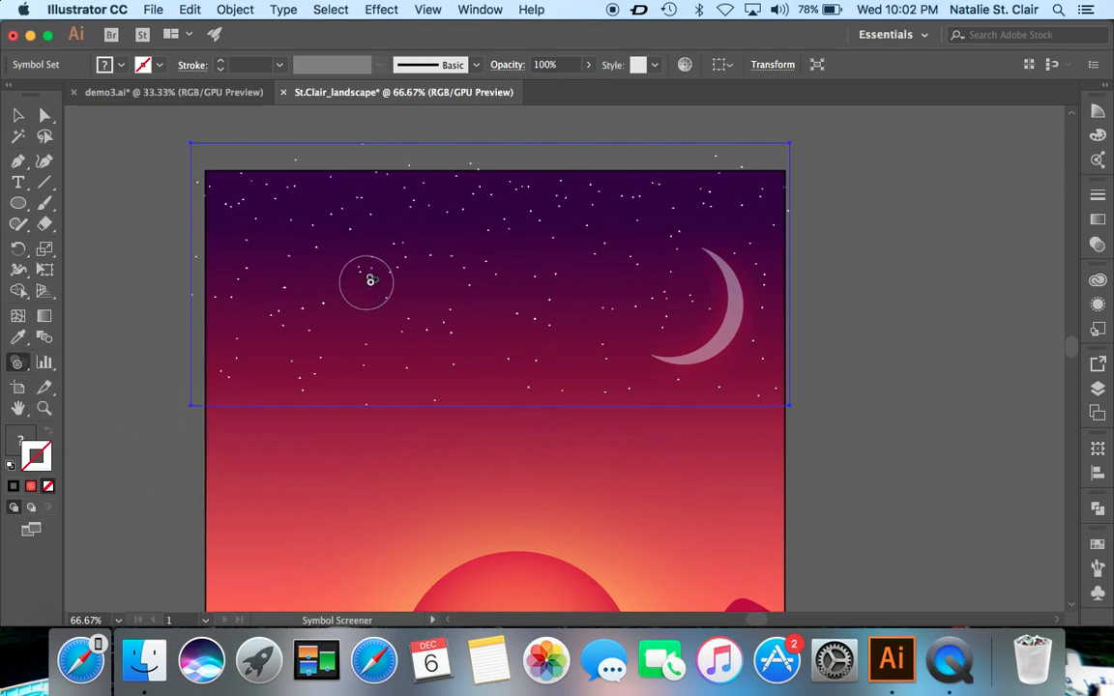
{"action": "left_click_drag", "start_coordinate": [249, 200], "coordinate": [262, 205]}
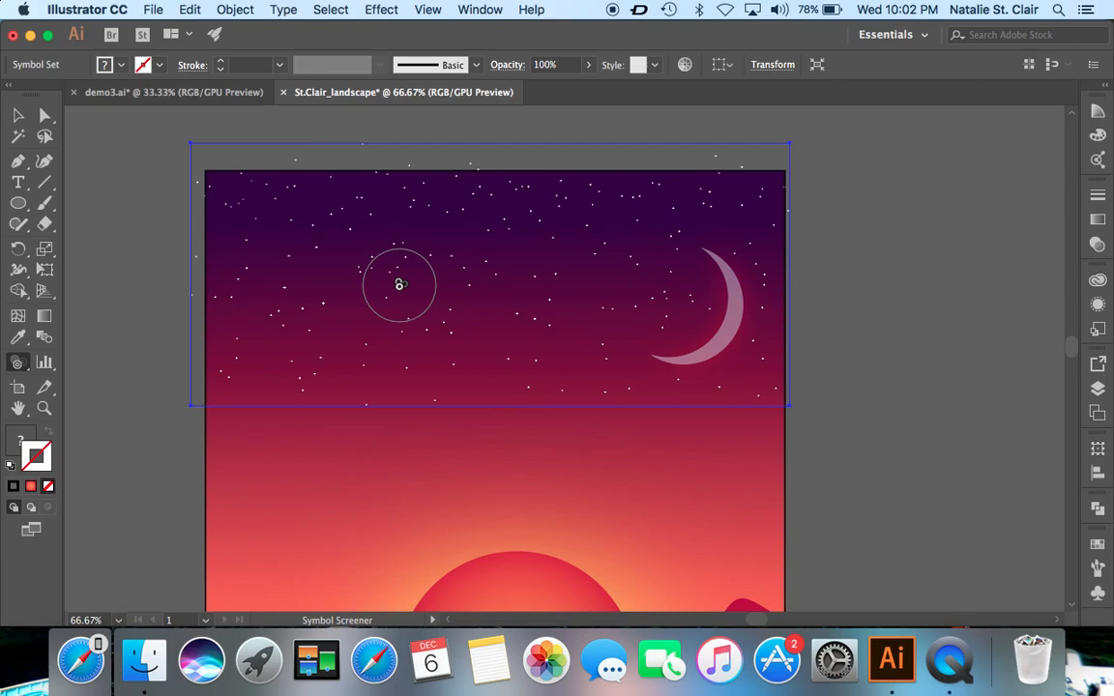
{"action": "left_click", "coordinate": [445, 328]}
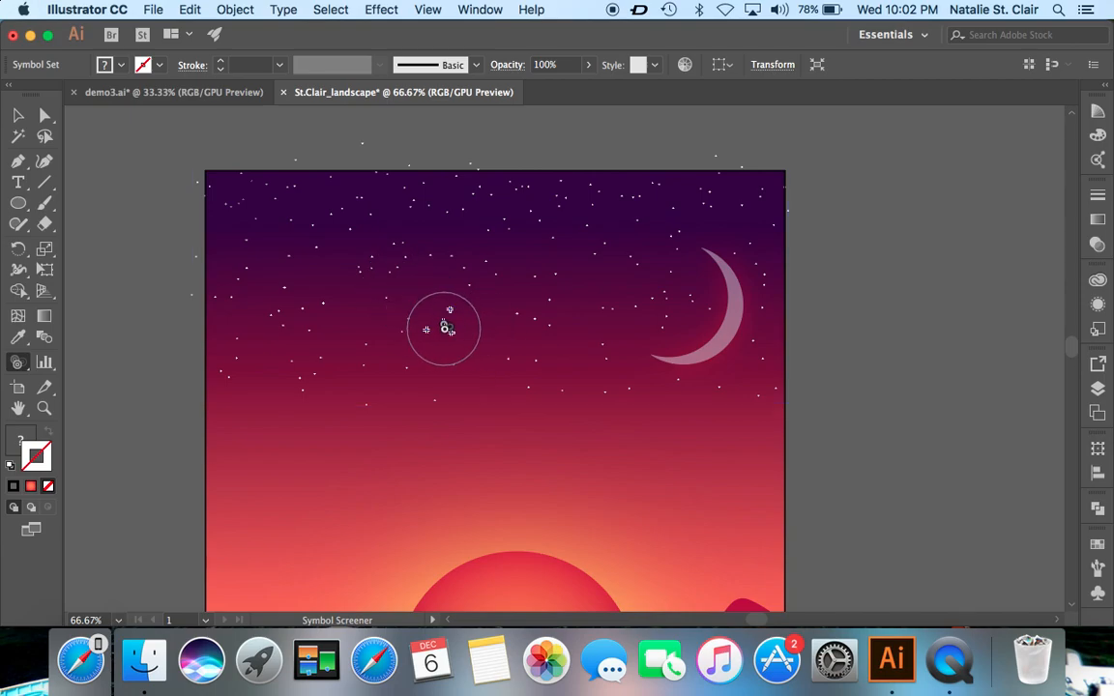
{"action": "left_click", "coordinate": [520, 197]}
{"action": "left_click", "coordinate": [364, 224]}
{"action": "left_click", "coordinate": [667, 303]}
{"action": "left_click", "coordinate": [741, 200]}
{"action": "left_click", "coordinate": [455, 368]}
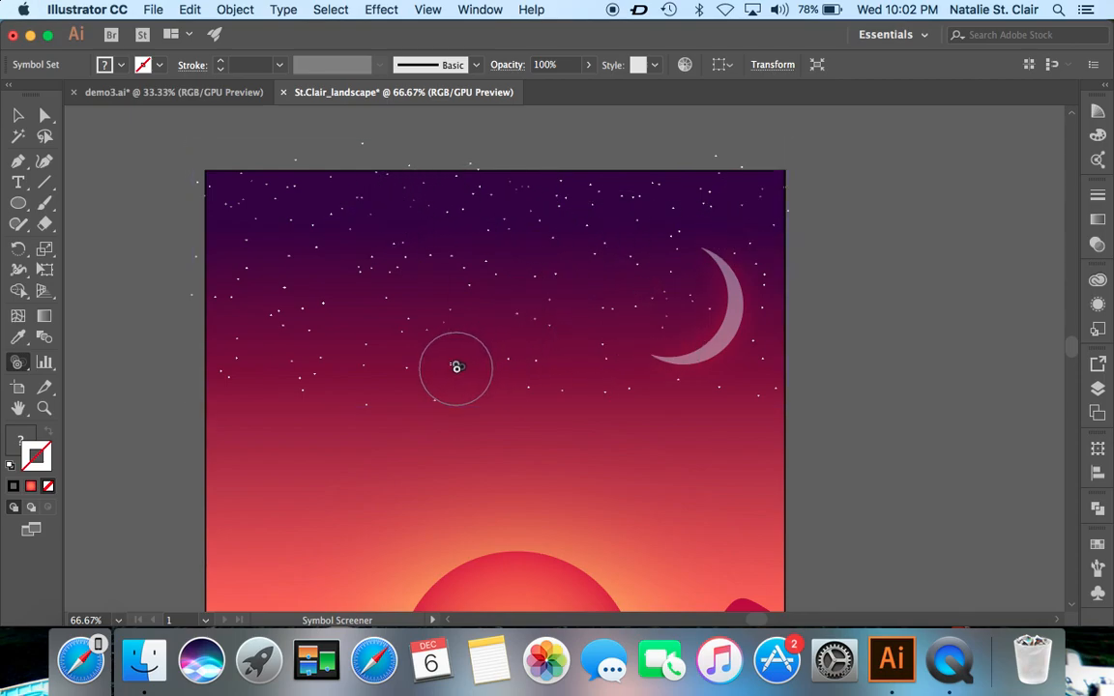
{"action": "left_click", "coordinate": [766, 394]}
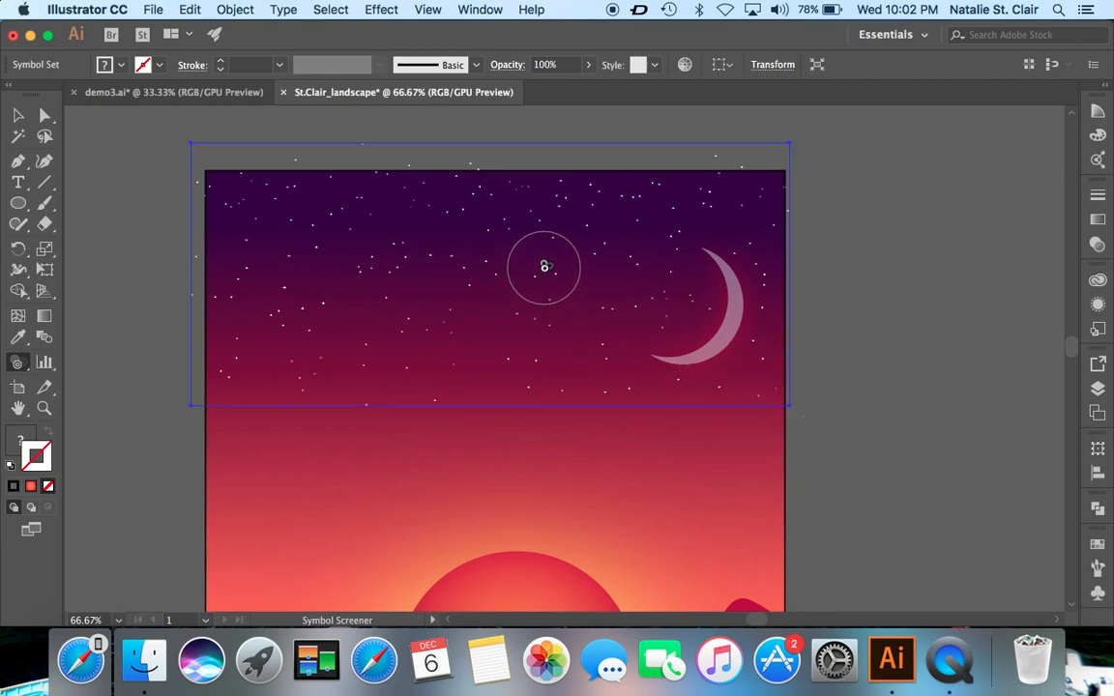
- Fade one more small cluster of stars in the sky's left half with the Symbol Screener
{"action": "left_click", "coordinate": [410, 248]}
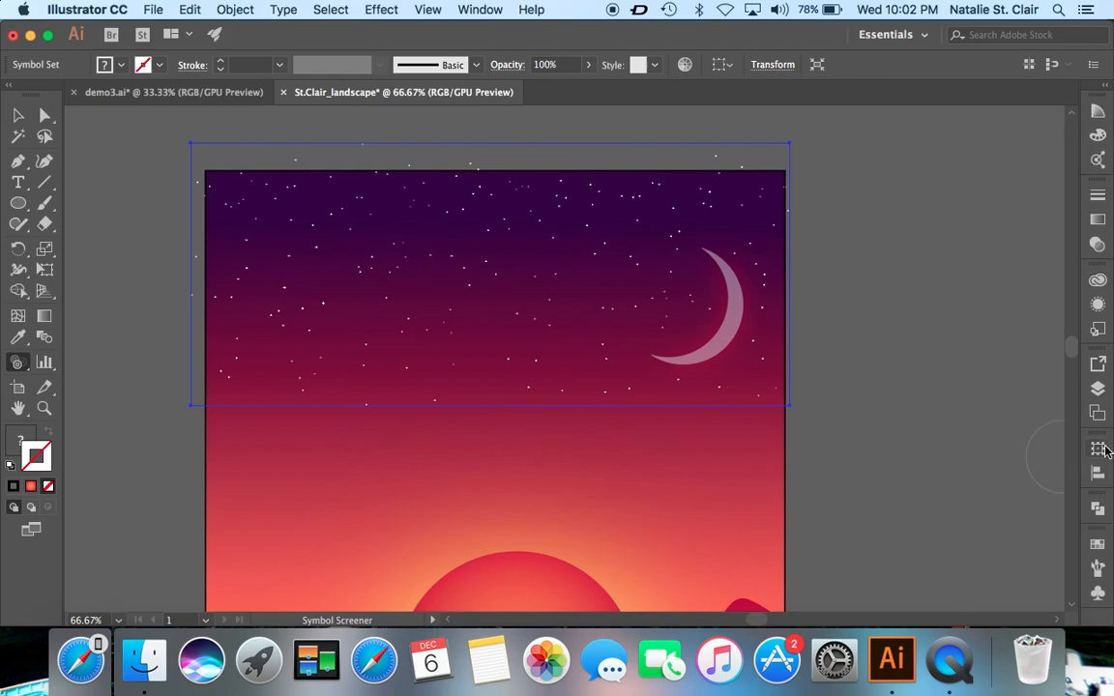
- Rename the crescent path to Moon and its parent layer to Moon & Stars
{"action": "left_click", "coordinate": [1098, 390]}
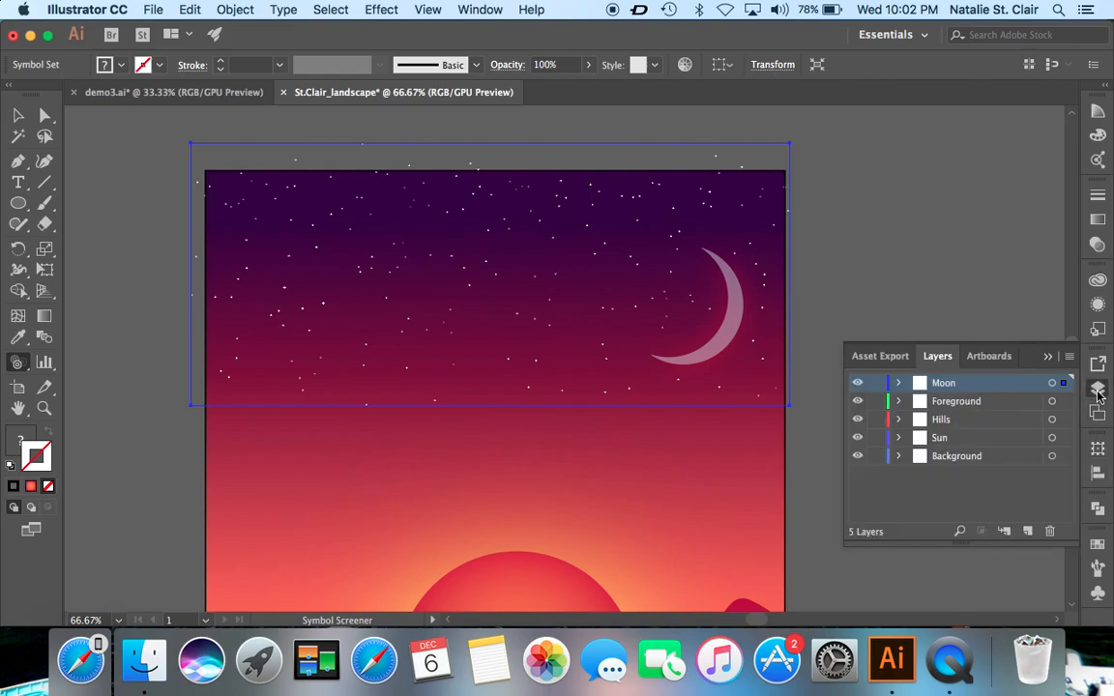
{"action": "left_click", "coordinate": [899, 384]}
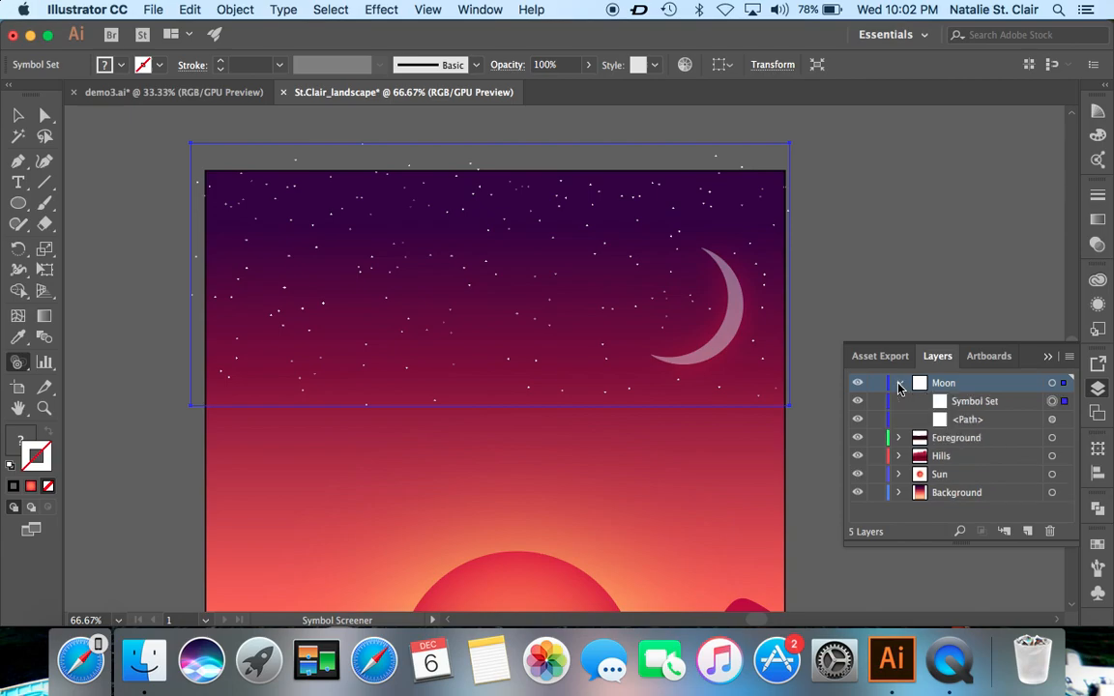
{"action": "left_click", "coordinate": [963, 423]}
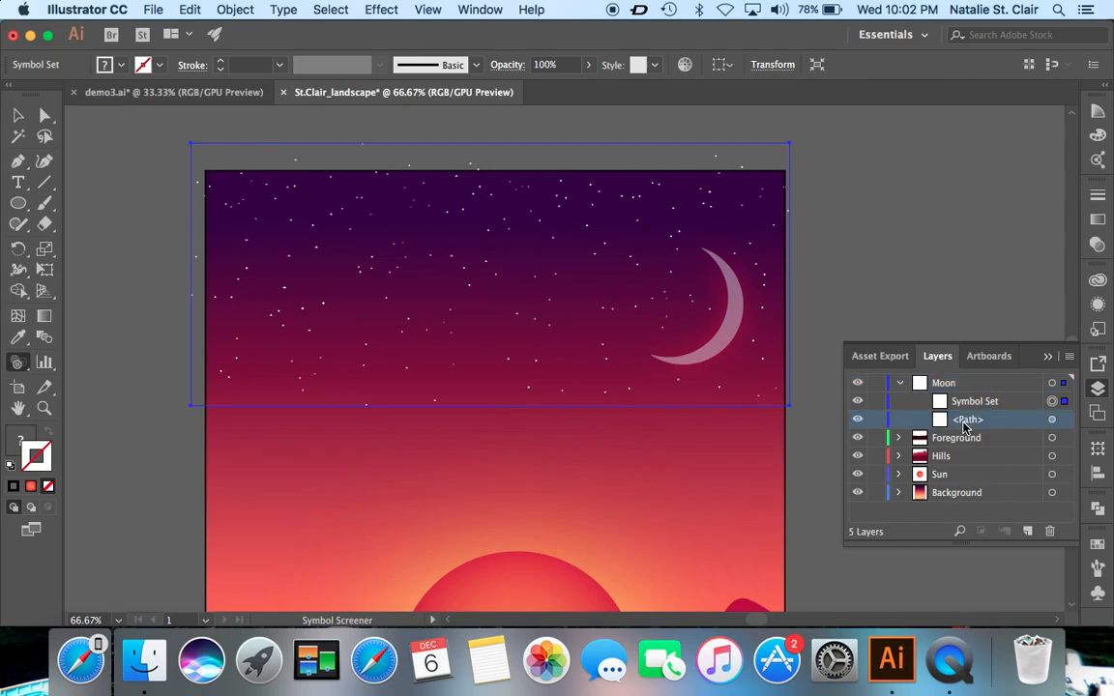
{"action": "left_click", "coordinate": [1055, 420]}
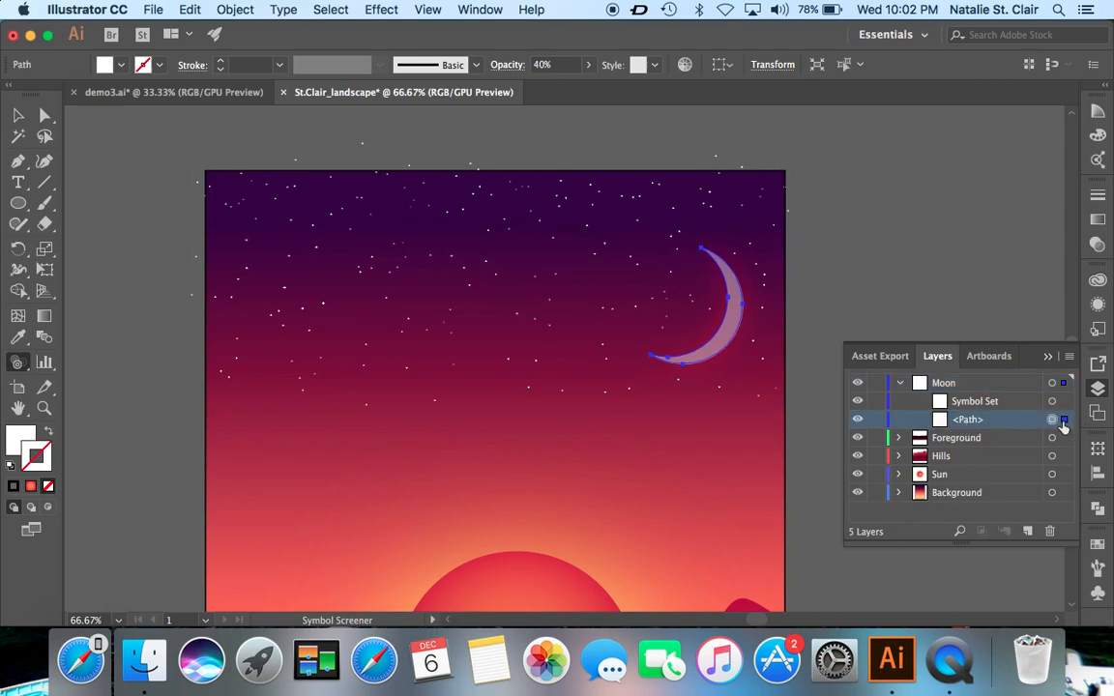
{"action": "double_click", "coordinate": [974, 421]}
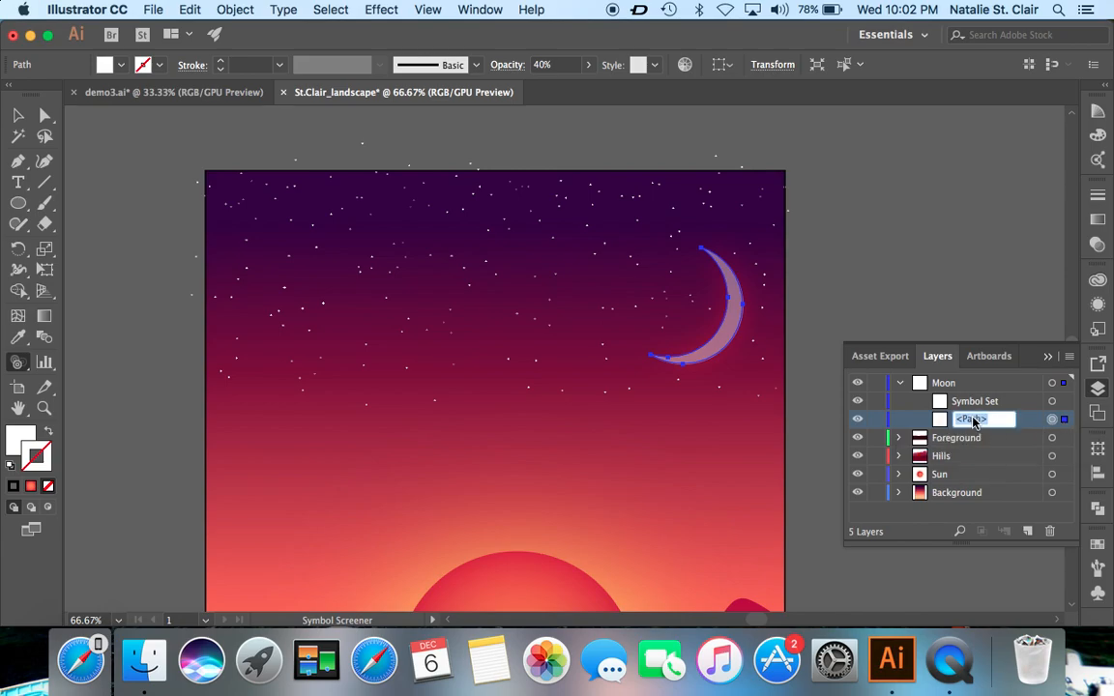
{"action": "type", "text": "Moon"}
{"action": "key", "text": "Return"}
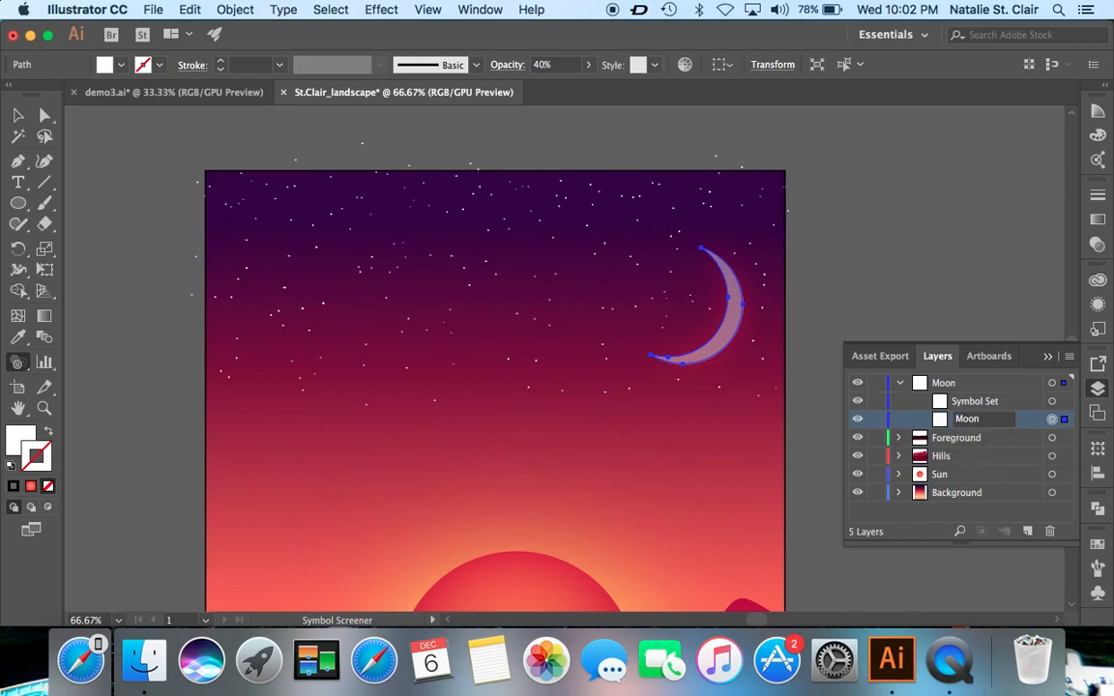
{"action": "double_click", "coordinate": [960, 383]}
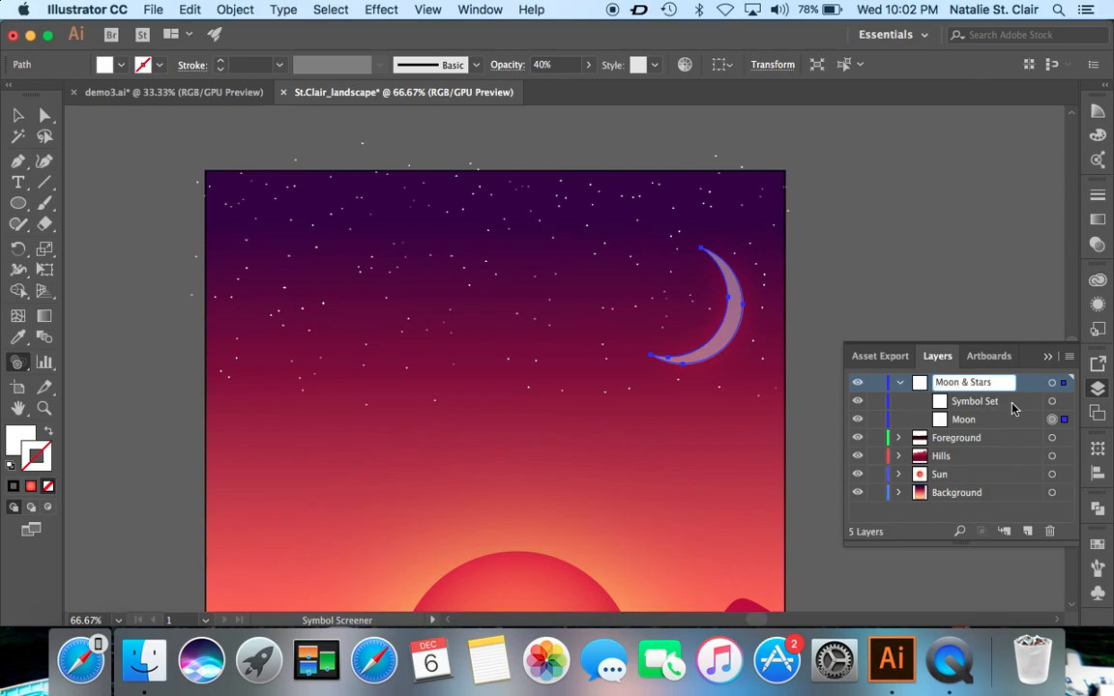
{"action": "type", "text": "Moon & Stars"}
- Set the star symbol set's opacity to 40% and deselect it
{"action": "left_click", "coordinate": [1066, 403]}
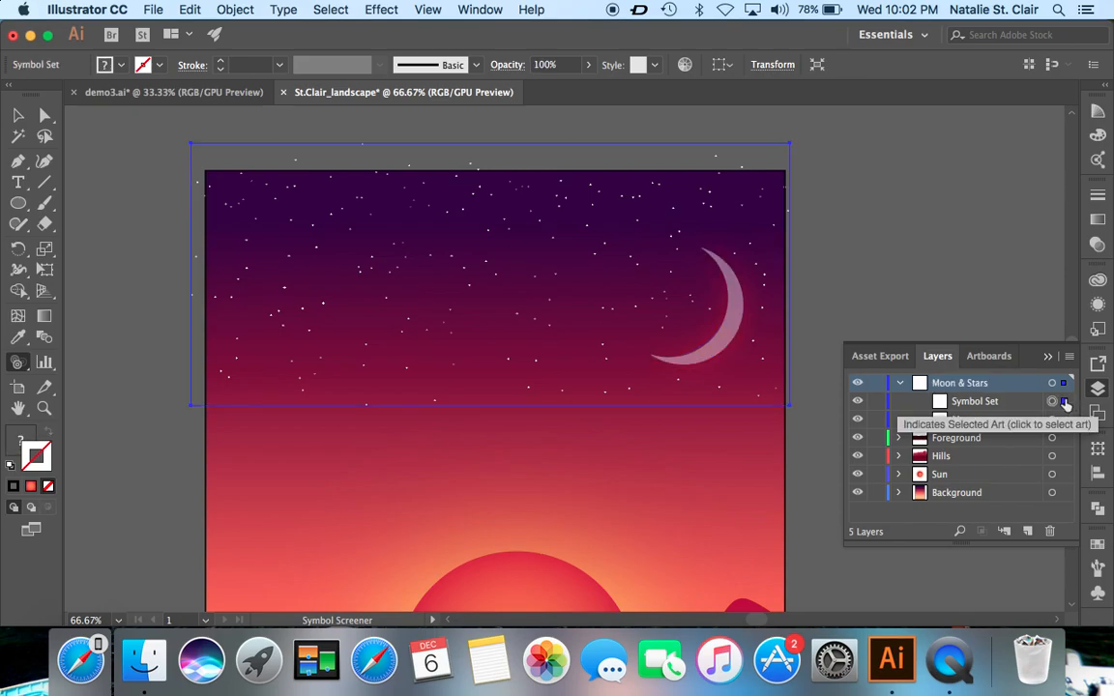
{"action": "left_click", "coordinate": [550, 64]}
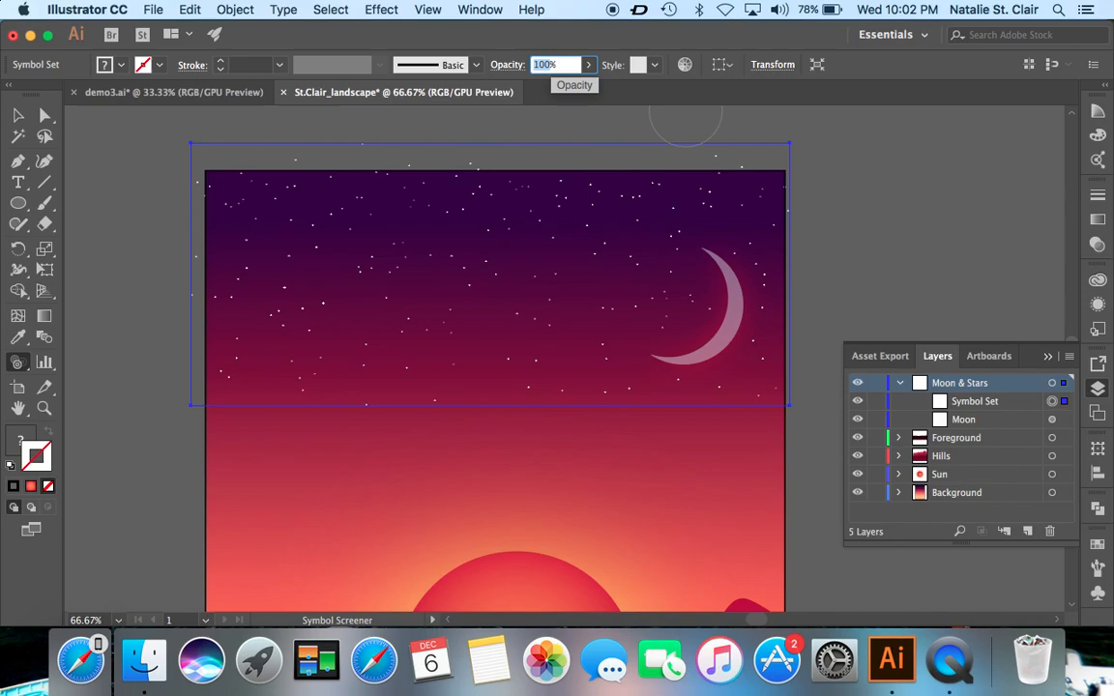
{"action": "key", "text": "Return"}
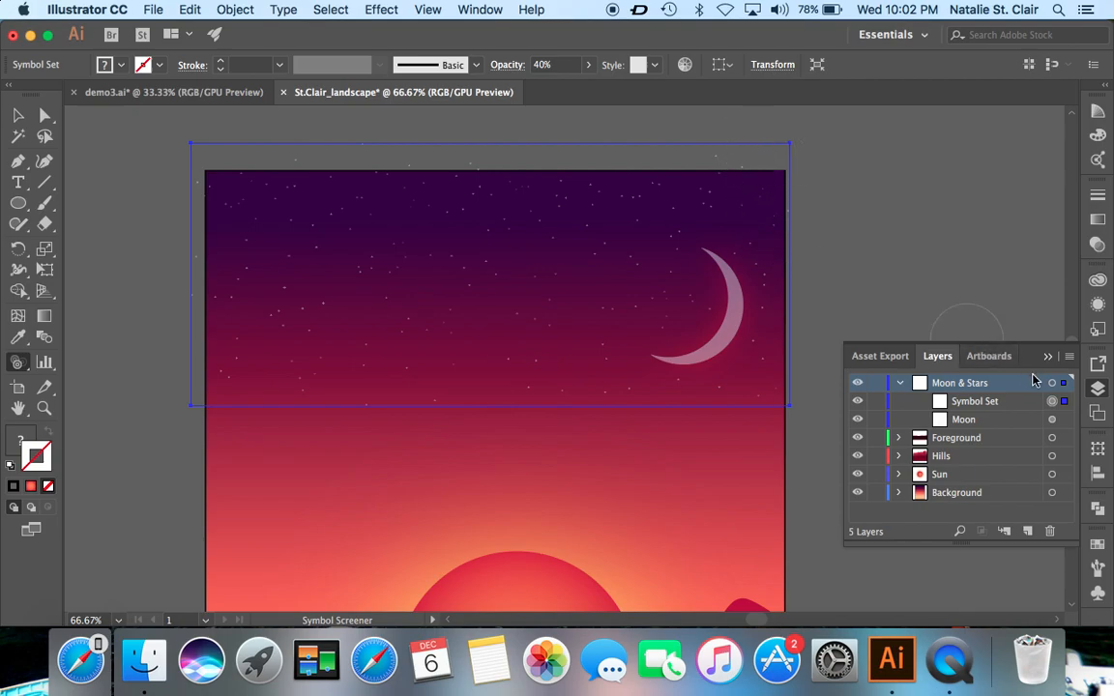
{"action": "left_click", "coordinate": [1098, 388]}
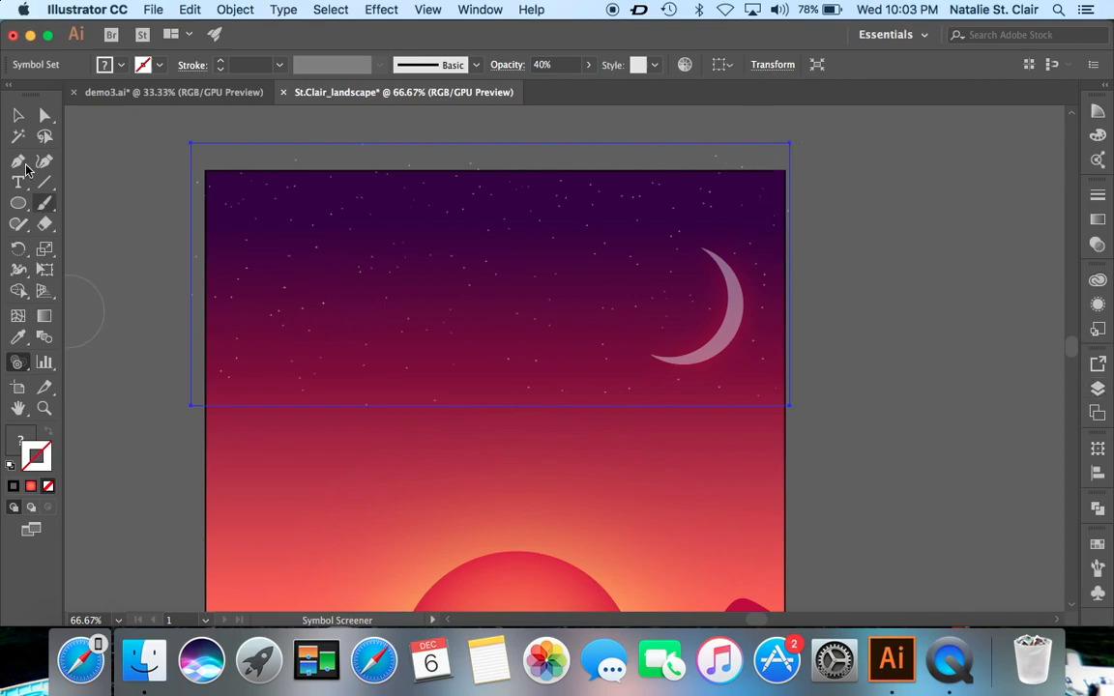
{"action": "left_click", "coordinate": [17, 116]}
{"action": "left_click", "coordinate": [85, 333]}
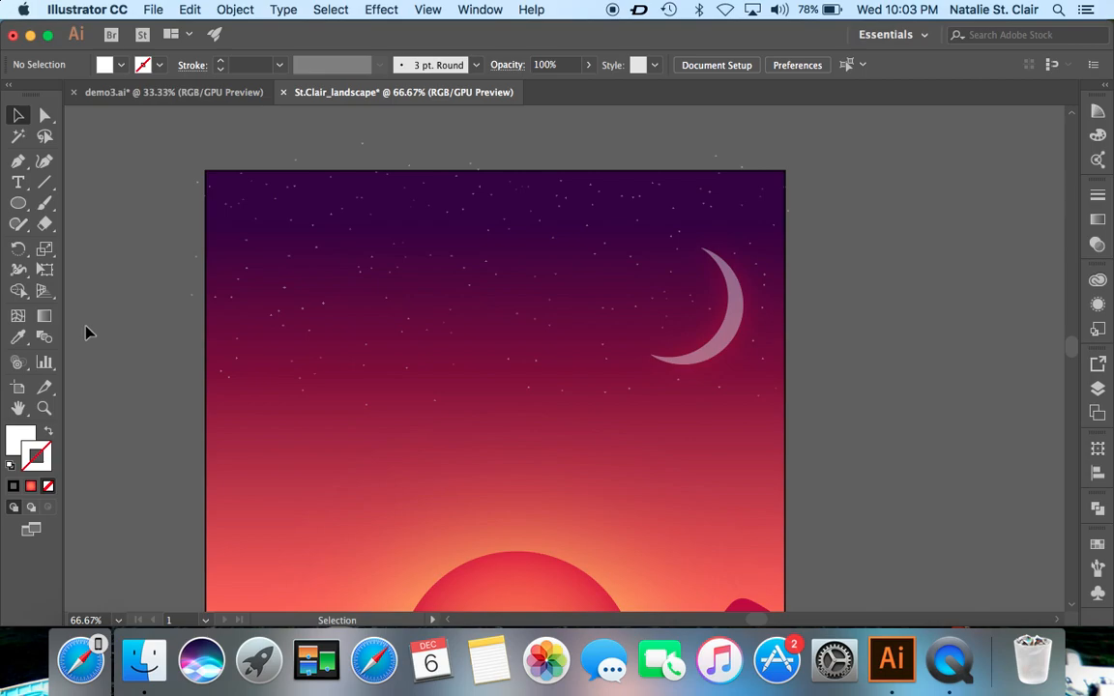
- Create a new layer above Moon & Stars and name it Cacti
{"action": "key", "text": "super+minus"}
{"action": "scroll", "coordinate": [85, 333], "scroll_direction": "down", "scroll_amount": 3}
{"action": "scroll", "coordinate": [85, 333], "scroll_direction": "up", "scroll_amount": 3}
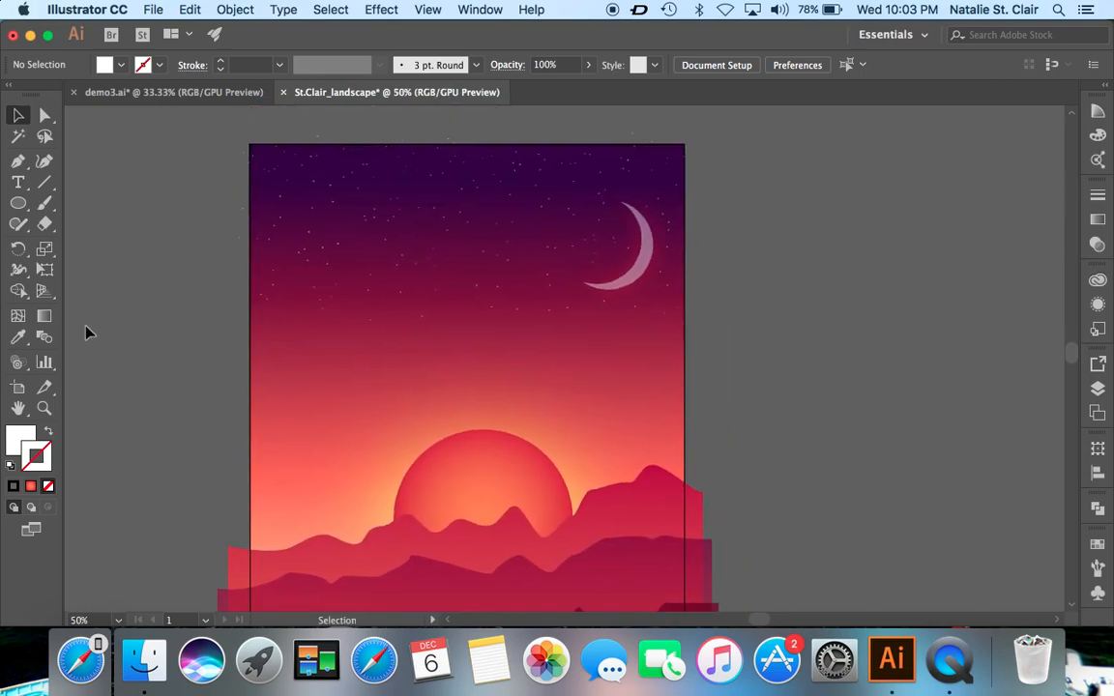
{"action": "scroll", "coordinate": [162, 393], "scroll_direction": "down", "scroll_amount": 10}
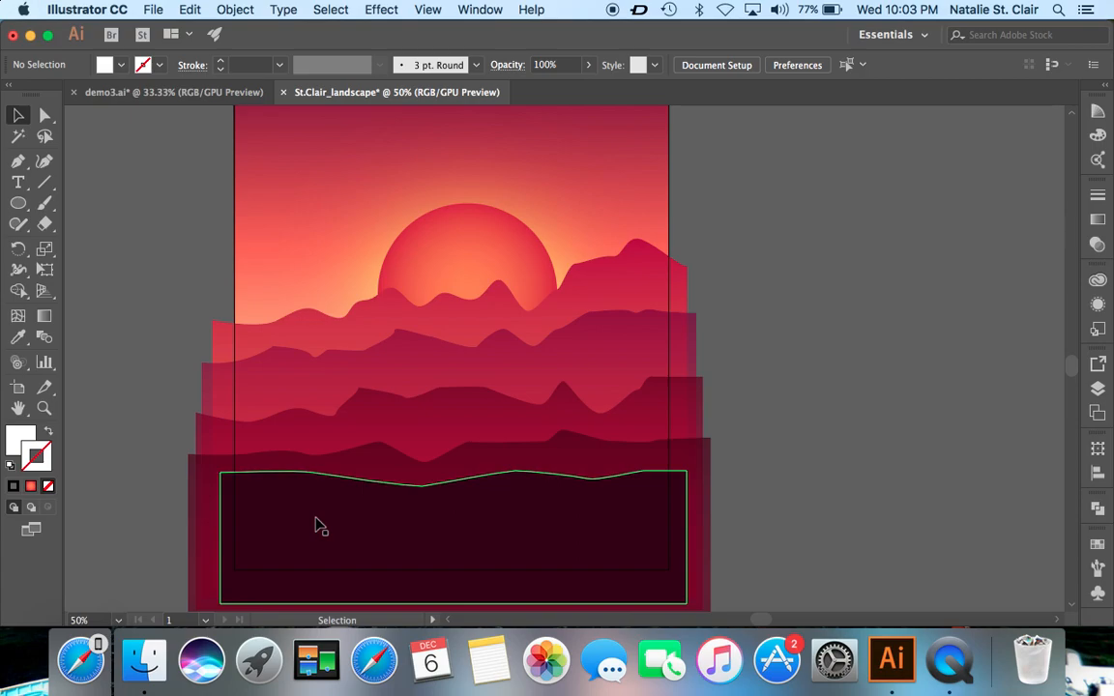
{"action": "left_click", "coordinate": [1098, 387]}
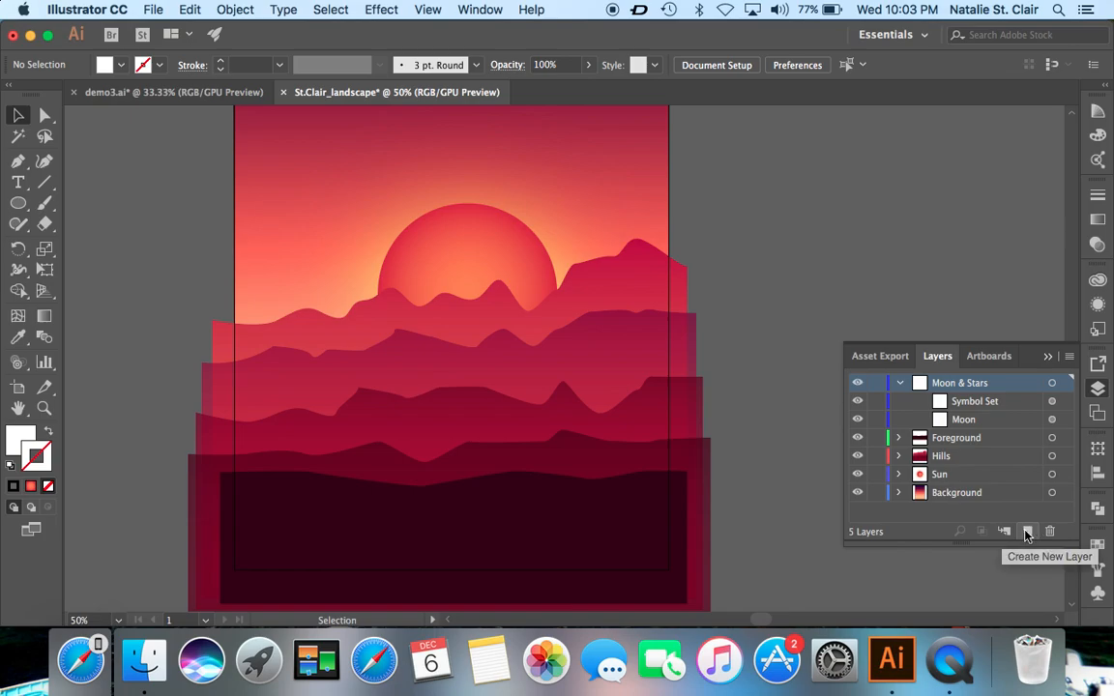
{"action": "left_click", "coordinate": [899, 383]}
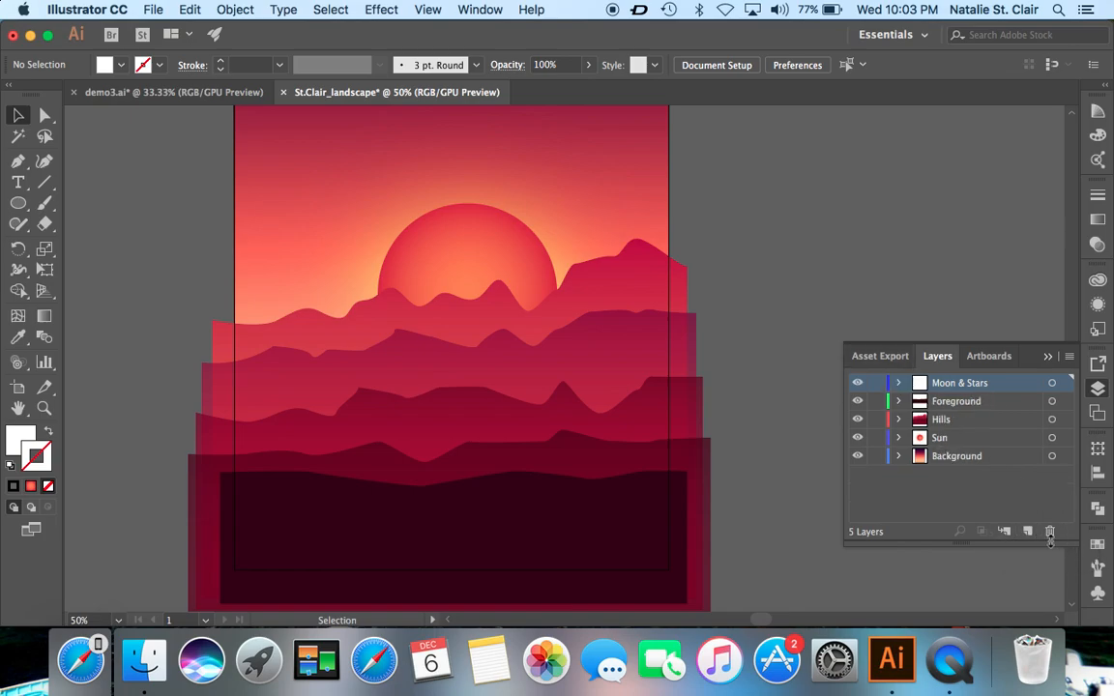
{"action": "left_click", "coordinate": [1027, 531]}
{"action": "double_click", "coordinate": [949, 383]}
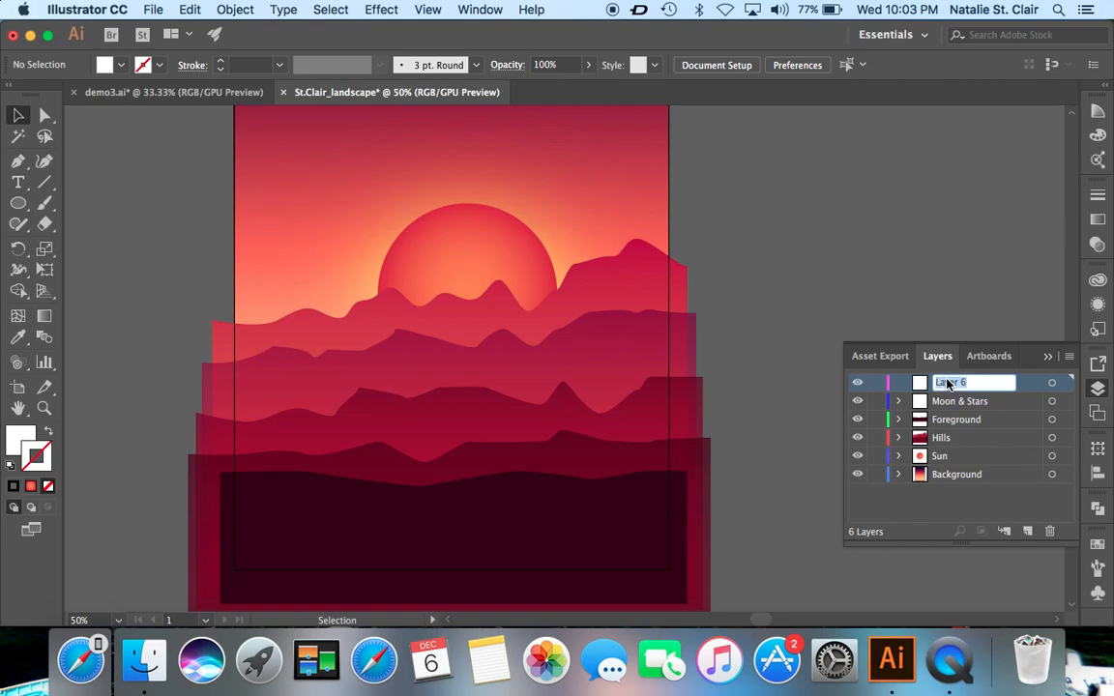
{"action": "type", "text": "Cacti"}
{"action": "key", "text": "Return"}
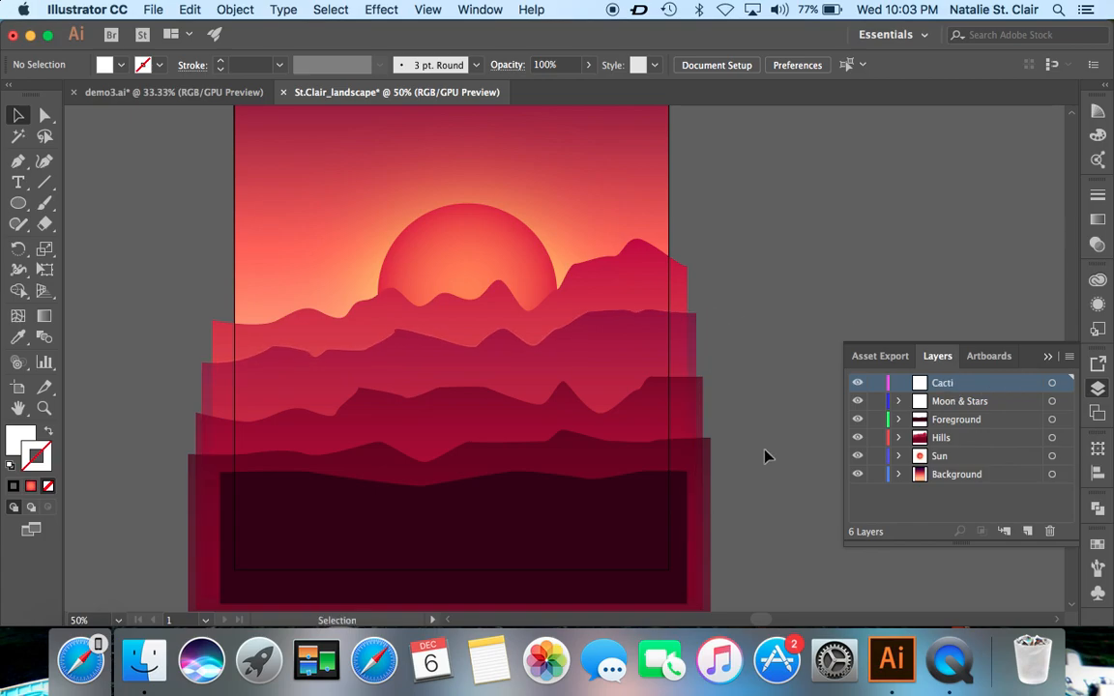
- Set the fill for the Blob Brush to the foreground shape's dark maroon, 320115, by sampling it with the Eyedropper
{"action": "left_click", "coordinate": [43, 212]}
{"action": "left_click", "coordinate": [108, 228]}
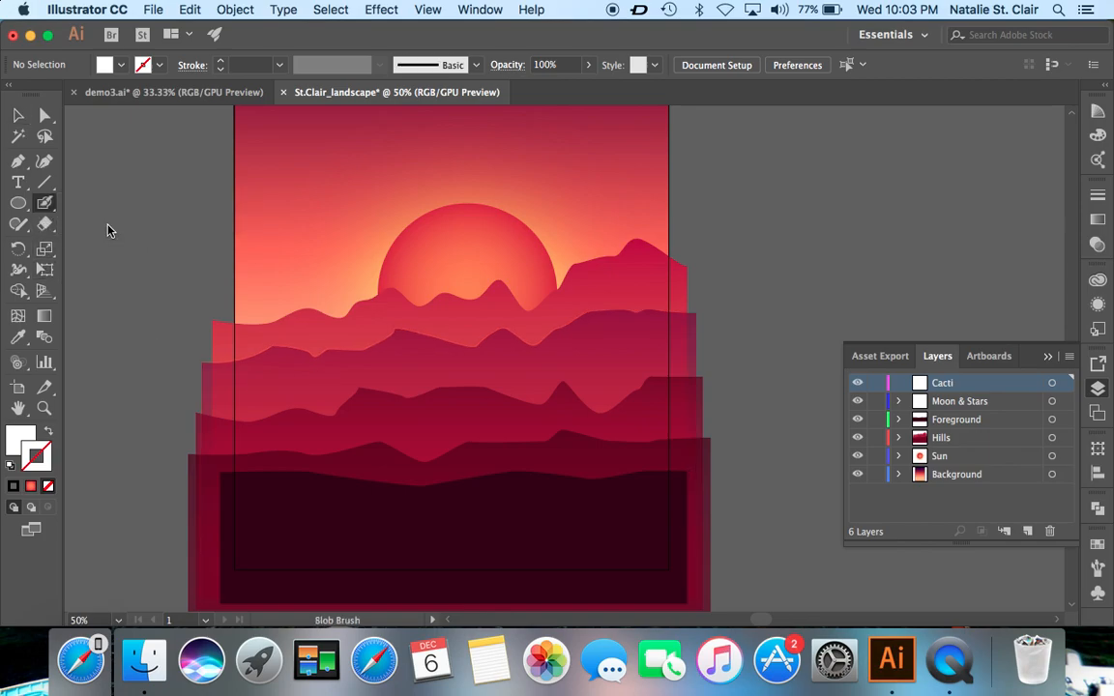
{"action": "left_click", "coordinate": [19, 437]}
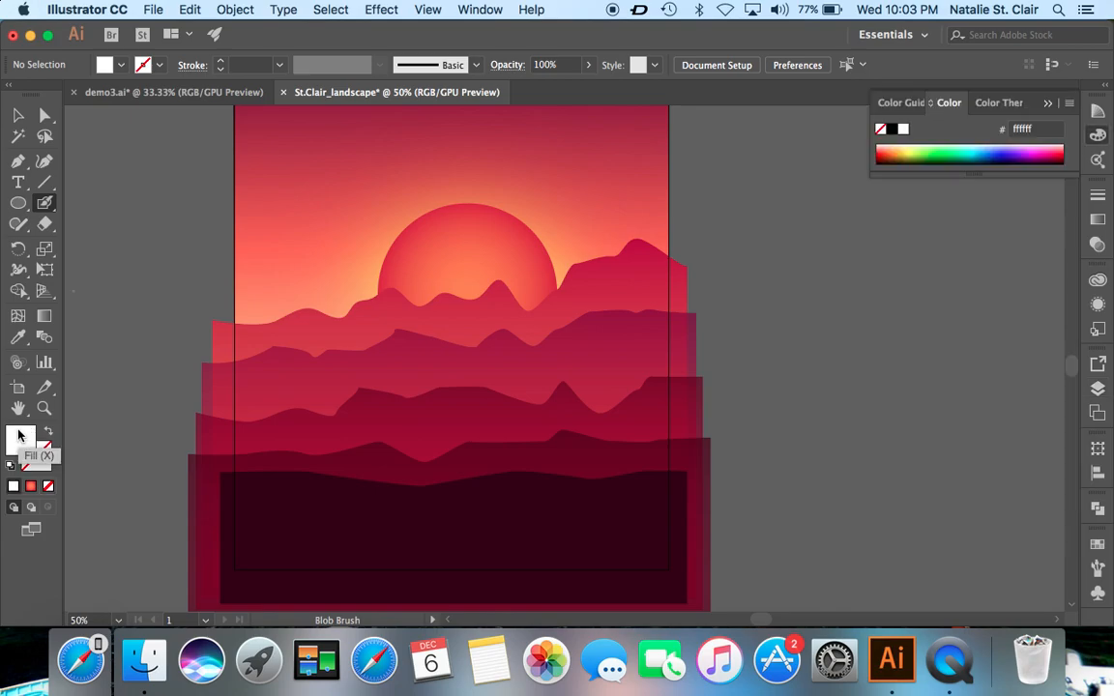
{"action": "left_click", "coordinate": [21, 338]}
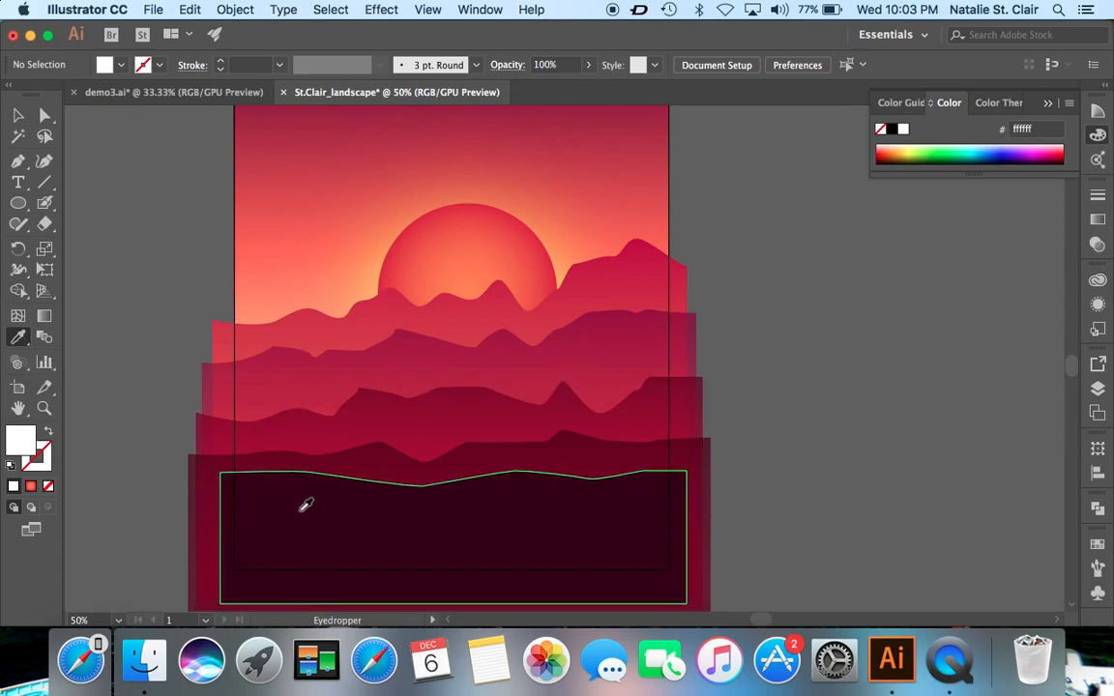
{"action": "left_click", "coordinate": [305, 505]}
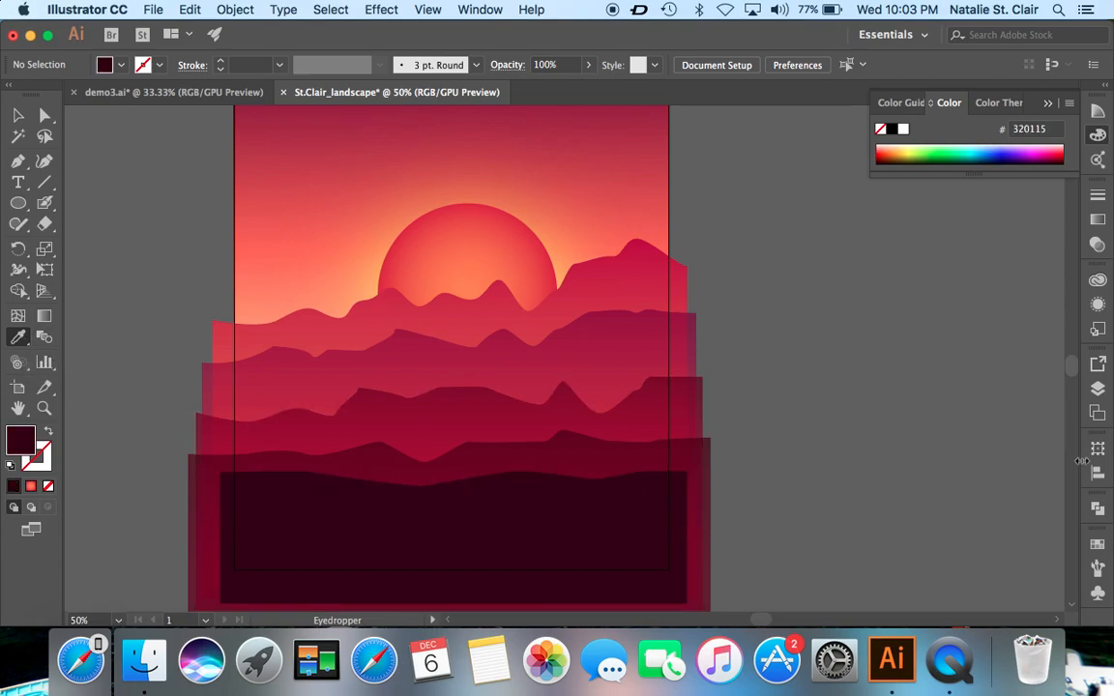
{"action": "left_click", "coordinate": [1100, 388]}
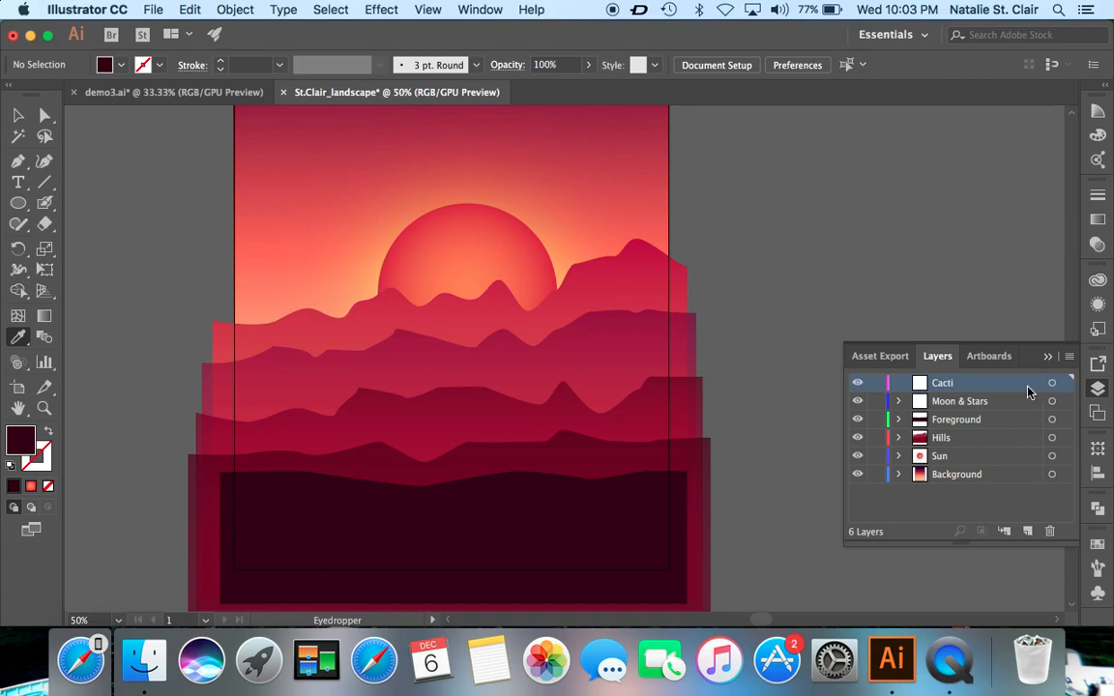
- Paint a tall cactus with an upturned arm on each side at the foreground's left end using the Blob Brush
{"action": "left_click", "coordinate": [43, 205]}
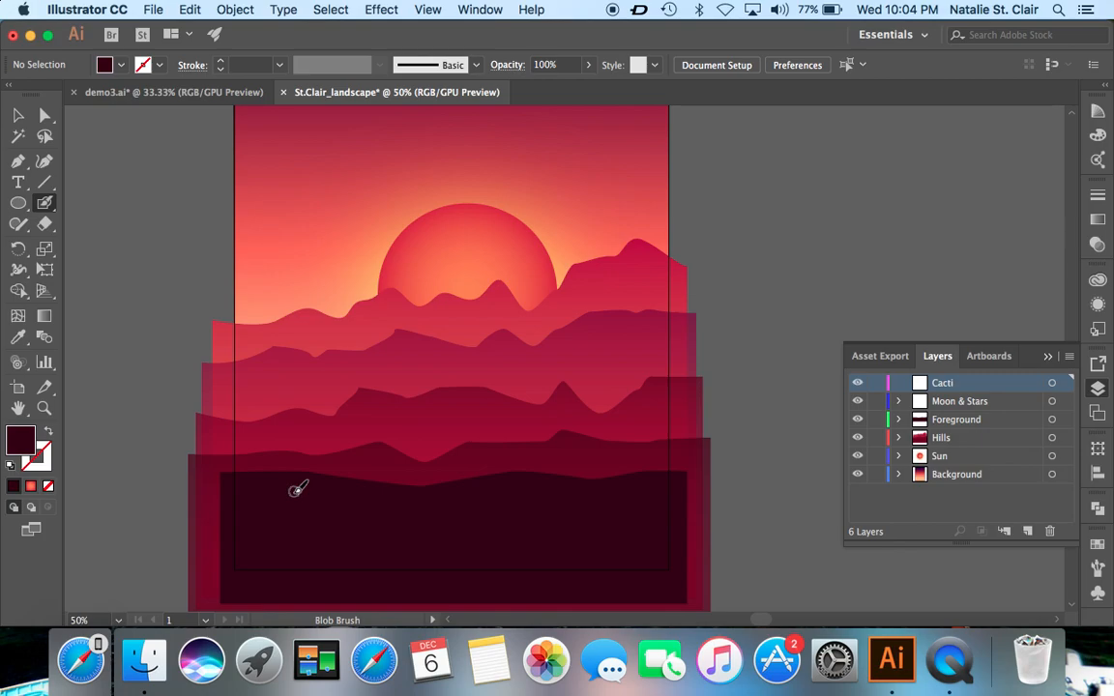
{"action": "mouse_move", "coordinate": [282, 487]}
{"action": "left_mouse_down"}
{"action": "mouse_move", "coordinate": [278, 364]}
{"action": "mouse_move", "coordinate": [279, 466]}
{"action": "left_mouse_up"}
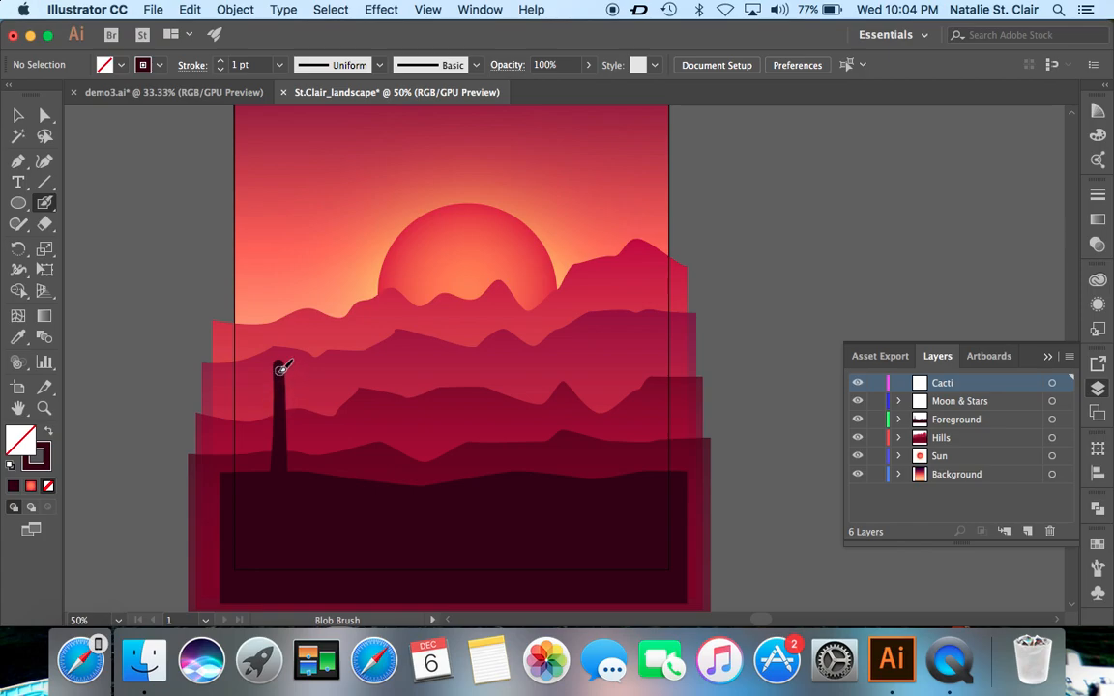
{"action": "left_click_drag", "start_coordinate": [281, 368], "coordinate": [282, 346]}
{"action": "left_click_drag", "start_coordinate": [280, 385], "coordinate": [263, 360]}
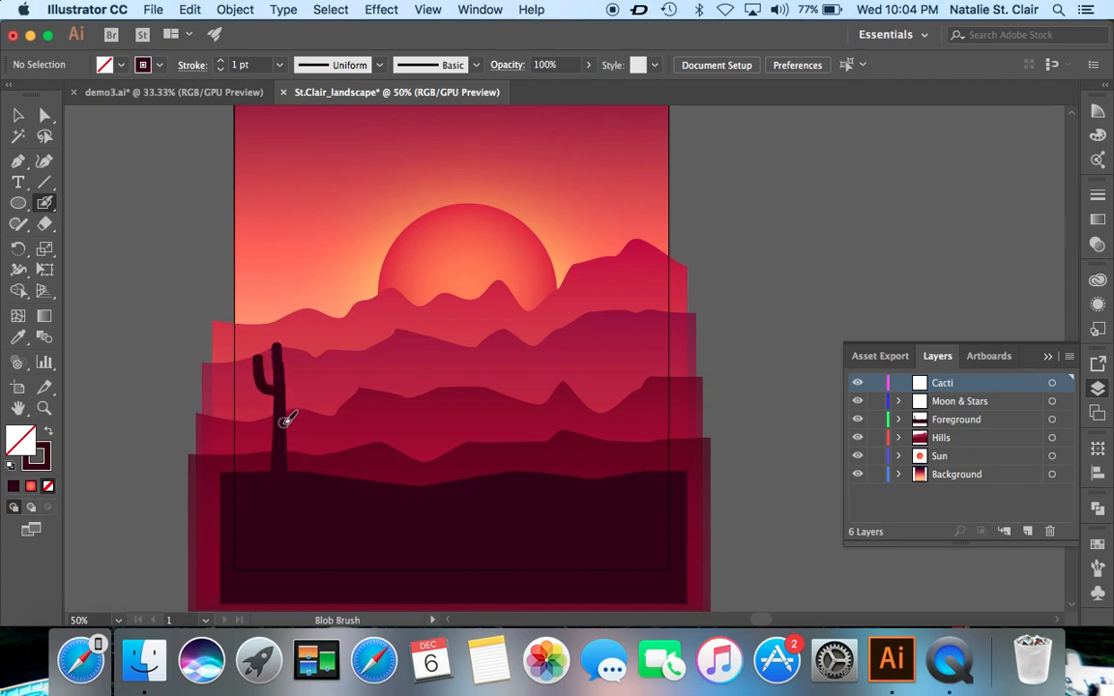
{"action": "mouse_move", "coordinate": [283, 435]}
{"action": "left_mouse_down"}
{"action": "mouse_move", "coordinate": [307, 422]}
{"action": "mouse_move", "coordinate": [301, 381]}
{"action": "left_mouse_up"}
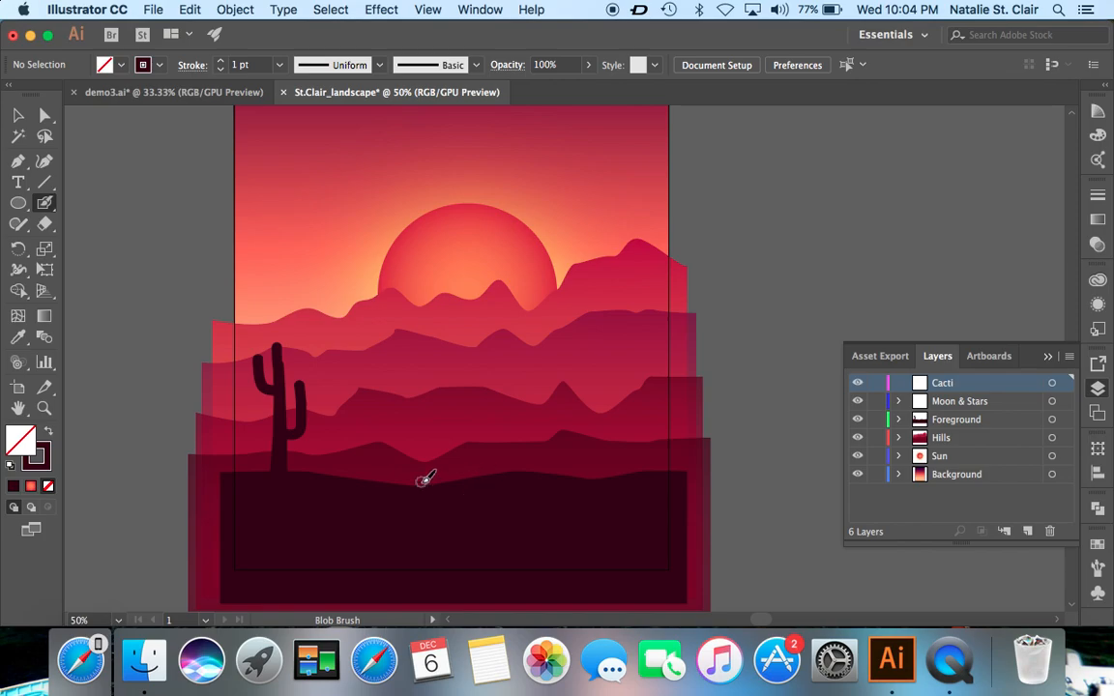
- Paint a much smaller cactus with an upturned arm on each side at the dip in the middle of the foreground
{"action": "key", "text": "super+equal"}
{"action": "key", "text": "super+equal"}
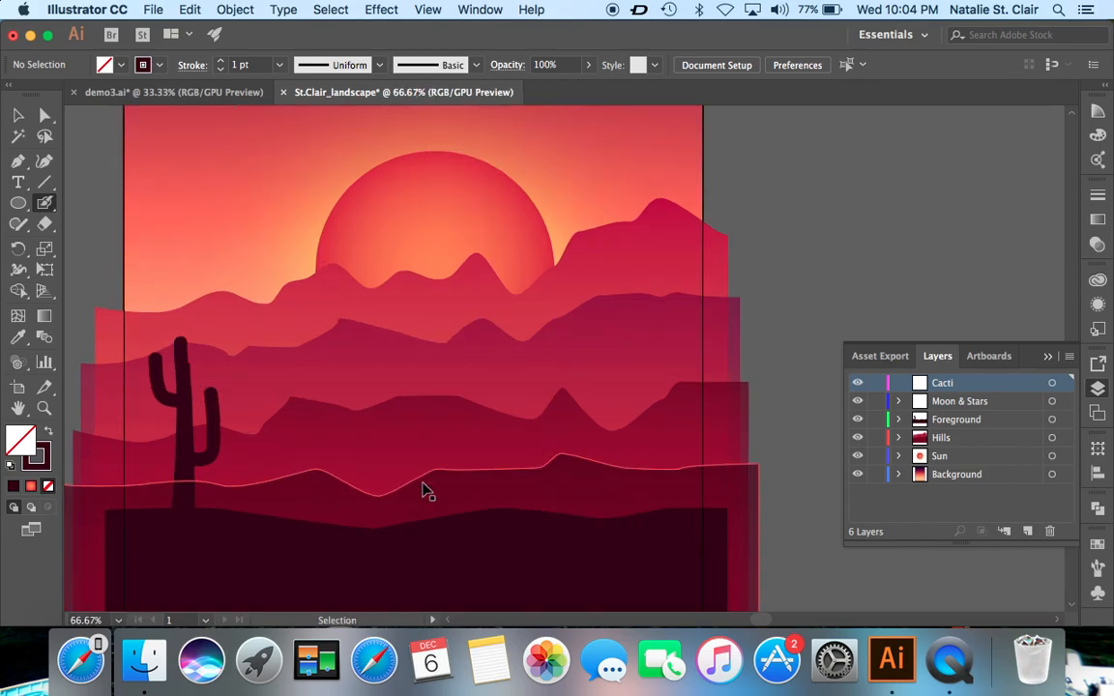
{"action": "scroll", "coordinate": [428, 476], "scroll_direction": "down", "scroll_amount": 3}
{"action": "scroll", "coordinate": [428, 477], "scroll_direction": "left", "scroll_amount": 5}
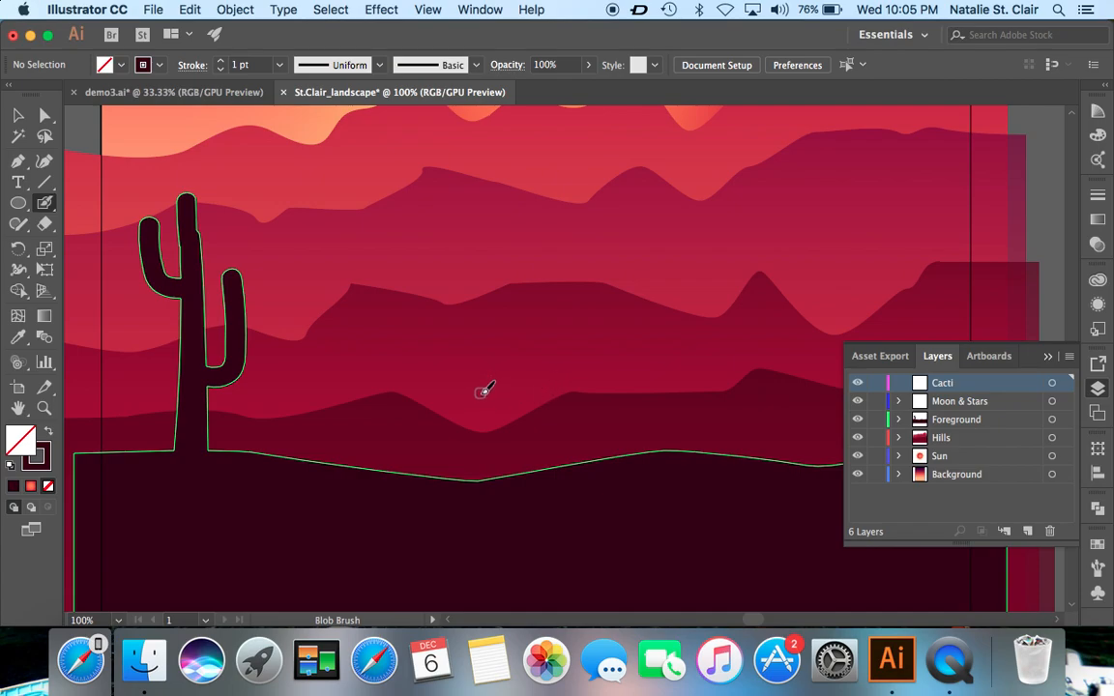
{"action": "left_click_drag", "start_coordinate": [480, 391], "coordinate": [480, 495]}
{"action": "left_click_drag", "start_coordinate": [482, 435], "coordinate": [485, 483]}
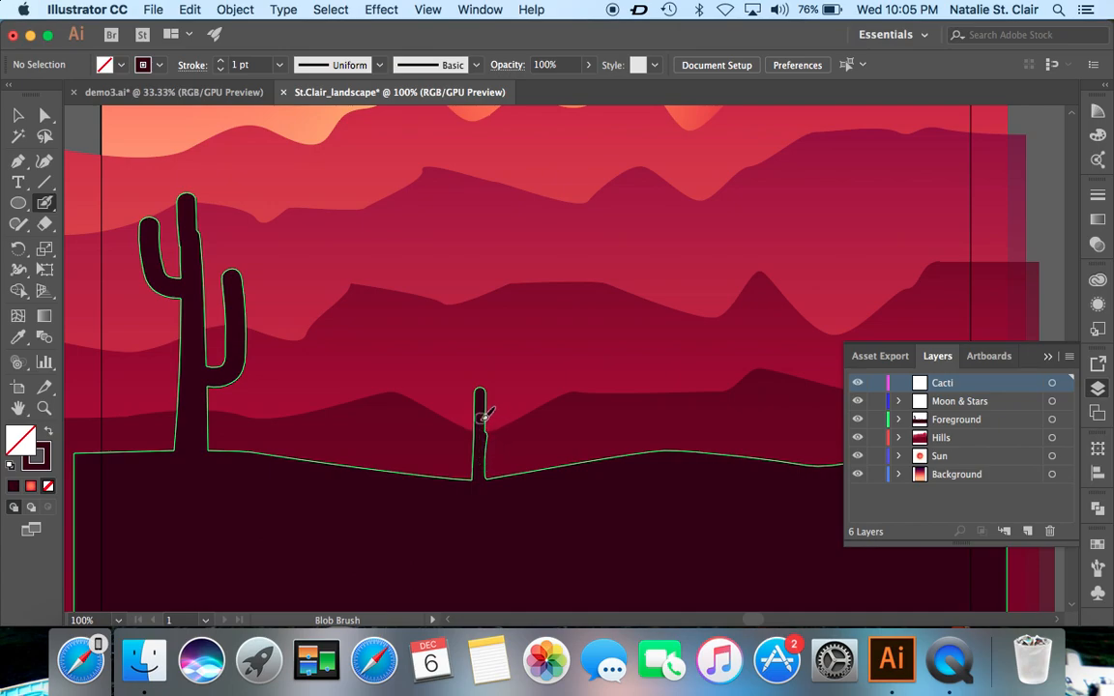
{"action": "left_click_drag", "start_coordinate": [481, 416], "coordinate": [485, 478]}
{"action": "left_click_drag", "start_coordinate": [491, 411], "coordinate": [499, 393]}
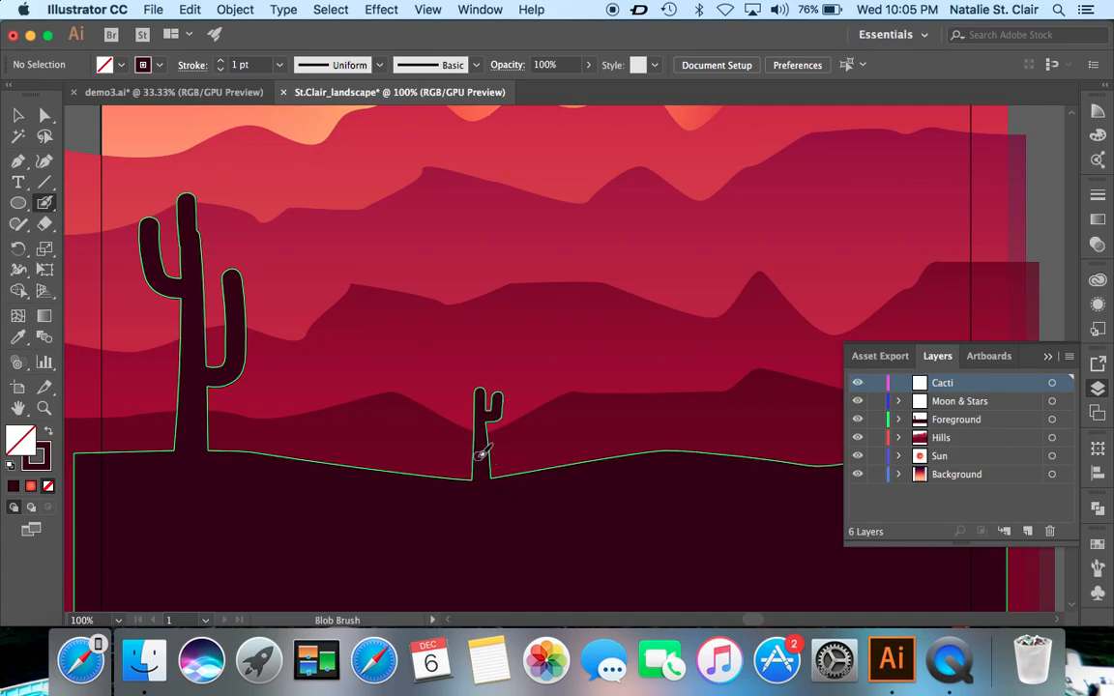
{"action": "left_click_drag", "start_coordinate": [476, 454], "coordinate": [459, 403]}
{"action": "scroll", "coordinate": [540, 408], "scroll_direction": "right", "scroll_amount": 1}
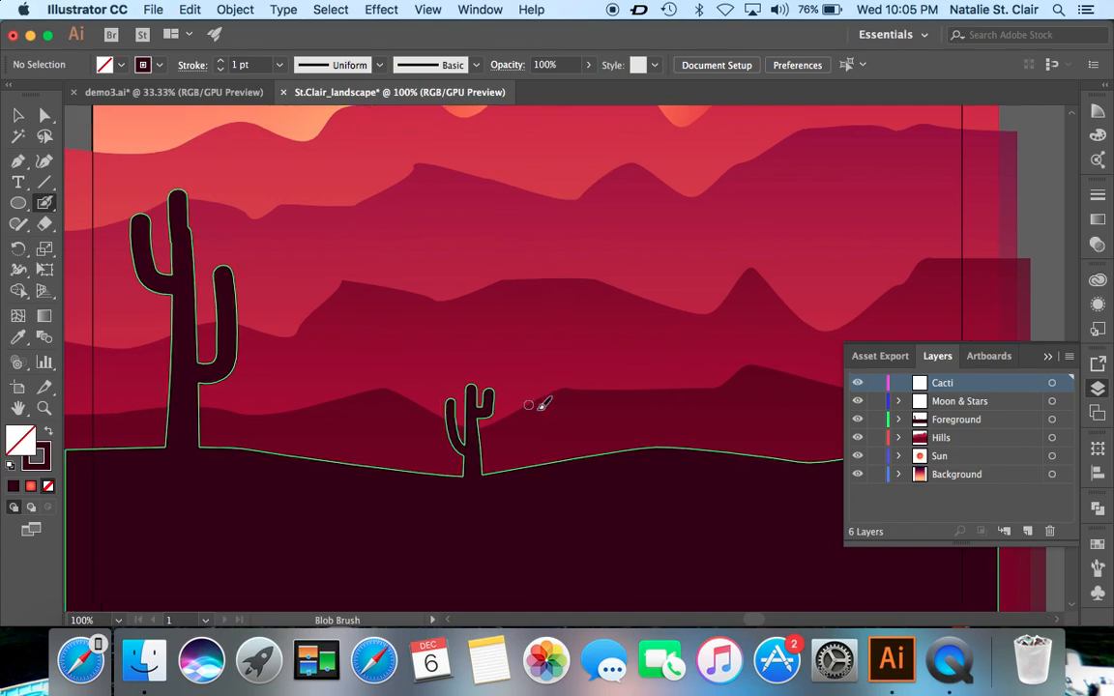
{"action": "scroll", "coordinate": [661, 407], "scroll_direction": "right", "scroll_amount": 10}
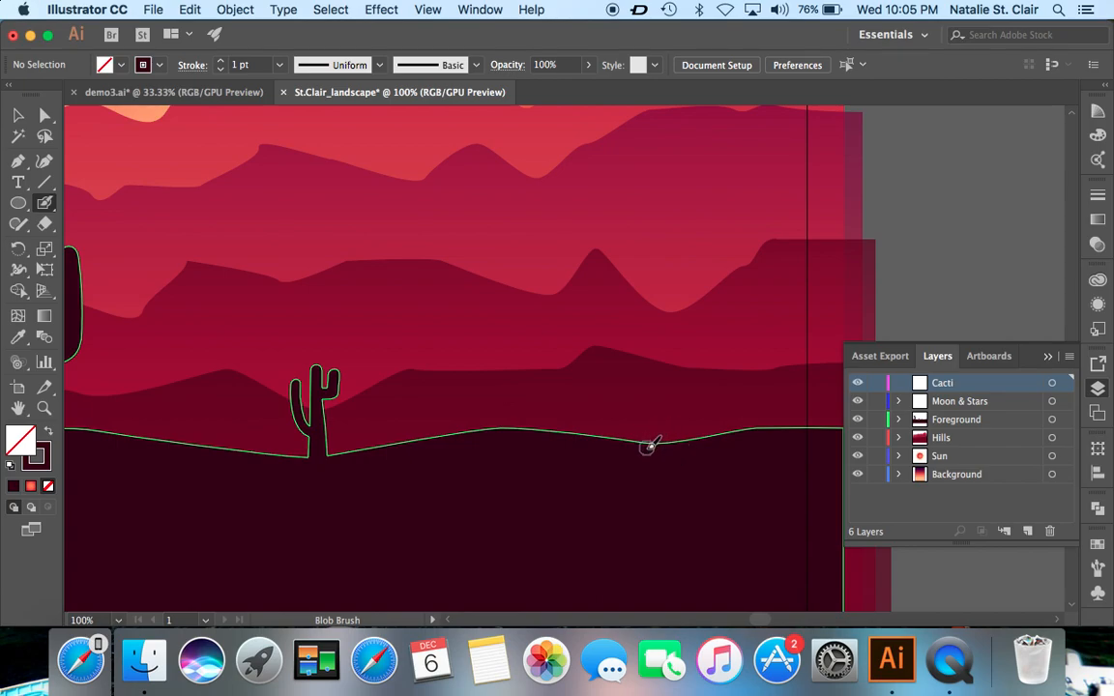
{"action": "scroll", "coordinate": [648, 445], "scroll_direction": "left", "scroll_amount": 3}
{"action": "scroll", "coordinate": [648, 445], "scroll_direction": "up", "scroll_amount": 1}
{"action": "scroll", "coordinate": [654, 443], "scroll_direction": "left", "scroll_amount": 6}
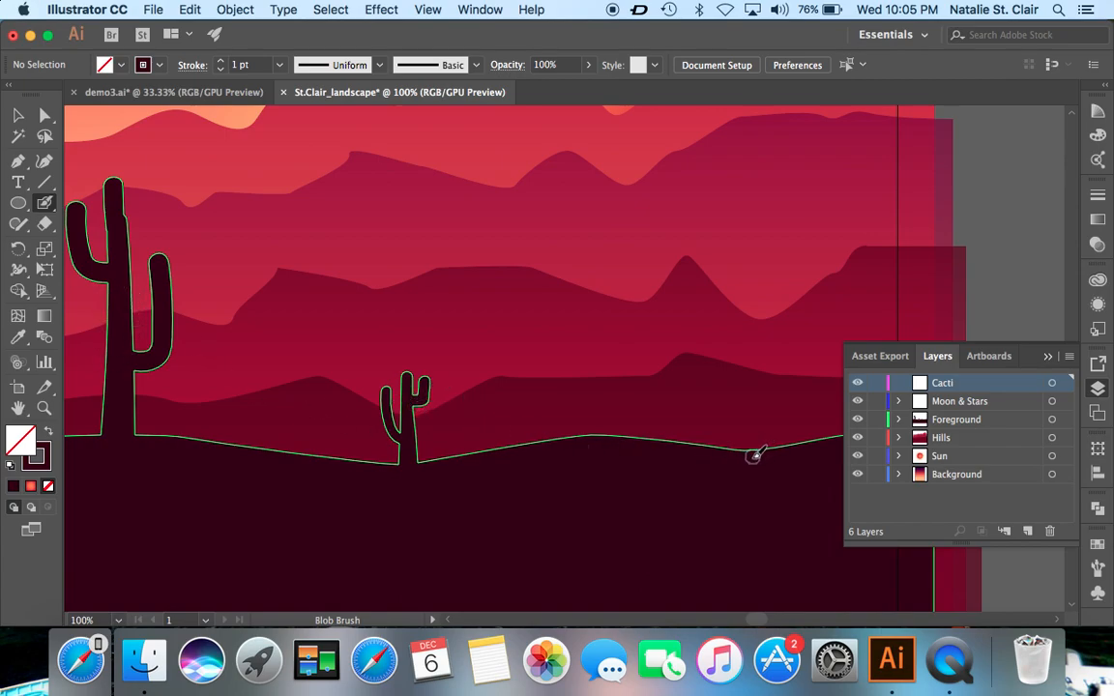
- Paint a medium cactus with an upturned arm on each side at the foreground's right dip, and expand the Foreground layer to check its contents
{"action": "left_click_drag", "start_coordinate": [759, 451], "coordinate": [741, 274]}
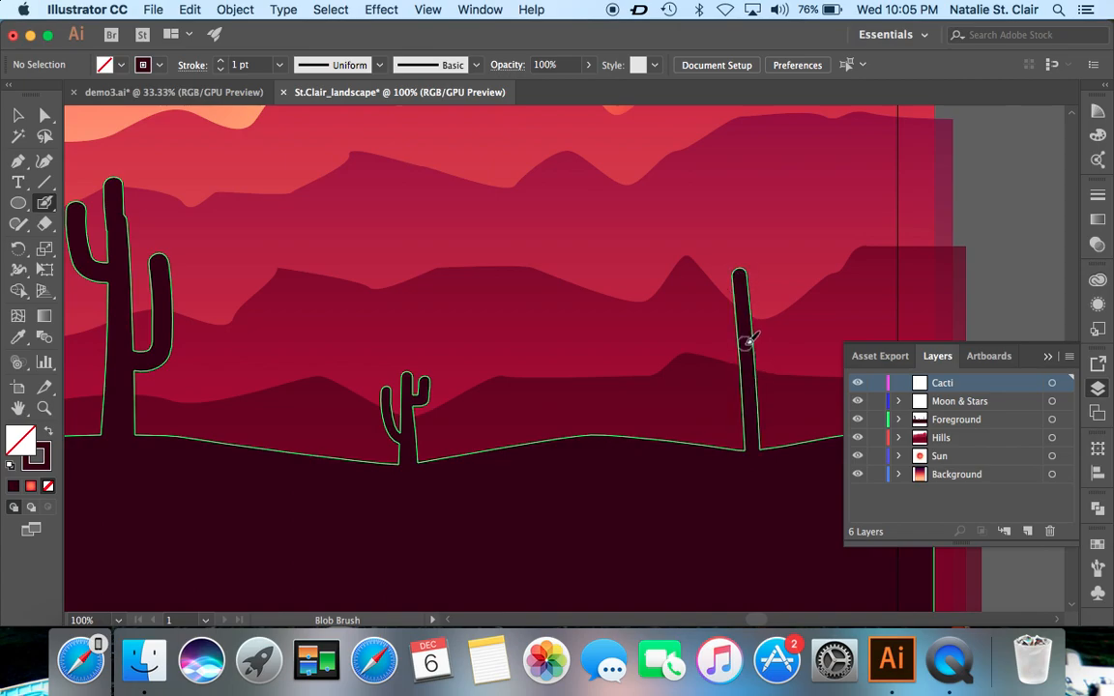
{"action": "mouse_move", "coordinate": [744, 344]}
{"action": "left_mouse_down"}
{"action": "mouse_move", "coordinate": [723, 331]}
{"action": "mouse_move", "coordinate": [710, 250]}
{"action": "left_mouse_up"}
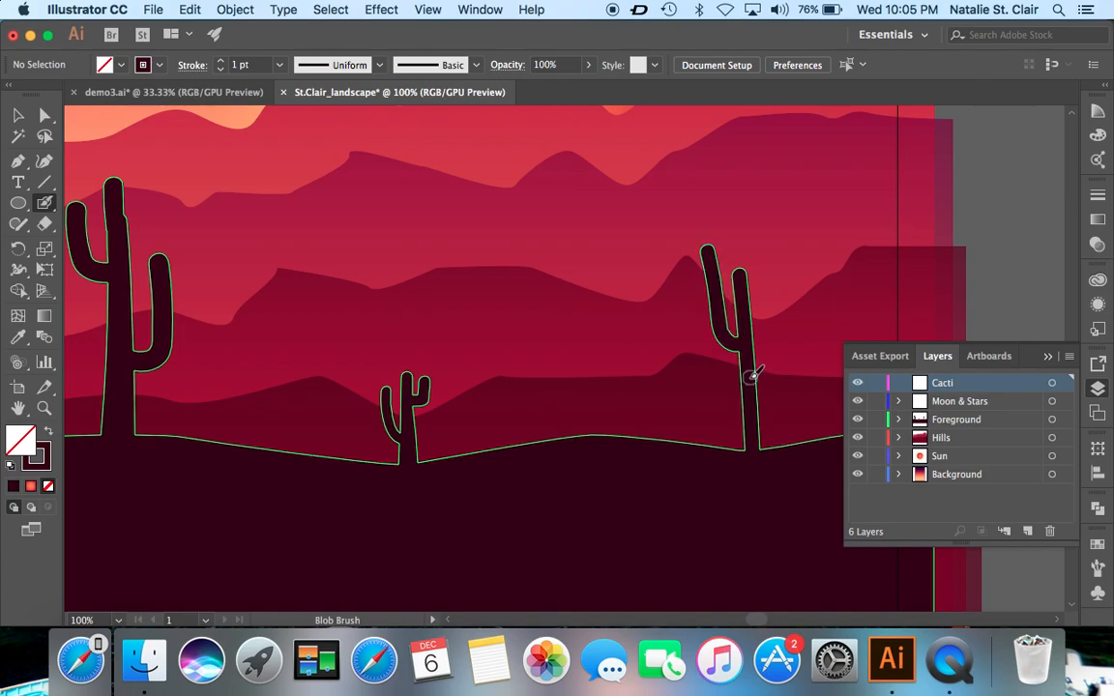
{"action": "mouse_move", "coordinate": [754, 371]}
{"action": "left_mouse_down"}
{"action": "mouse_move", "coordinate": [769, 365]}
{"action": "mouse_move", "coordinate": [768, 327]}
{"action": "left_mouse_up"}
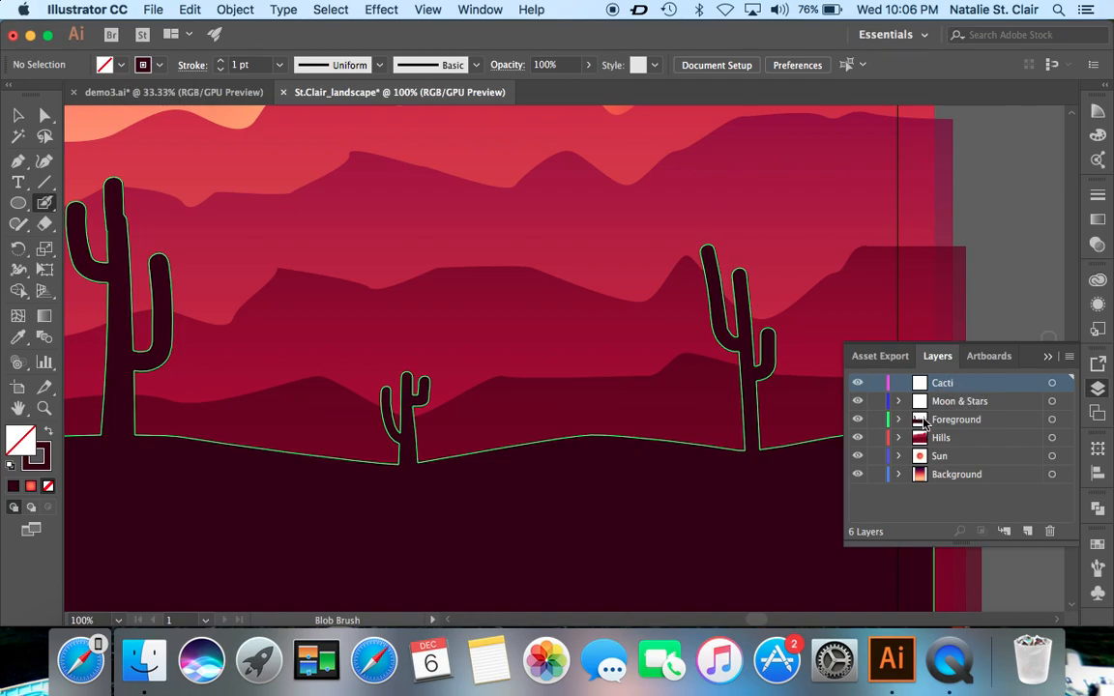
{"action": "left_click", "coordinate": [898, 419]}
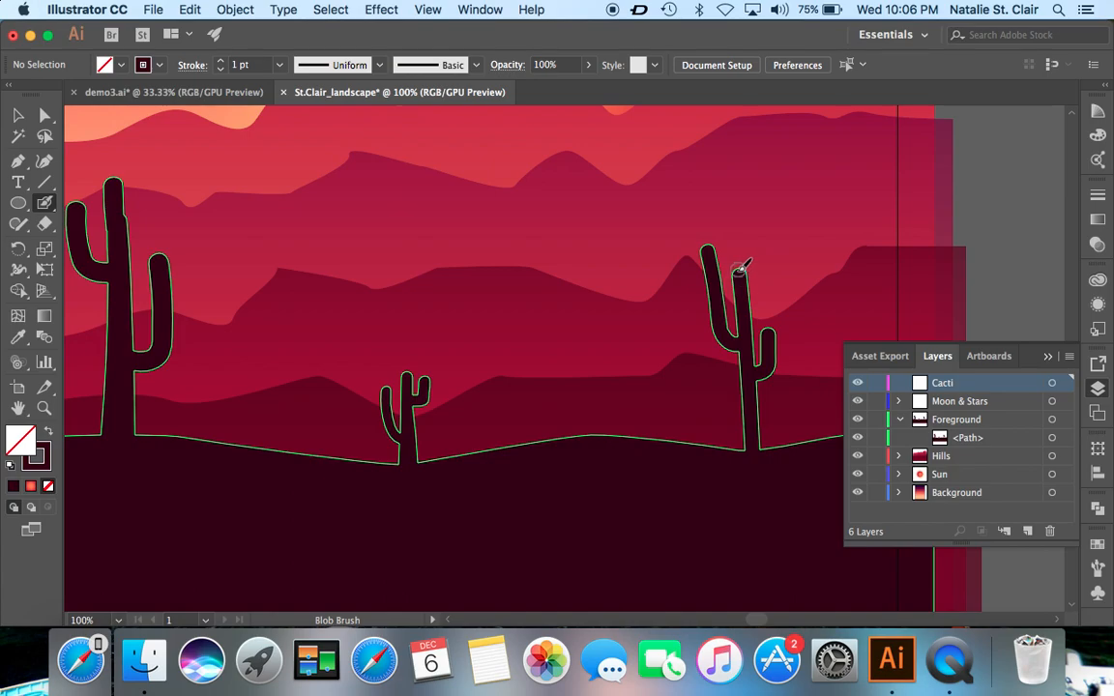
- Paint a separate leaning cactus with two upturned arms on the empty canvas to the right of the artwork, clear of the foreground shape
{"action": "left_click", "coordinate": [1098, 389]}
{"action": "scroll", "coordinate": [963, 384], "scroll_direction": "right", "scroll_amount": 5}
{"action": "scroll", "coordinate": [963, 384], "scroll_direction": "down", "scroll_amount": 2}
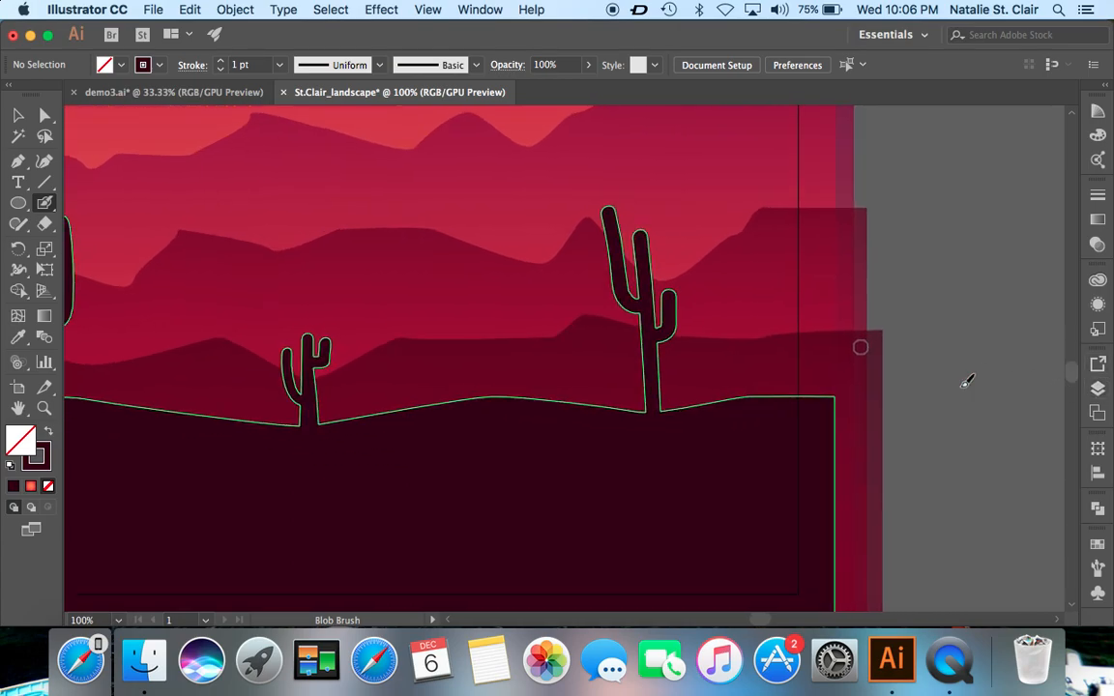
{"action": "left_click", "coordinate": [1097, 389]}
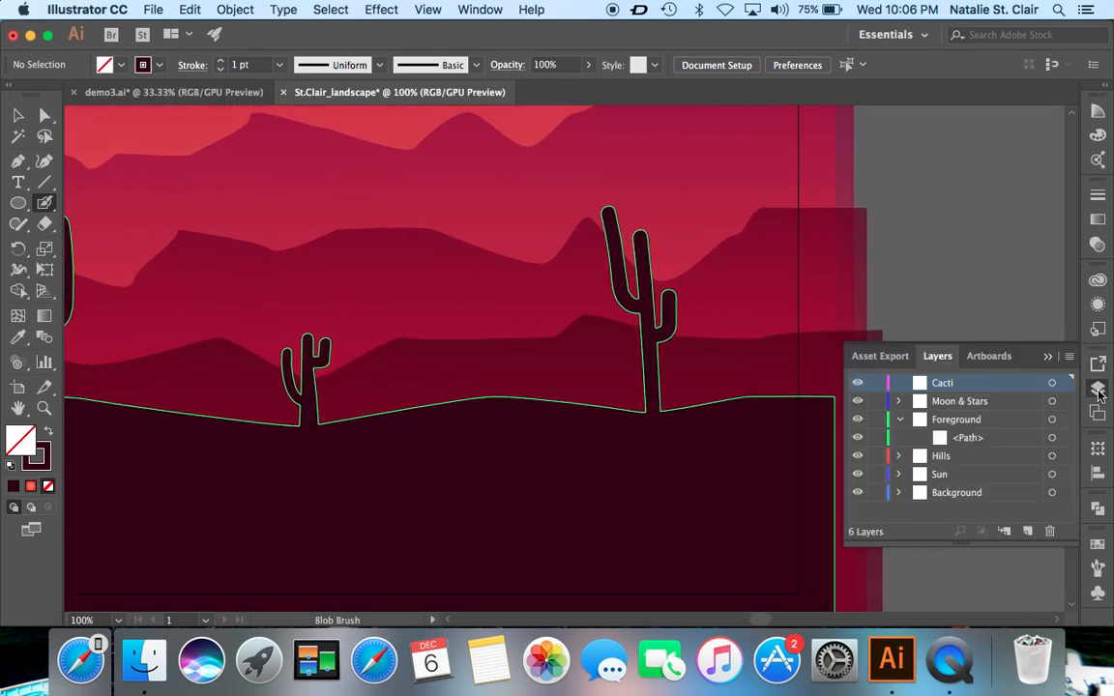
{"action": "left_click", "coordinate": [899, 422]}
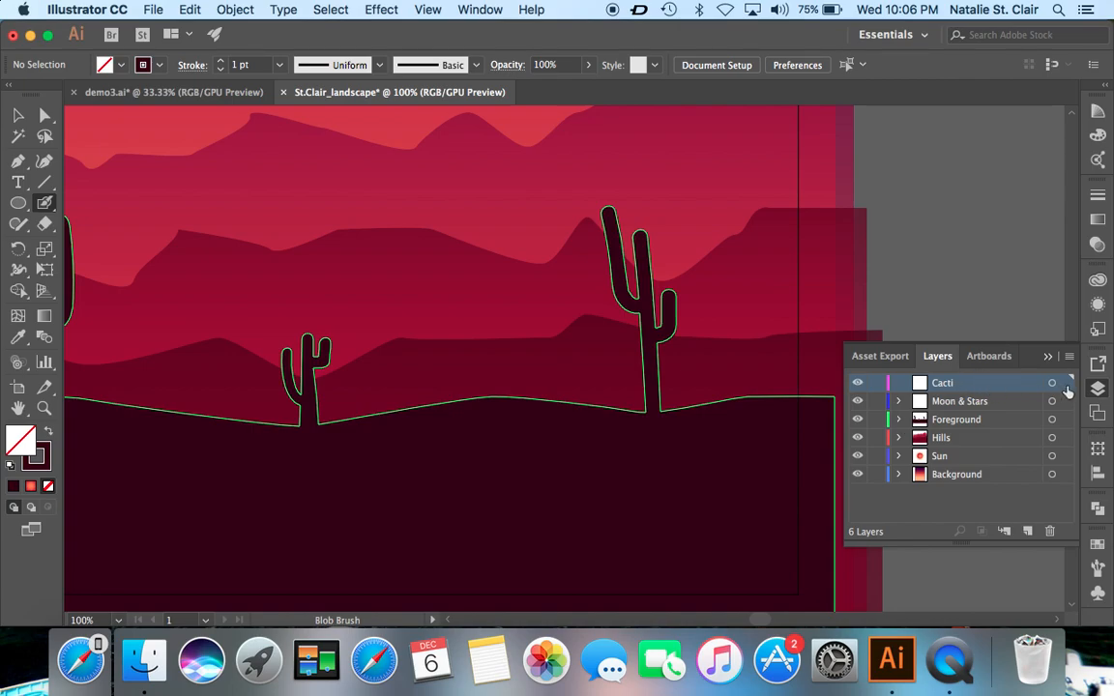
{"action": "left_click", "coordinate": [1097, 389]}
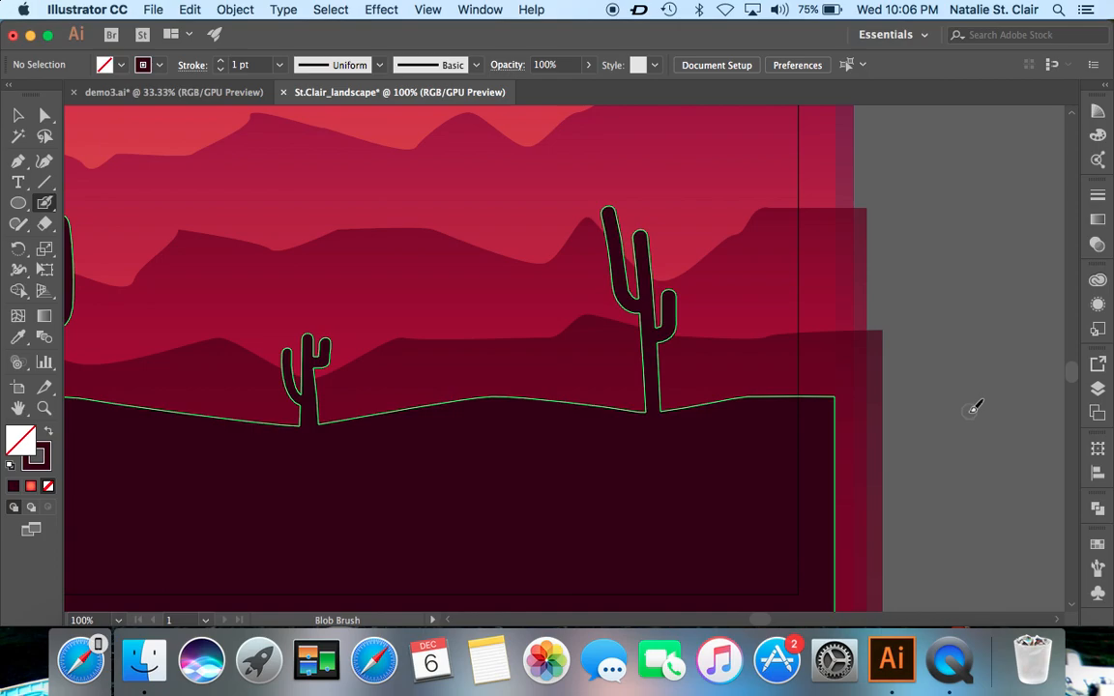
{"action": "mouse_move", "coordinate": [974, 409]}
{"action": "left_mouse_down"}
{"action": "mouse_move", "coordinate": [960, 266]}
{"action": "mouse_move", "coordinate": [972, 430]}
{"action": "left_mouse_up"}
{"action": "left_click_drag", "start_coordinate": [970, 327], "coordinate": [993, 277]}
{"action": "mouse_move", "coordinate": [973, 372]}
{"action": "left_mouse_down"}
{"action": "mouse_move", "coordinate": [940, 360]}
{"action": "mouse_move", "coordinate": [929, 312]}
{"action": "left_mouse_up"}
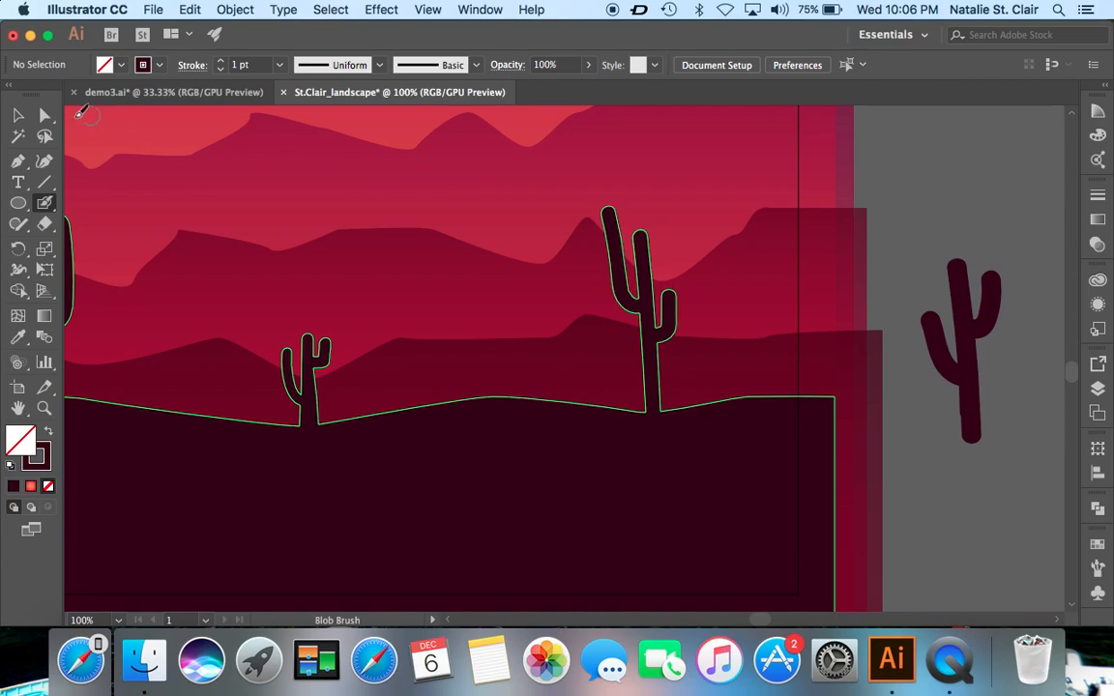
- Move the separate cactus onto the foreground between the tall left cactus and the small middle one, with its base sunk into the ground
{"action": "left_click", "coordinate": [19, 115]}
{"action": "left_click", "coordinate": [1098, 388]}
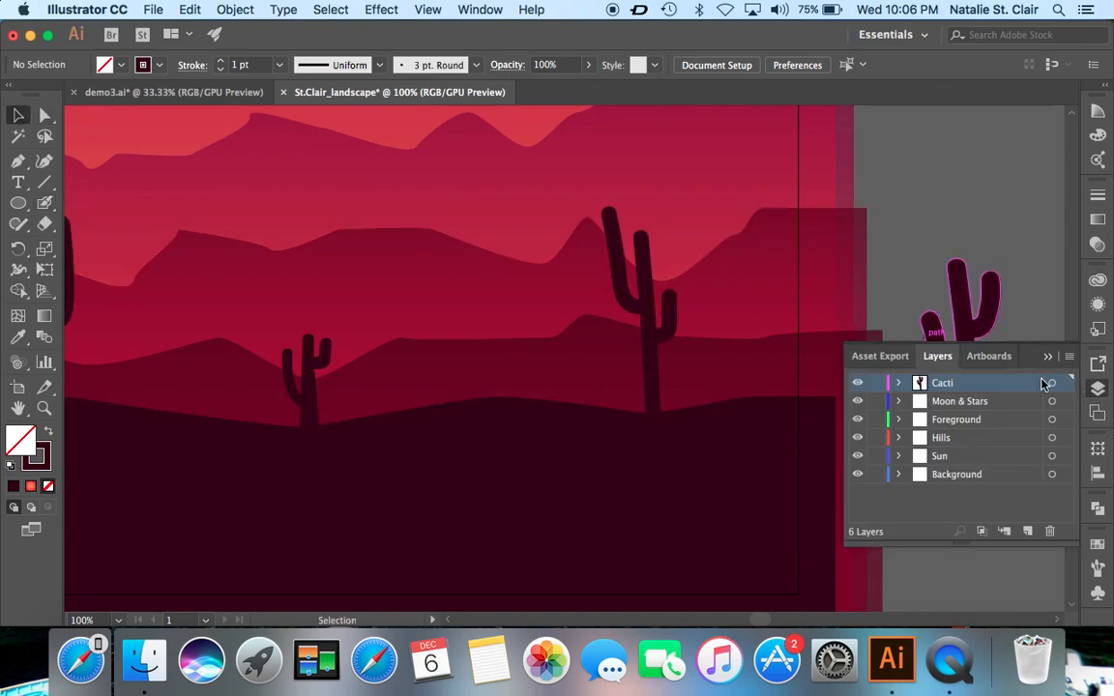
{"action": "left_click_drag", "start_coordinate": [963, 308], "coordinate": [165, 294]}
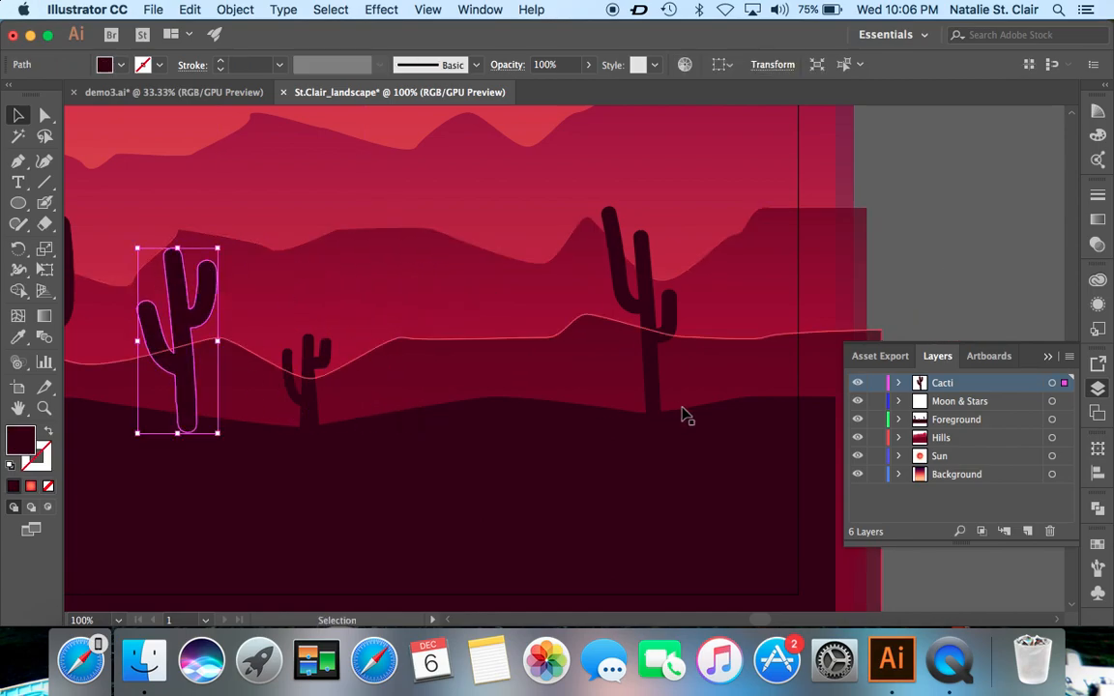
{"action": "scroll", "coordinate": [682, 414], "scroll_direction": "left", "scroll_amount": 5}
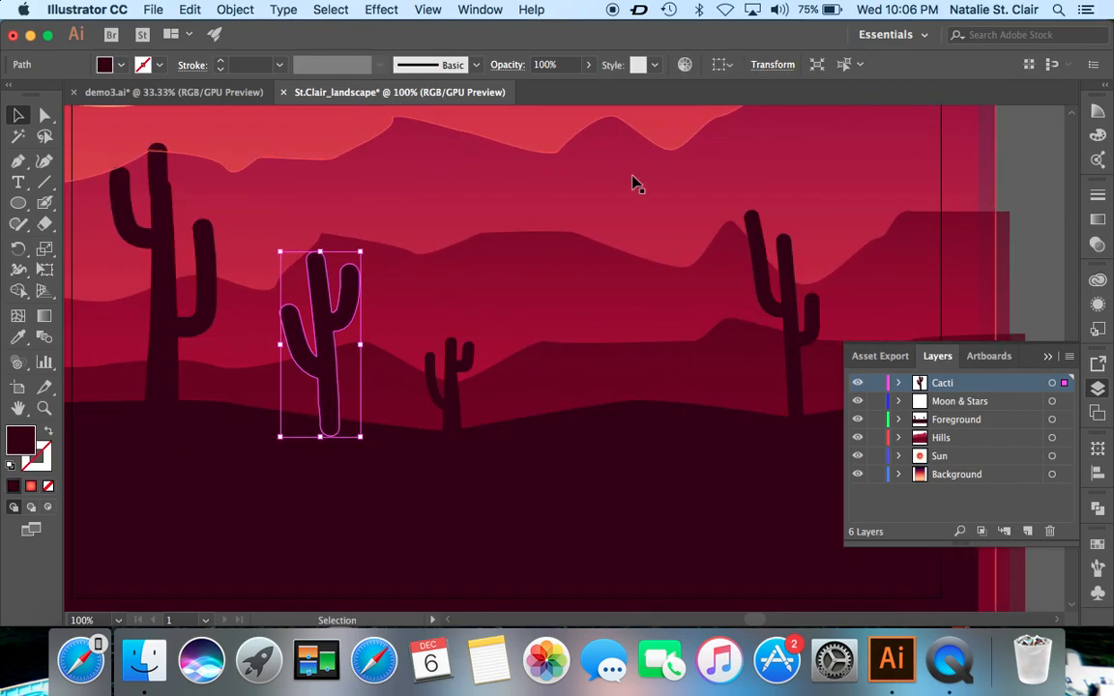
{"action": "left_click", "coordinate": [1035, 176]}
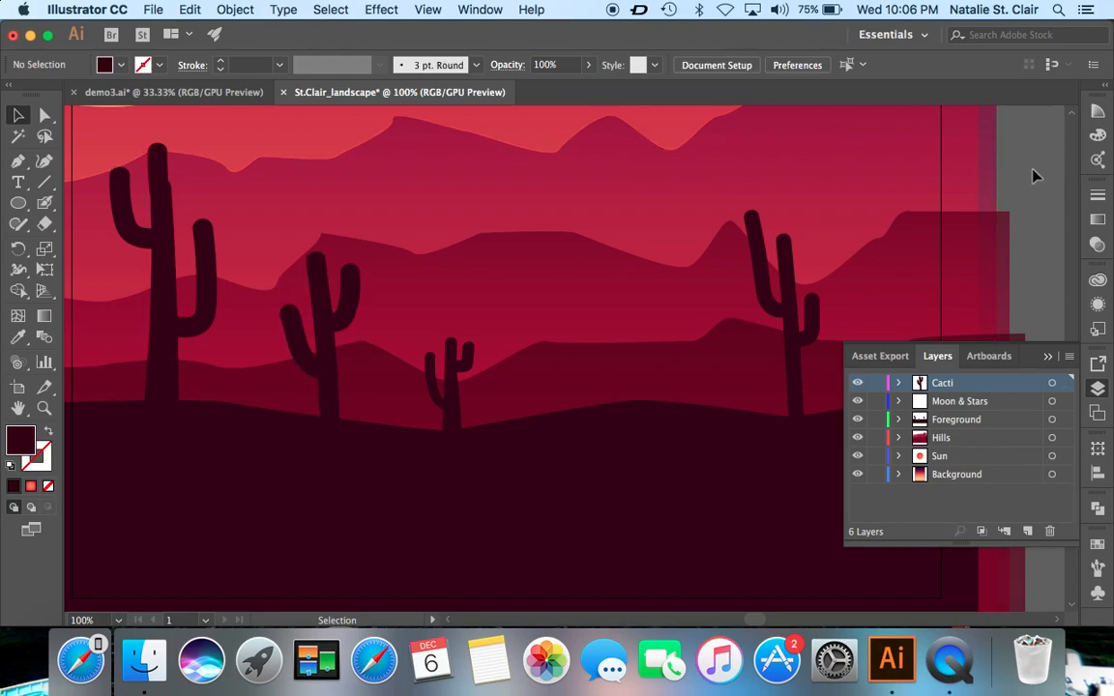
- Try to move the small middle cactus that belongs to the foreground path, and undo the move
{"action": "left_click", "coordinate": [899, 420]}
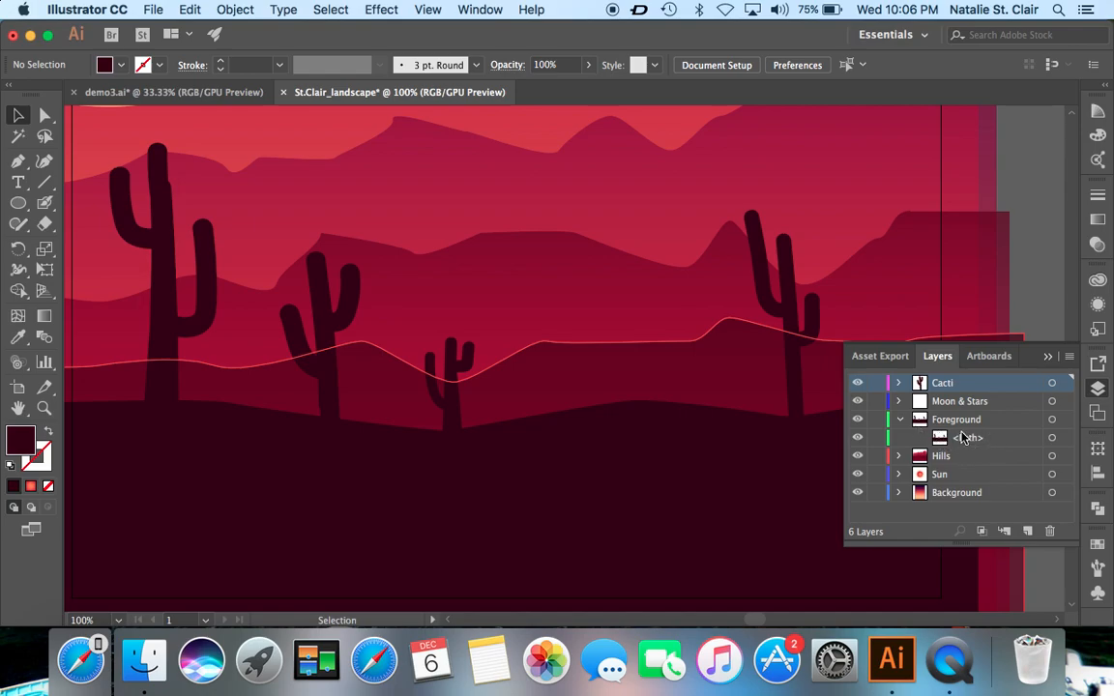
{"action": "left_click", "coordinate": [899, 419]}
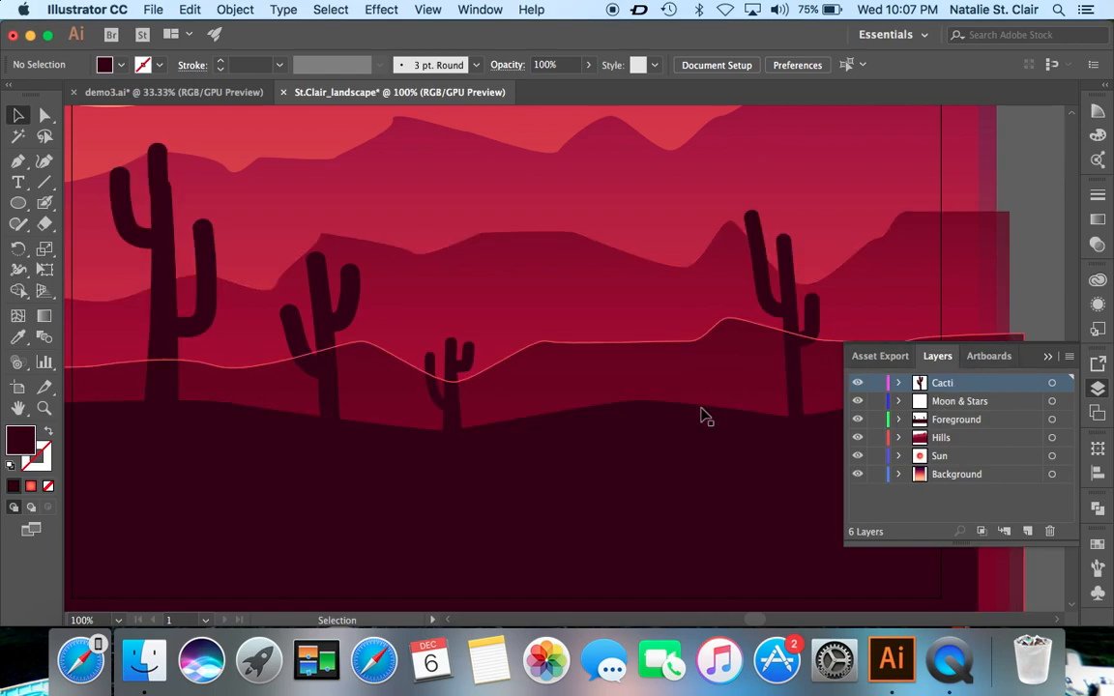
{"action": "mouse_move", "coordinate": [323, 334]}
{"action": "left_mouse_down"}
{"action": "mouse_move", "coordinate": [345, 314]}
{"action": "mouse_move", "coordinate": [348, 259]}
{"action": "mouse_move", "coordinate": [353, 280]}
{"action": "mouse_move", "coordinate": [323, 331]}
{"action": "left_mouse_up"}
{"action": "left_click_drag", "start_coordinate": [434, 411], "coordinate": [404, 249]}
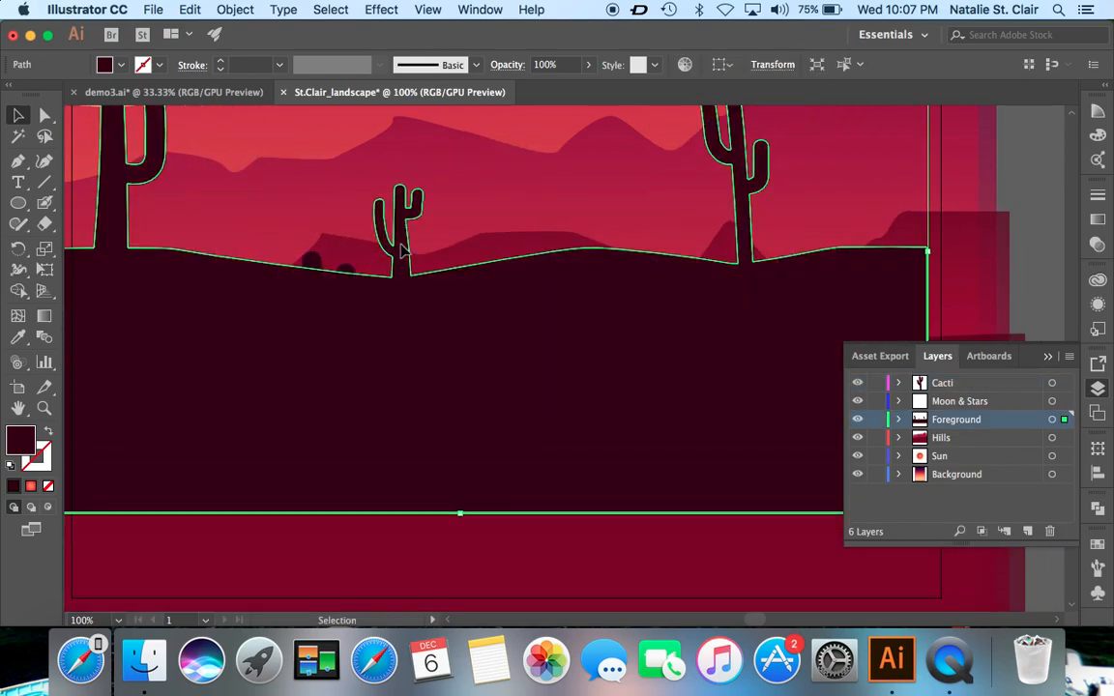
{"action": "key", "text": "super+z"}
- Shift the separate cactus slightly to the right, closer to the small middle cactus, and deselect it to review the whole composition
{"action": "left_click_drag", "start_coordinate": [324, 333], "coordinate": [339, 333]}
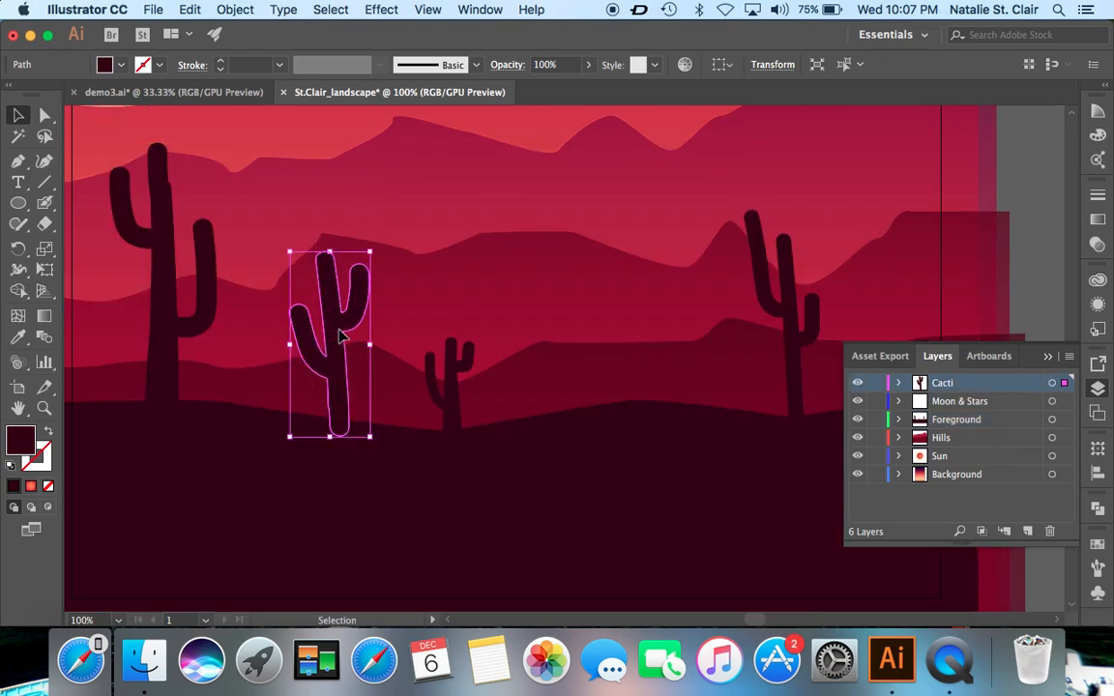
{"action": "left_click", "coordinate": [1099, 390]}
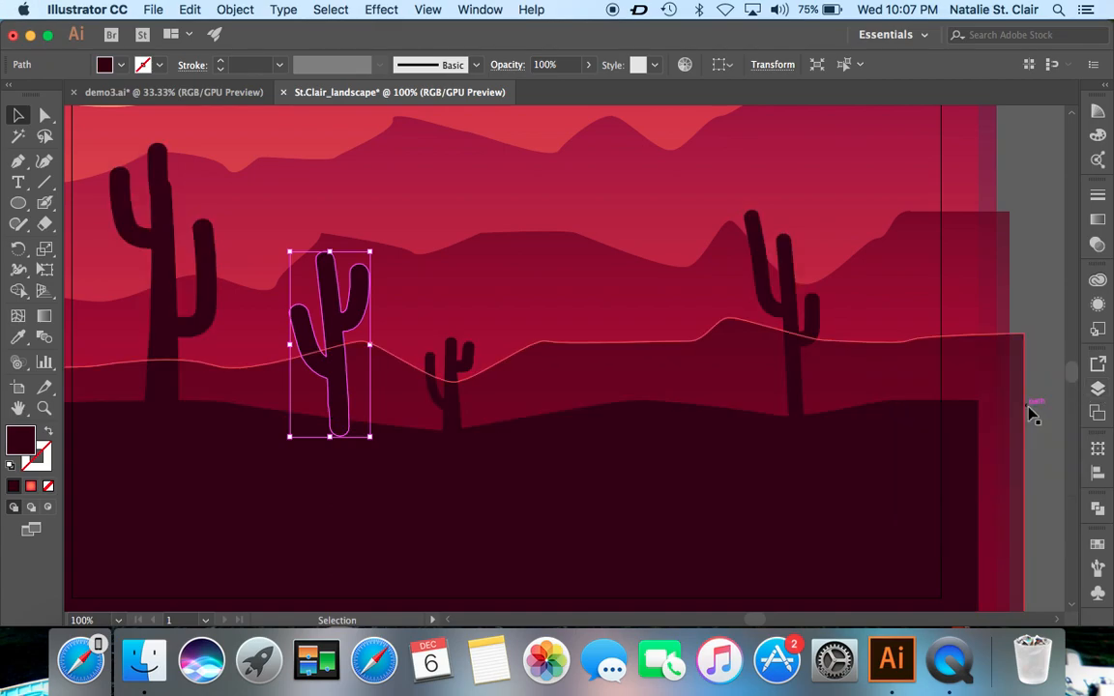
{"action": "key", "text": "super+minus"}
{"action": "key", "text": "super+minus"}
{"action": "scroll", "coordinate": [1030, 414], "scroll_direction": "up", "scroll_amount": 5}
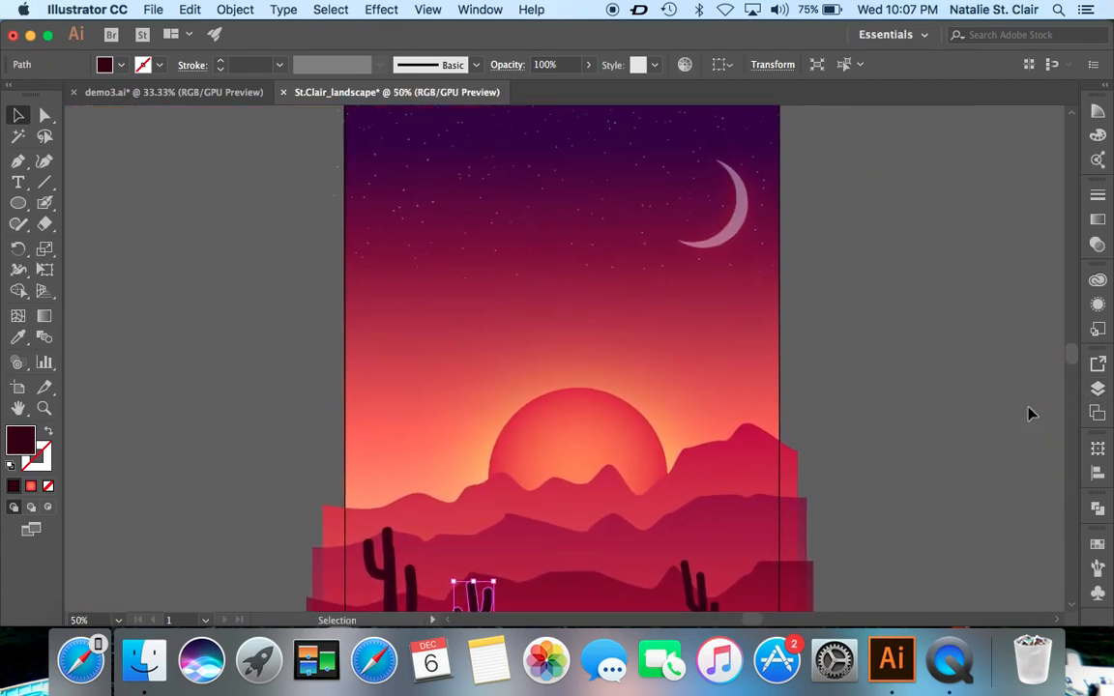
{"action": "scroll", "coordinate": [1030, 414], "scroll_direction": "down", "scroll_amount": 3}
{"action": "scroll", "coordinate": [1030, 414], "scroll_direction": "right", "scroll_amount": 1}
{"action": "left_click", "coordinate": [841, 443]}
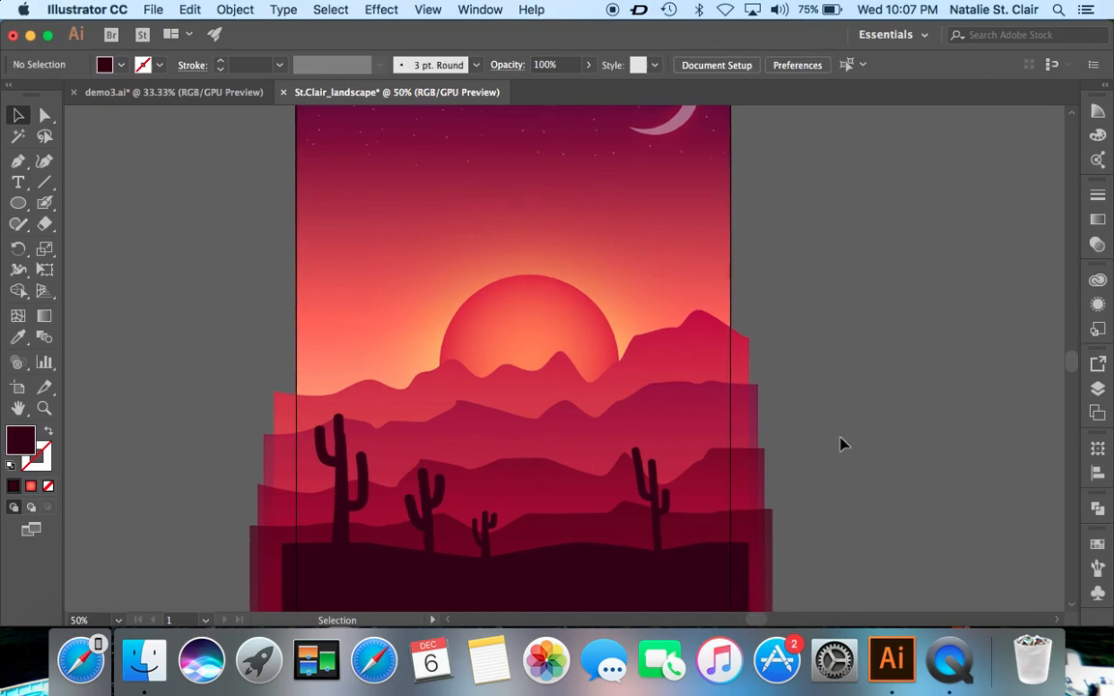
{"action": "scroll", "coordinate": [840, 444], "scroll_direction": "down", "scroll_amount": 2}
{"action": "scroll", "coordinate": [840, 444], "scroll_direction": "up", "scroll_amount": 2}
{"action": "scroll", "coordinate": [841, 444], "scroll_direction": "right", "scroll_amount": 1}
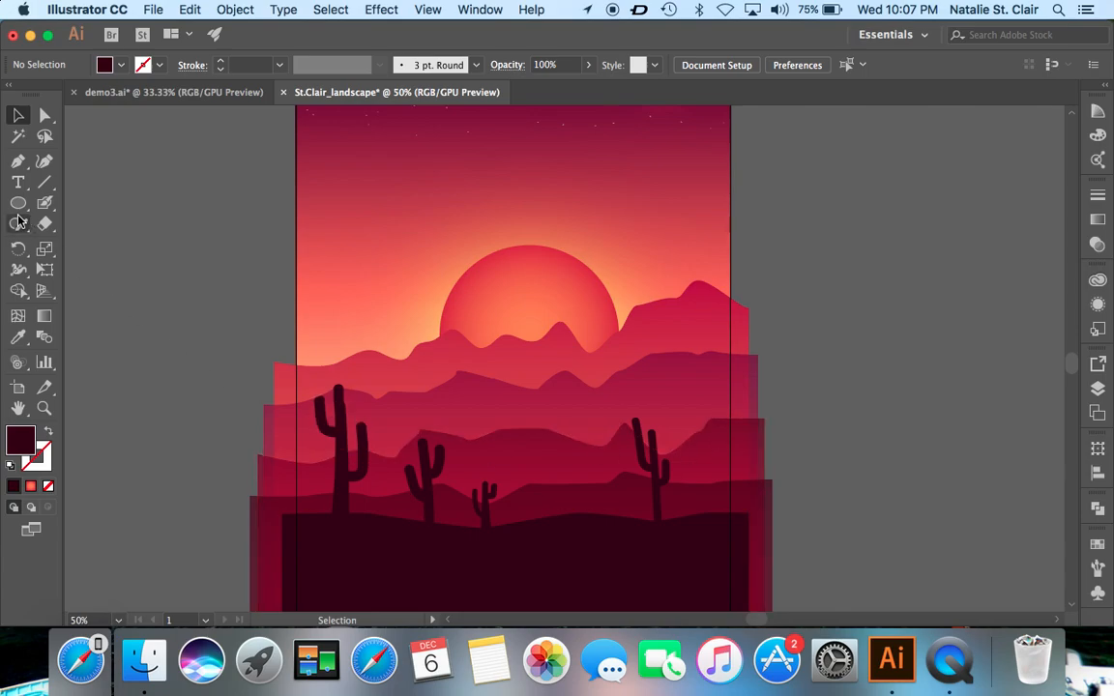
- Draw a rectangle with no fill and no stroke that covers the artboard exactly, from its top-left corner to its bottom-right corner
{"action": "left_click_drag", "start_coordinate": [18, 202], "coordinate": [72, 211]}
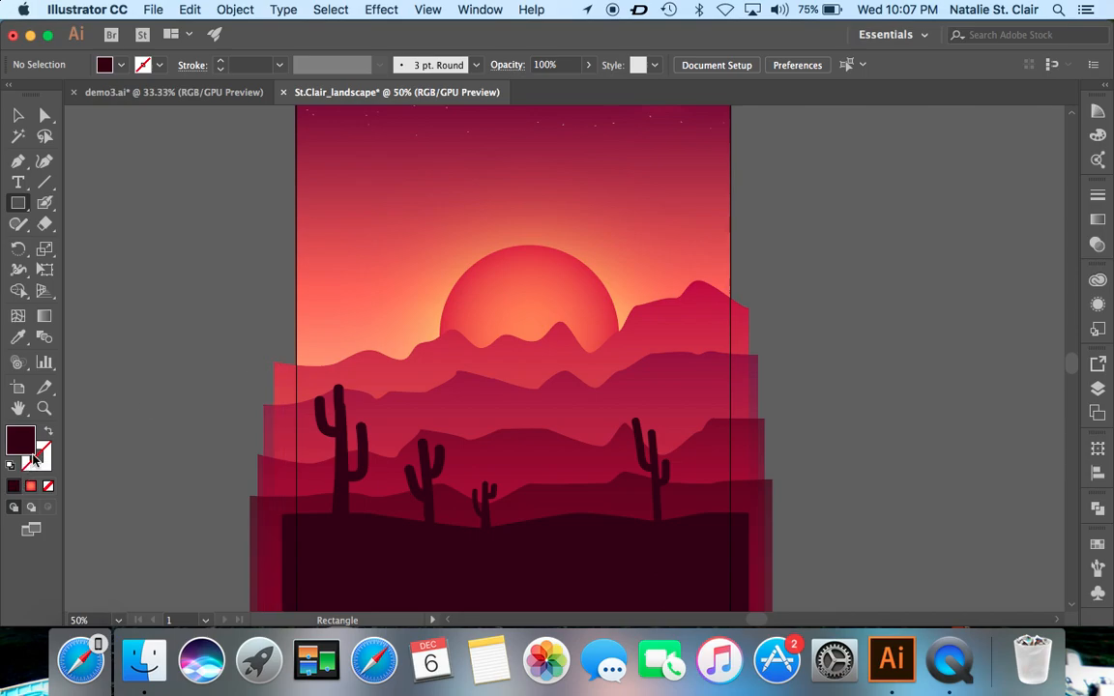
{"action": "left_click", "coordinate": [51, 488]}
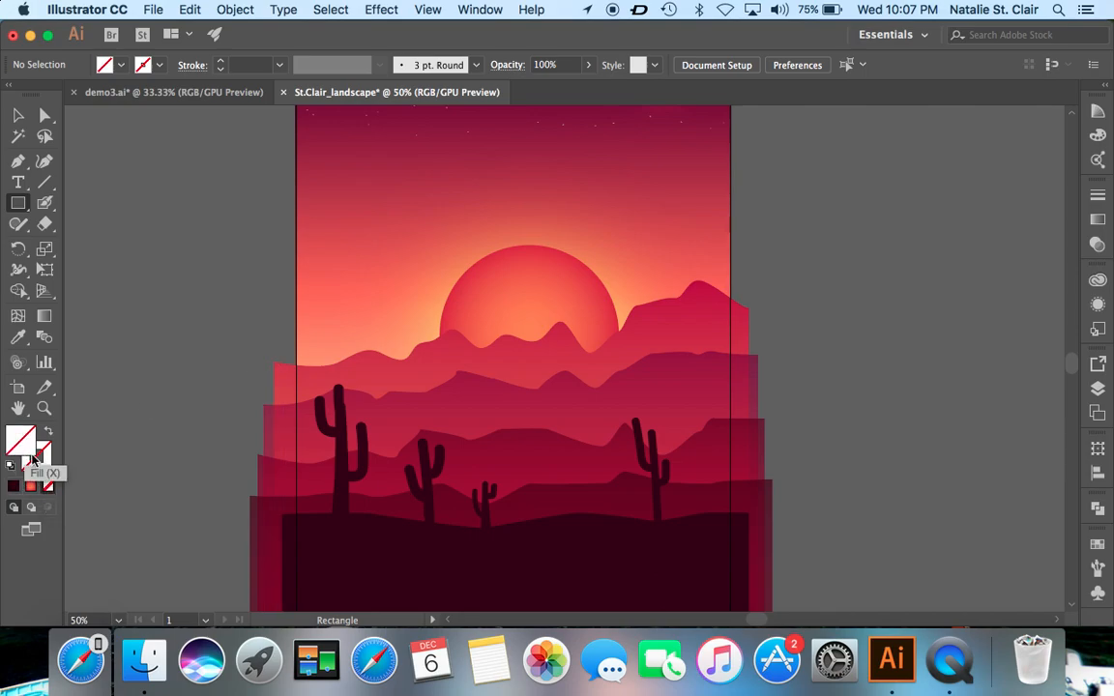
{"action": "scroll", "coordinate": [129, 472], "scroll_direction": "up", "scroll_amount": 5}
{"action": "scroll", "coordinate": [129, 472], "scroll_direction": "up", "scroll_amount": 3}
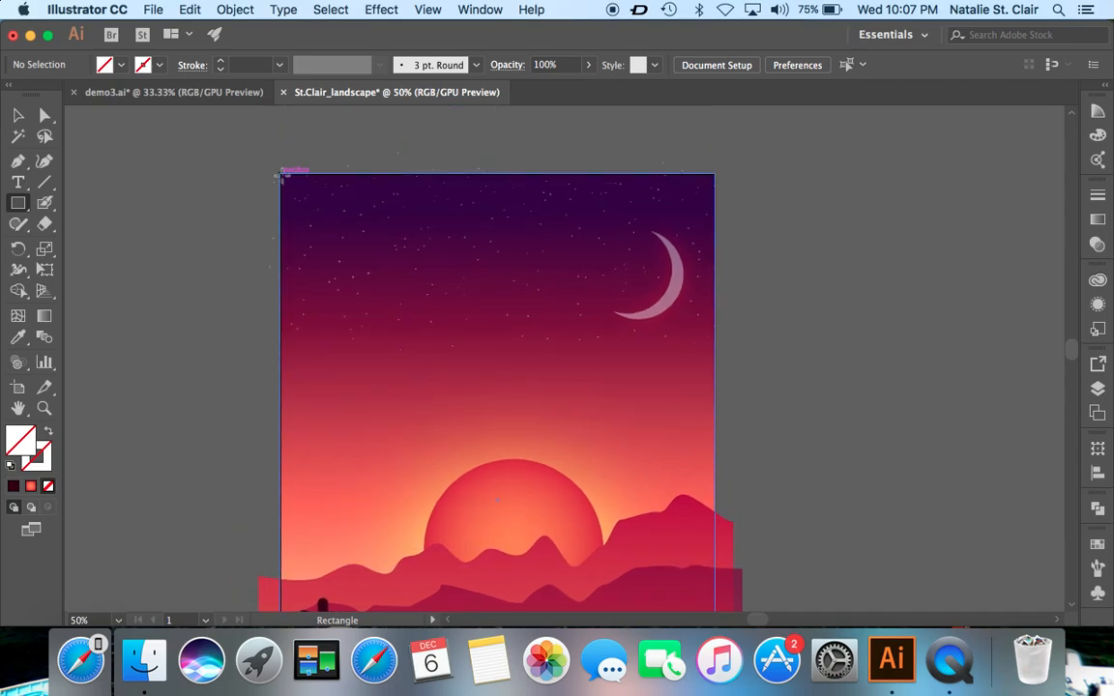
{"action": "key", "text": "super+equal"}
{"action": "key", "text": "super+equal"}
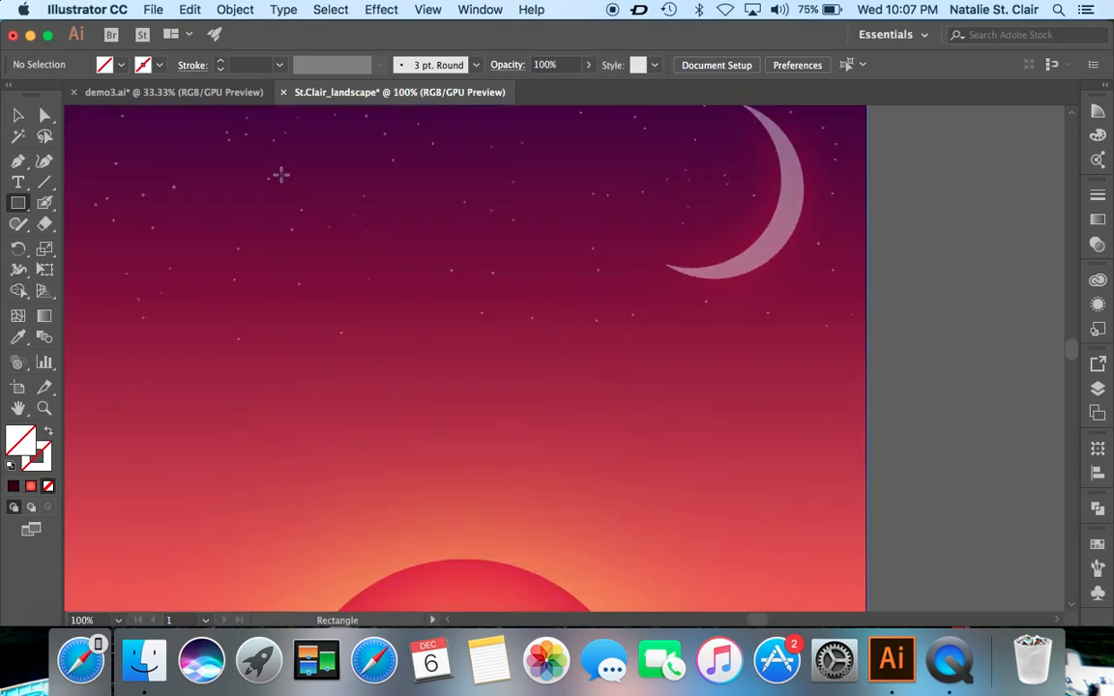
{"action": "scroll", "coordinate": [281, 174], "scroll_direction": "up", "scroll_amount": 3}
{"action": "scroll", "coordinate": [281, 174], "scroll_direction": "left", "scroll_amount": 2}
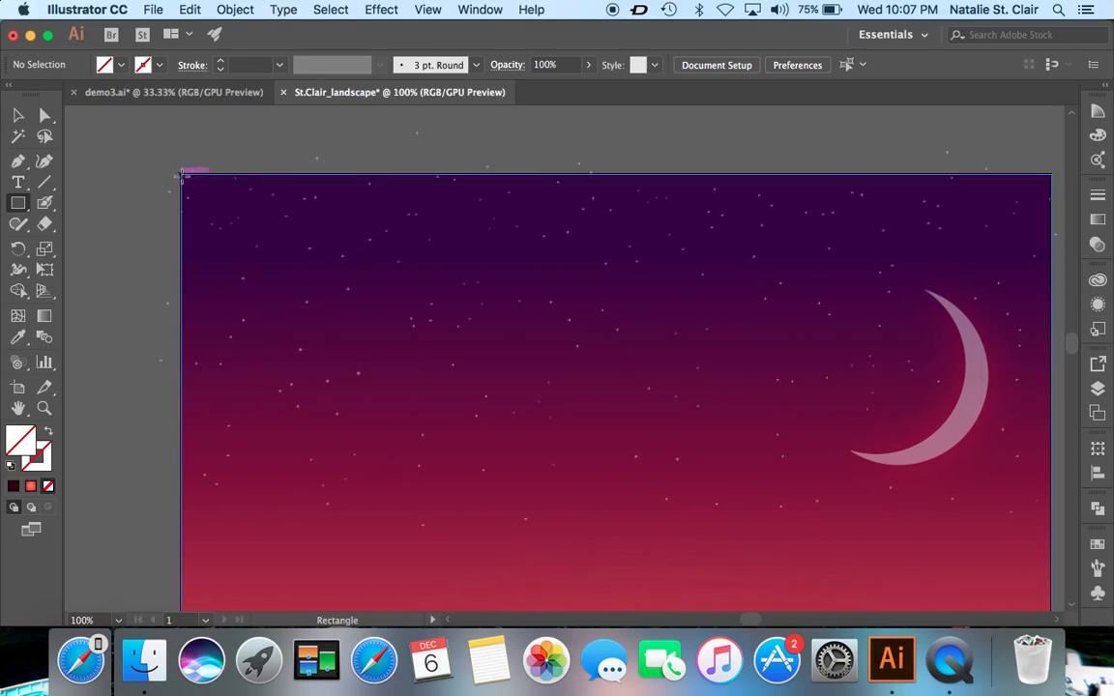
{"action": "left_click_drag", "start_coordinate": [181, 174], "coordinate": [1046, 363]}
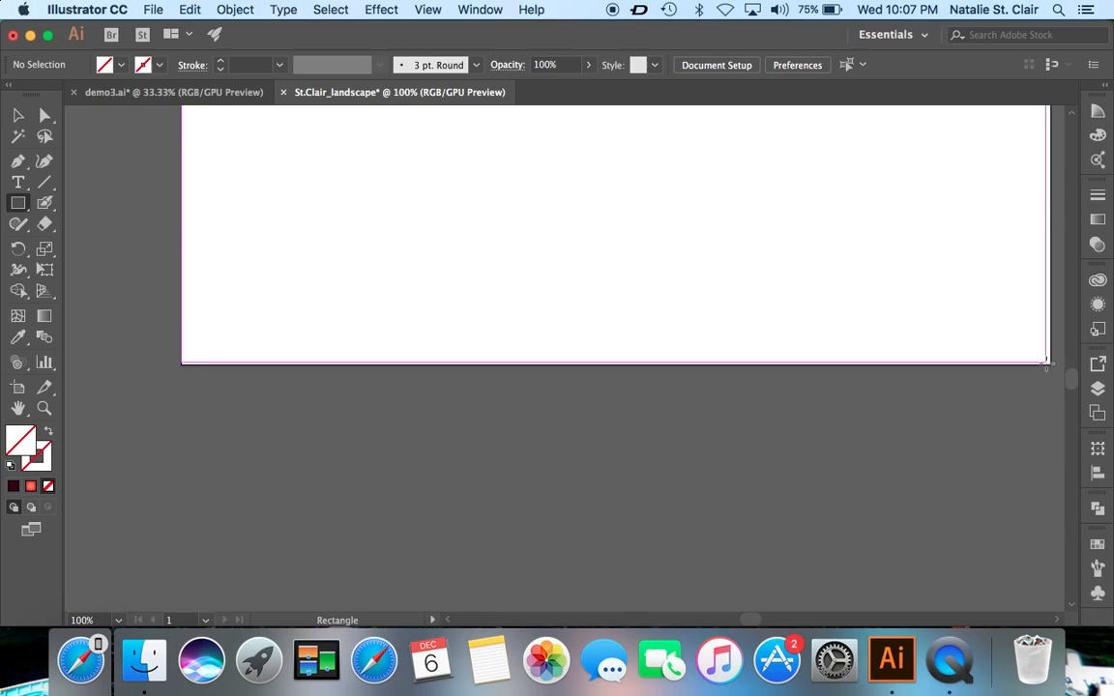
{"action": "left_click_drag", "start_coordinate": [1046, 362], "coordinate": [1050, 366]}
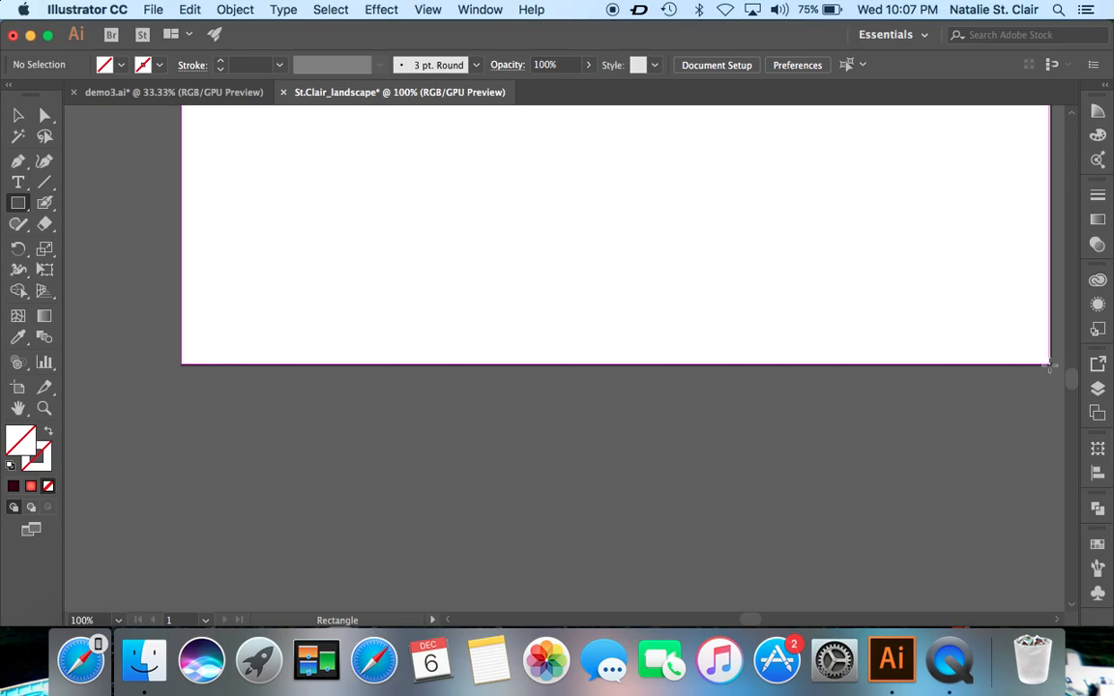
{"action": "left_click_drag", "start_coordinate": [1049, 366], "coordinate": [1051, 365]}
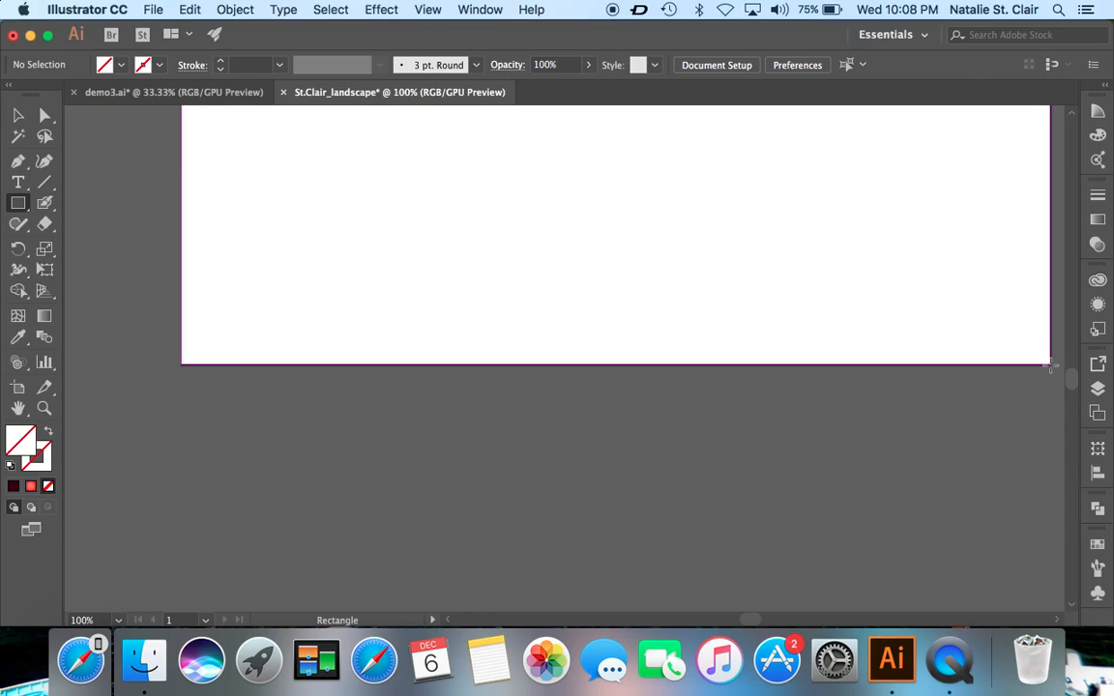
{"action": "left_click_drag", "start_coordinate": [1051, 366], "coordinate": [1051, 365]}
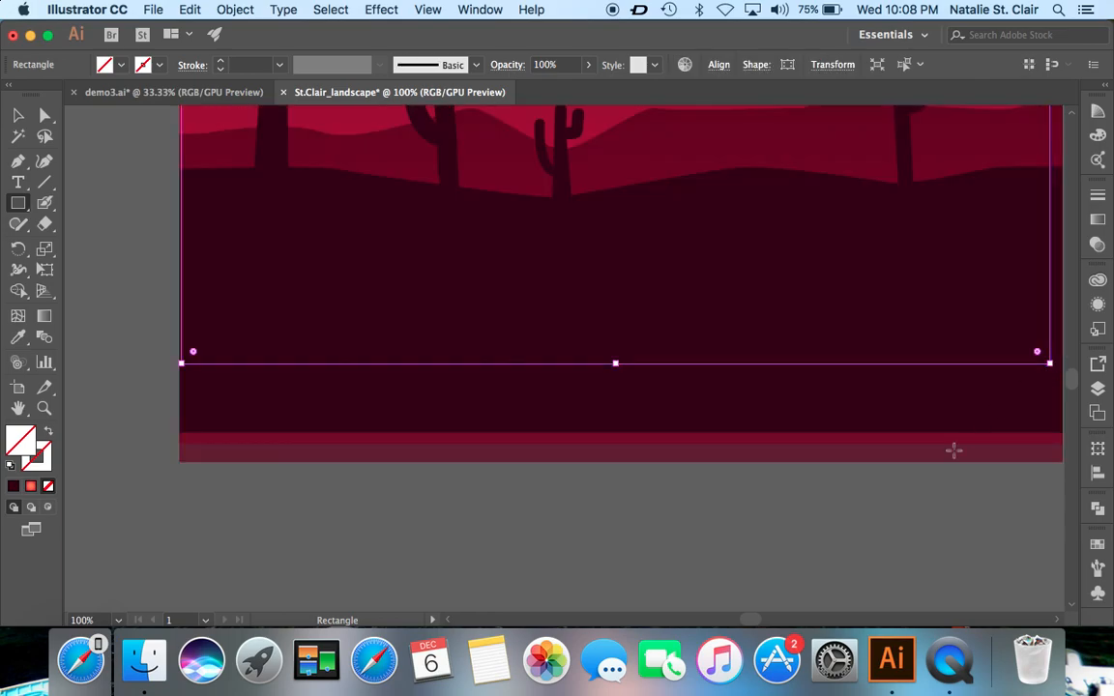
- Add all art on the Moon & Stars, Foreground, Hills, Sun and Background layers to the selection with the artboard-sized rectangle
{"action": "scroll", "coordinate": [952, 457], "scroll_direction": "up", "scroll_amount": 5}
{"action": "scroll", "coordinate": [953, 458], "scroll_direction": "right", "scroll_amount": 5}
{"action": "scroll", "coordinate": [944, 461], "scroll_direction": "up", "scroll_amount": 5}
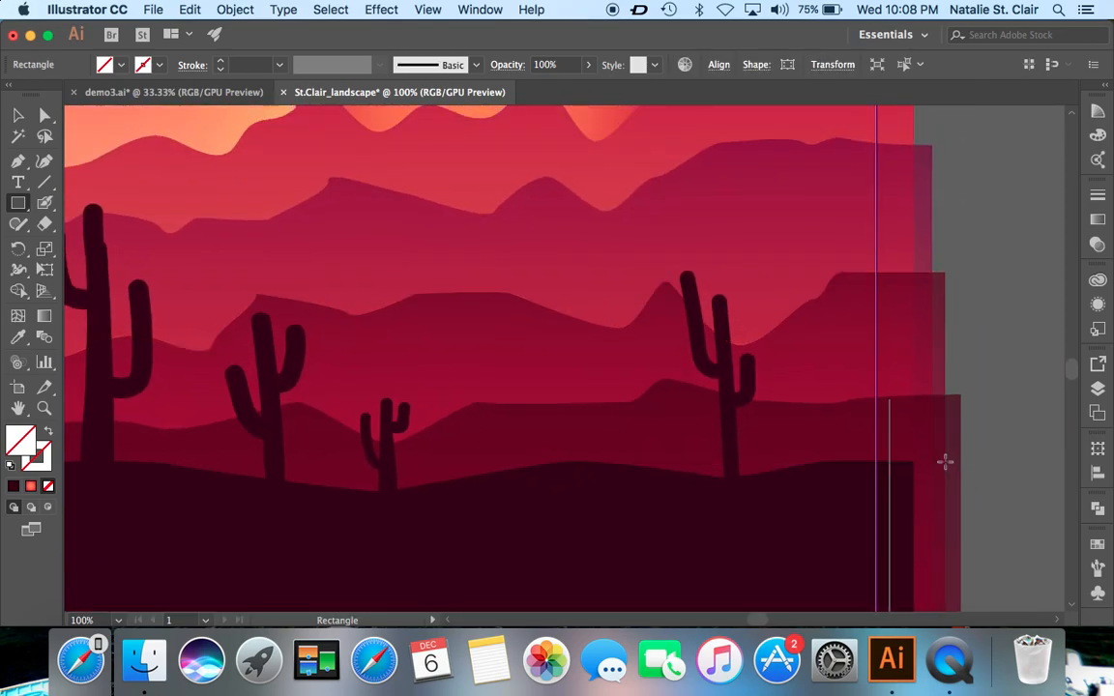
{"action": "key", "text": "super+minus"}
{"action": "scroll", "coordinate": [945, 461], "scroll_direction": "up", "scroll_amount": 5}
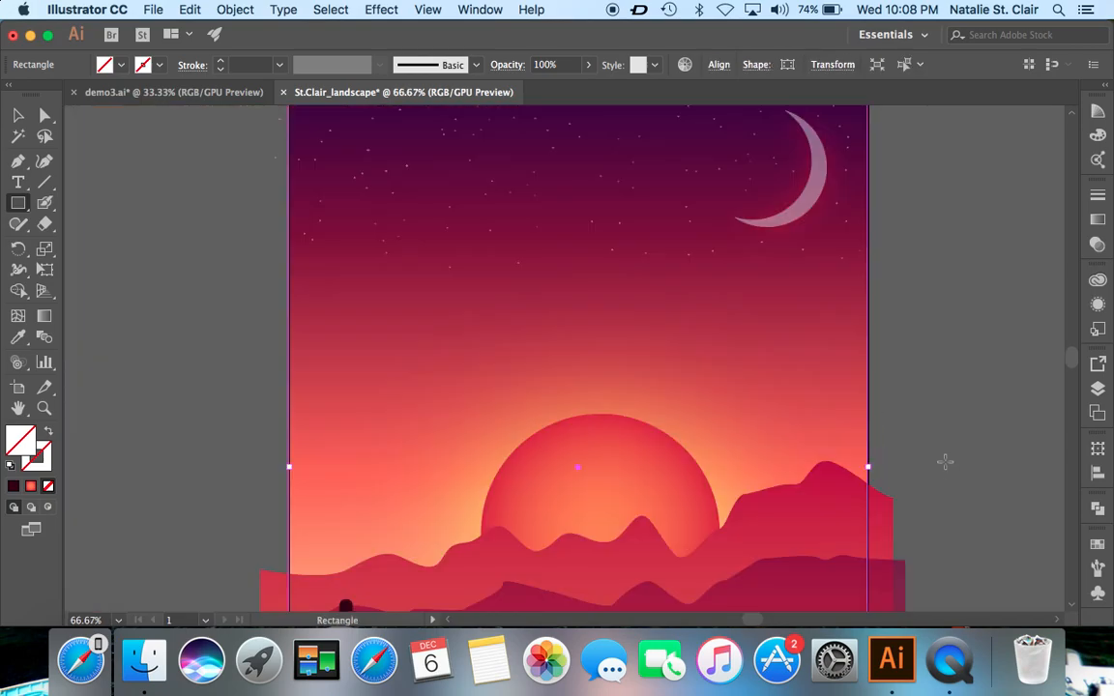
{"action": "scroll", "coordinate": [945, 462], "scroll_direction": "down", "scroll_amount": 5}
{"action": "scroll", "coordinate": [945, 462], "scroll_direction": "right", "scroll_amount": 2}
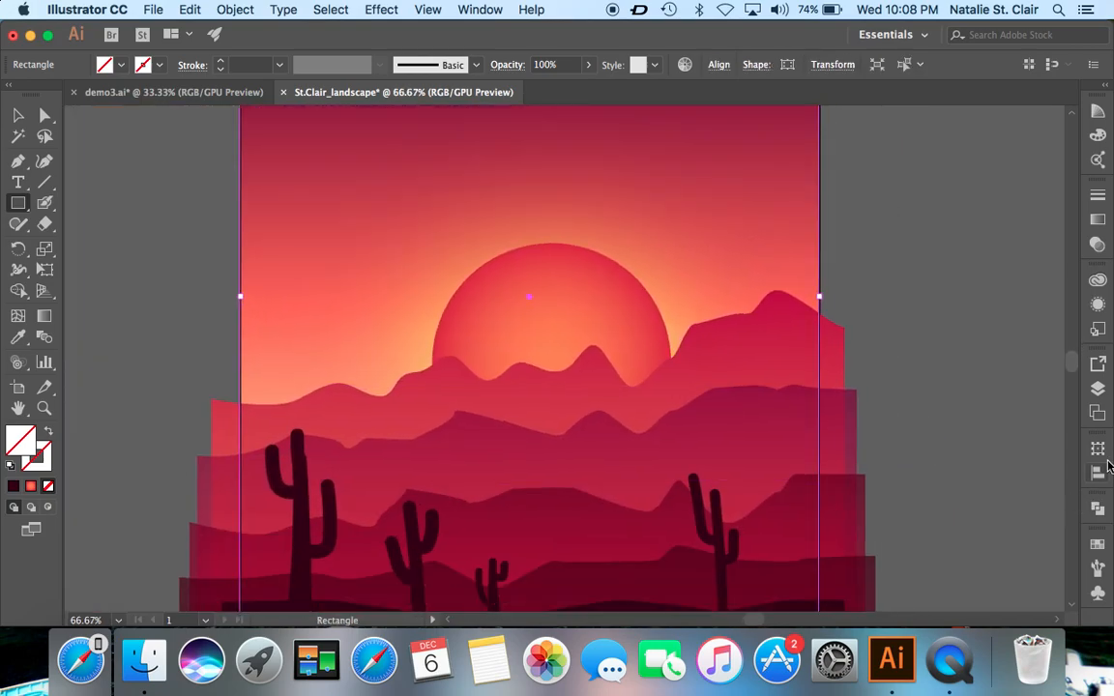
{"action": "left_click", "coordinate": [1102, 389]}
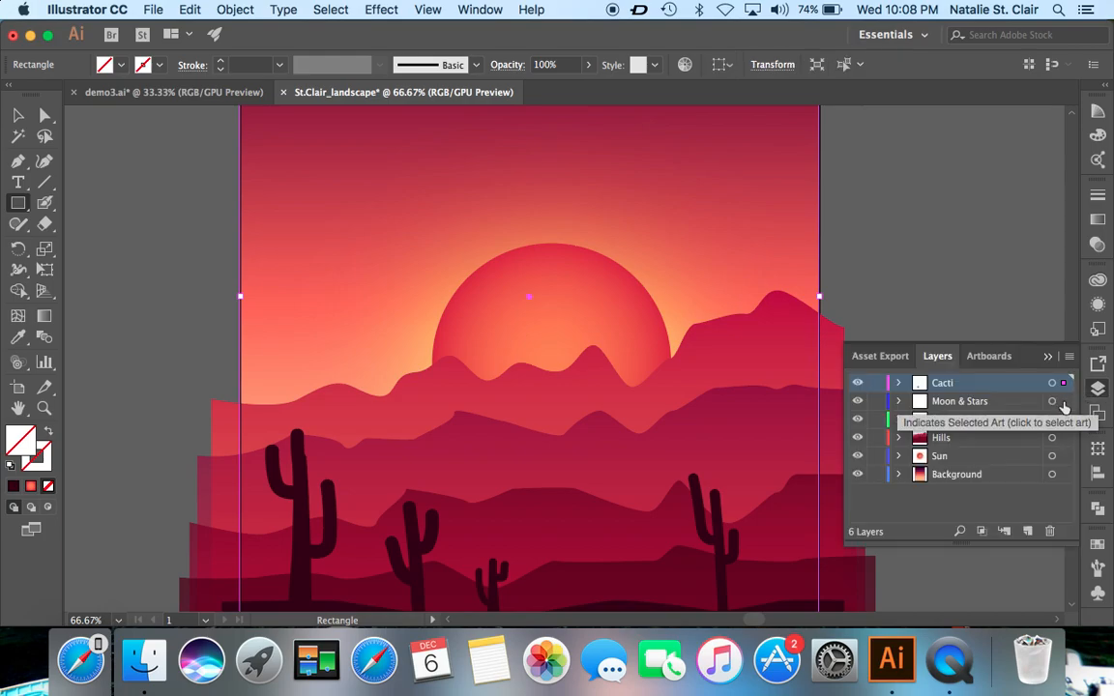
{"action": "left_click", "coordinate": [1064, 403], "text": "shift"}
{"action": "left_click", "coordinate": [1065, 421], "text": "shift"}
{"action": "left_click", "coordinate": [1065, 439], "text": "shift"}
{"action": "left_click", "coordinate": [1064, 456], "text": "shift"}
{"action": "left_click", "coordinate": [1064, 475], "text": "shift"}
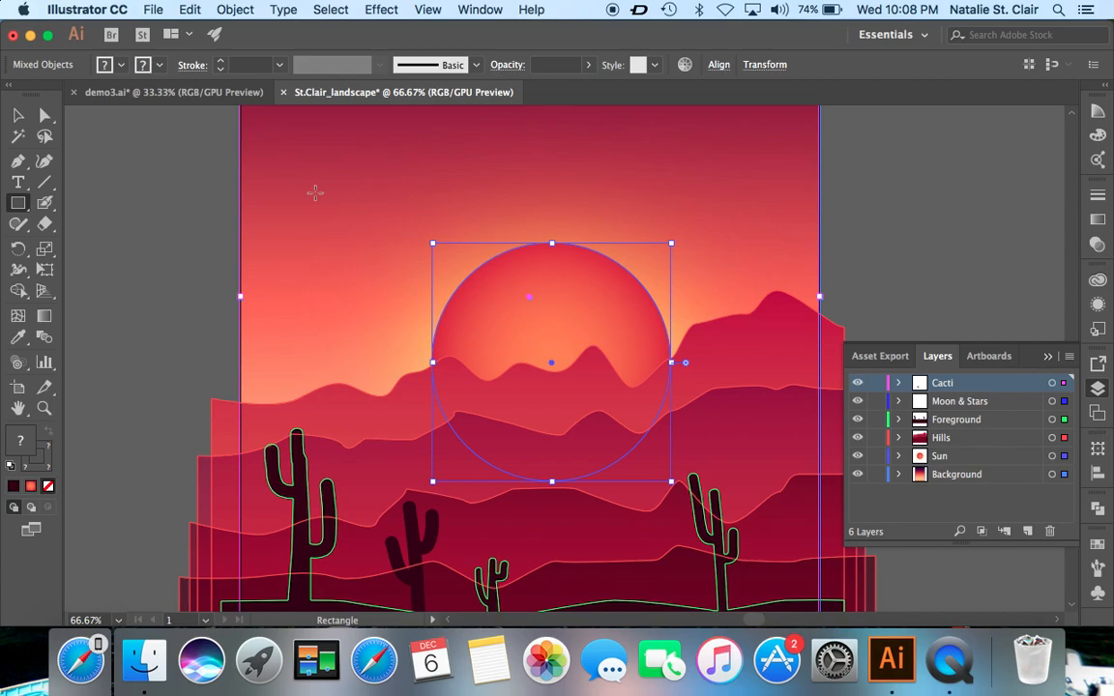
- Make a clipping mask from the selected artwork, using the artboard-sized rectangle to trim everything that overhangs the artboard
{"action": "key", "text": "v"}
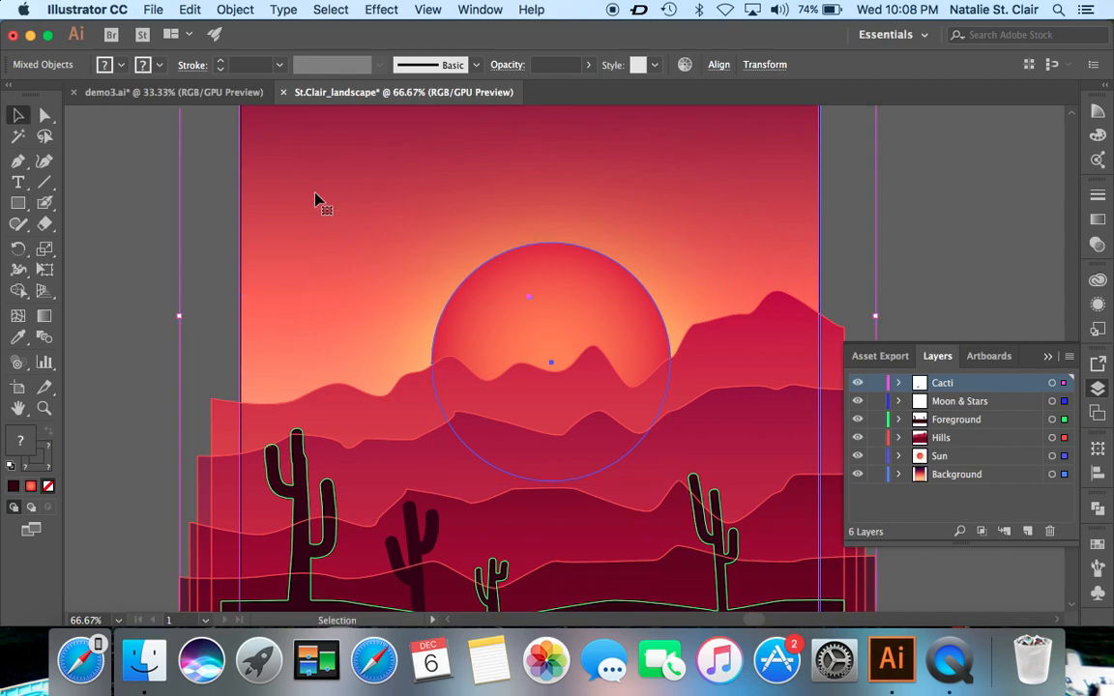
{"action": "right_click", "coordinate": [721, 244]}
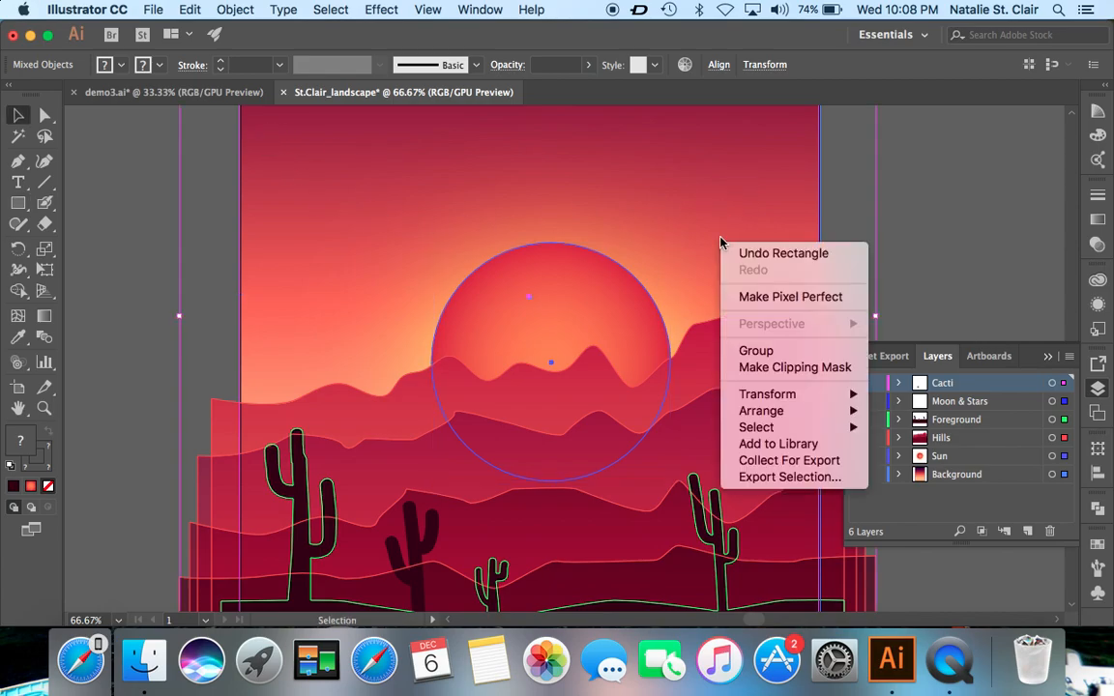
{"action": "left_click", "coordinate": [780, 370]}
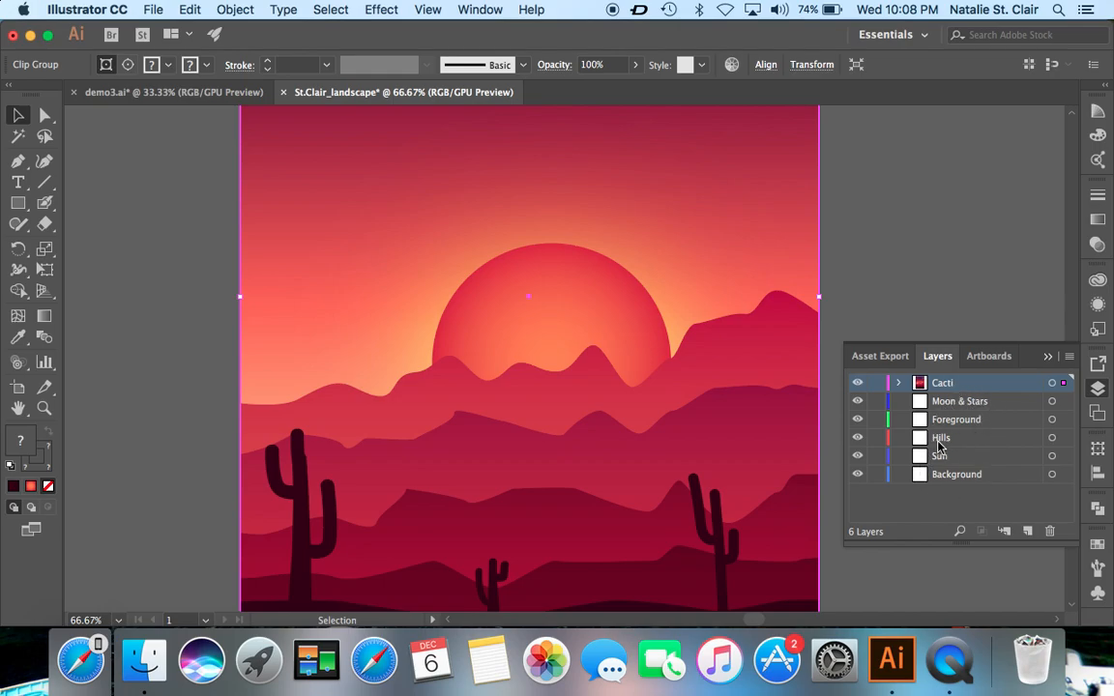
- Expand the Cacti layer and its clip group to examine the clipped objects, and deselect the artwork to review the whole composition
{"action": "left_click", "coordinate": [898, 384]}
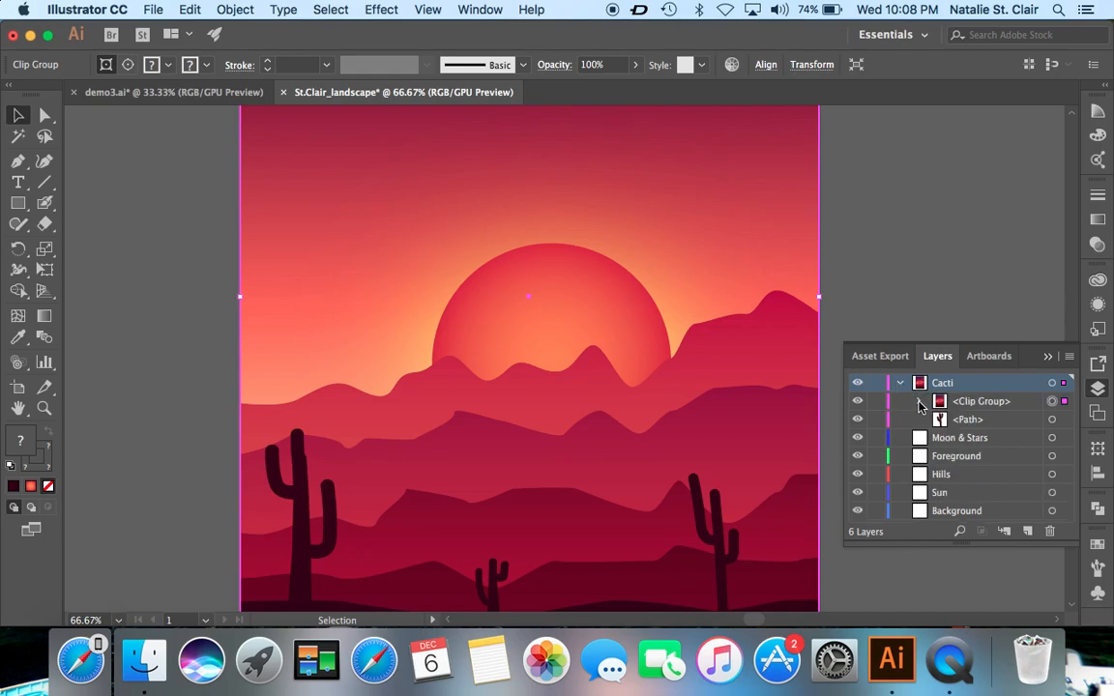
{"action": "left_click", "coordinate": [922, 402]}
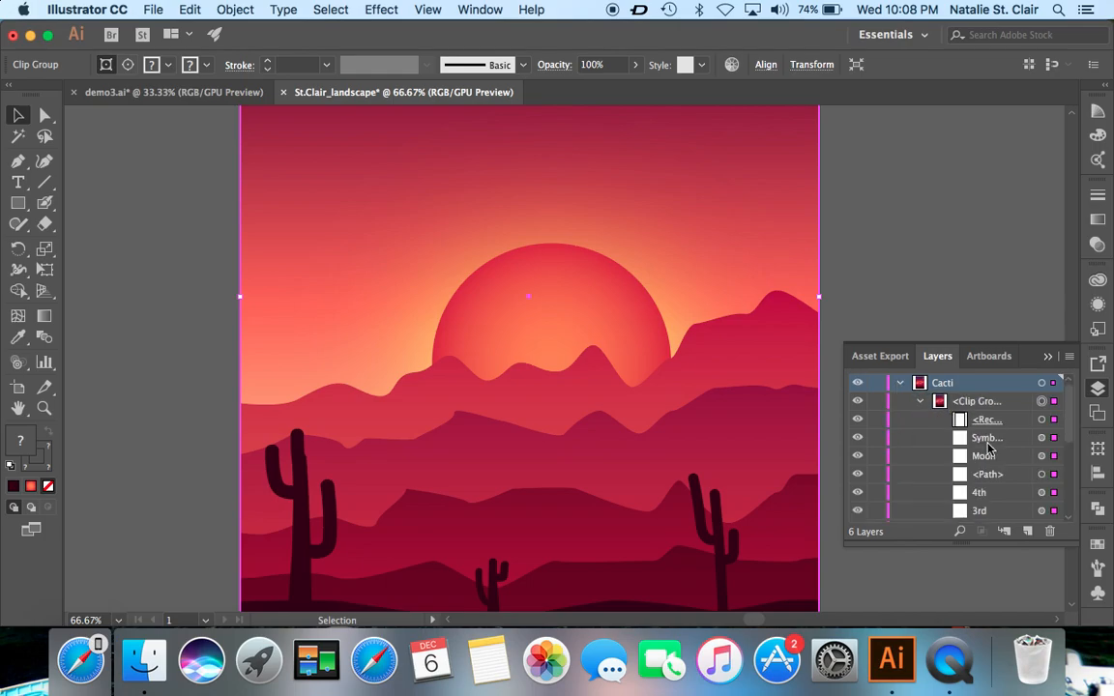
{"action": "scroll", "coordinate": [986, 445], "scroll_direction": "down", "scroll_amount": 1}
{"action": "scroll", "coordinate": [989, 445], "scroll_direction": "up", "scroll_amount": 1}
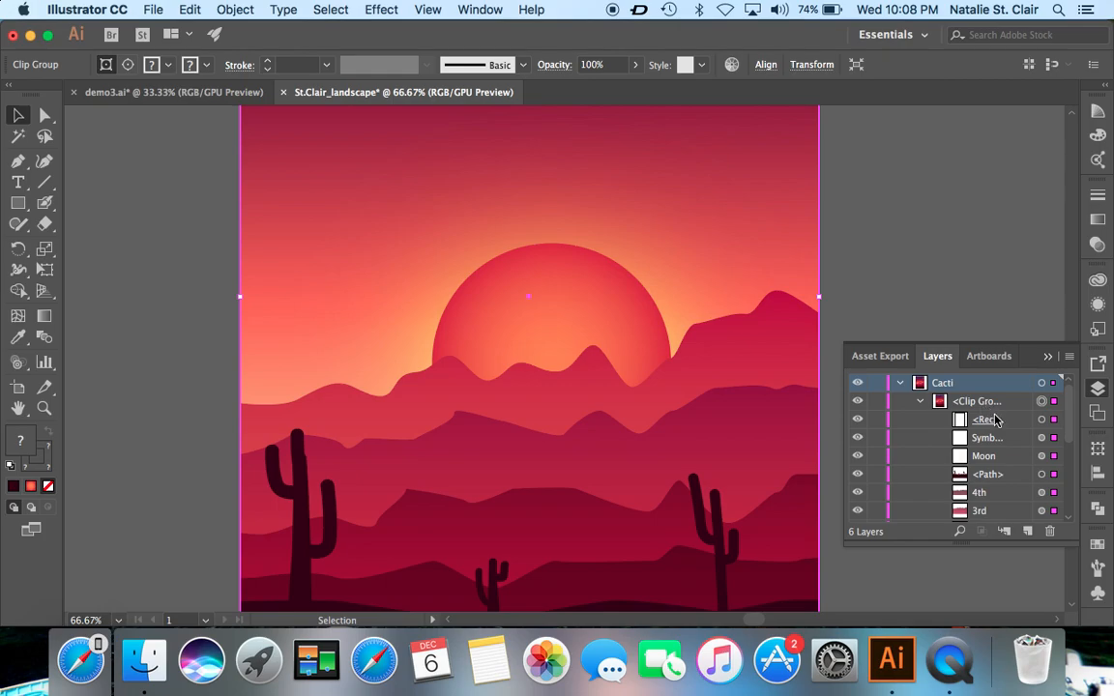
{"action": "key", "text": "super+minus"}
{"action": "key", "text": "super+minus"}
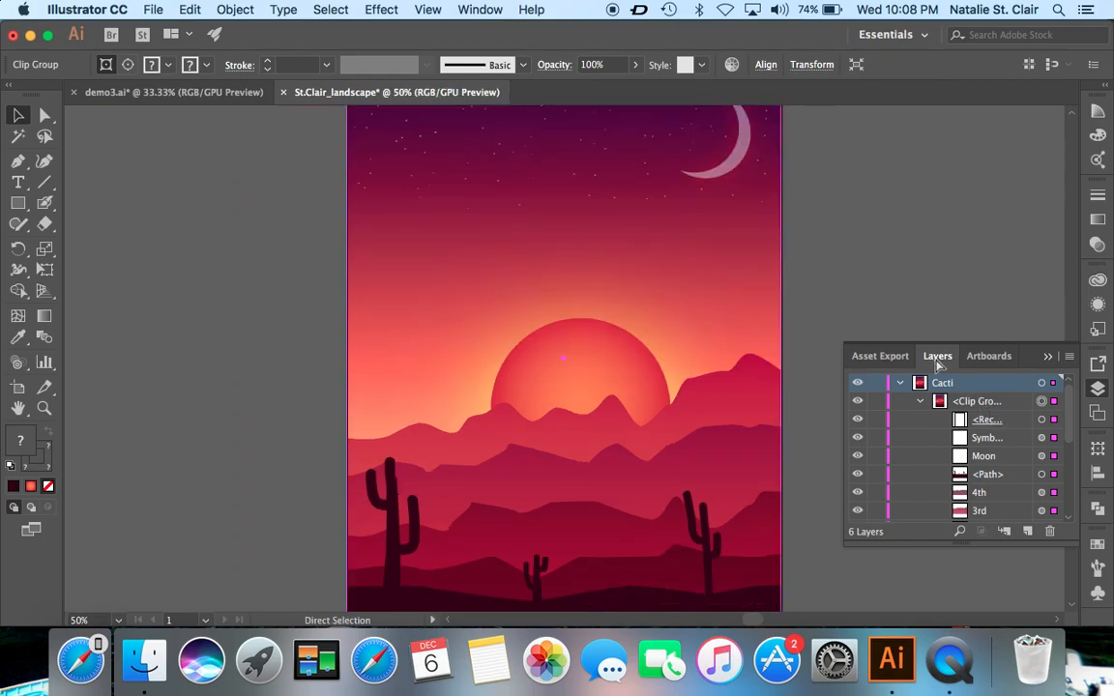
{"action": "left_click", "coordinate": [782, 337]}
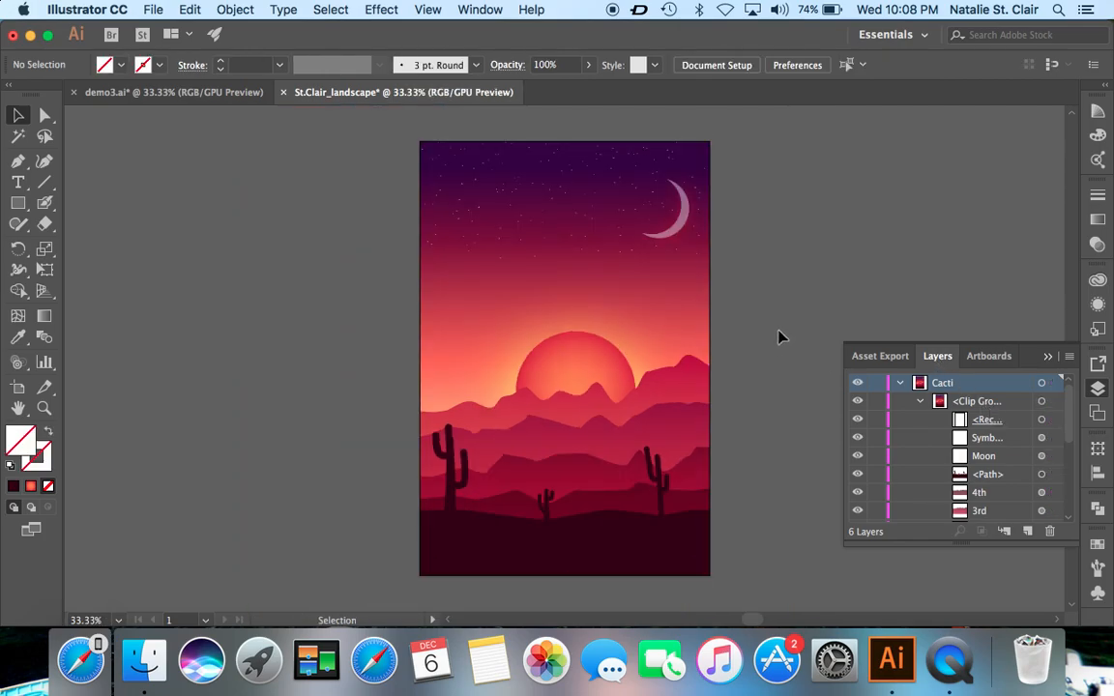